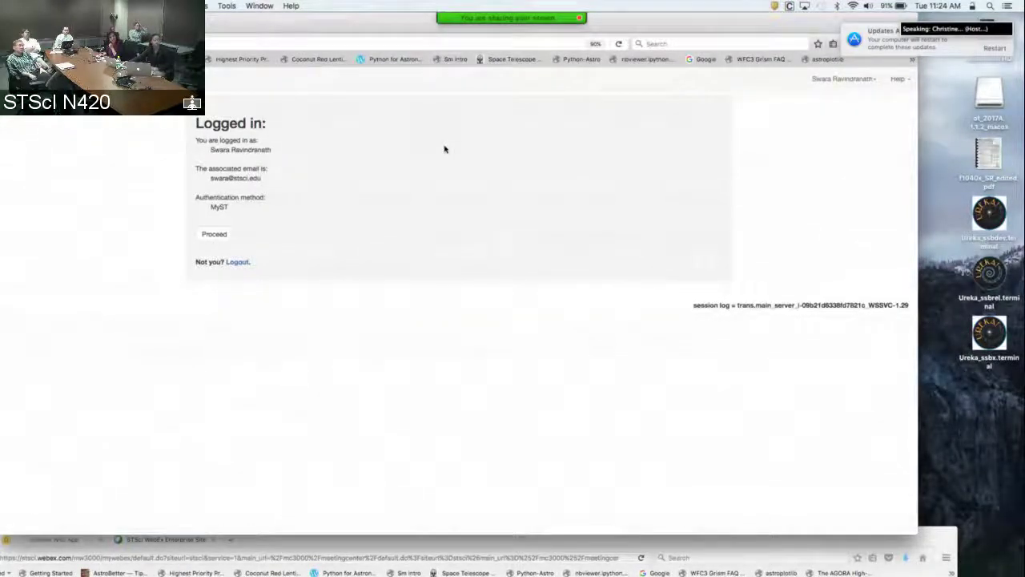
Proceed from the login confirmation to the Available Workbooks list, create a new empty workbook and load it
left_click(217, 239)
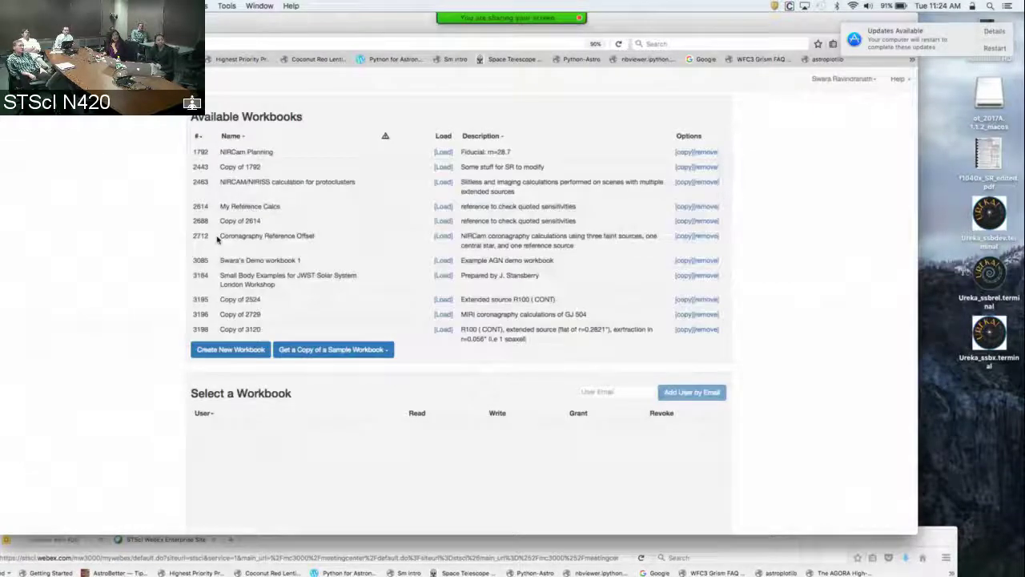
scroll(216, 239, "down", 5)
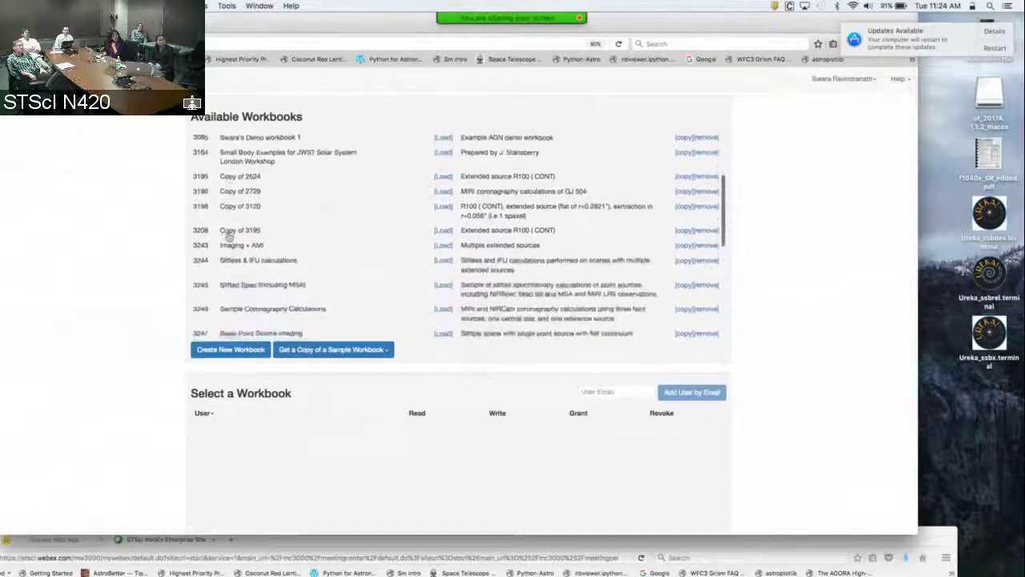
scroll(228, 234, "up", 3)
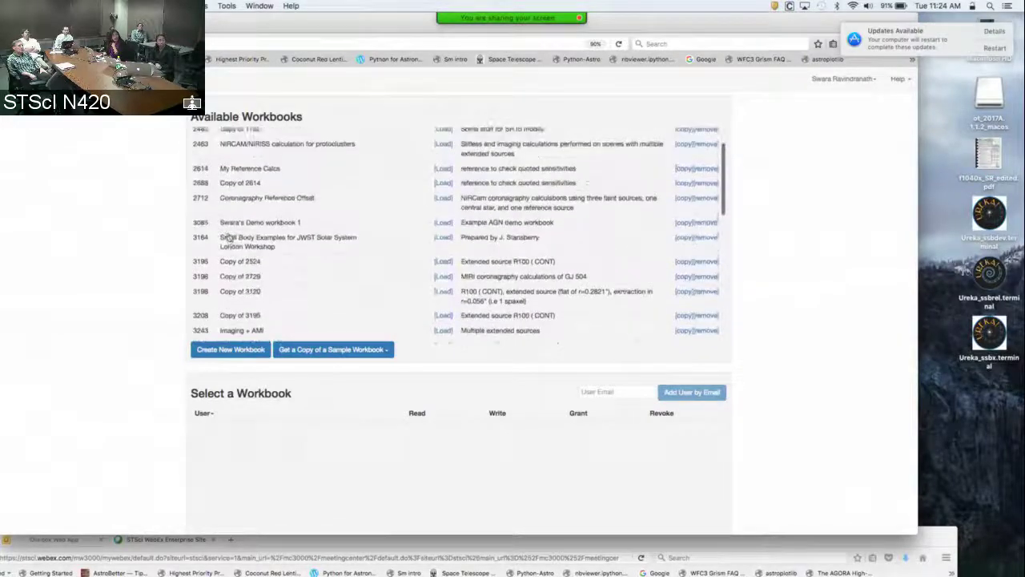
scroll(228, 237, "down", 2)
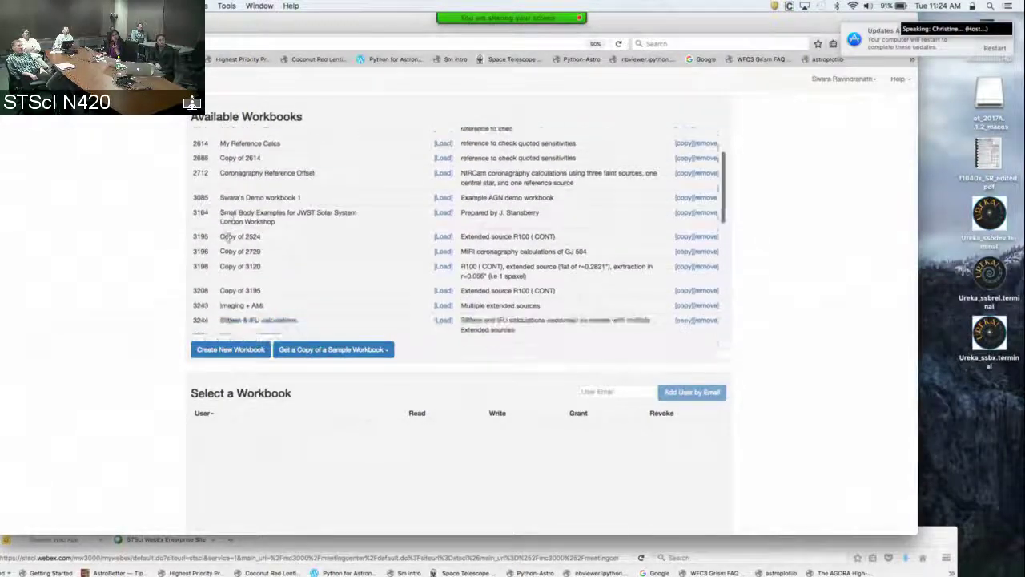
scroll(228, 237, "down", 2)
scroll(228, 237, "down", 3)
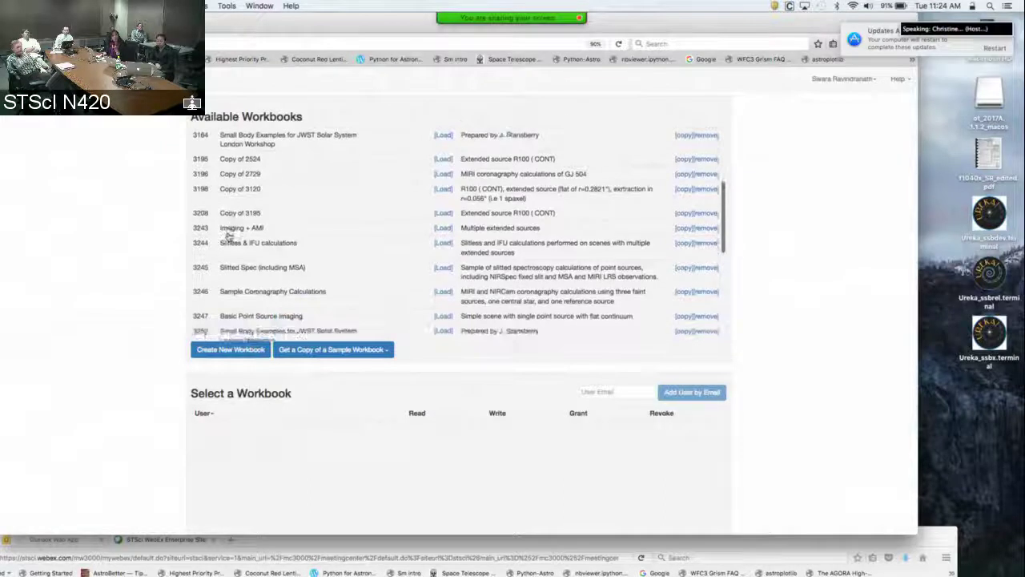
scroll(229, 237, "down", 3)
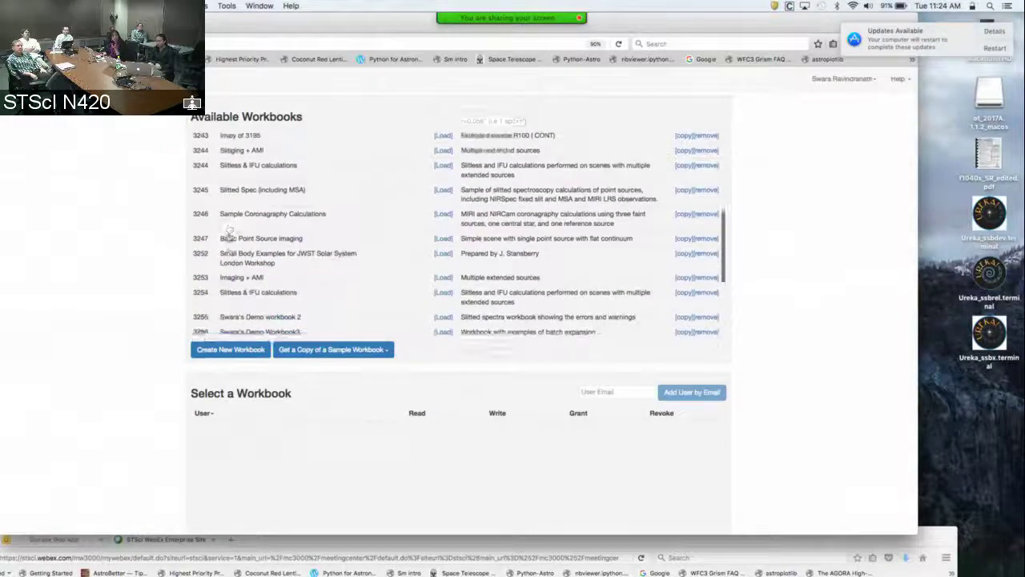
scroll(229, 318, "down", 3)
scroll(229, 318, "down", 3)
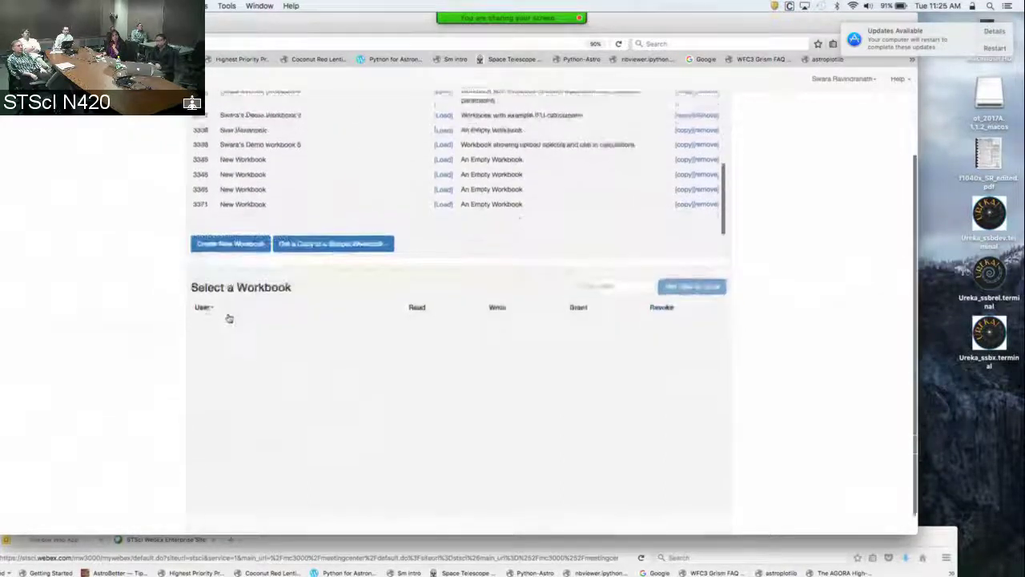
left_click(232, 239)
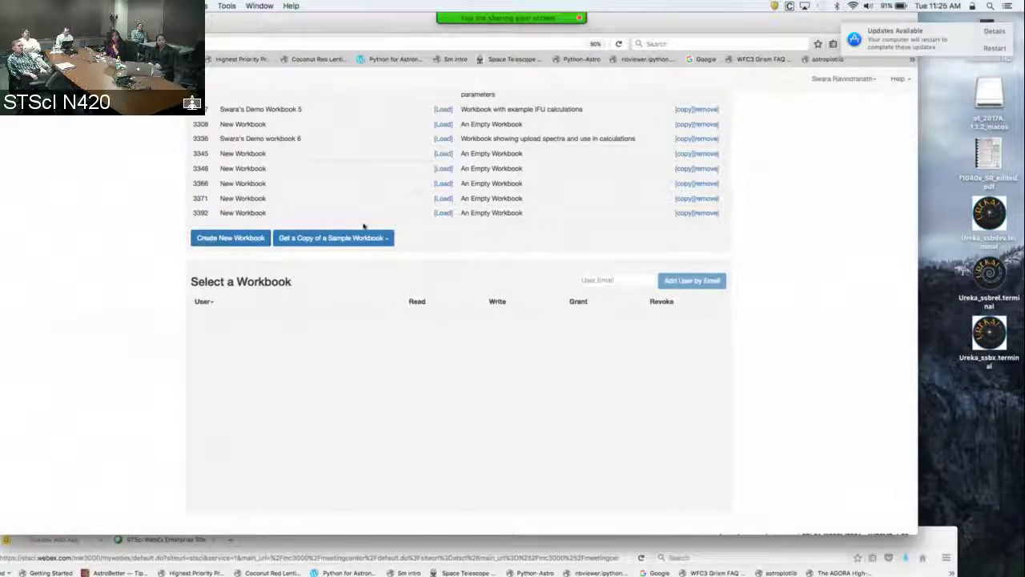
left_click(442, 213)
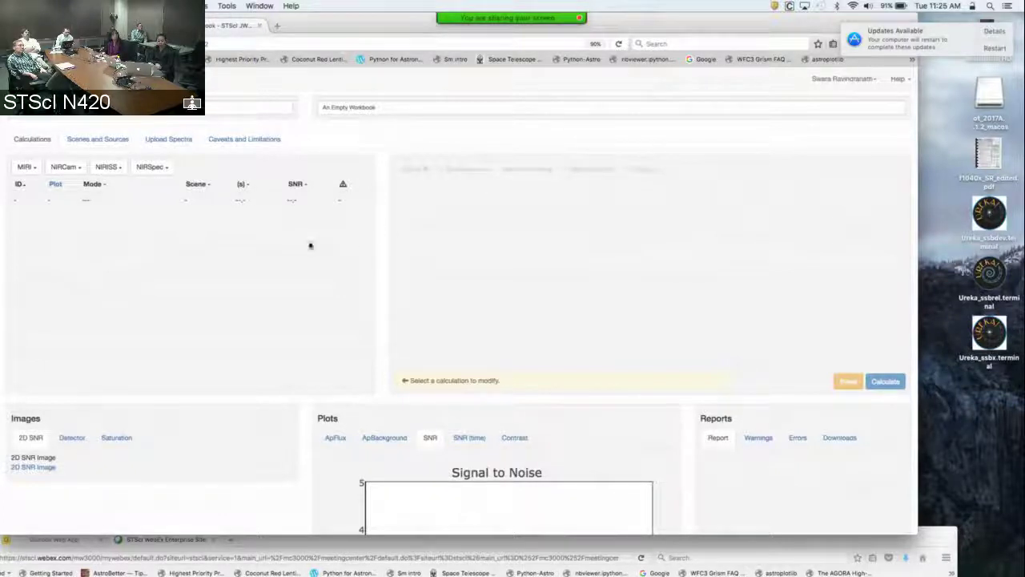
Add a NIRCam SW Imaging calculation to the workbook and select it to load its setup and results
left_click(80, 170)
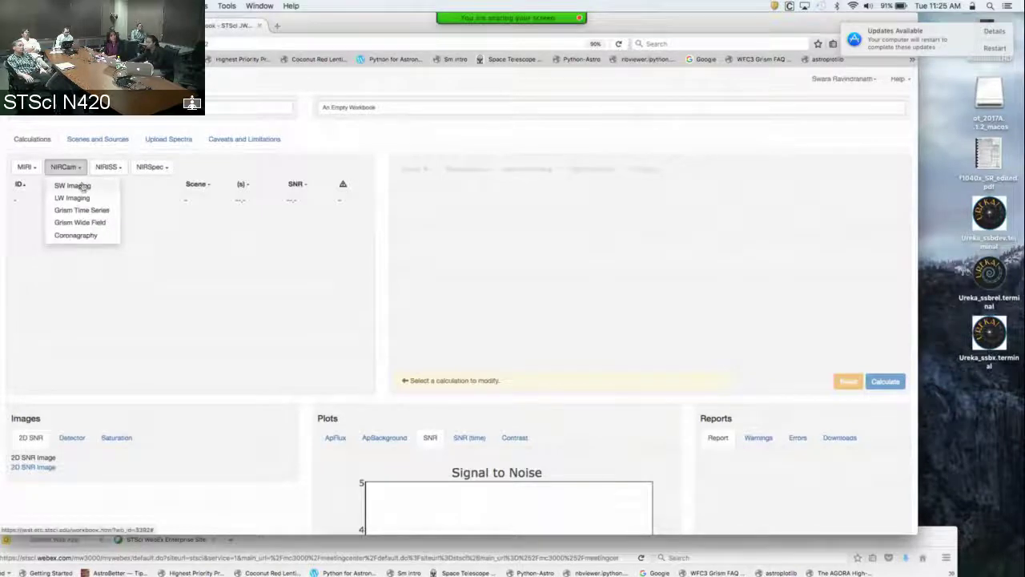
left_click(82, 186)
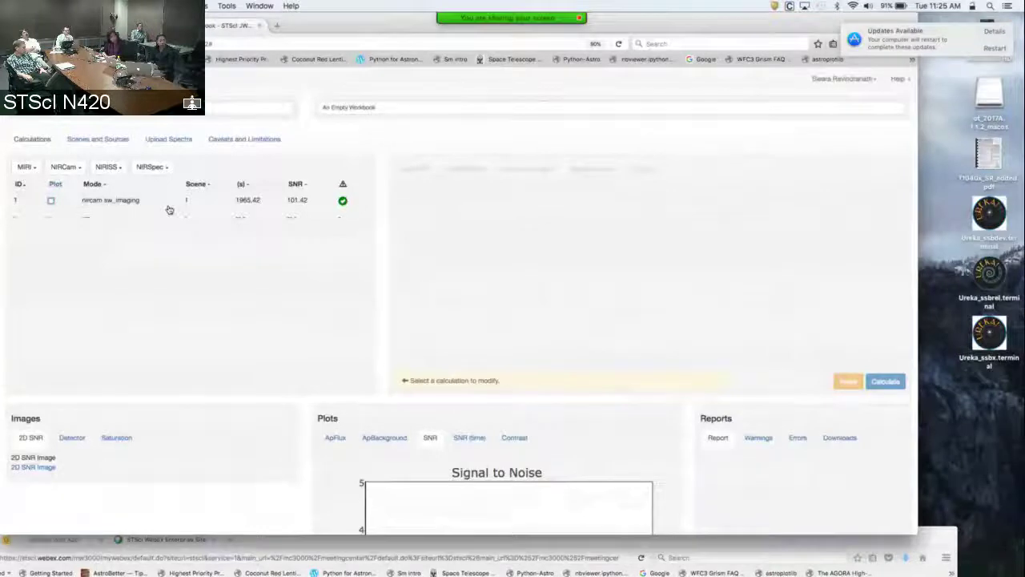
left_click(247, 201)
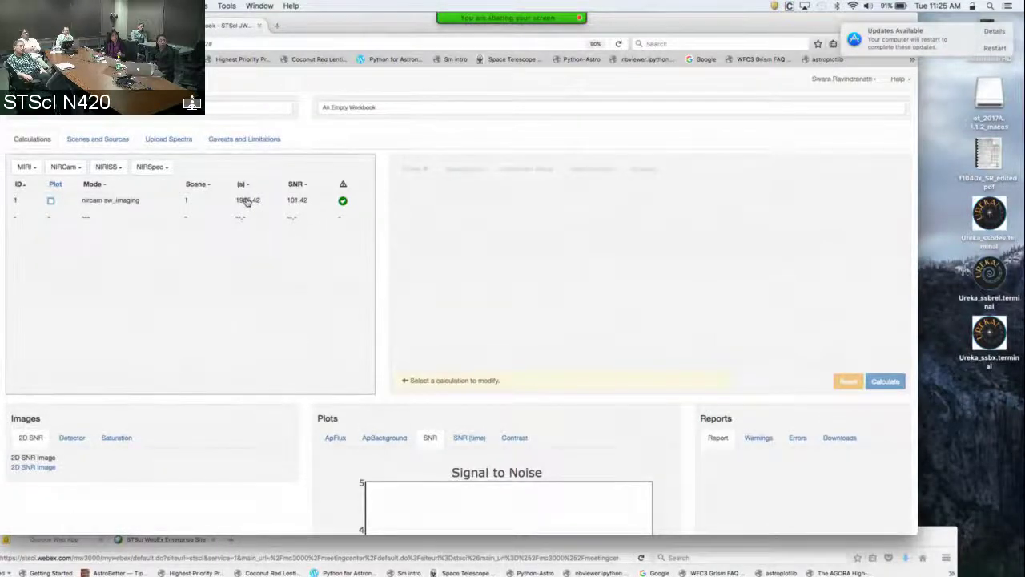
Review the Detector and Saturation images of the selected calculation, ending on its 2D SNR image
scroll(283, 336, "down", 1)
scroll(284, 337, "down", 5)
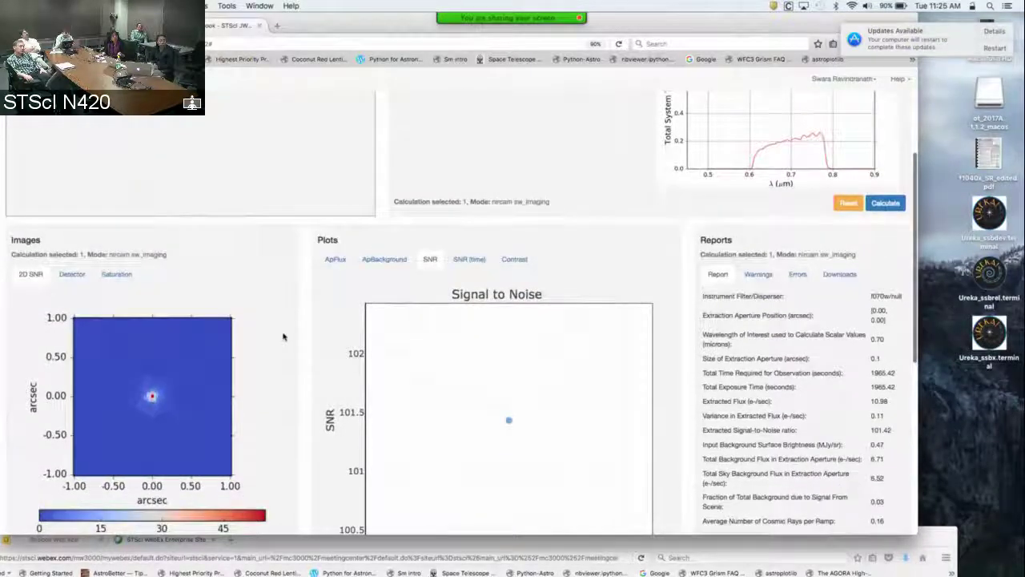
left_click(70, 274)
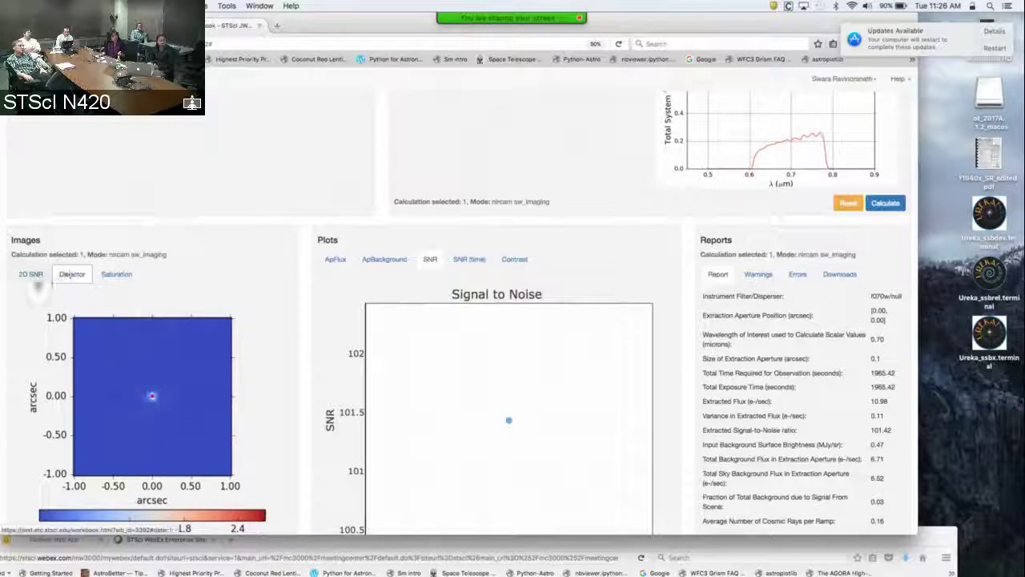
left_click(111, 275)
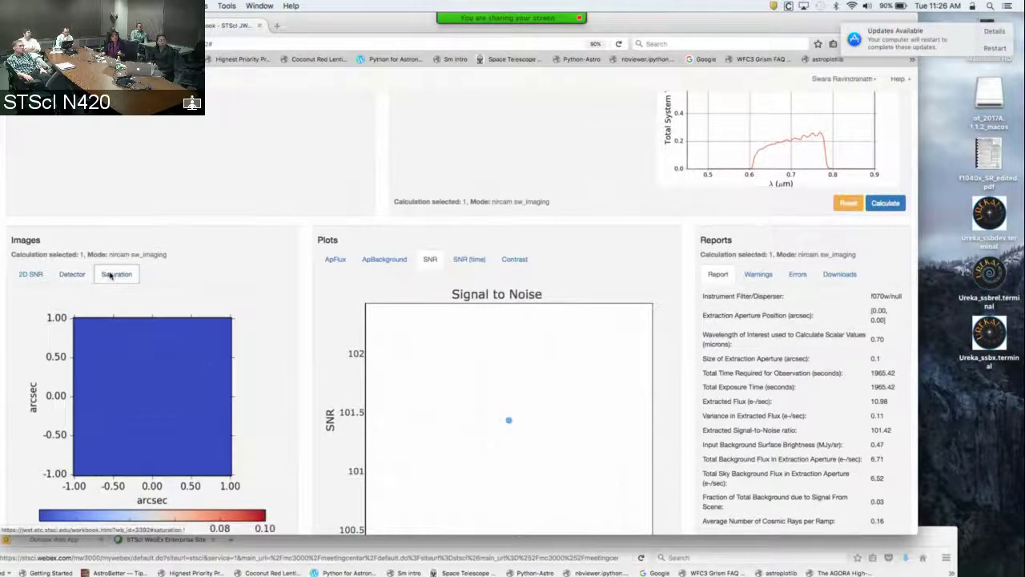
left_click(28, 275)
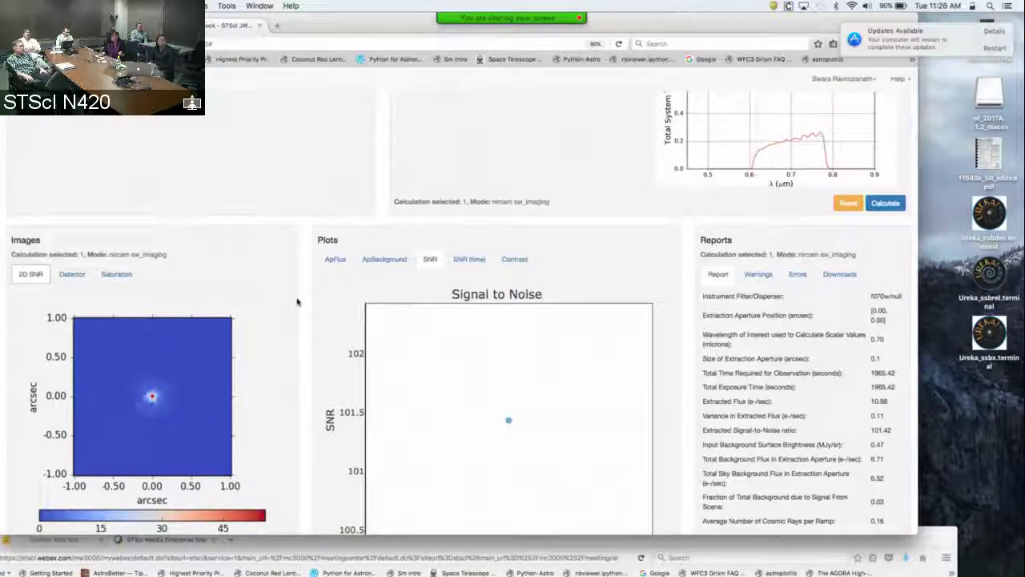
Examine the calculation's ApFlux, ApBackground, SNR, SNR (time) and Contrast plots, ending on the SNR plot
left_click(334, 259)
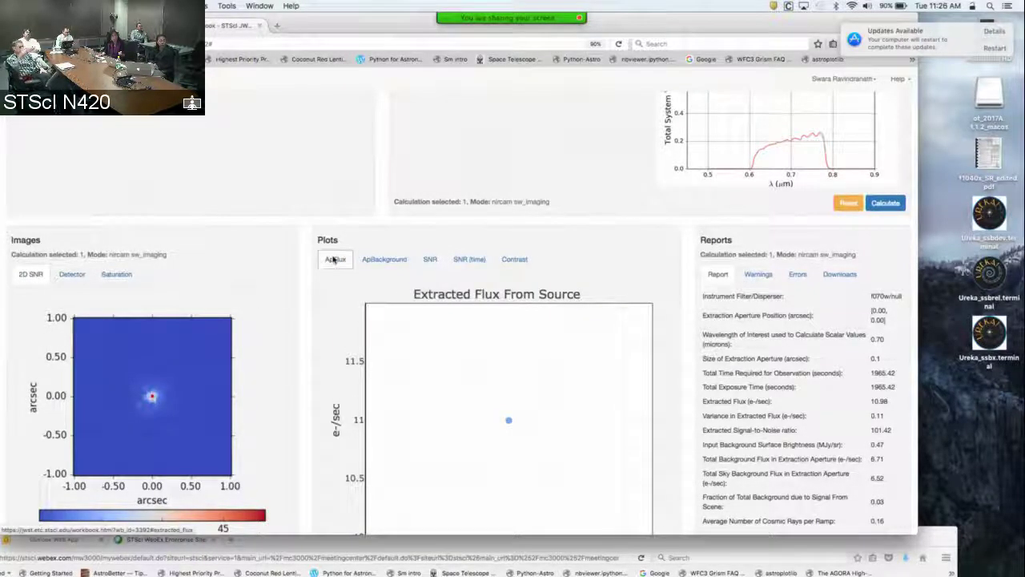
scroll(334, 259, "up", 2)
scroll(334, 260, "up", 1)
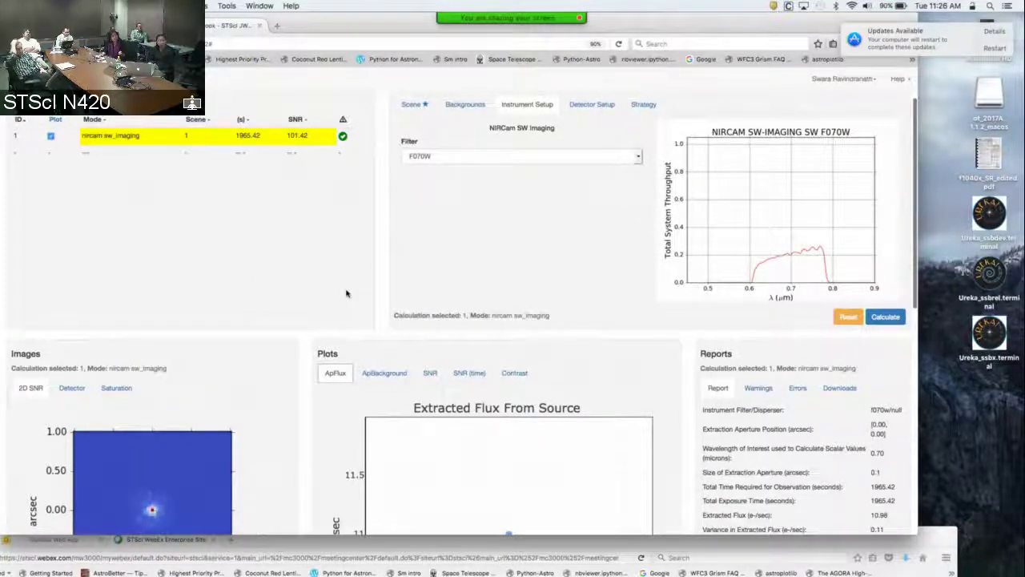
scroll(346, 293, "down", 3)
scroll(346, 293, "down", 1)
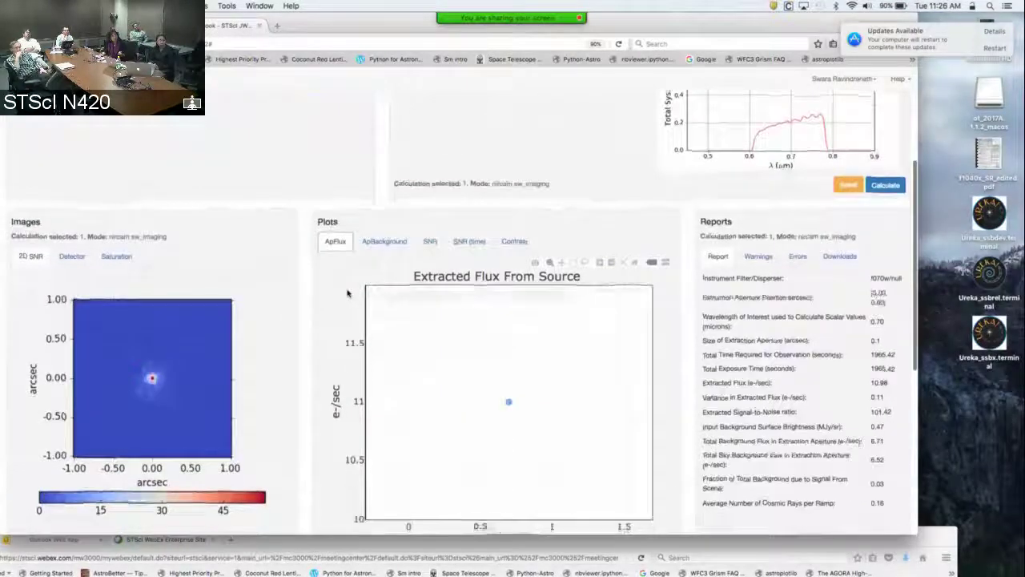
left_click(377, 243)
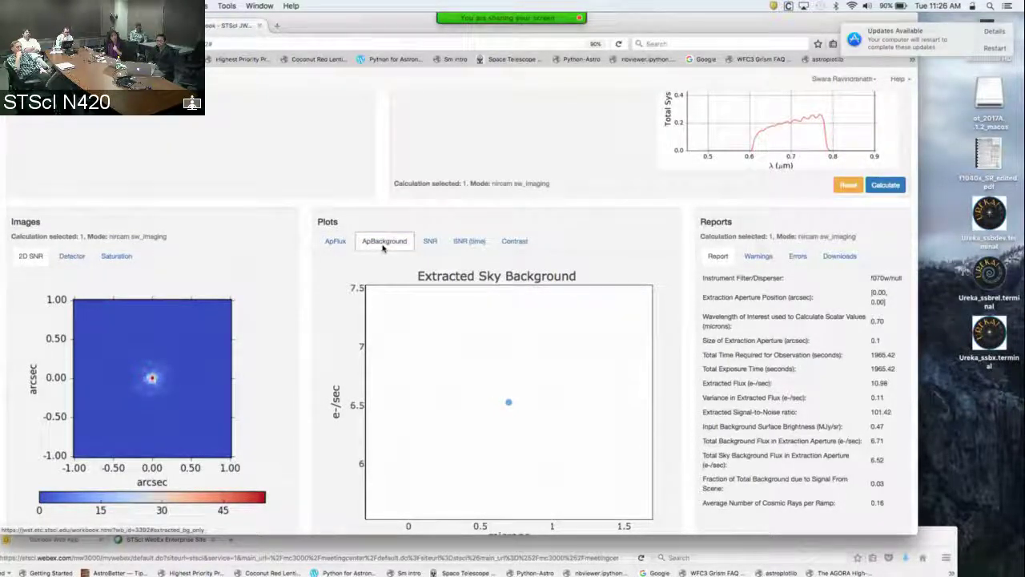
left_click(429, 242)
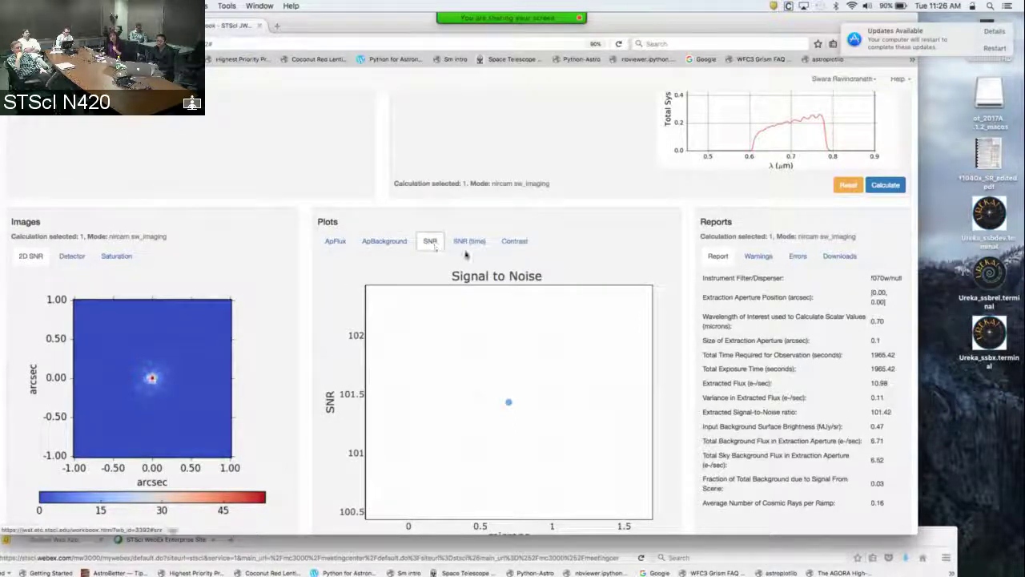
scroll(483, 308, "down", 2)
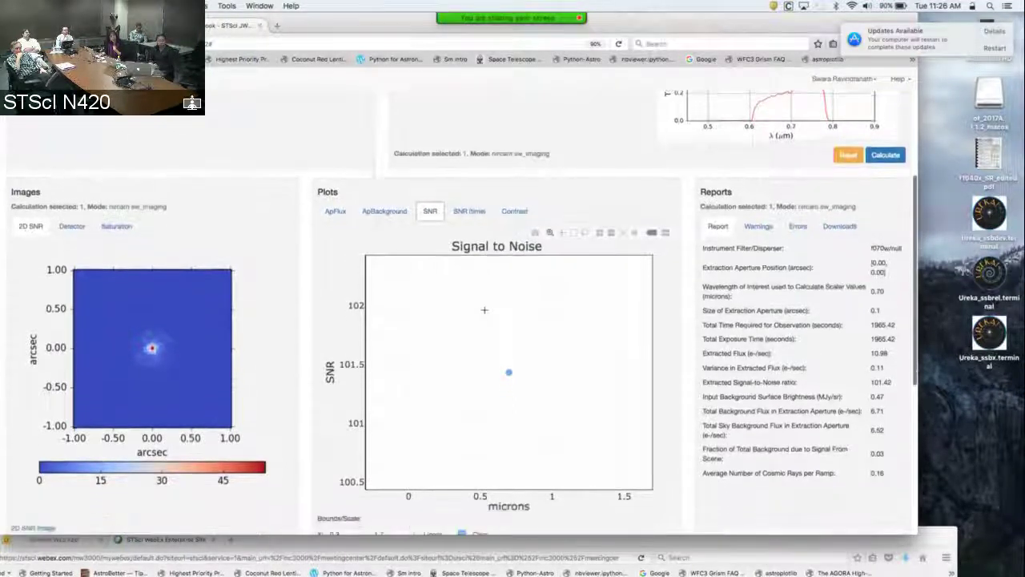
left_click(467, 205)
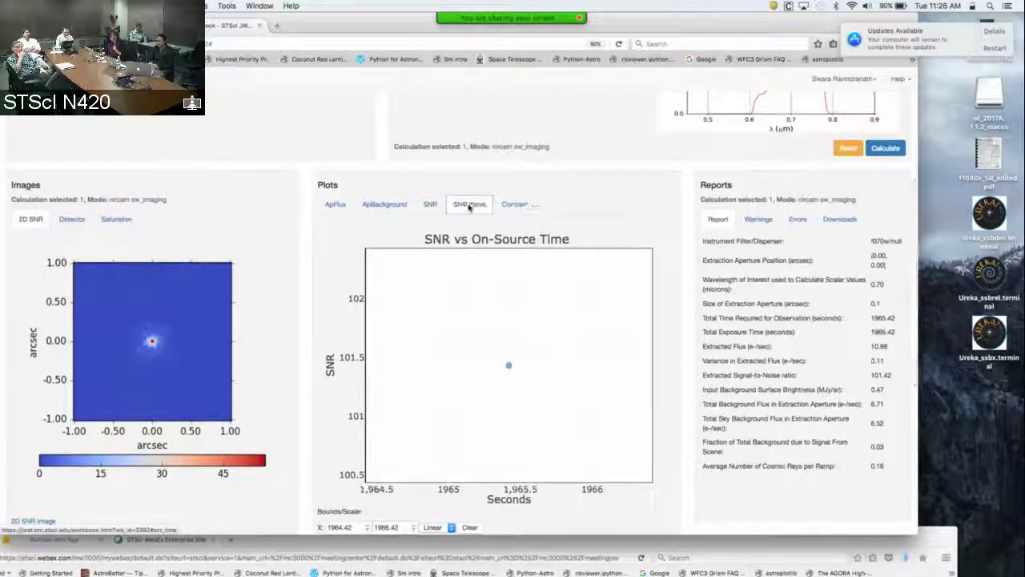
left_click(513, 205)
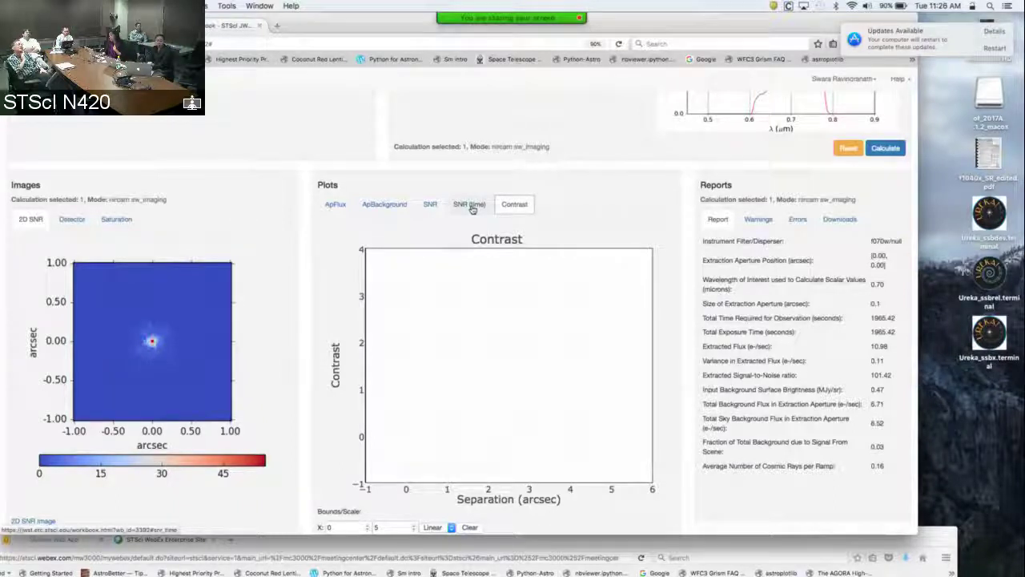
left_click(430, 204)
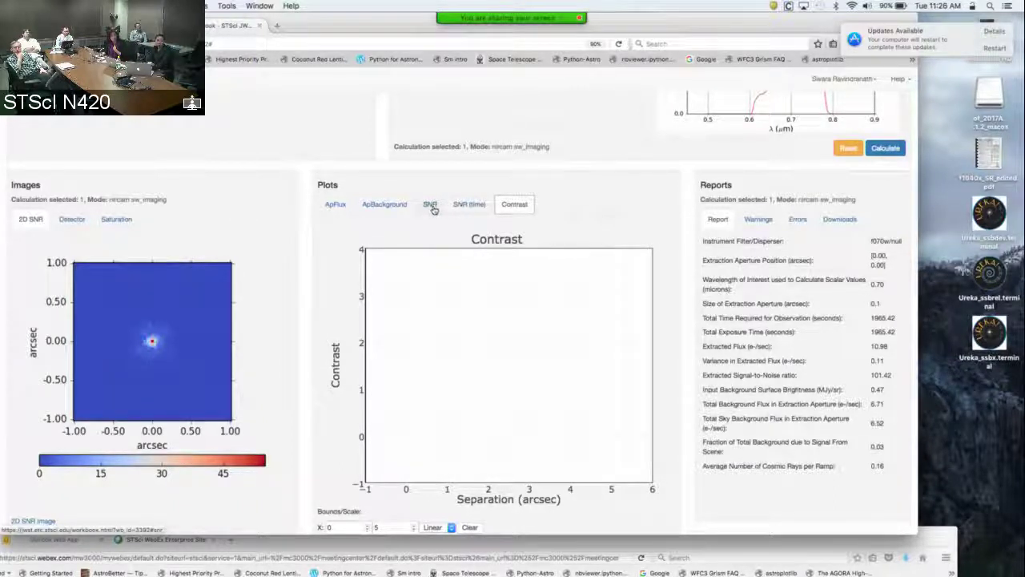
Duplicate the NIRCam SW Imaging calculation within the workbook
scroll(433, 209, "up", 1)
scroll(433, 209, "up", 6)
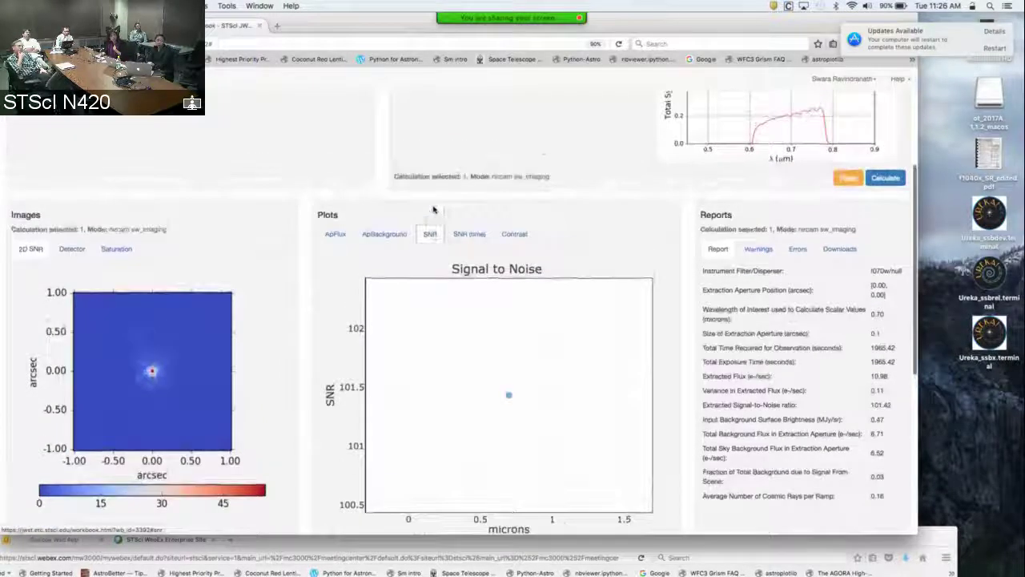
scroll(433, 209, "up", 2)
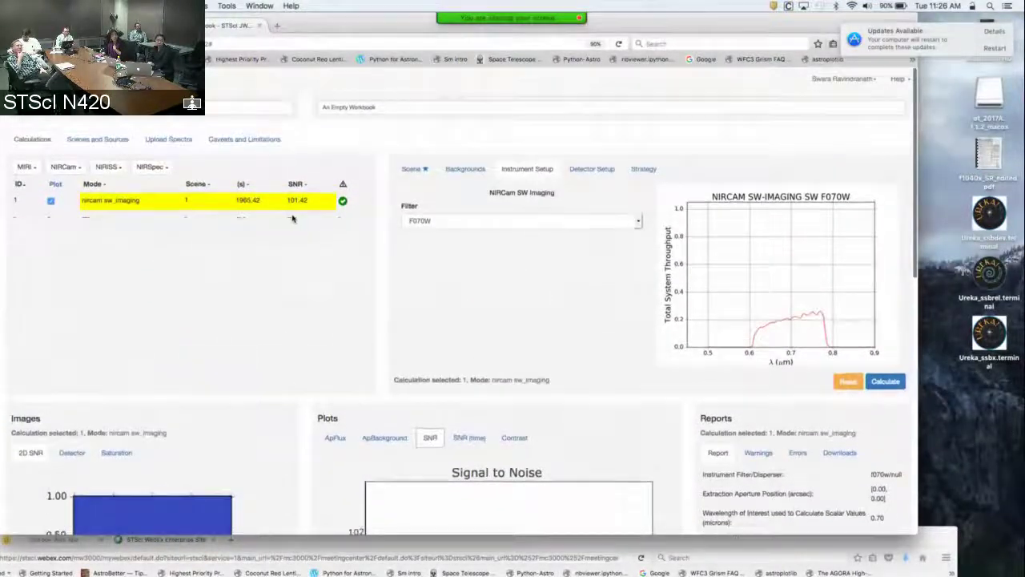
left_click(246, 201)
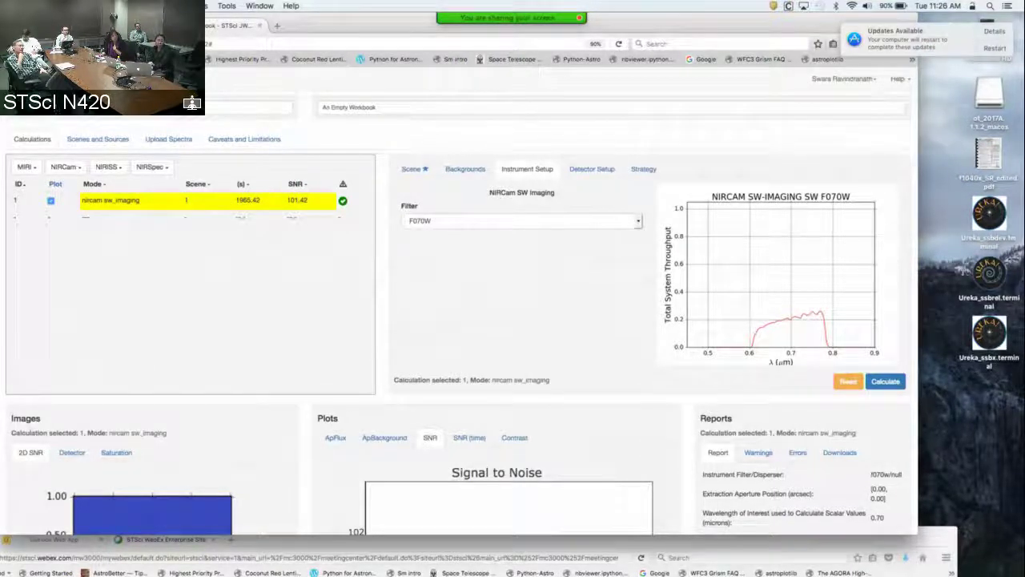
right_click(117, 119)
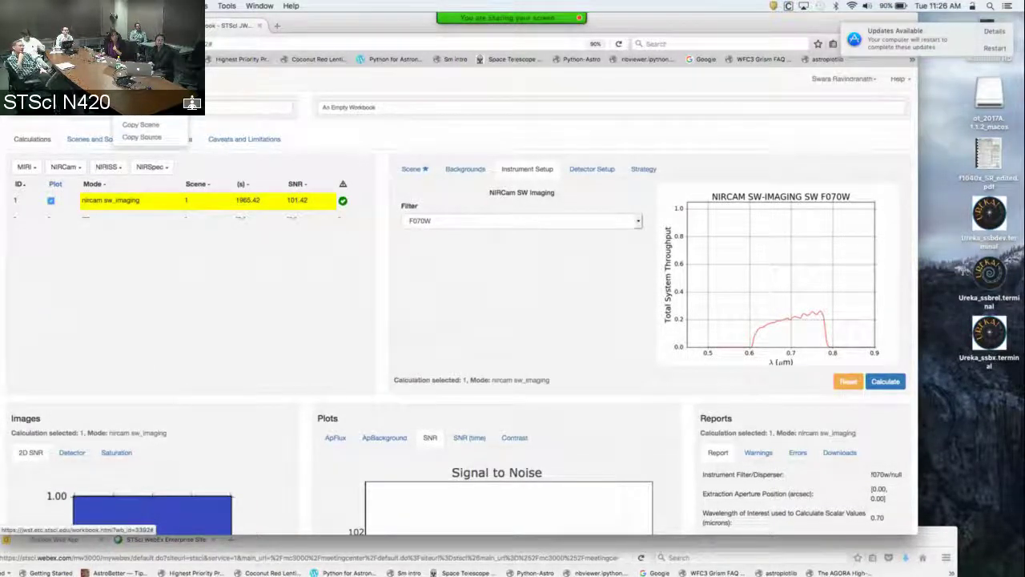
key("Escape")
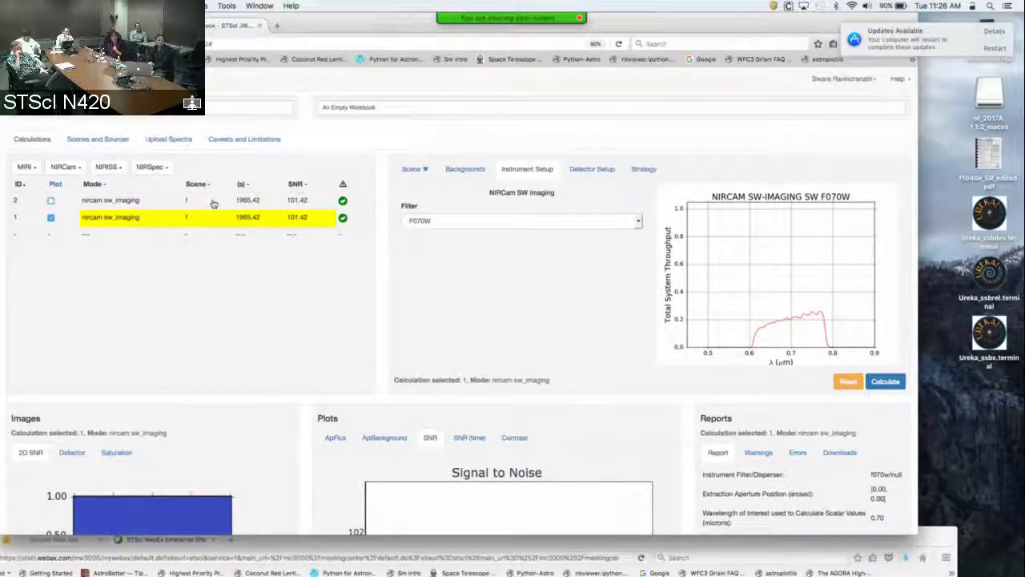
Set the duplicated calculation's filter to F150W, recalculate it and bring its results into view
left_click(213, 204)
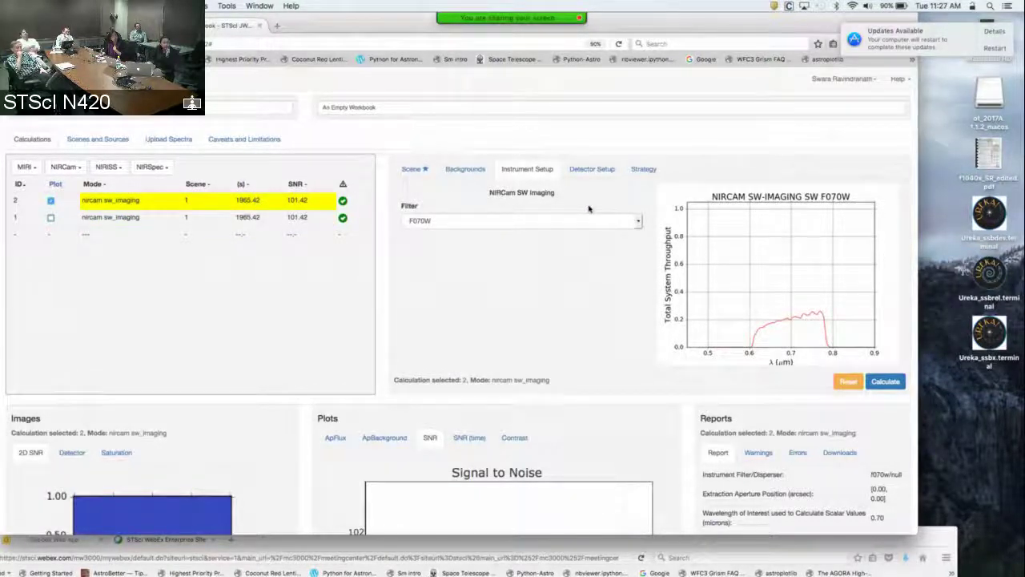
left_click(639, 225)
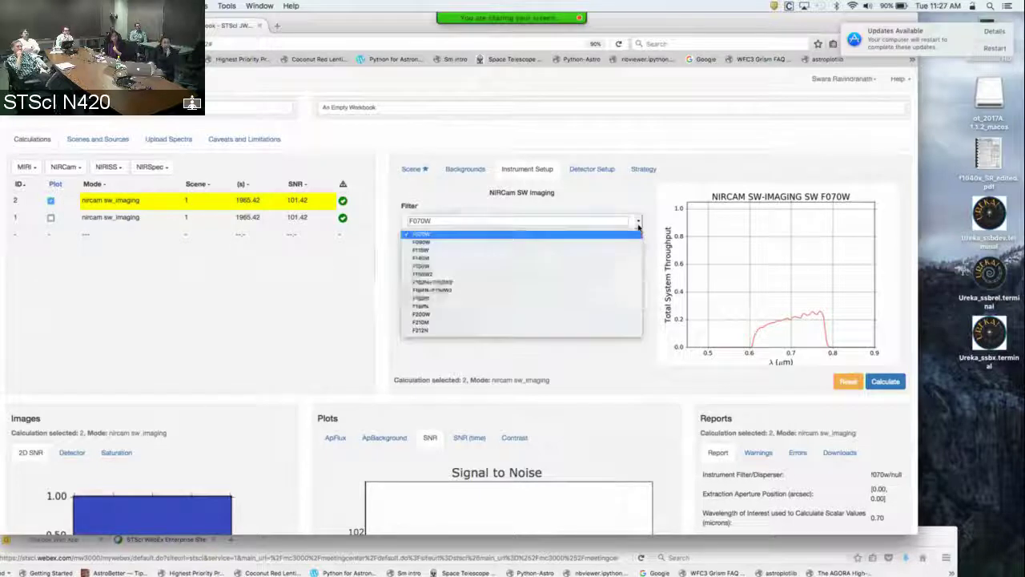
left_click(616, 266)
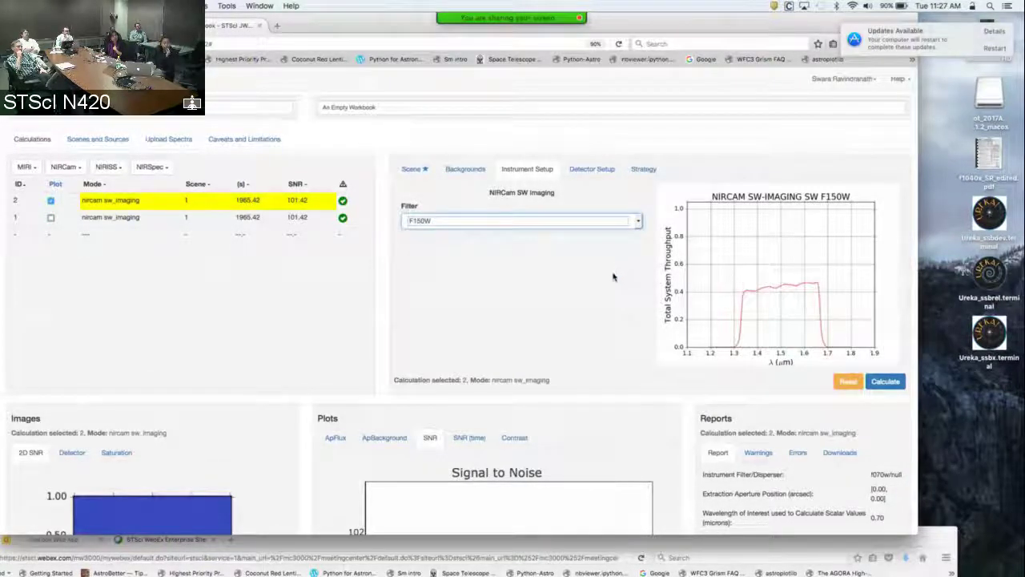
left_click(885, 381)
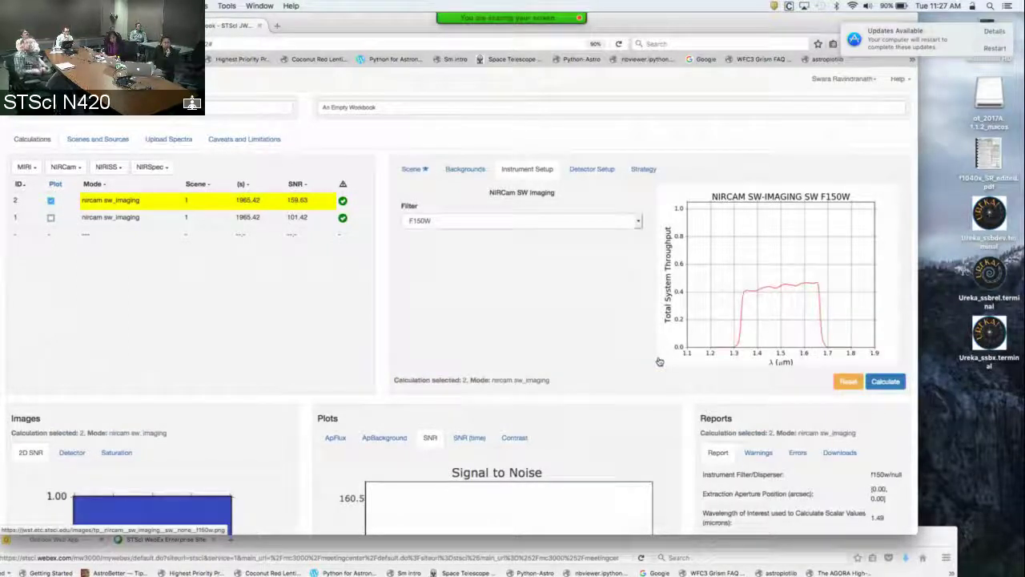
scroll(659, 361, "down", 5)
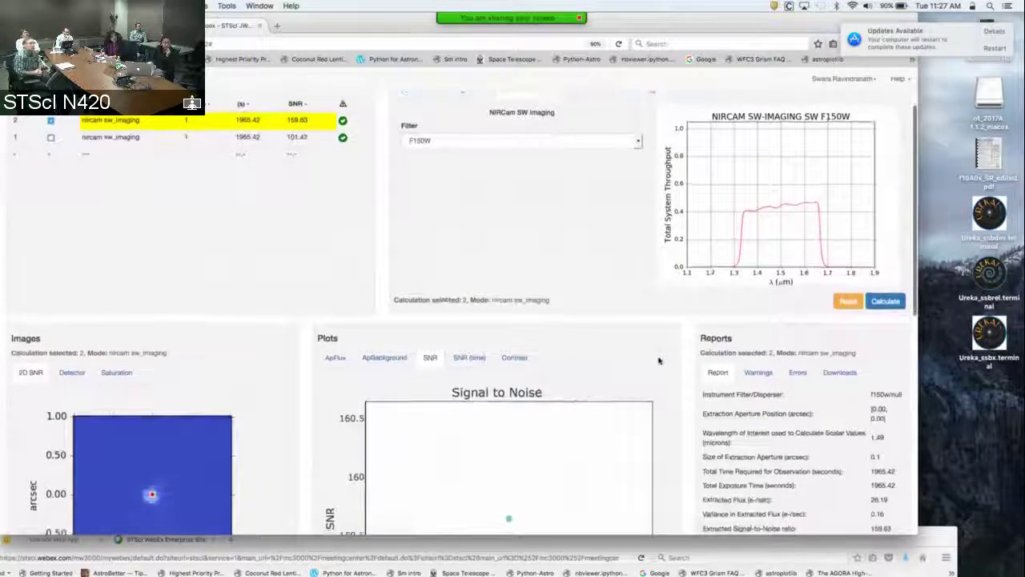
Add the first NIRCam SW Imaging calculation to the plots alongside the F150W calculation
scroll(659, 361, "up", 1)
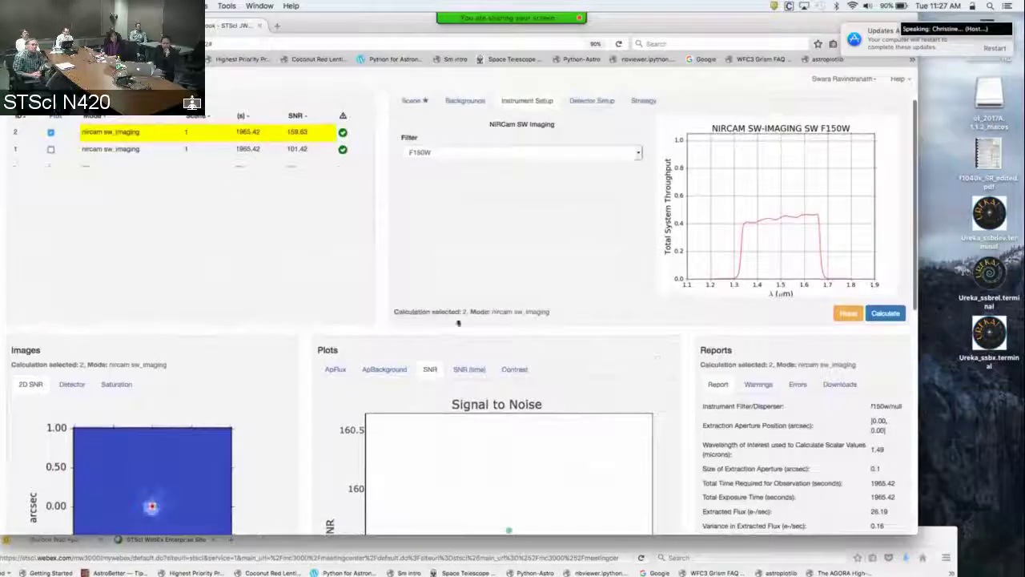
left_click(50, 150)
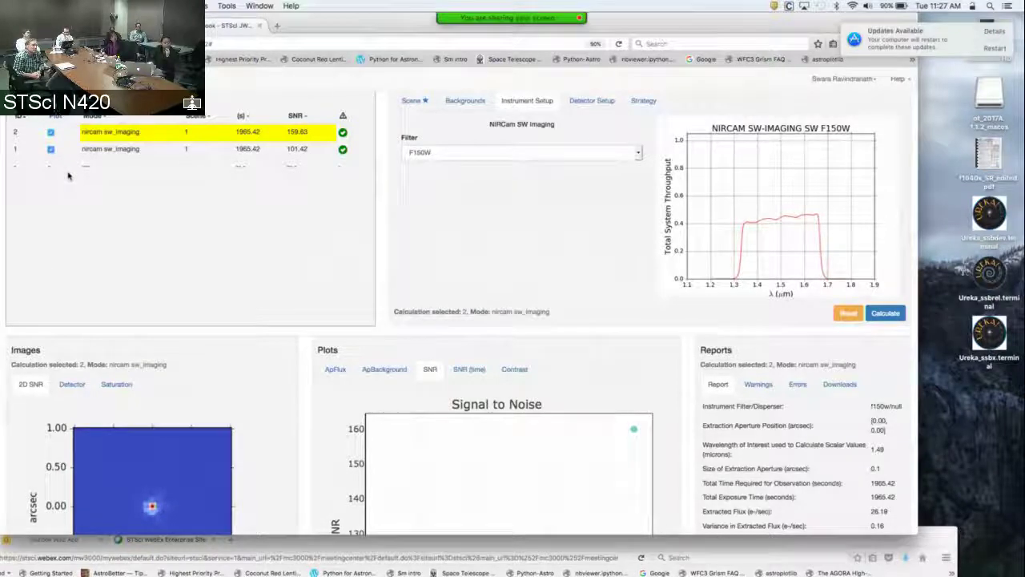
scroll(276, 266, "down", 2)
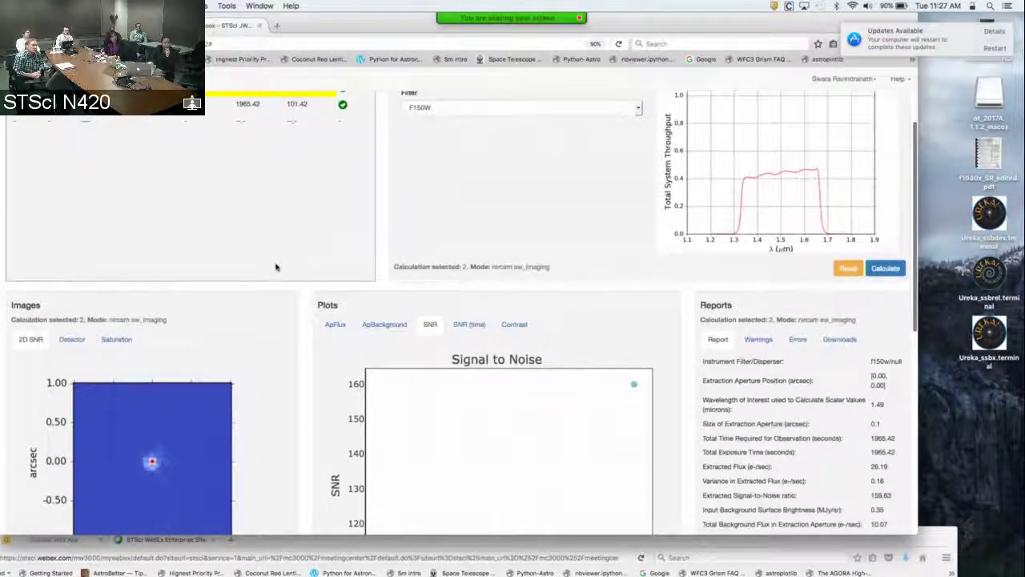
scroll(276, 267, "down", 5)
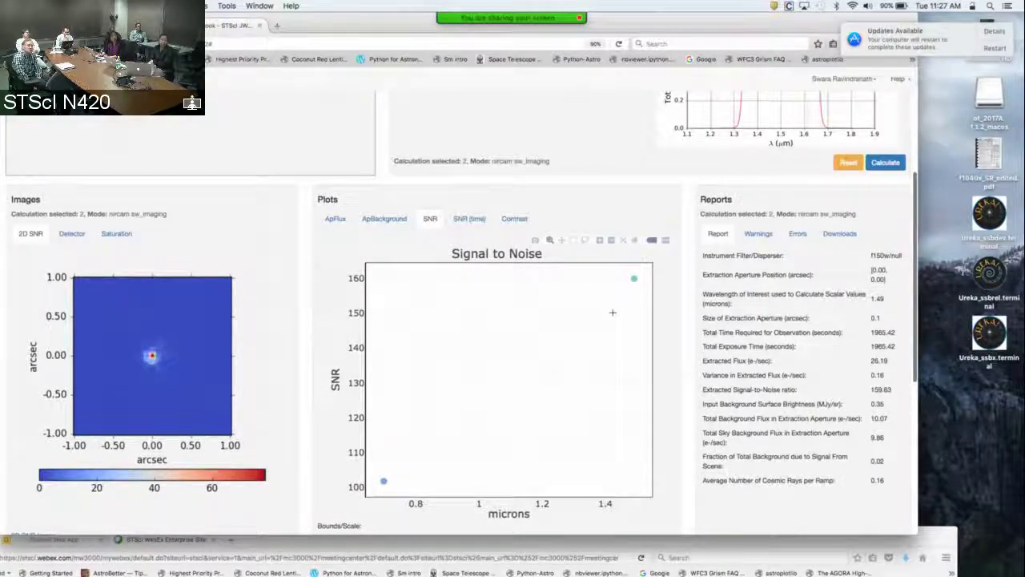
Compare the two calculations in the ApFlux, ApBackground and SNR plots
left_click(335, 219)
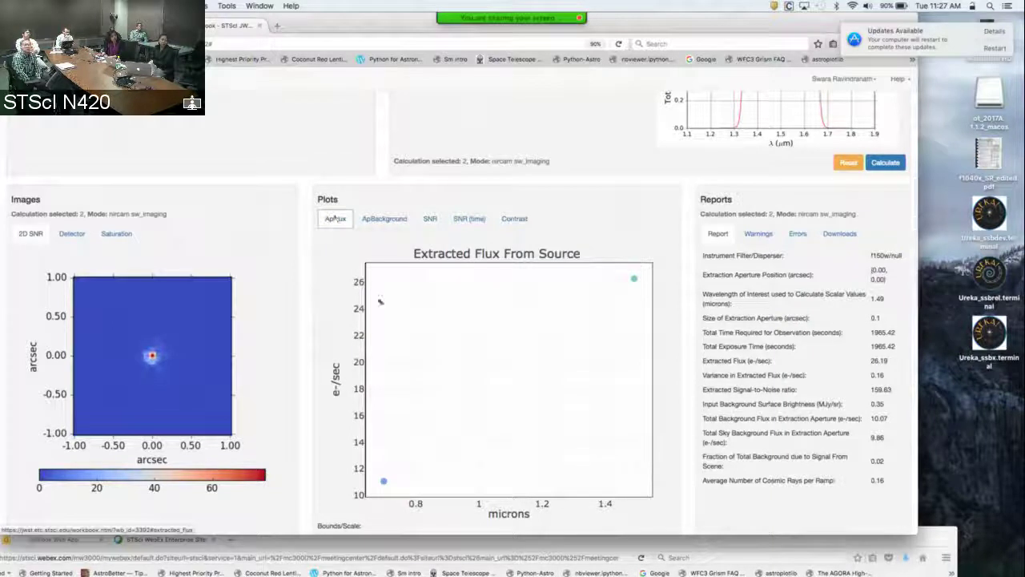
left_click(385, 221)
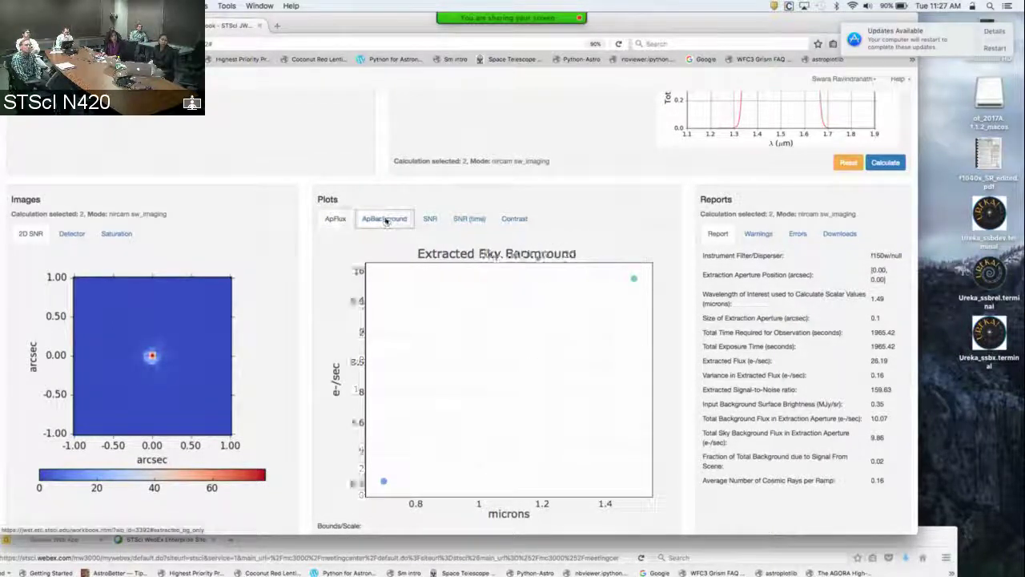
left_click(430, 218)
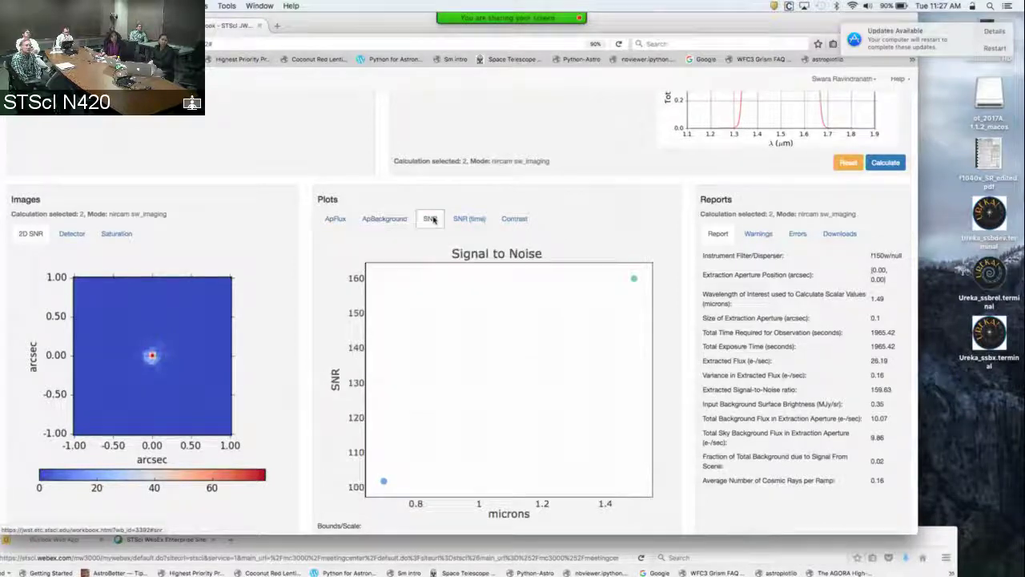
scroll(432, 221, "up", 1)
scroll(464, 270, "up", 5)
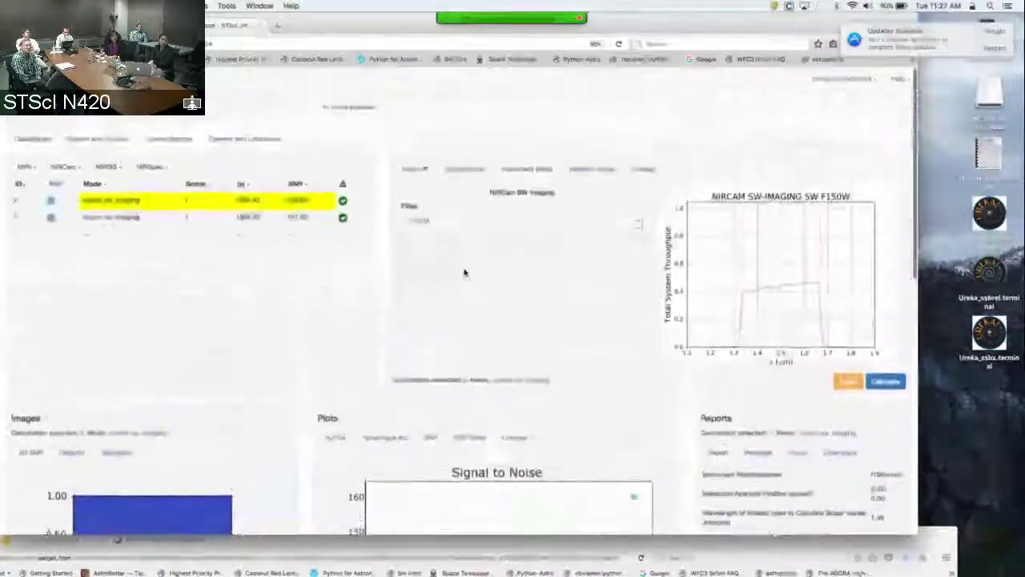
Set the default source's flux density normalized at wavelength to 0.0005 mjy in the F150W calculation's scene and recalculate
left_click(257, 202)
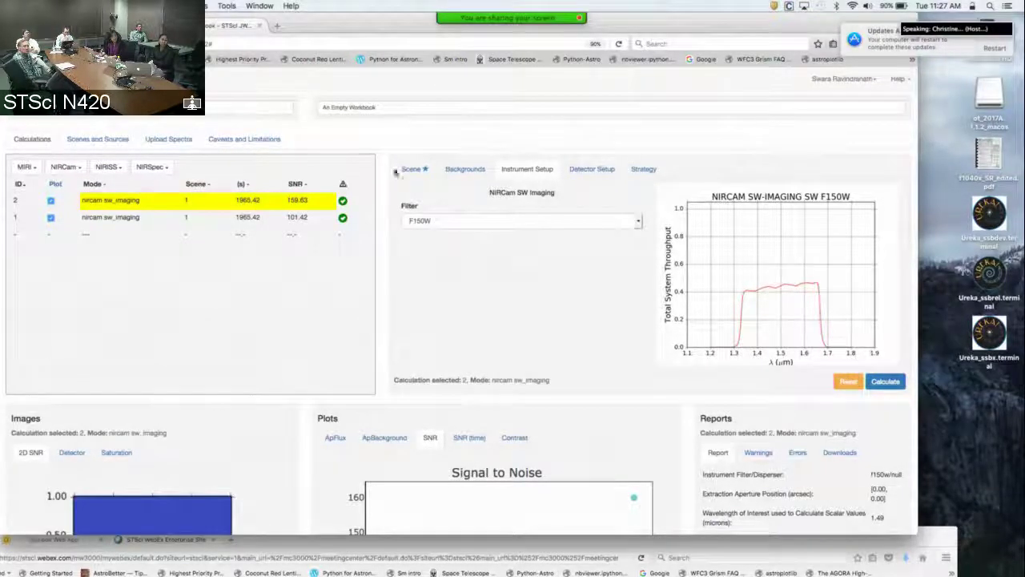
left_click(406, 171)
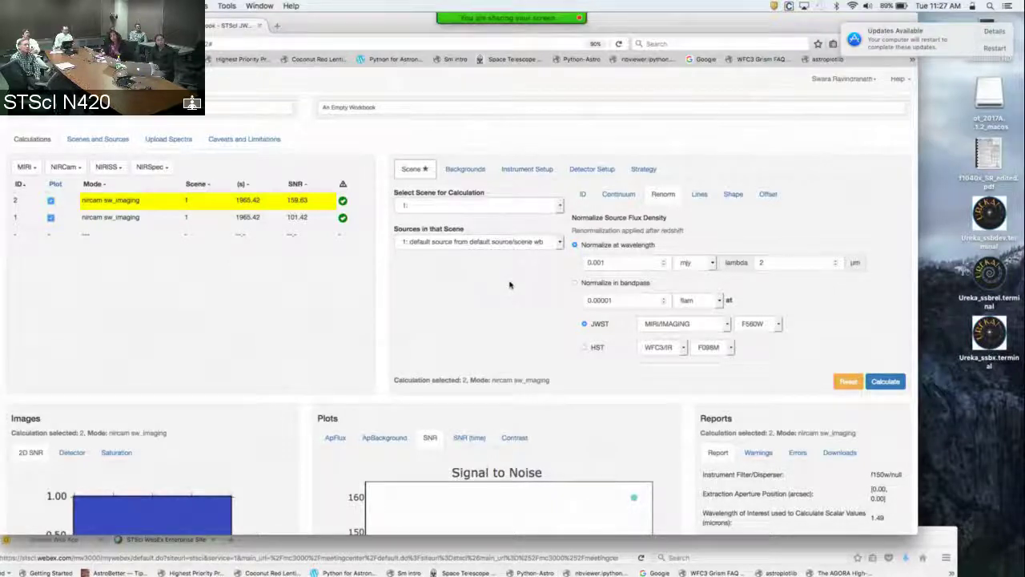
scroll(508, 283, "up", 1)
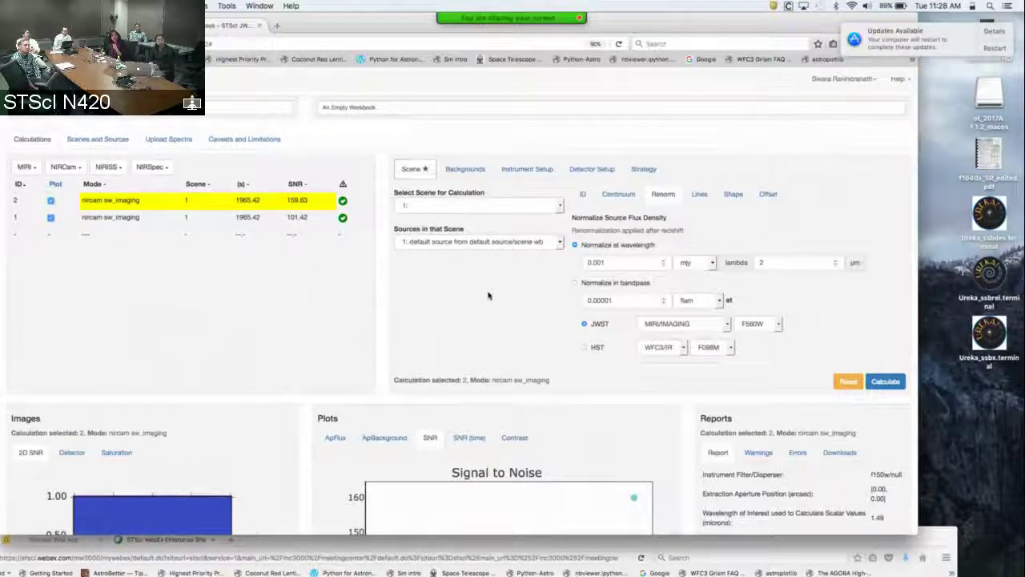
left_click(616, 261)
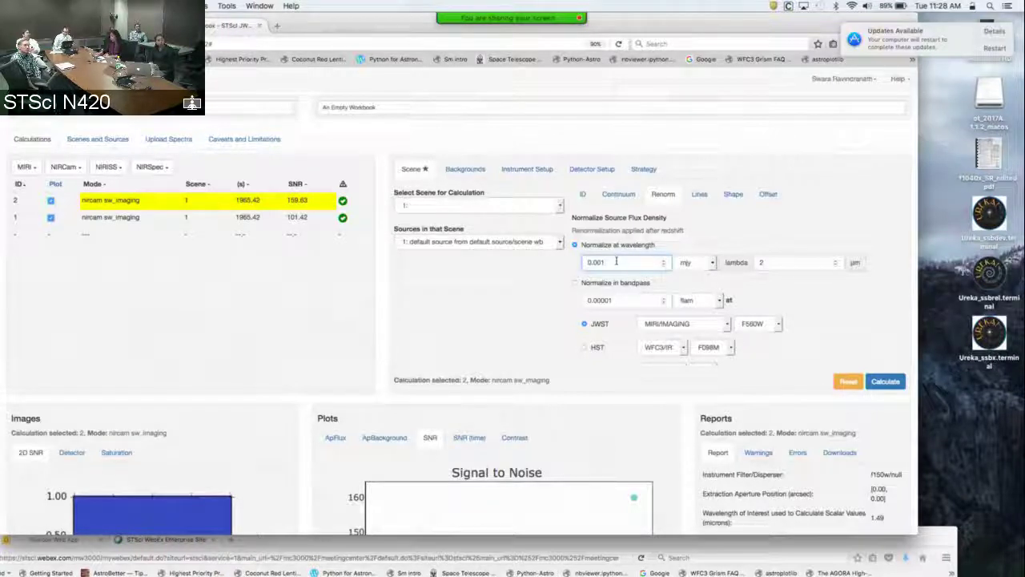
key("BackSpace")
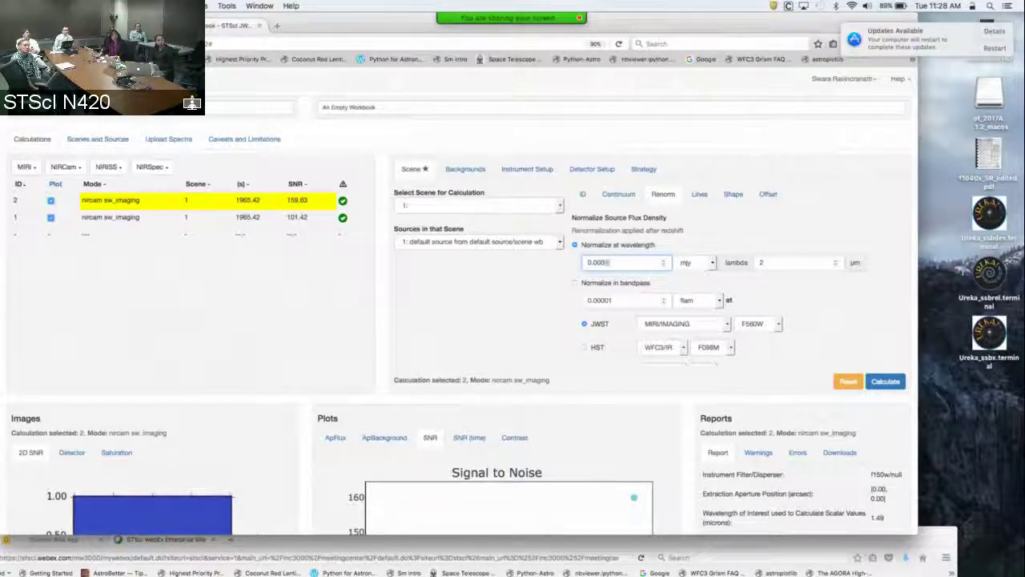
left_click(886, 382)
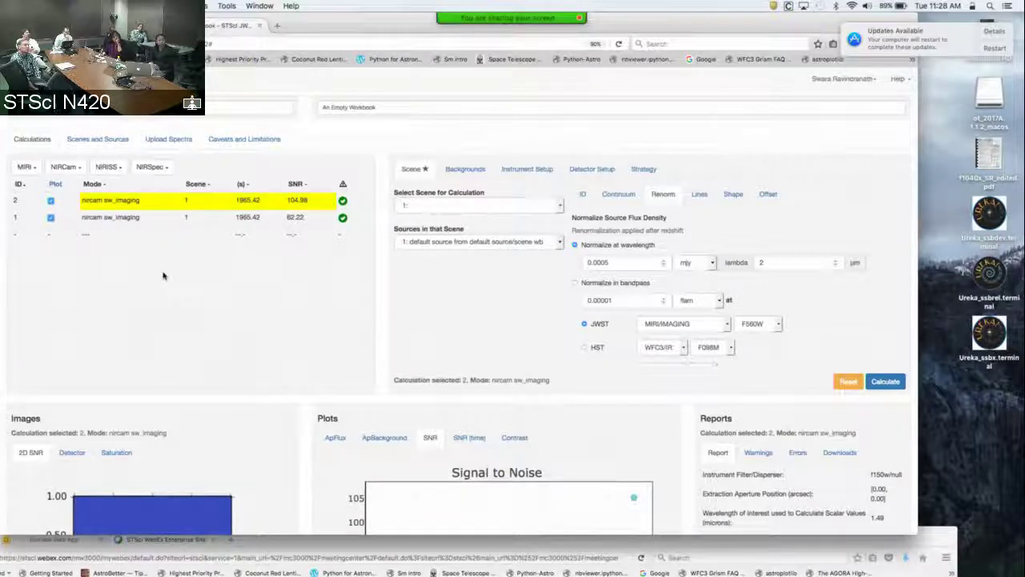
Make a copy of the default source among the workbook's scenes and sources
left_click(92, 143)
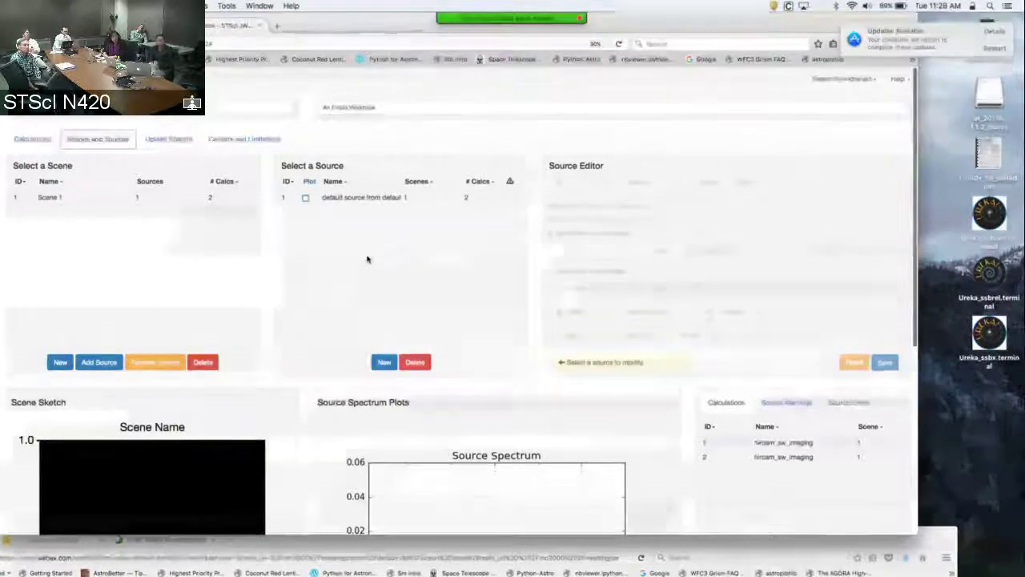
left_click(383, 200)
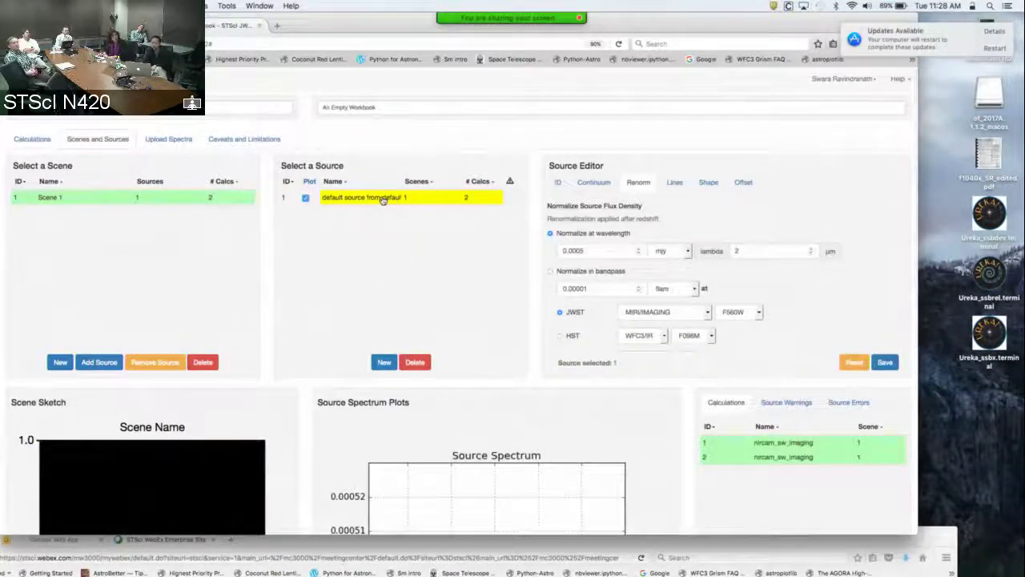
mouse_move(190, 138)
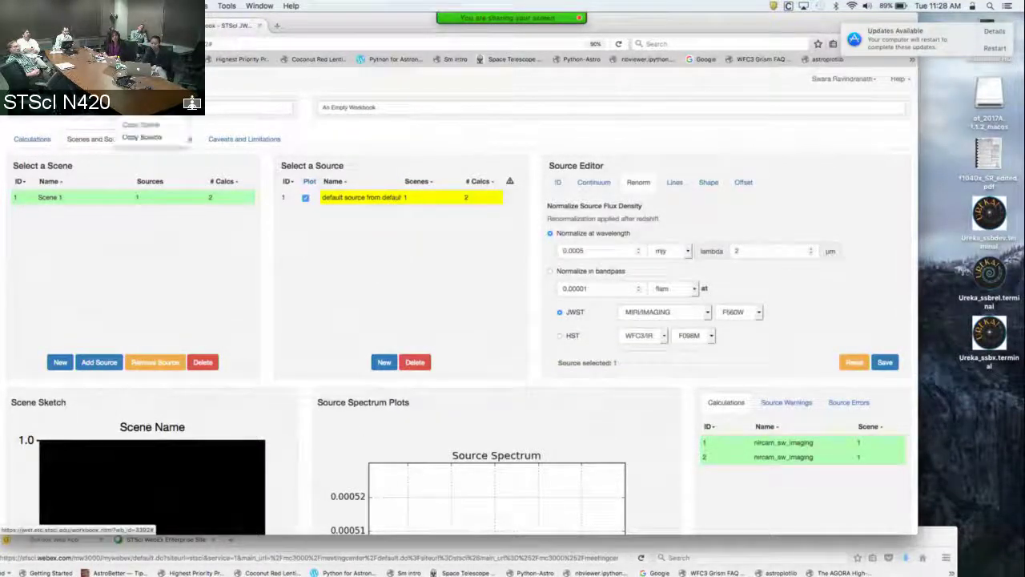
left_click(142, 137)
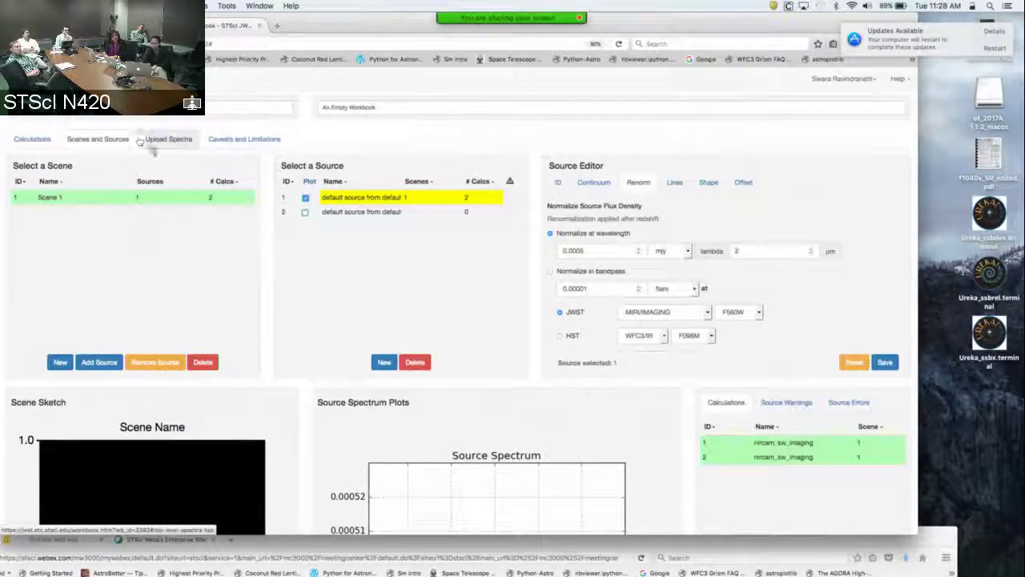
Enter "source 2" as the copied source's identity name
left_click(374, 213)
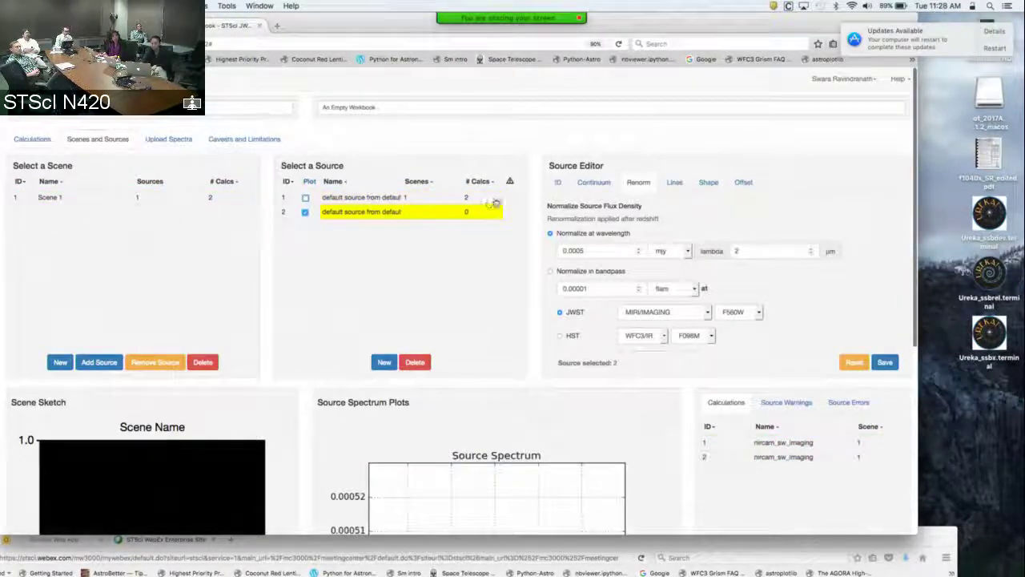
left_click(558, 182)
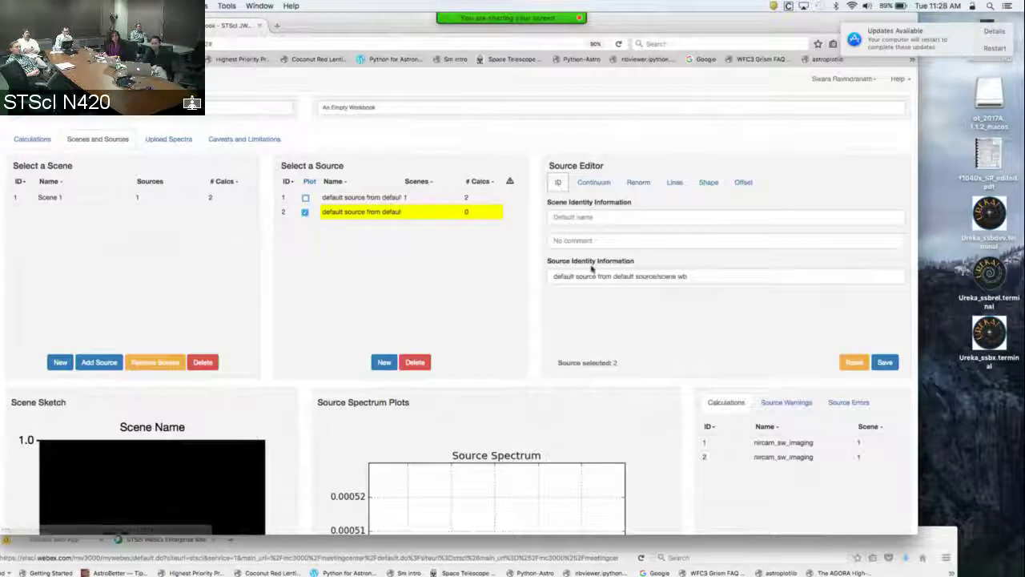
left_click_drag(549, 275, 698, 276)
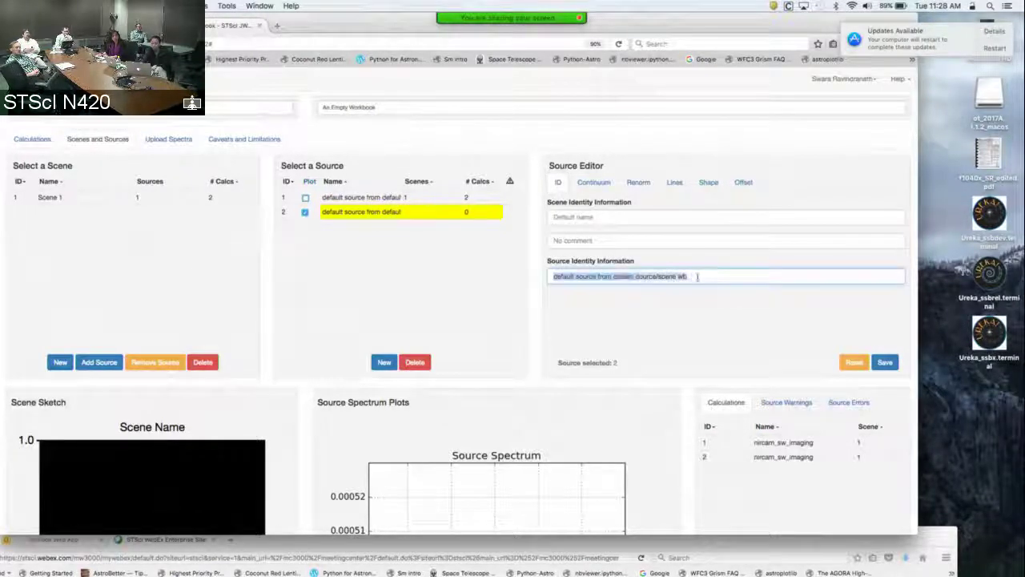
type("so")
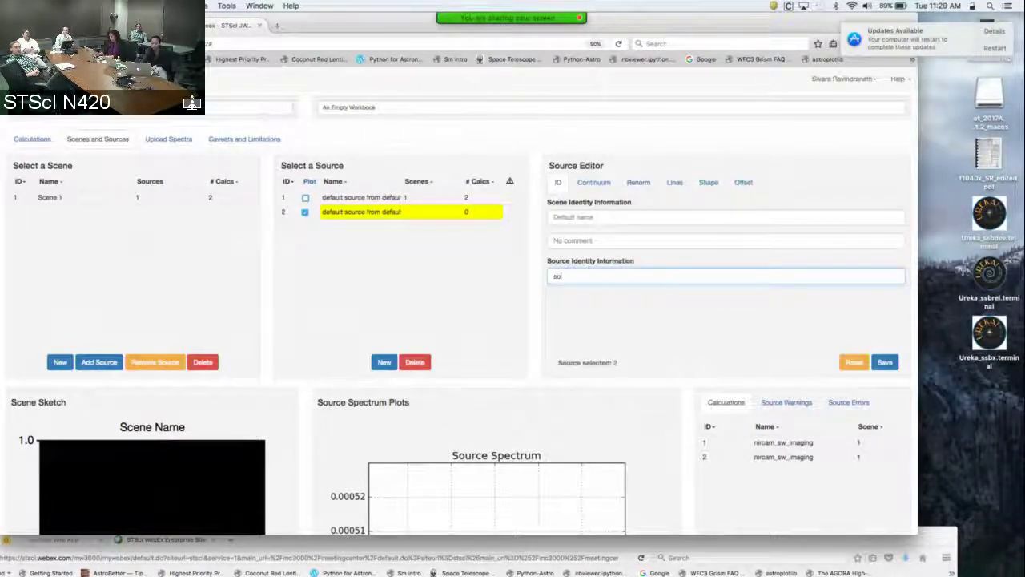
type("urce")
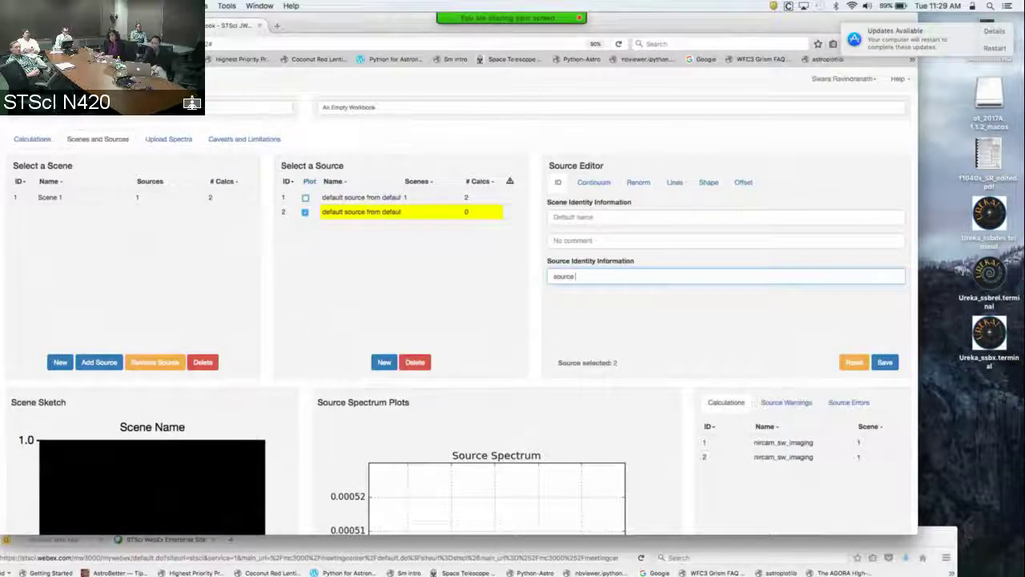
type(" 2")
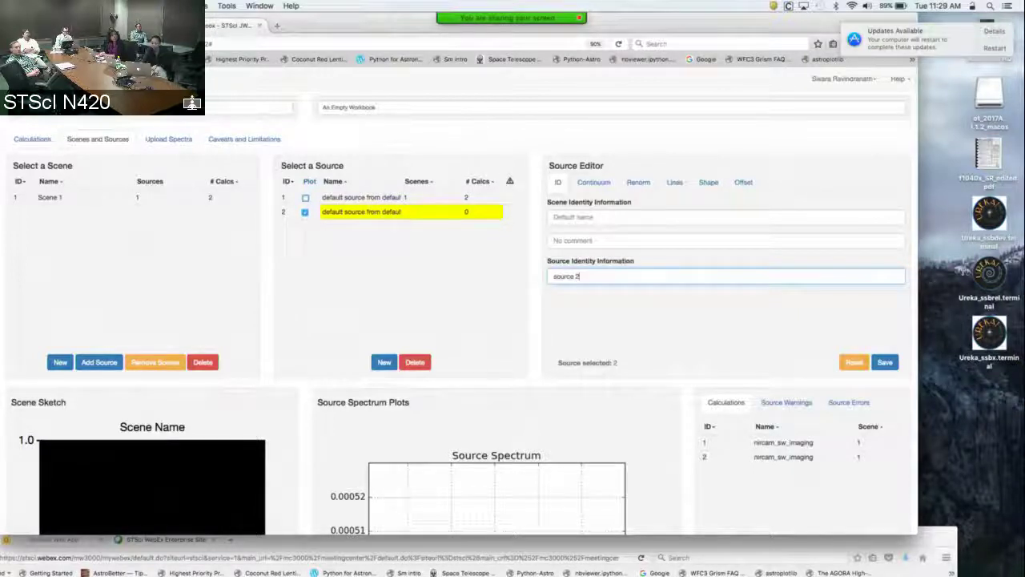
Change the copied source's continuum to the Phoenix Stellar Models spectra
left_click(594, 181)
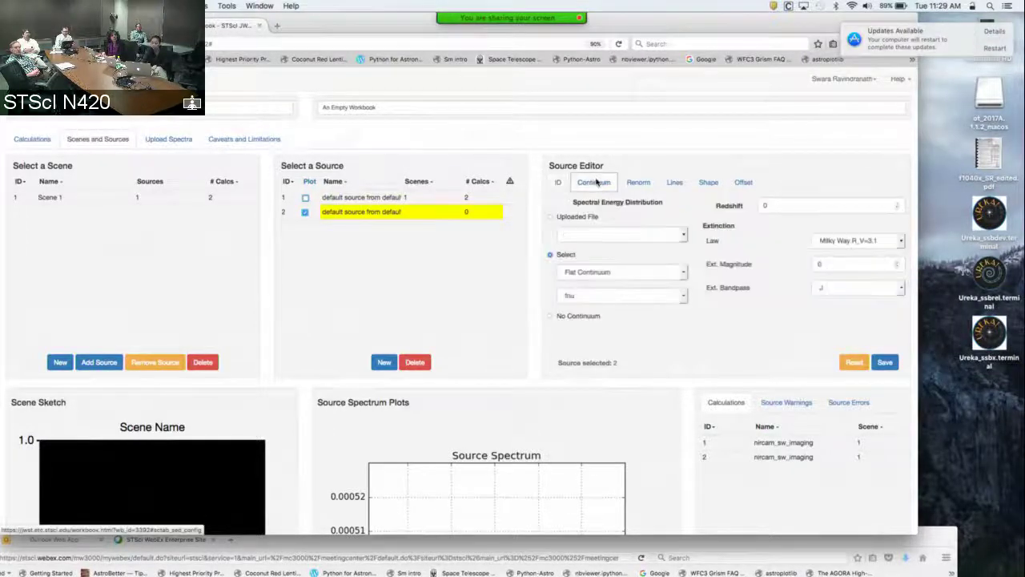
left_click(683, 277)
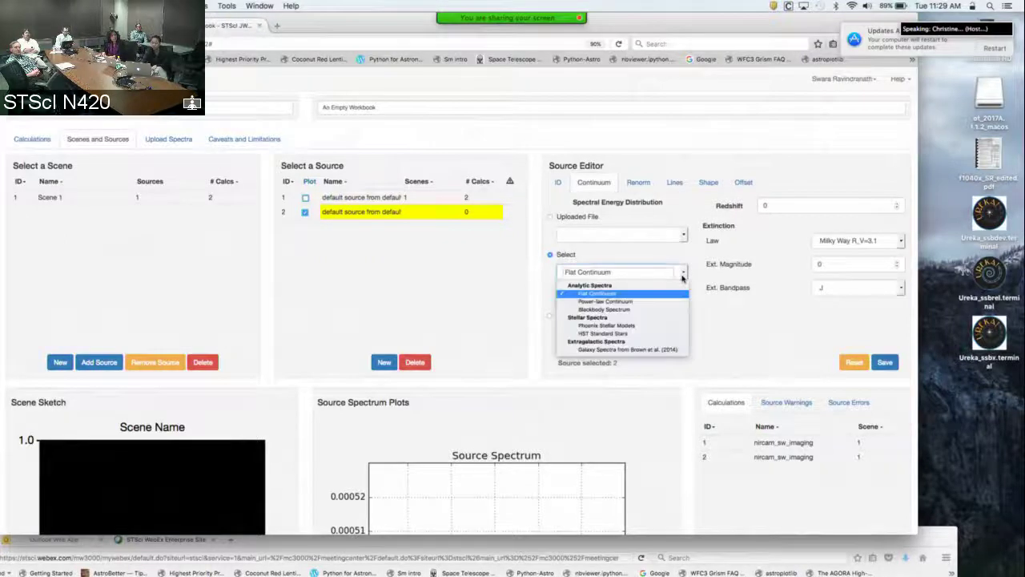
left_click(677, 325)
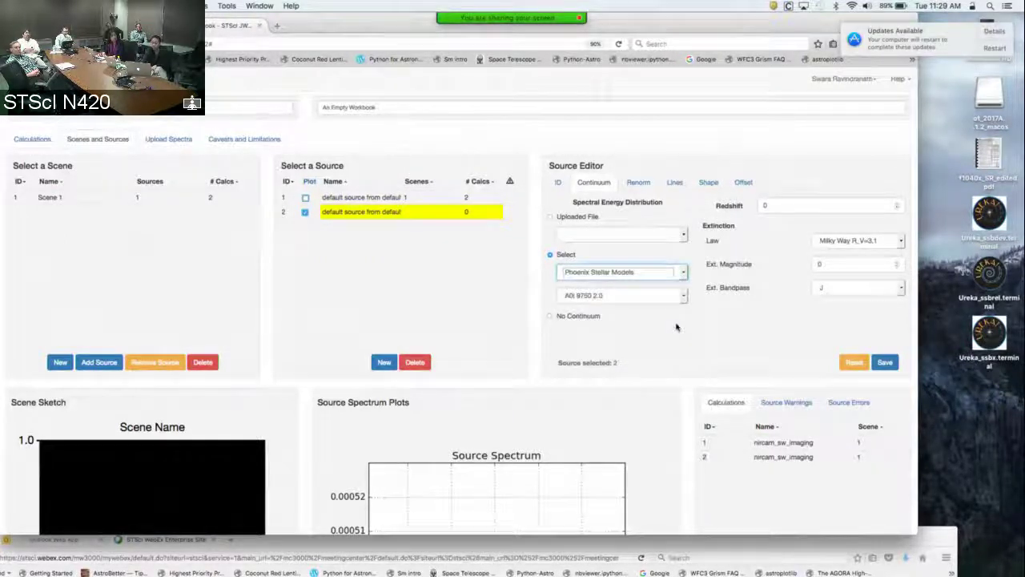
Set the copied source's flux density normalized at wavelength to 0.001 ujy and save the source edits
left_click(636, 183)
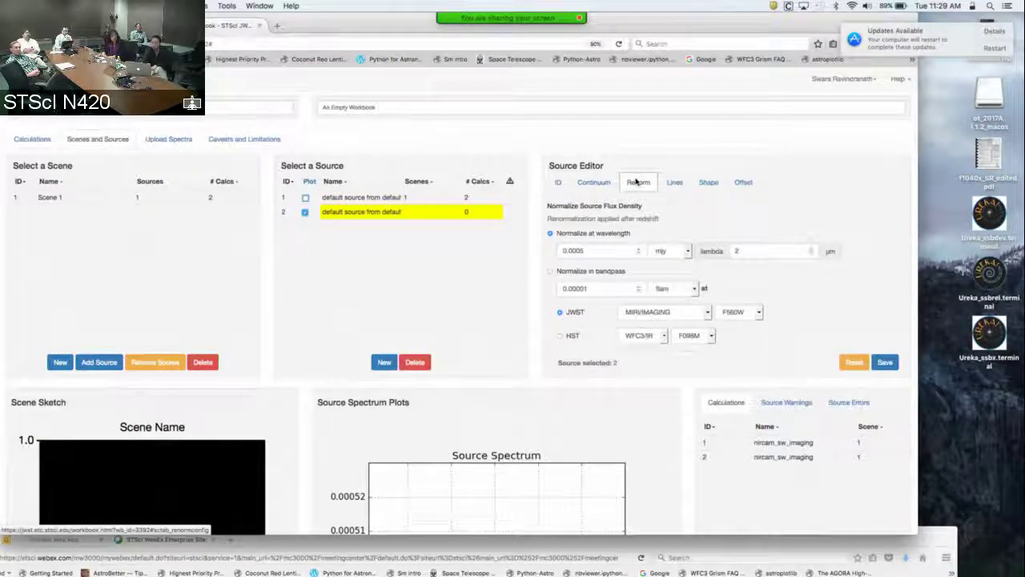
left_click(590, 251)
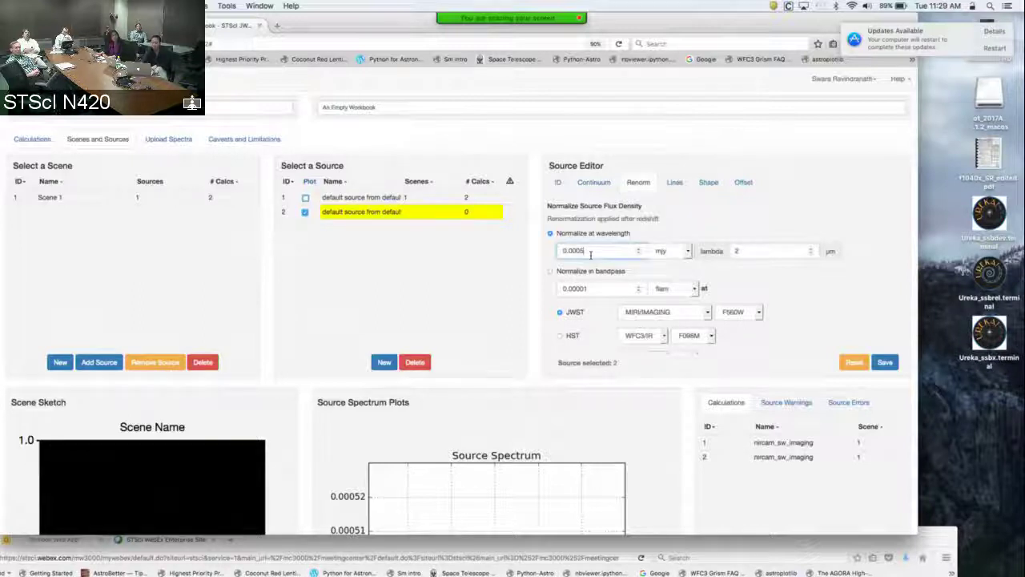
key("BackSpace")
key("BackSpace")
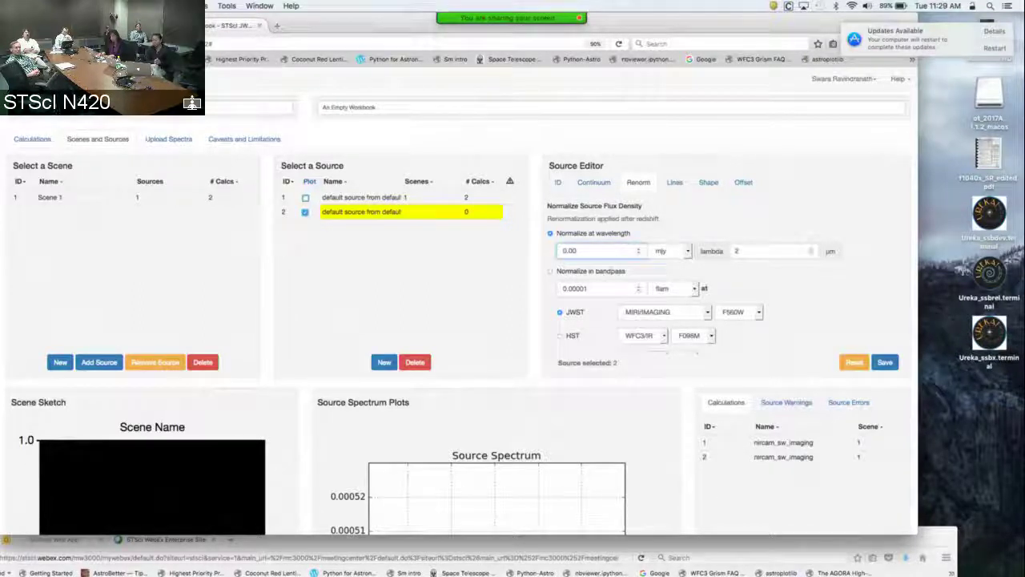
type("1")
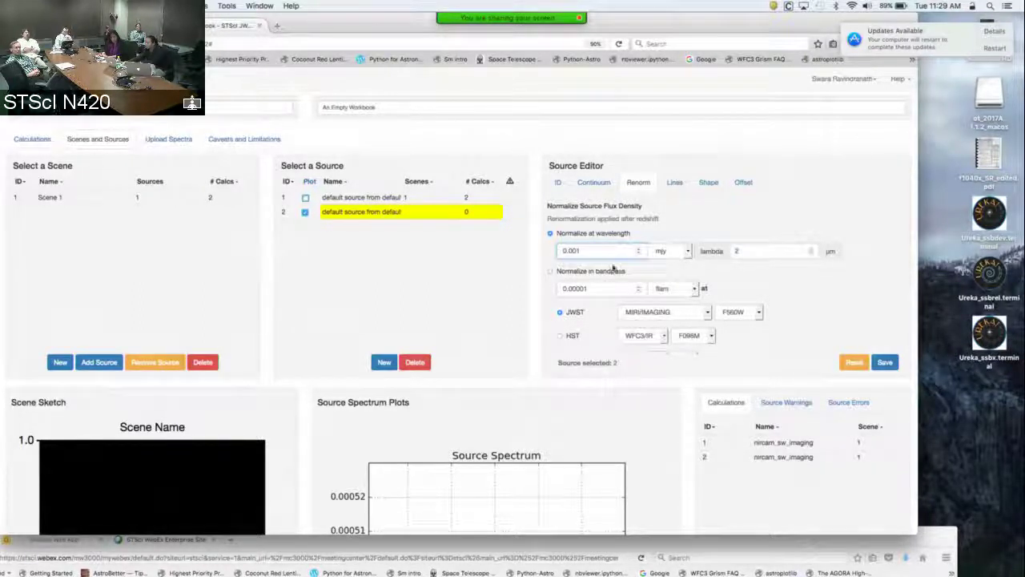
left_click(682, 253)
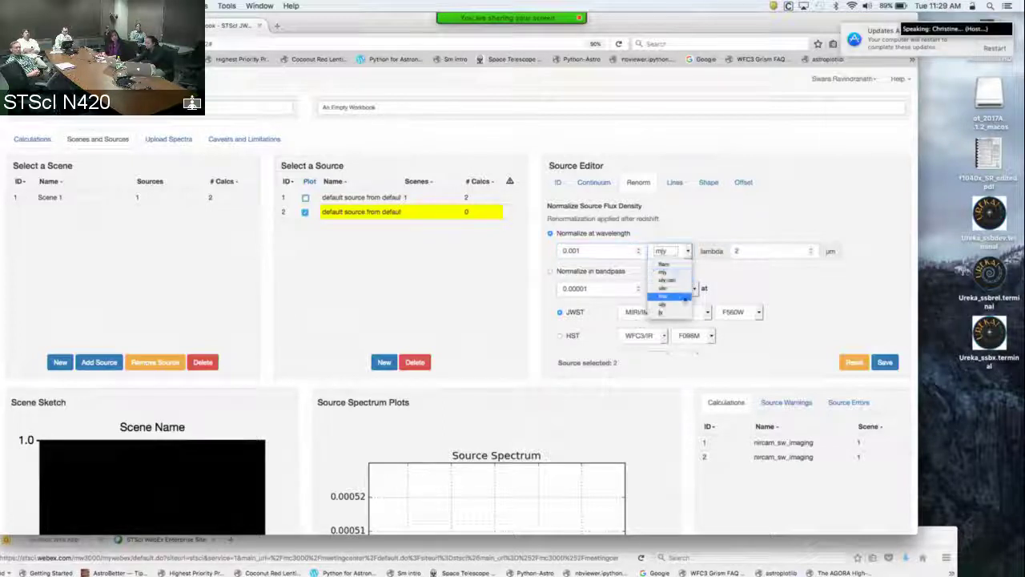
left_click(685, 297)
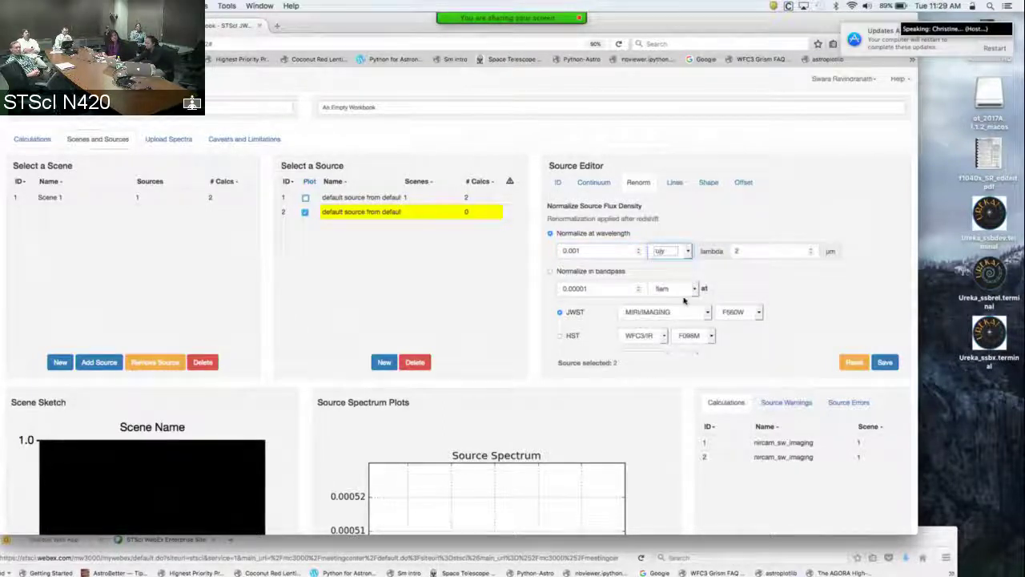
left_click(884, 363)
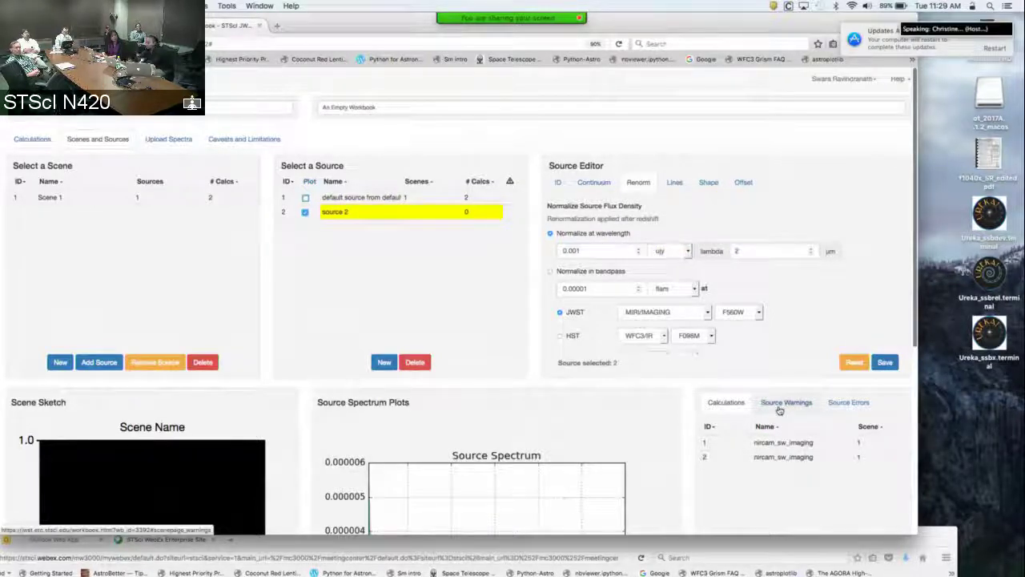
scroll(779, 409, "down", 5)
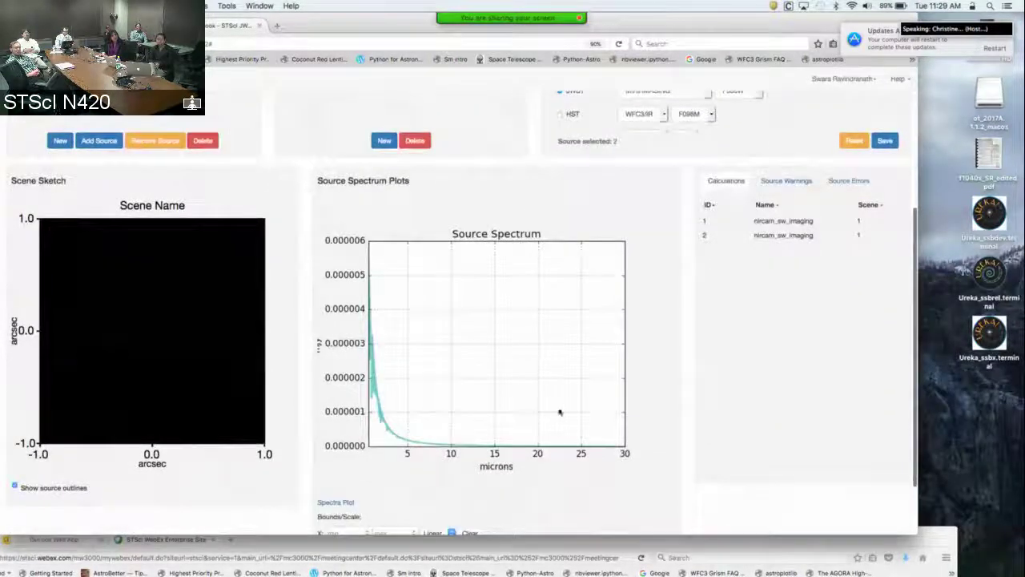
Review the emission line, shape and offset settings of source 2
scroll(560, 412, "up", 3)
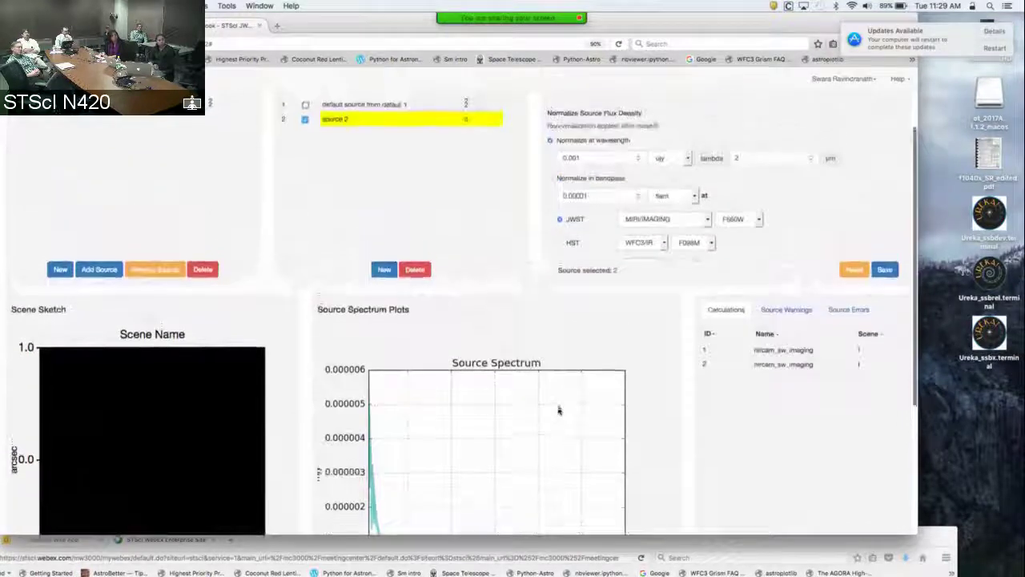
scroll(559, 410, "up", 1)
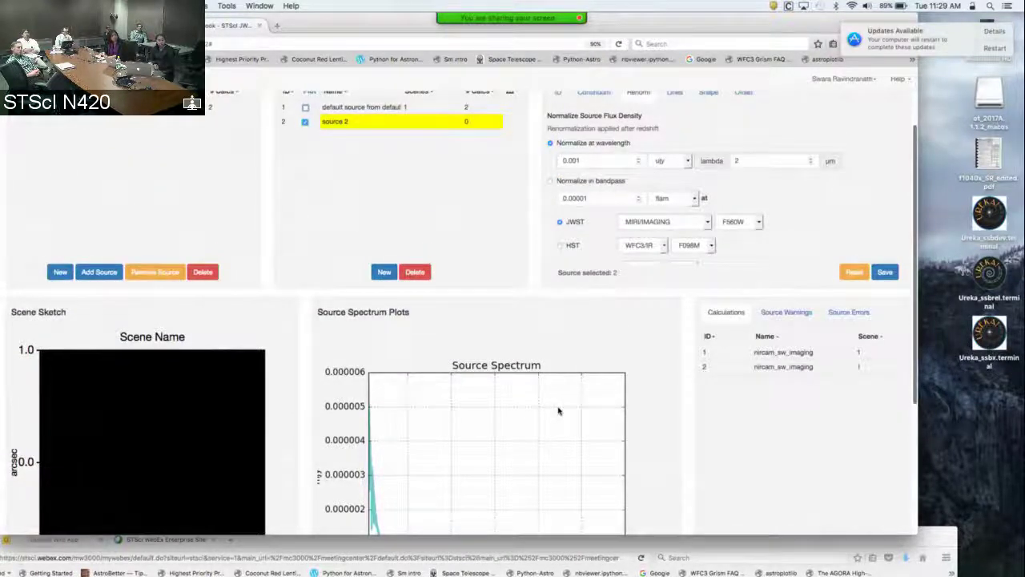
scroll(559, 410, "up", 2)
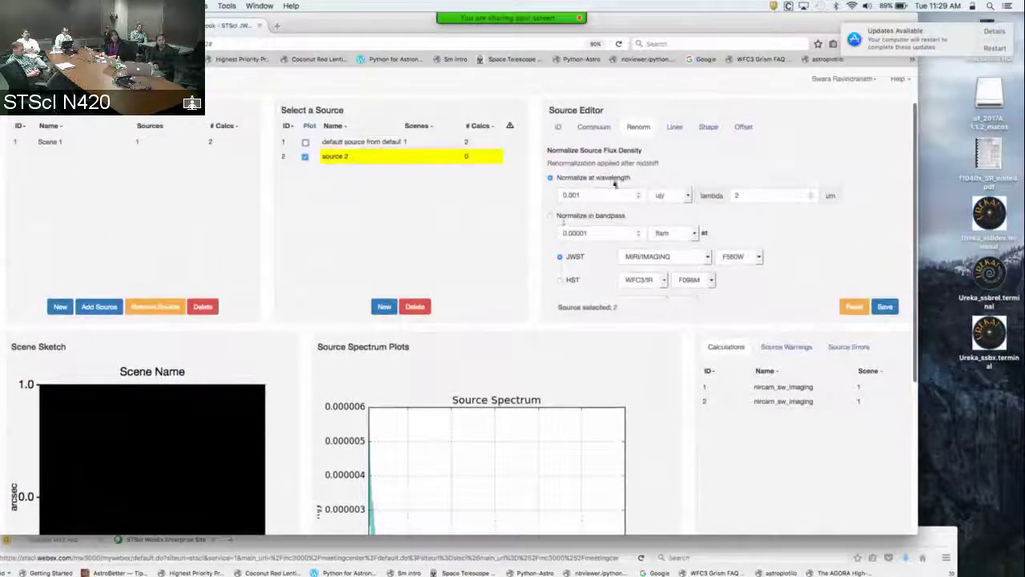
left_click(678, 127)
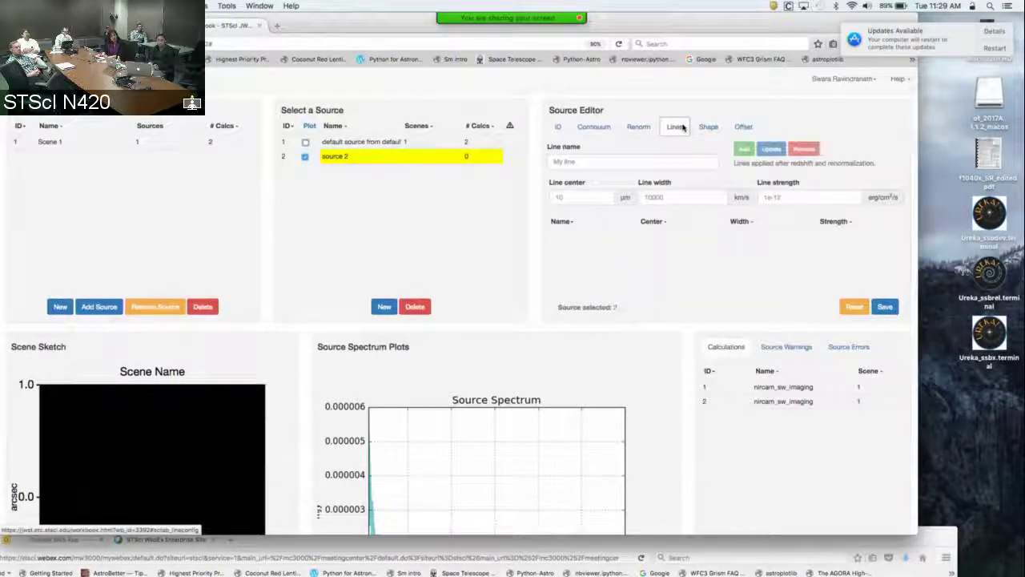
left_click(708, 128)
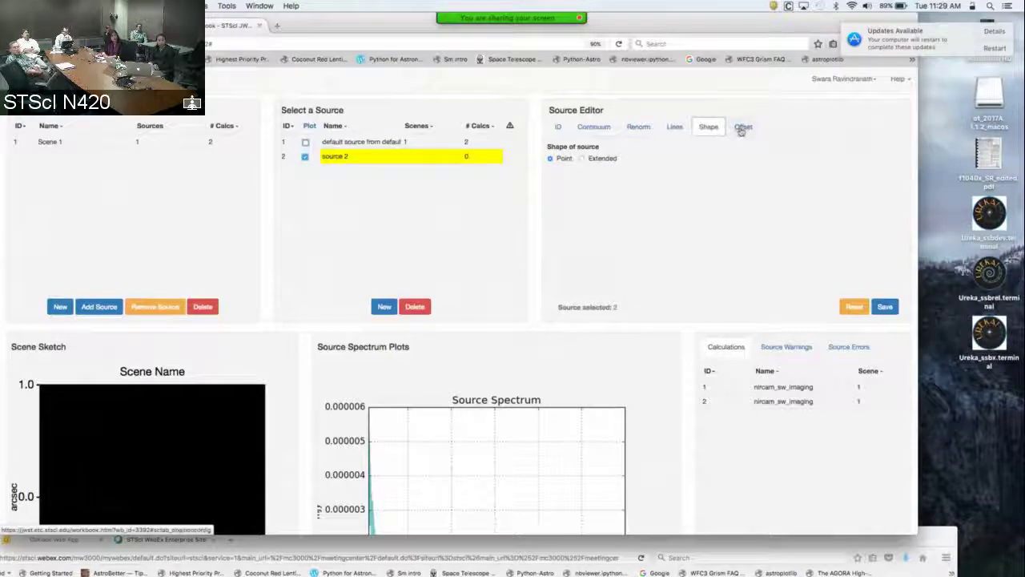
left_click(741, 128)
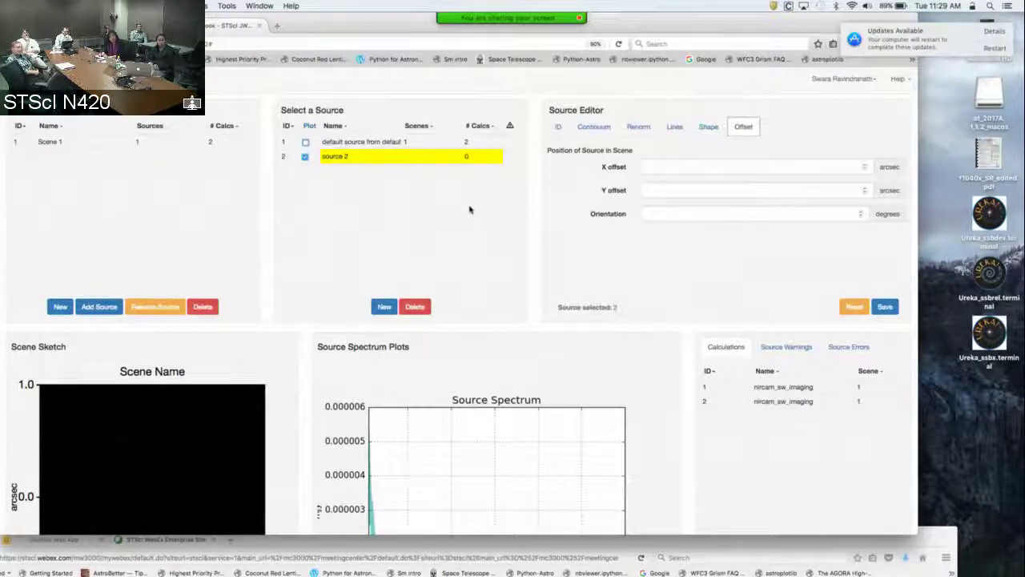
Add source 2 to Scene 1 and check the scene sketch
scroll(460, 210, "down", 1)
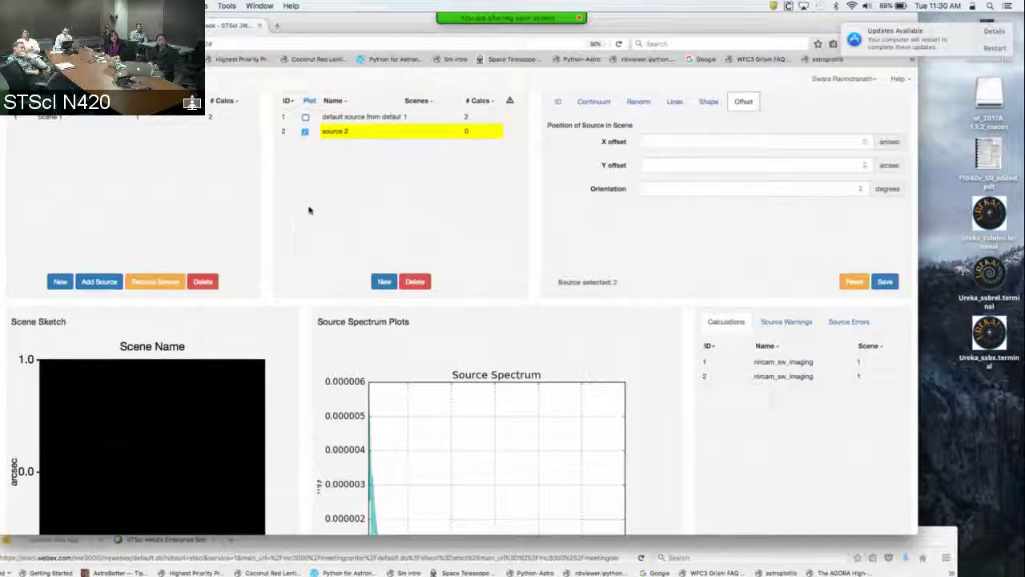
left_click(159, 119)
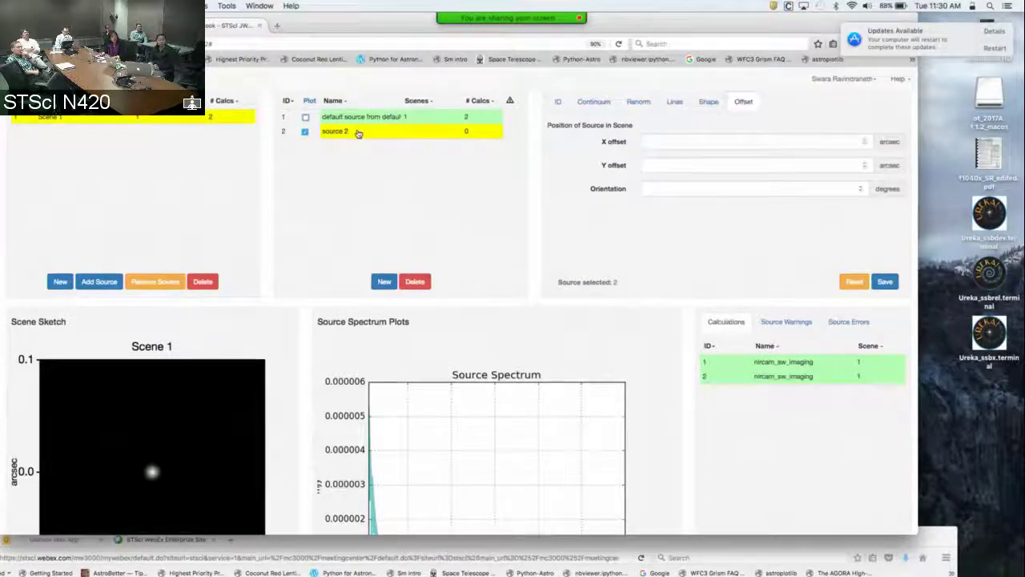
left_click(100, 282)
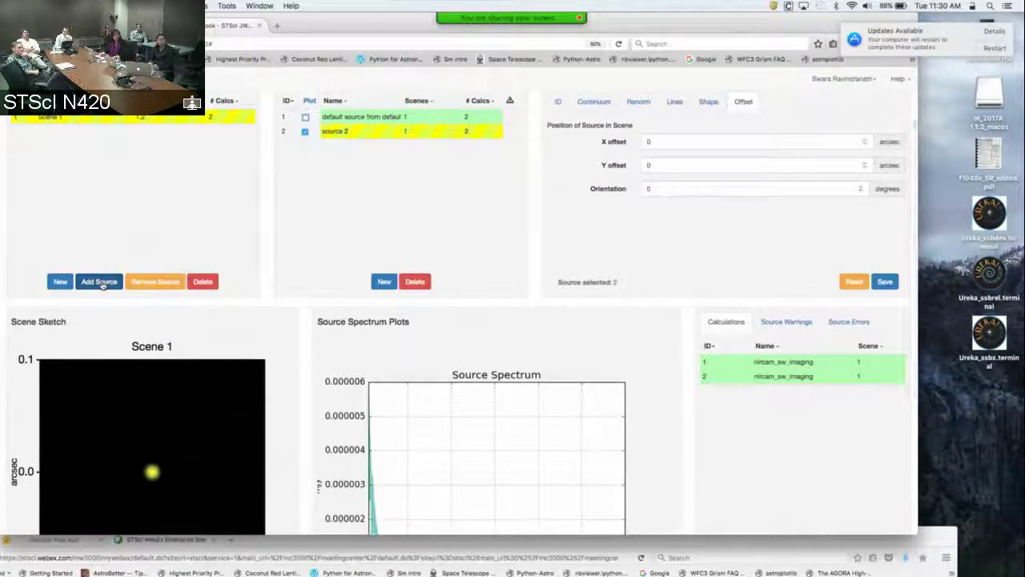
scroll(136, 368, "down", 3)
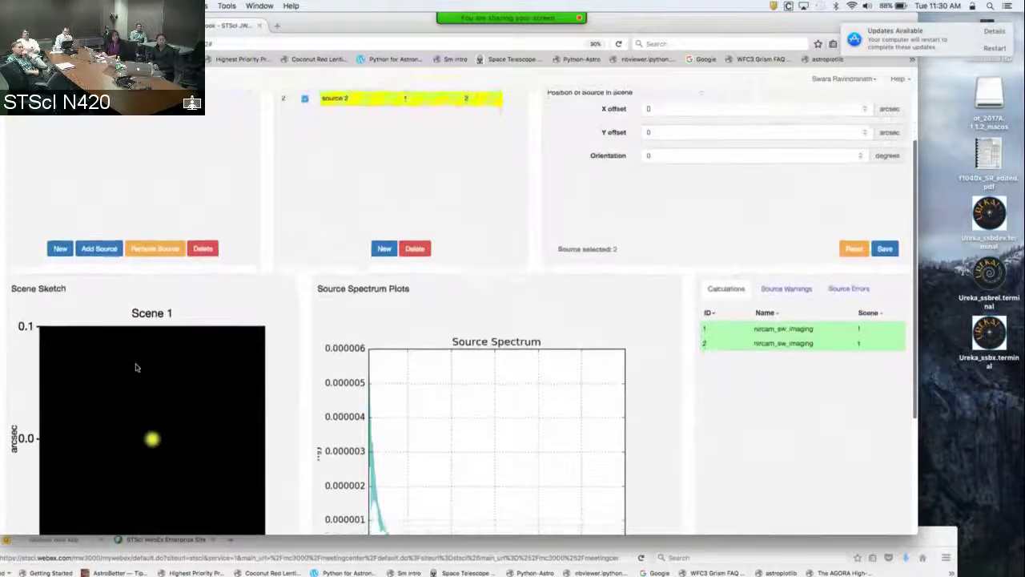
scroll(136, 368, "down", 3)
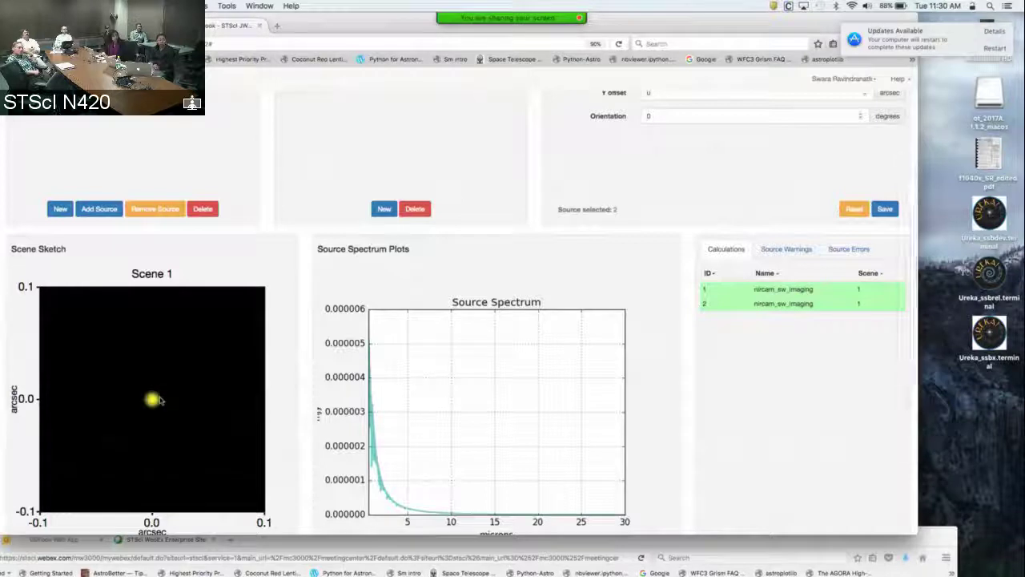
Create another new source in the workbook and select it for editing
scroll(159, 400, "up", 6)
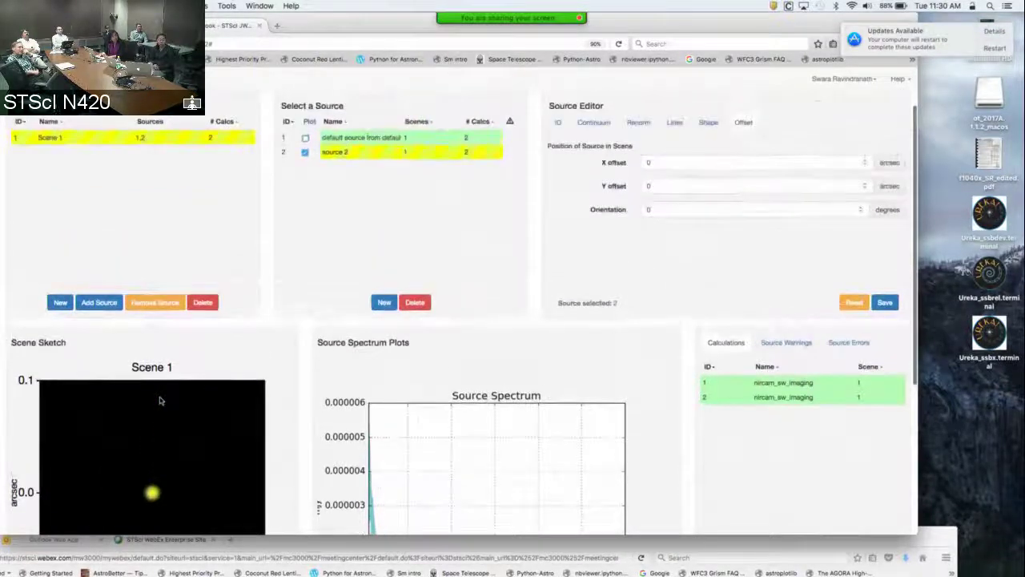
scroll(159, 400, "up", 4)
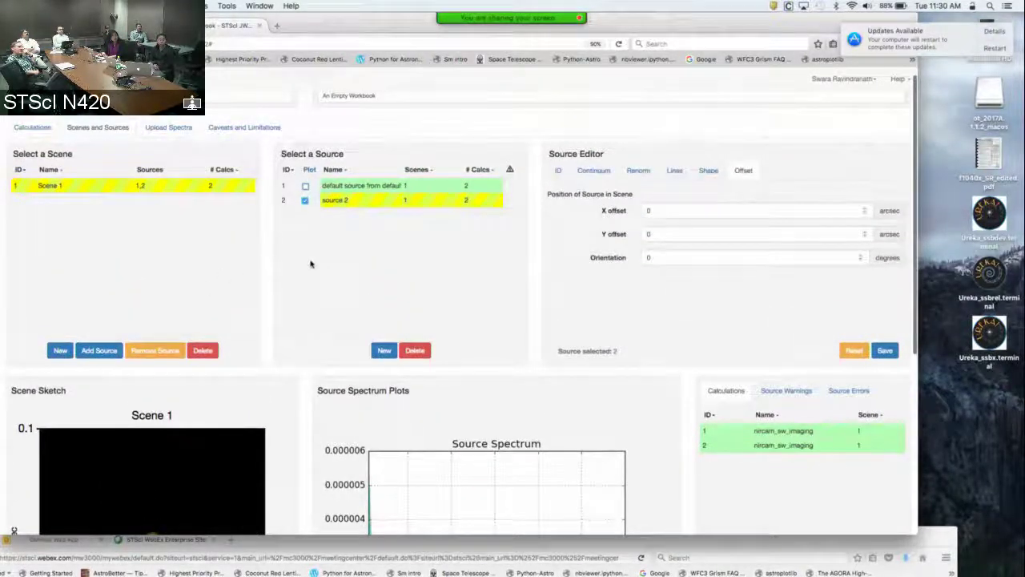
scroll(311, 263, "up", 1)
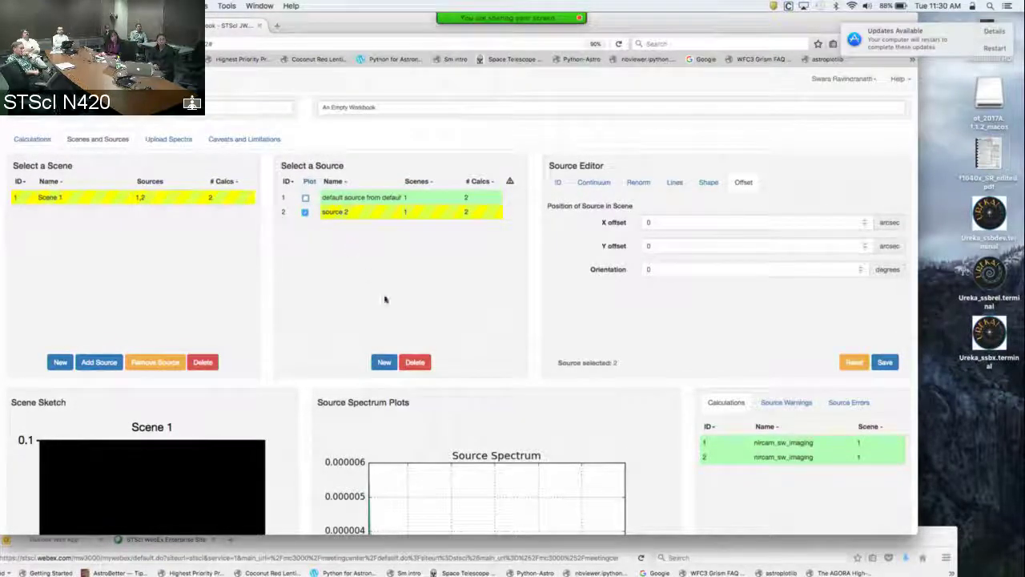
left_click(384, 362)
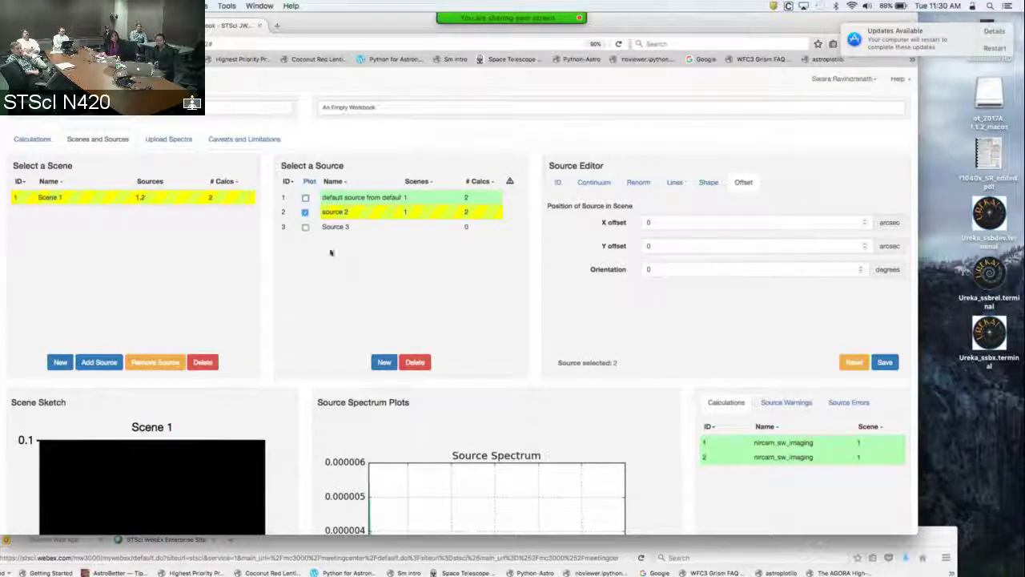
left_click(359, 228)
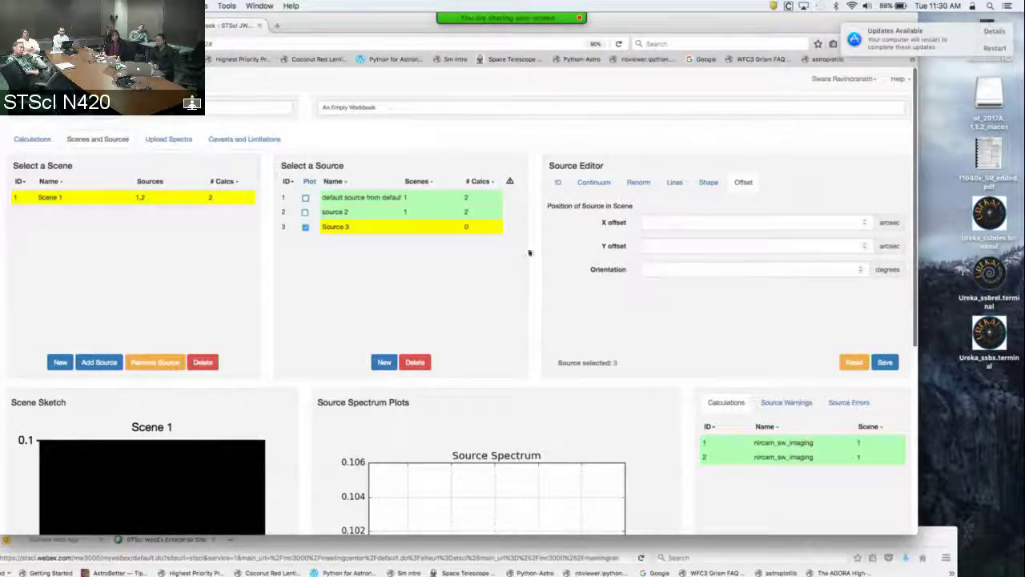
Enter "galaxy" as the third source's identity name
left_click(559, 182)
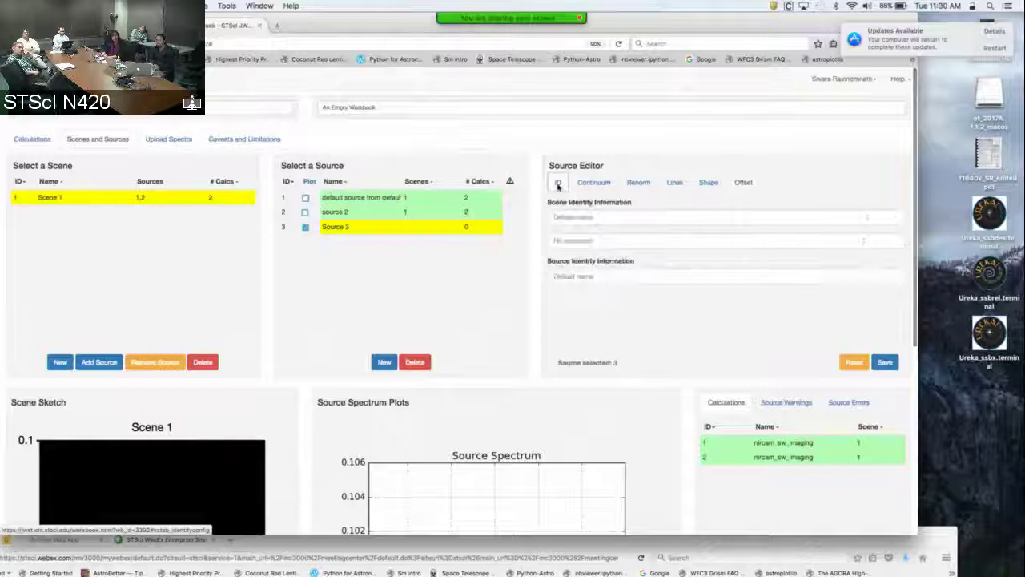
left_click(588, 275)
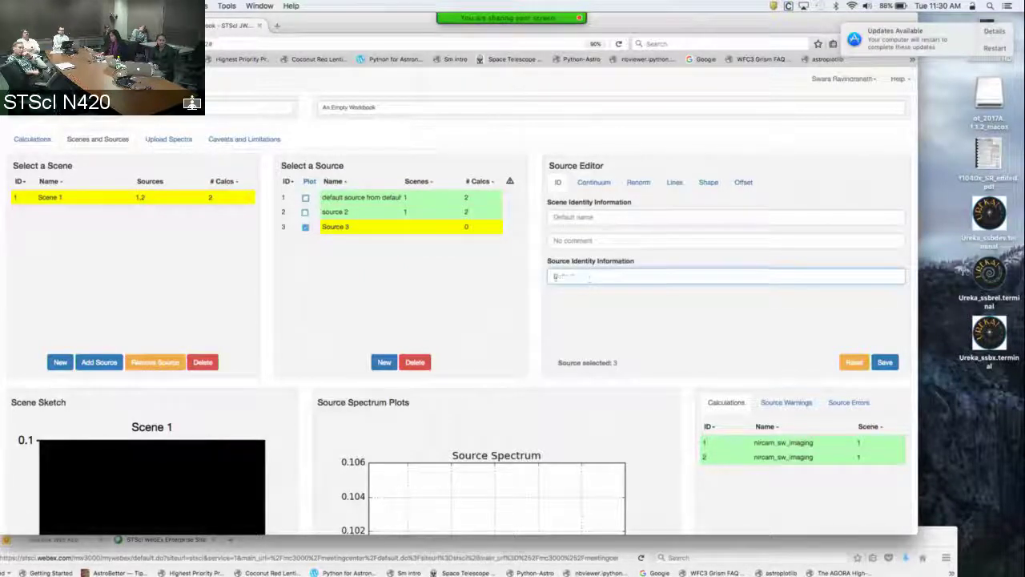
type("ga")
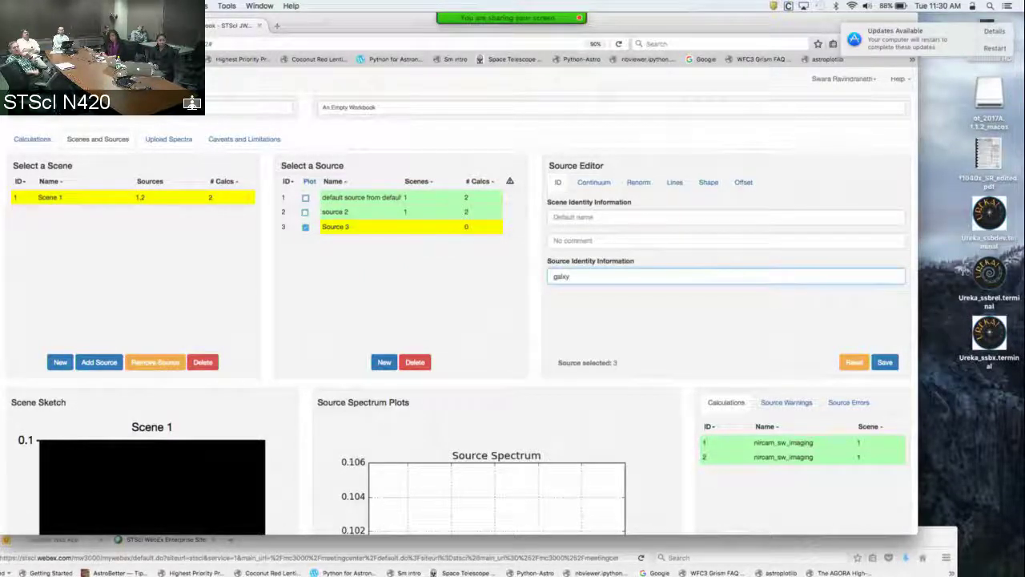
type("l")
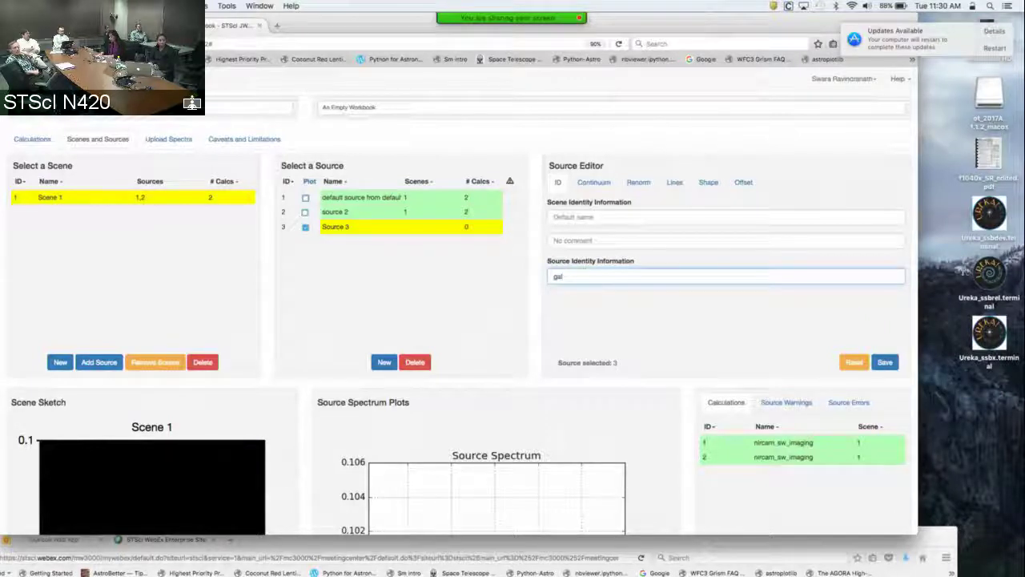
type("axy")
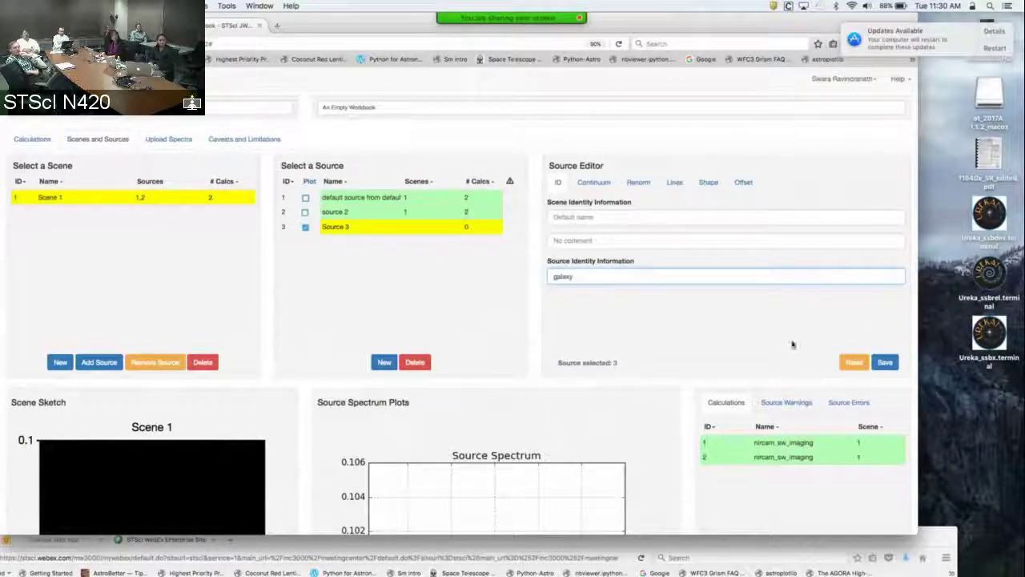
Set the third source's continuum to the Brown et al. galaxy spectra, using the NGC 3079 (SB(s)c; SF/Seyfert 2) template
left_click(595, 183)
left_click(682, 272)
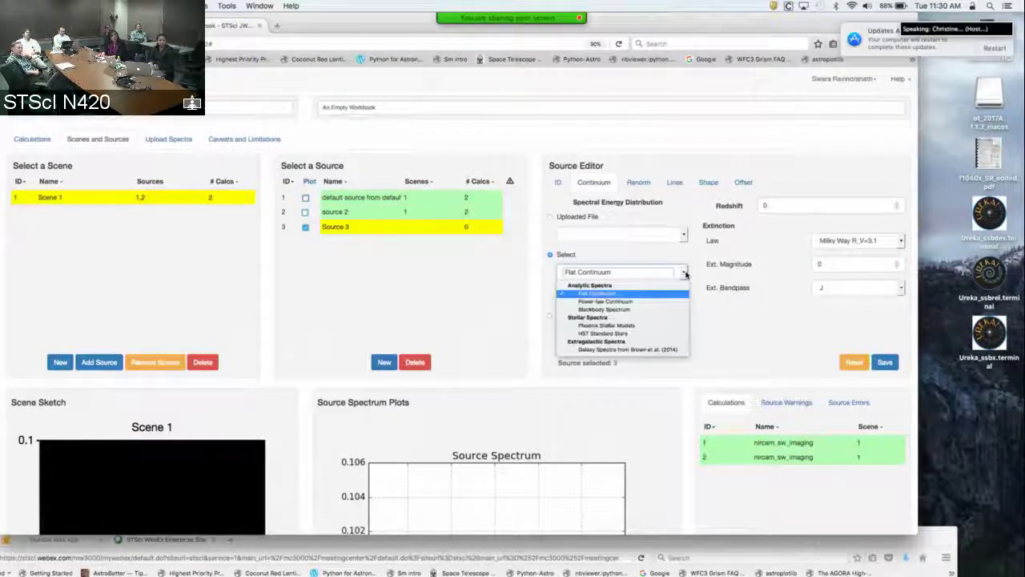
left_click(675, 350)
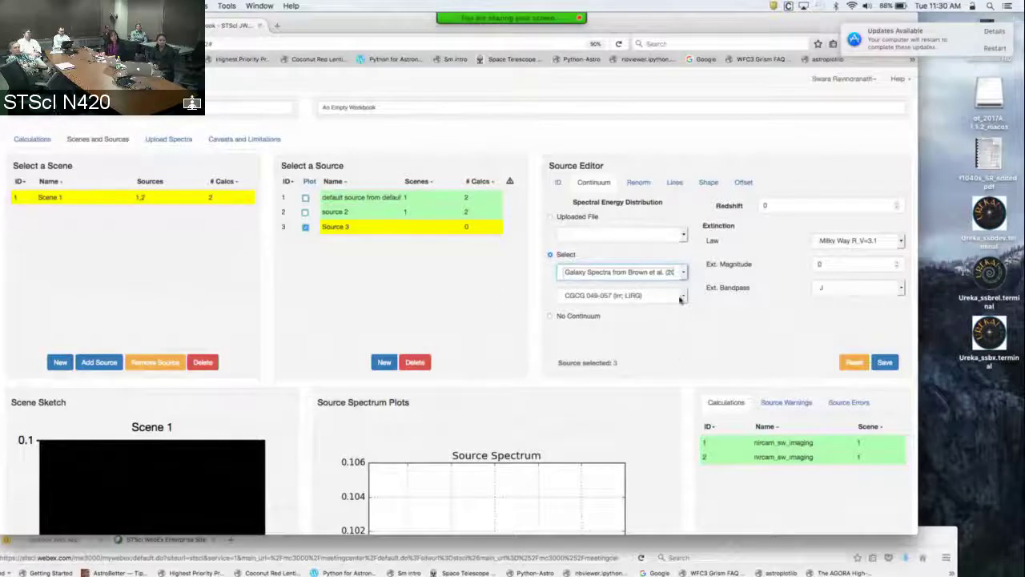
left_click(683, 296)
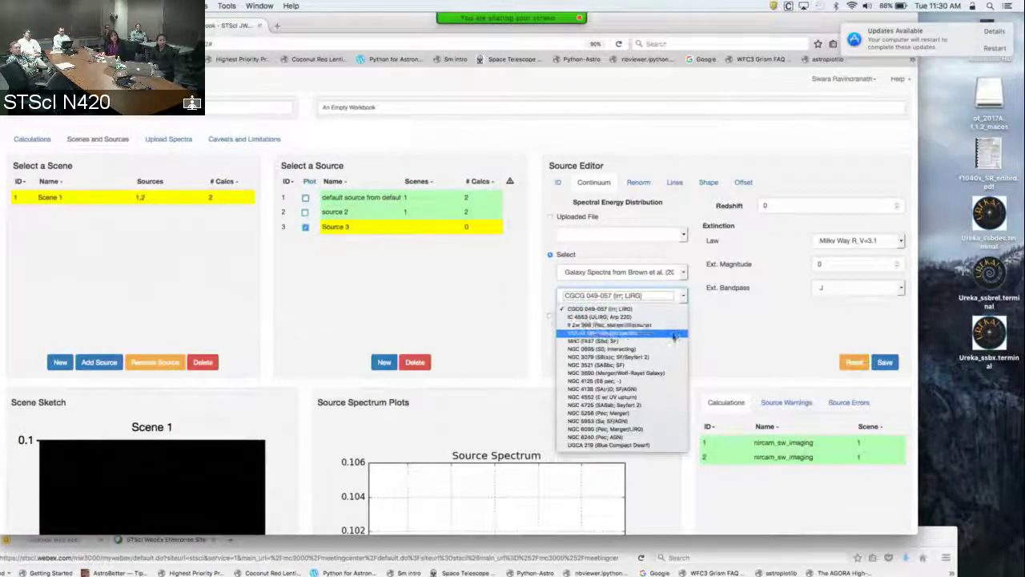
left_click(669, 357)
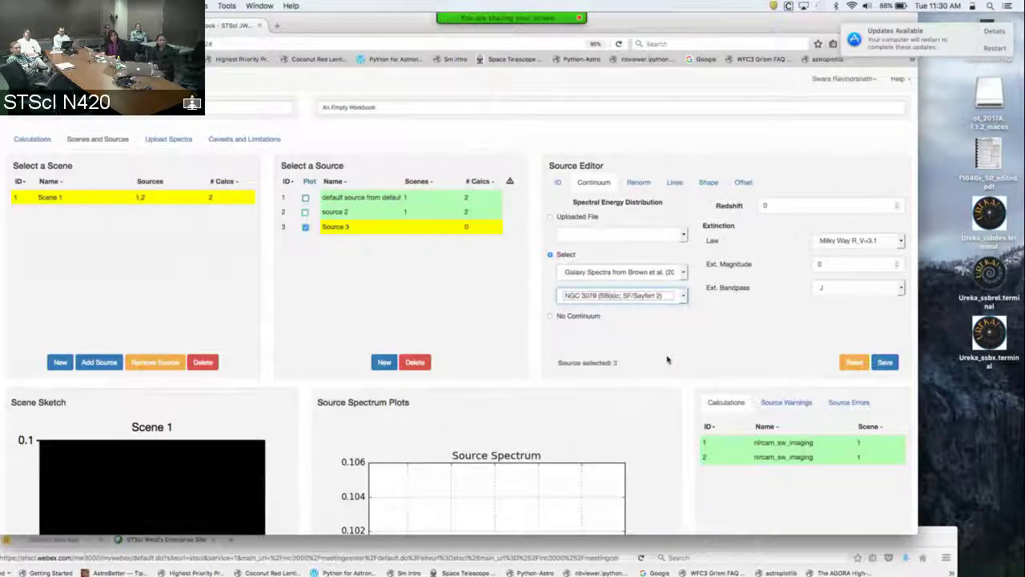
Set the third source's redshift to 2 and its extinction magnitude to 0.2
left_click(766, 207)
key("BackSpace")
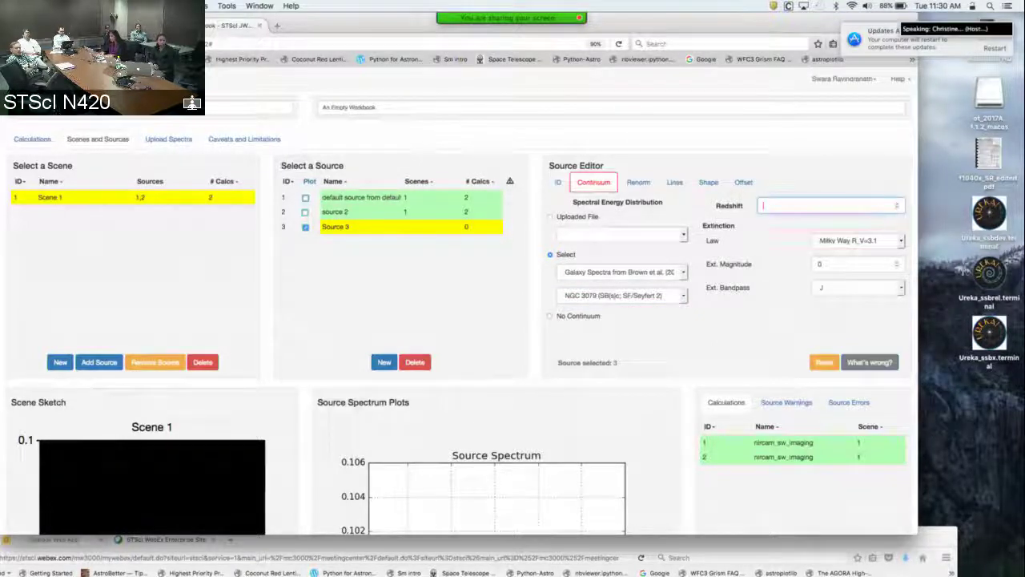
type("2")
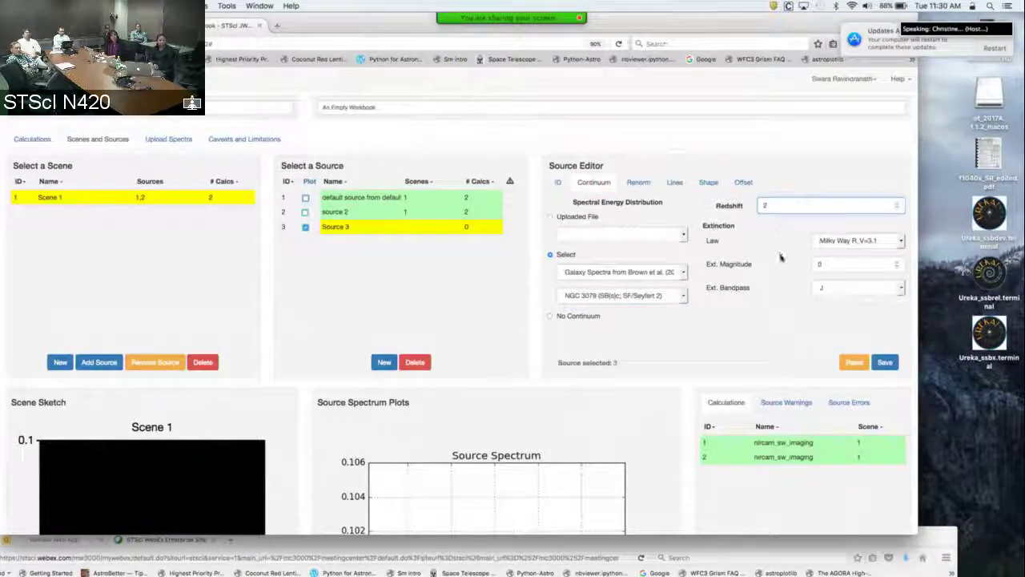
left_click(828, 264)
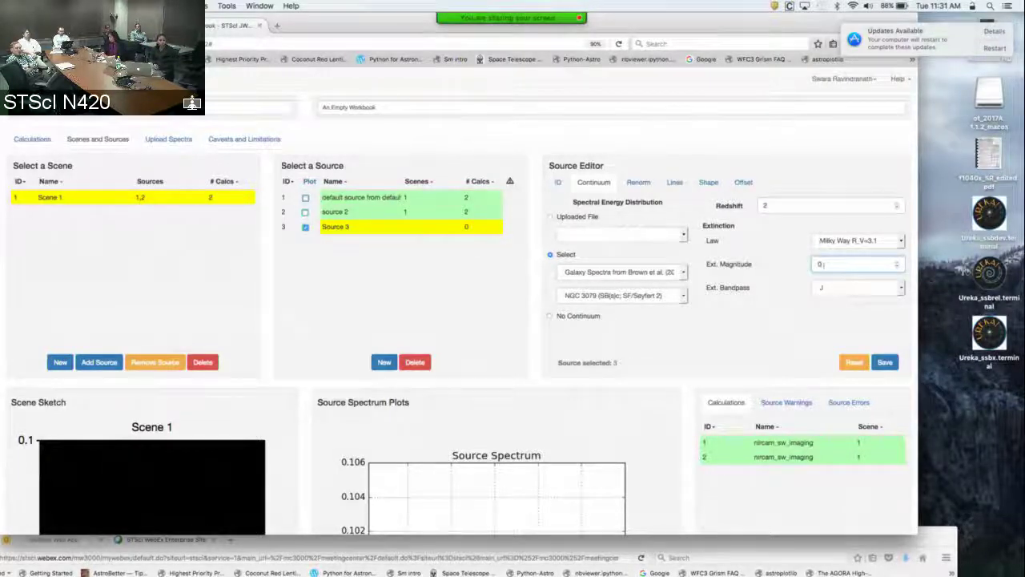
type(".2")
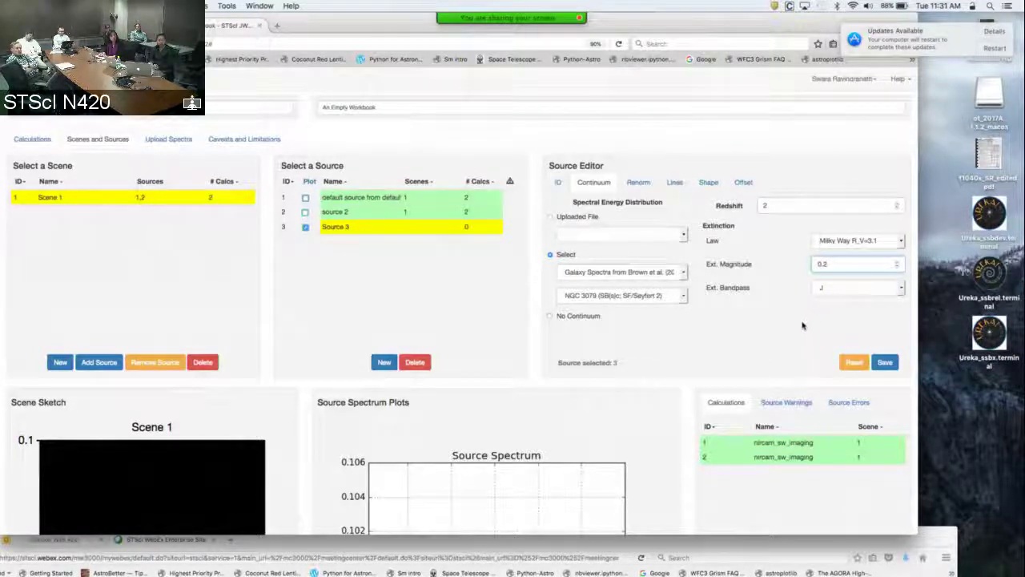
Switch the third source's flux normalization to a bandpass and set it to 24 abmag
left_click(640, 183)
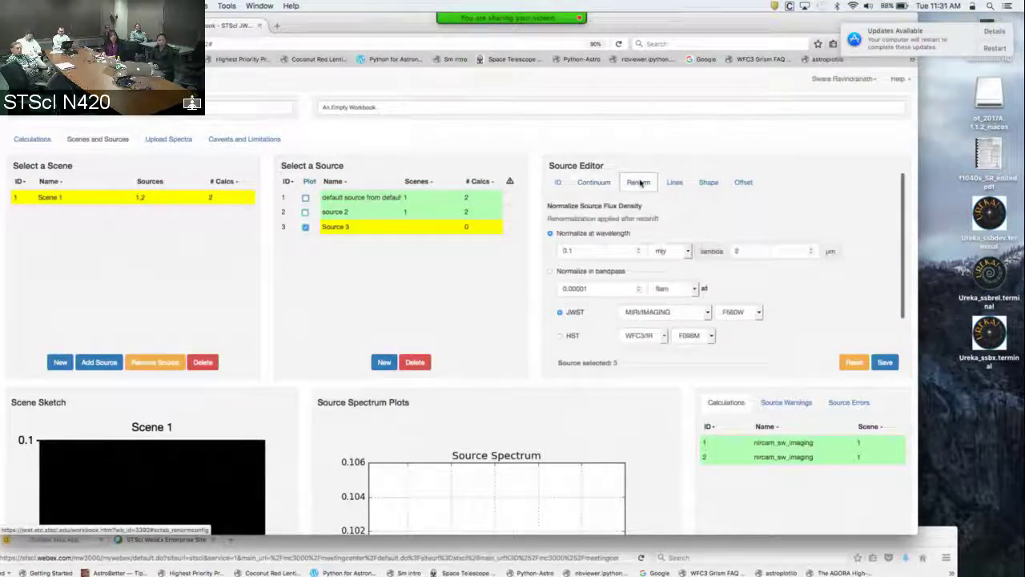
left_click(550, 273)
left_click(591, 289)
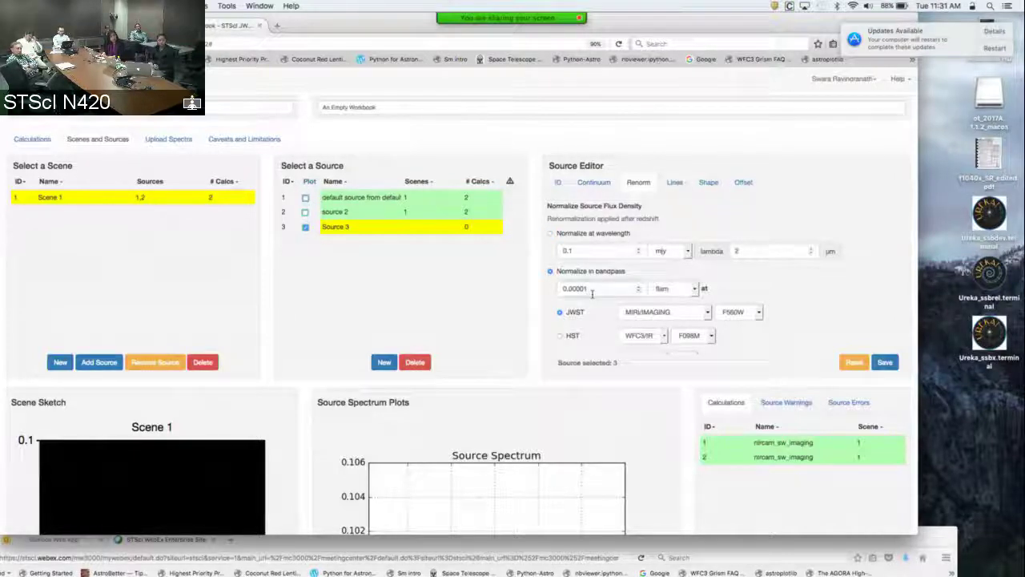
key("BackSpace")
key("BackSpace")
key("BackSpace")
key("BackSpace")
key("BackSpace")
key("BackSpace")
key("BackSpace")
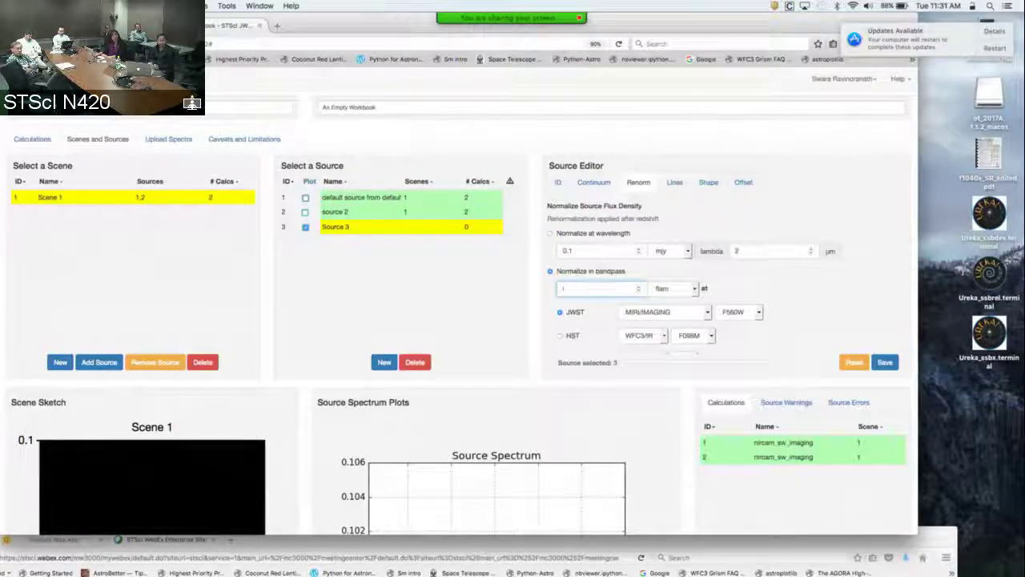
type("24")
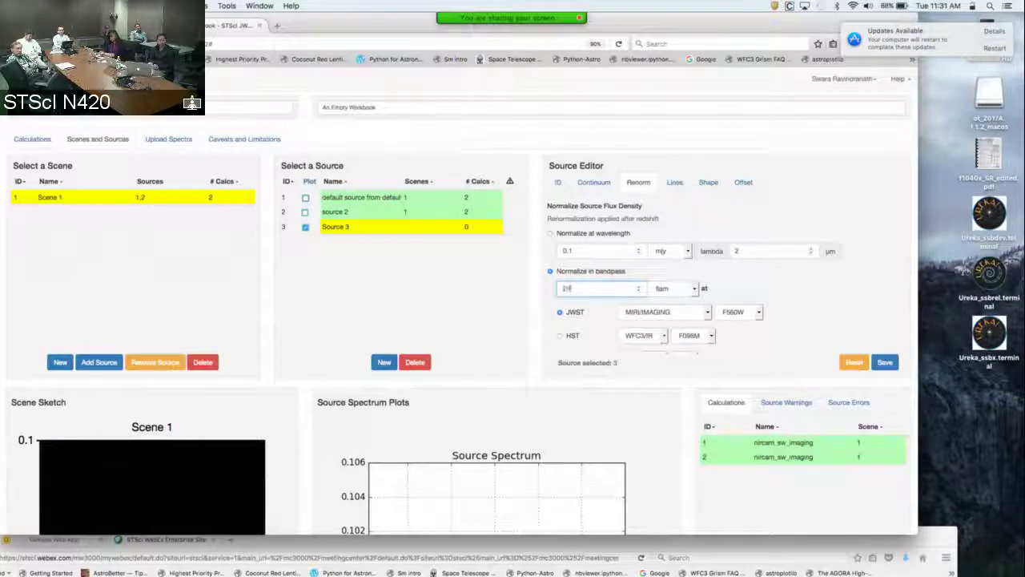
left_click(693, 290)
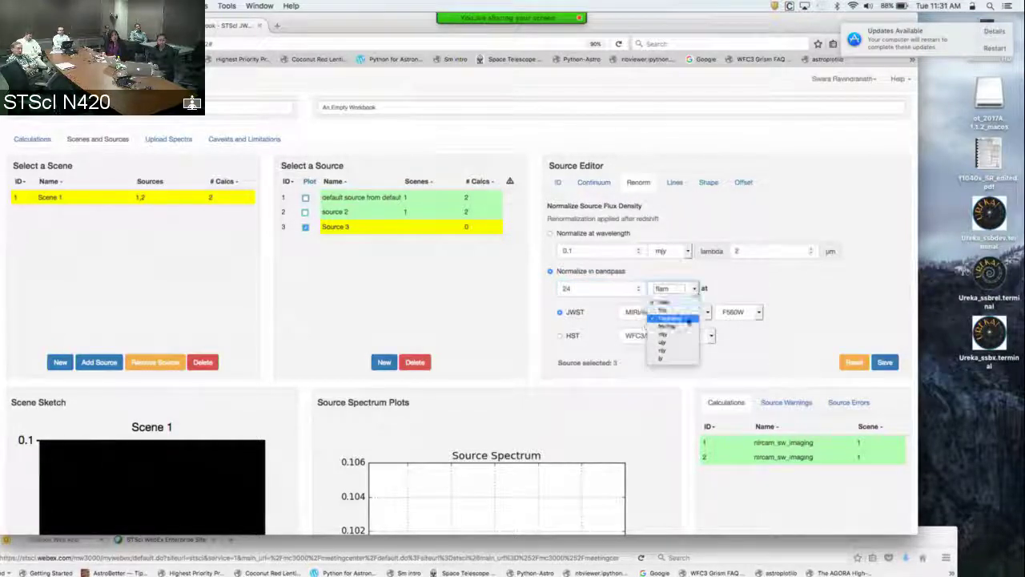
left_click(688, 327)
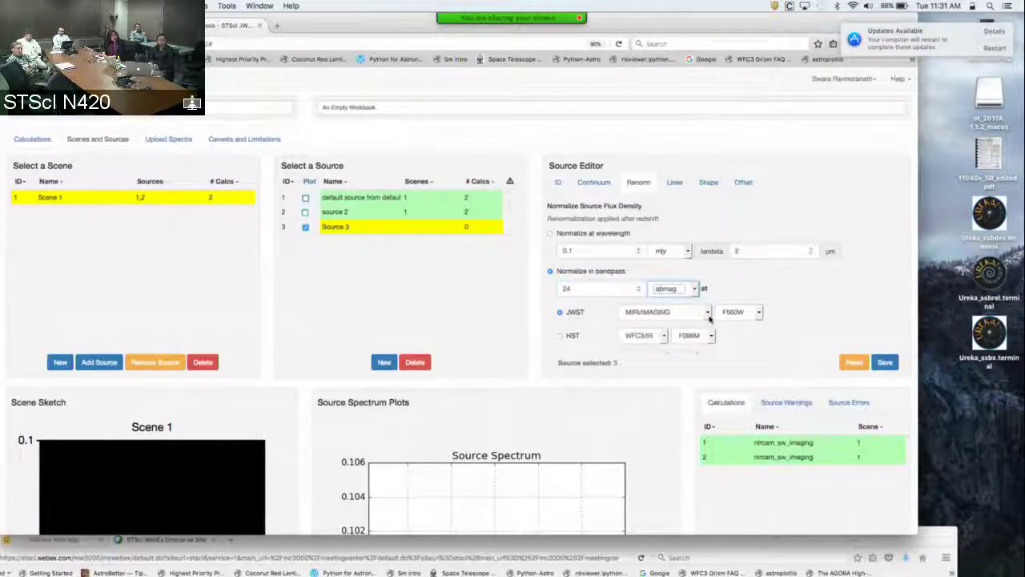
Set the galaxy's normalization bandpass to JWST NIRCAM/SW_IMAGING with filter F200W, save the source, and check its spectrum plot
left_click(708, 314)
left_click(697, 342)
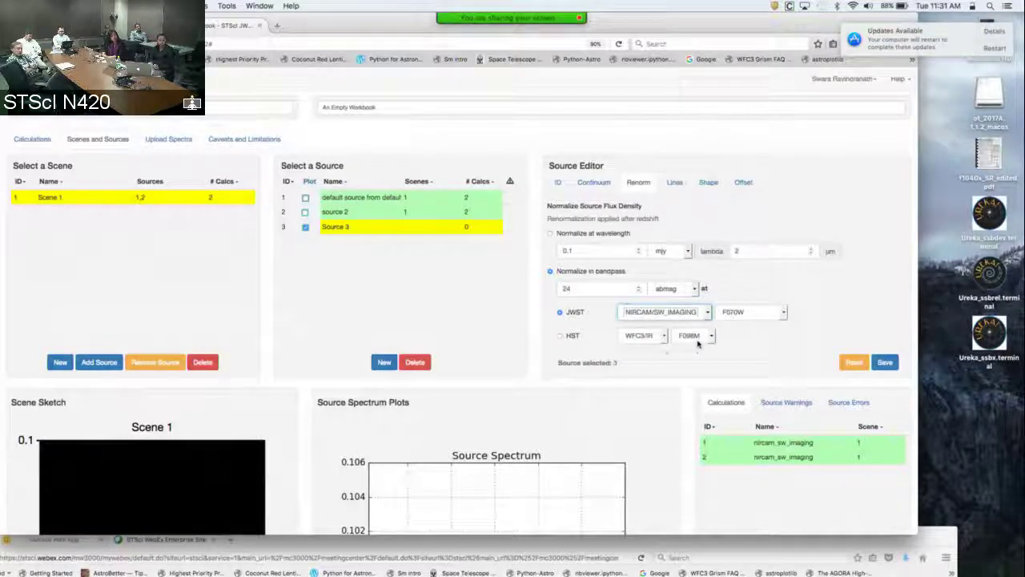
left_click(783, 311)
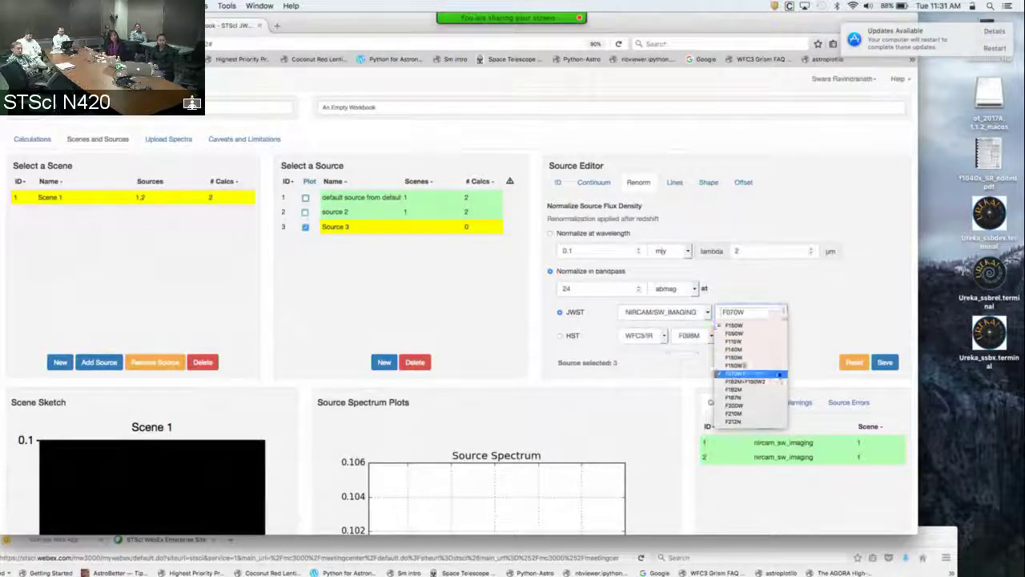
left_click(768, 405)
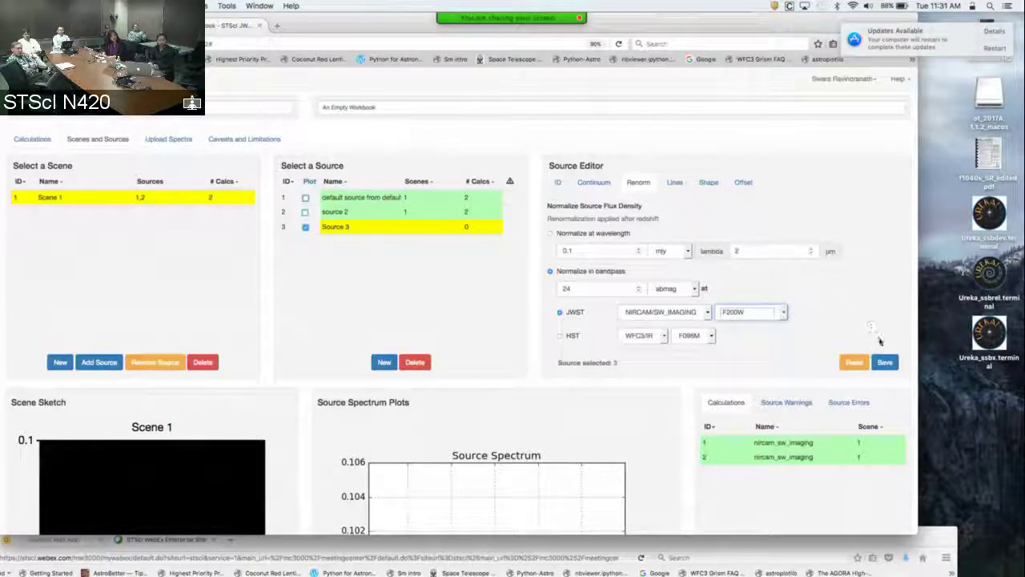
left_click(885, 363)
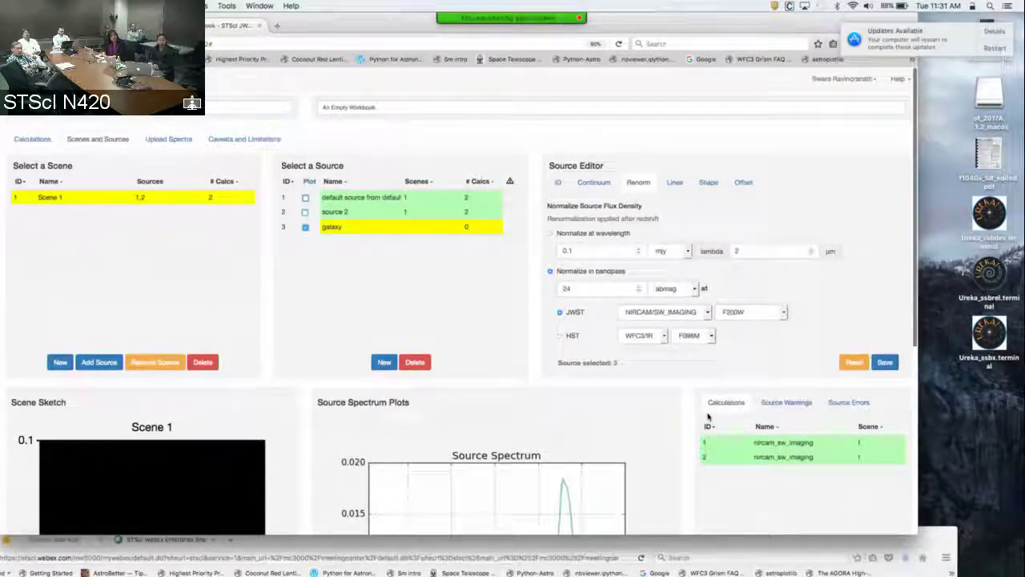
scroll(708, 417, "down", 3)
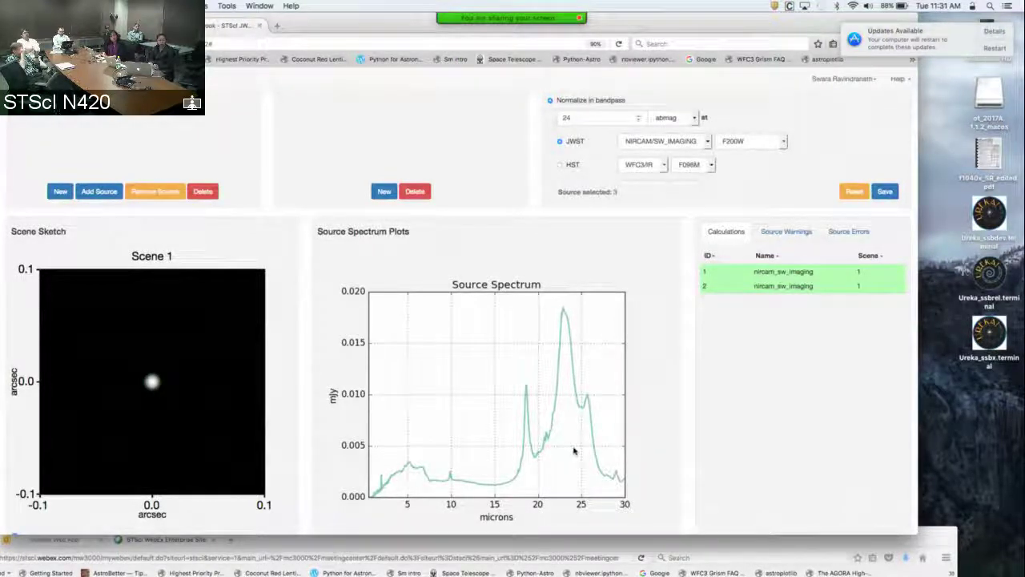
scroll(573, 451, "up", 3)
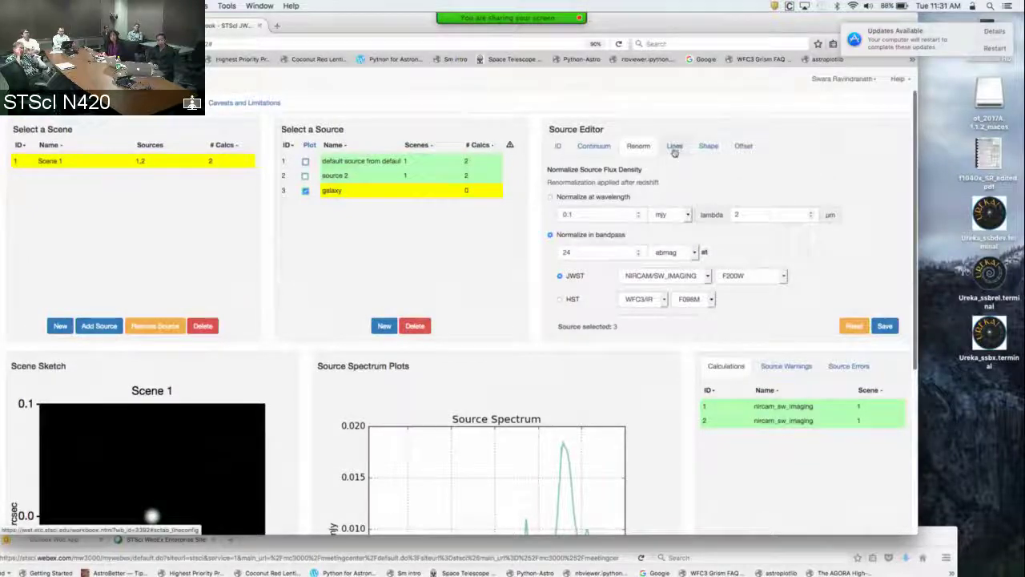
Make the galaxy an extended source with a Sersic flux distribution
left_click(674, 147)
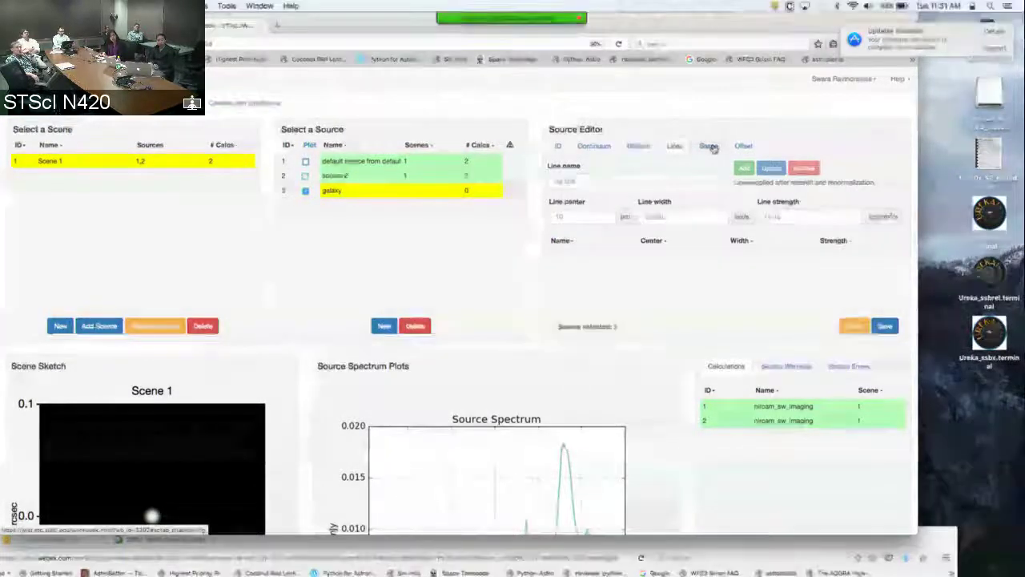
left_click(710, 148)
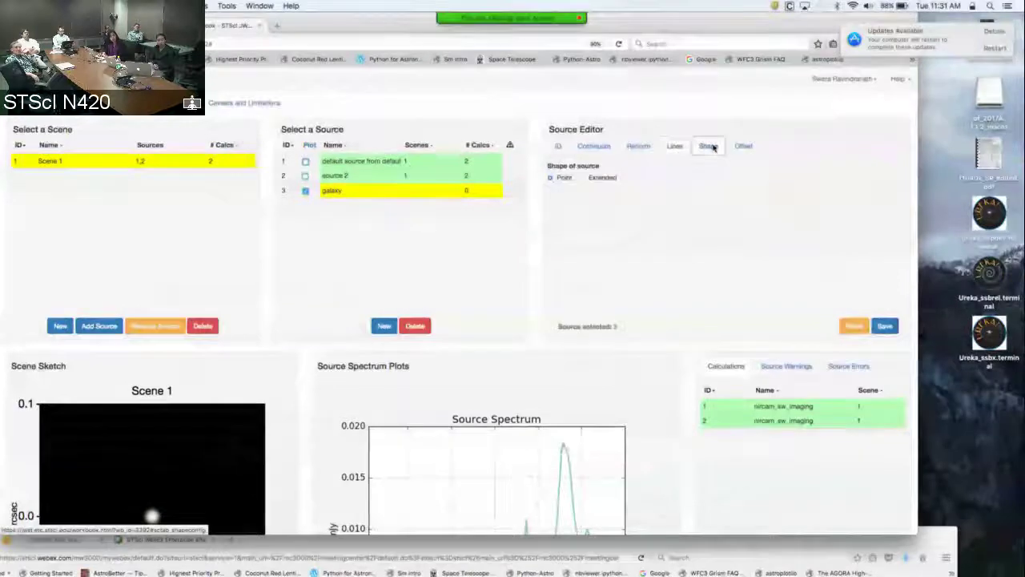
left_click(582, 177)
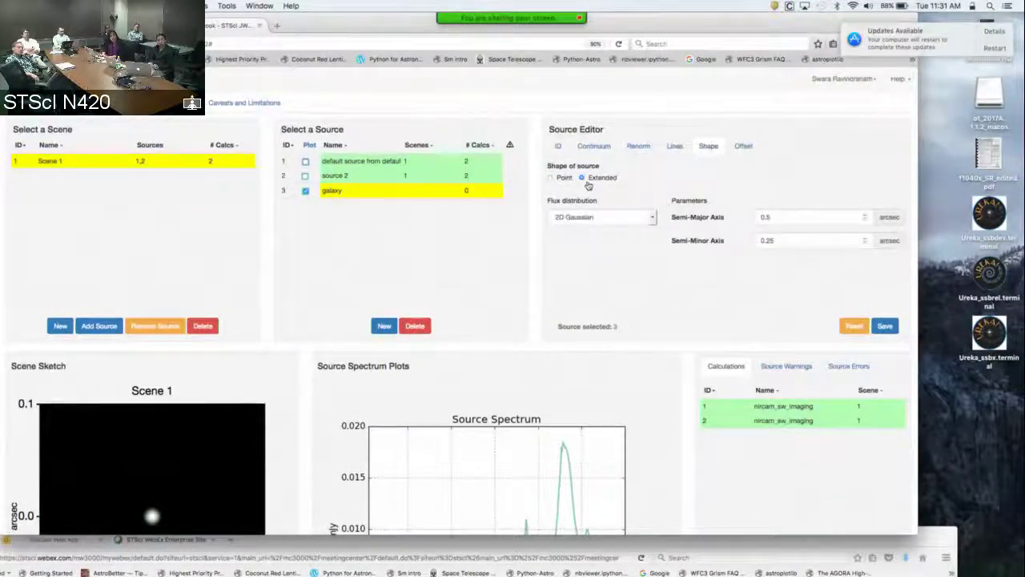
left_click(649, 216)
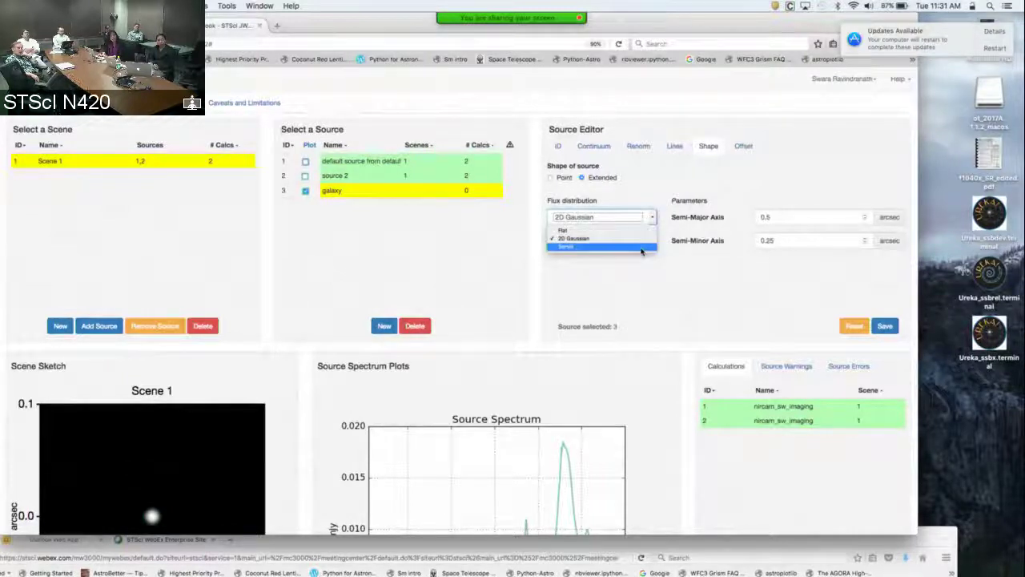
left_click(640, 248)
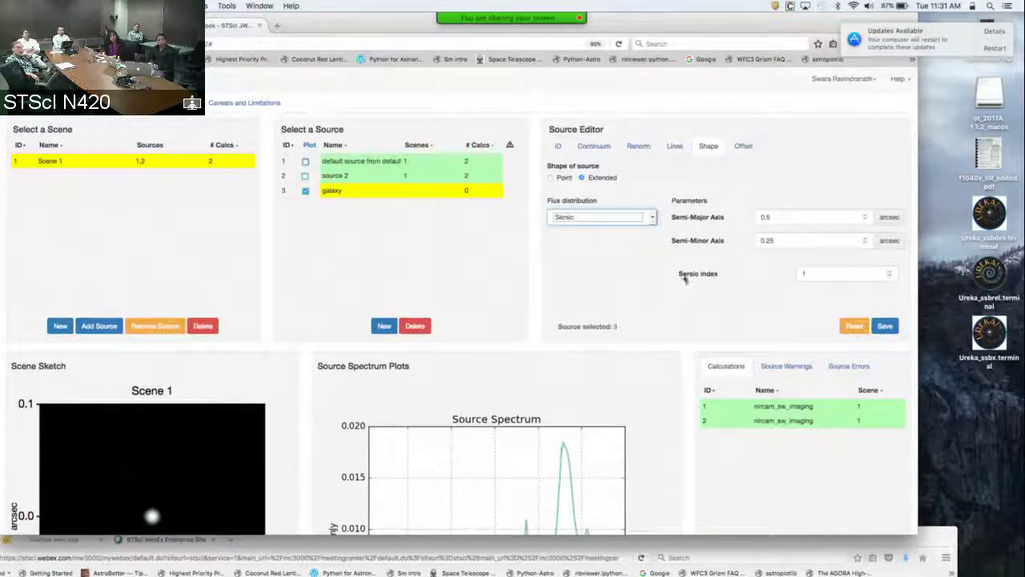
Set the galaxy's semi-major axis to 0.3 arcsec and semi-minor axis to 0.18 arcsec, and save the source
left_click(777, 213)
key("BackSpace")
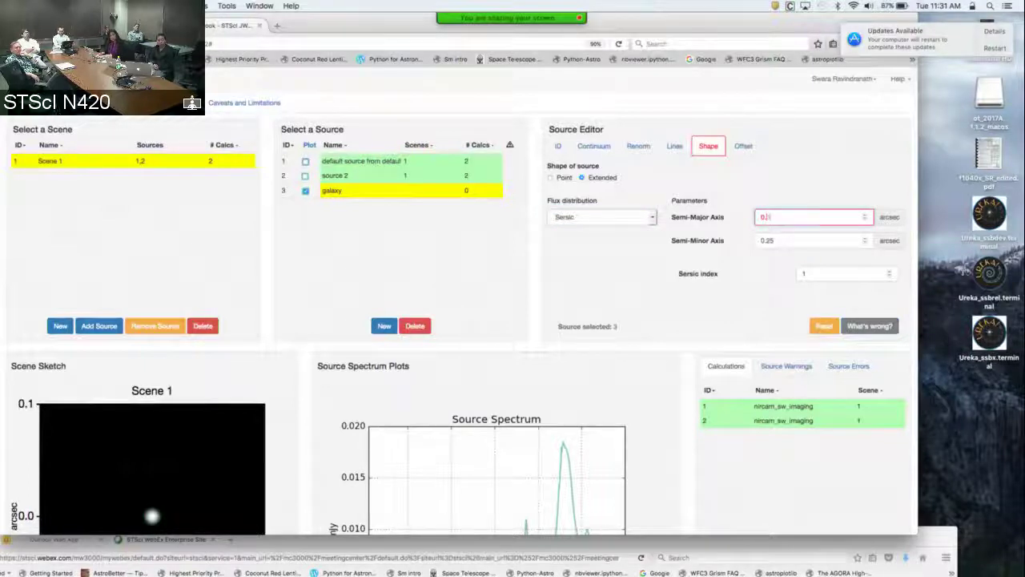
type("3")
left_click(781, 239)
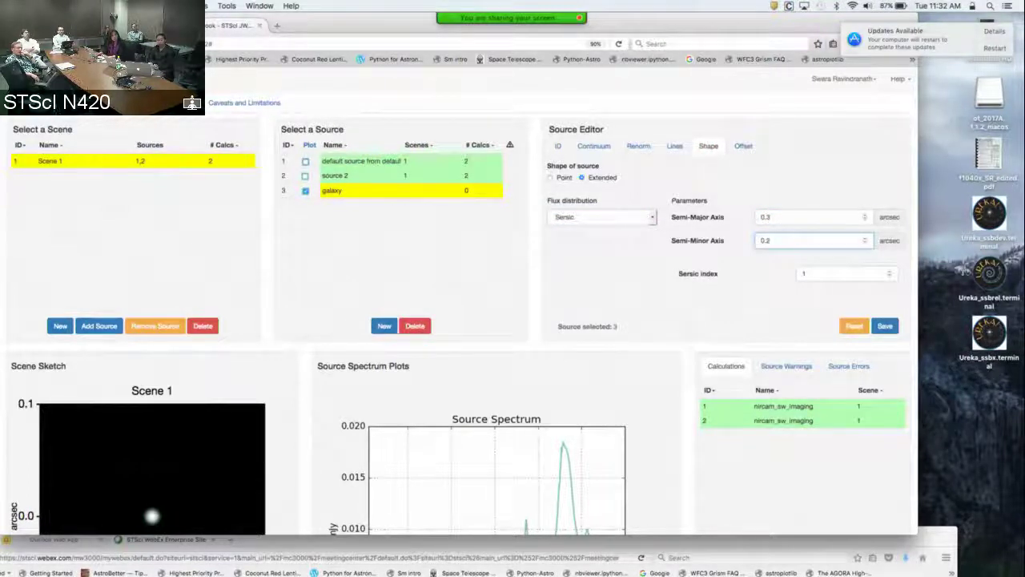
key("BackSpace")
type("18")
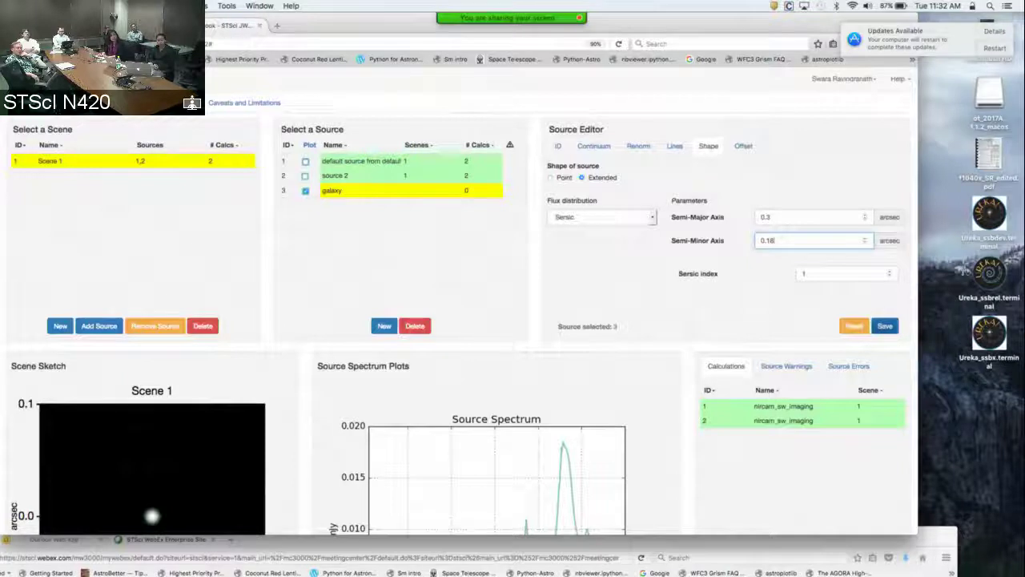
left_click(886, 326)
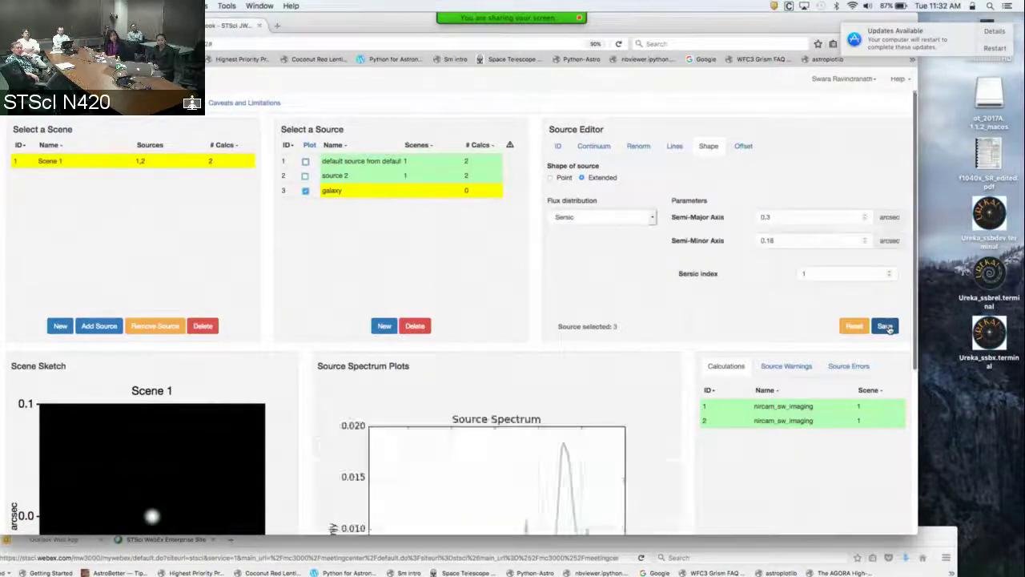
Add the galaxy source to Scene 1 with its position offset settings open
left_click(744, 145)
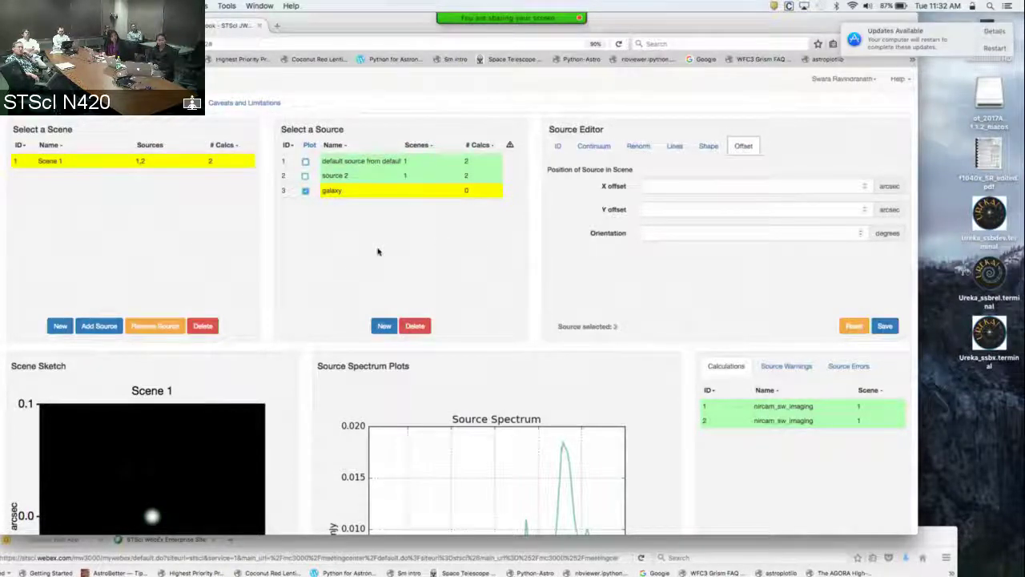
scroll(380, 251, "down", 1)
scroll(354, 250, "down", 1)
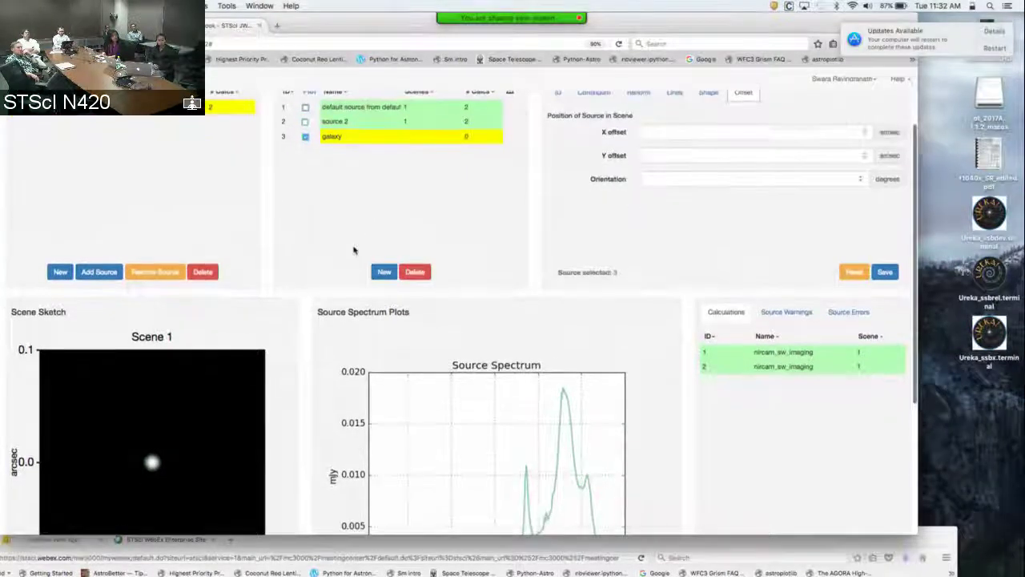
left_click(370, 141)
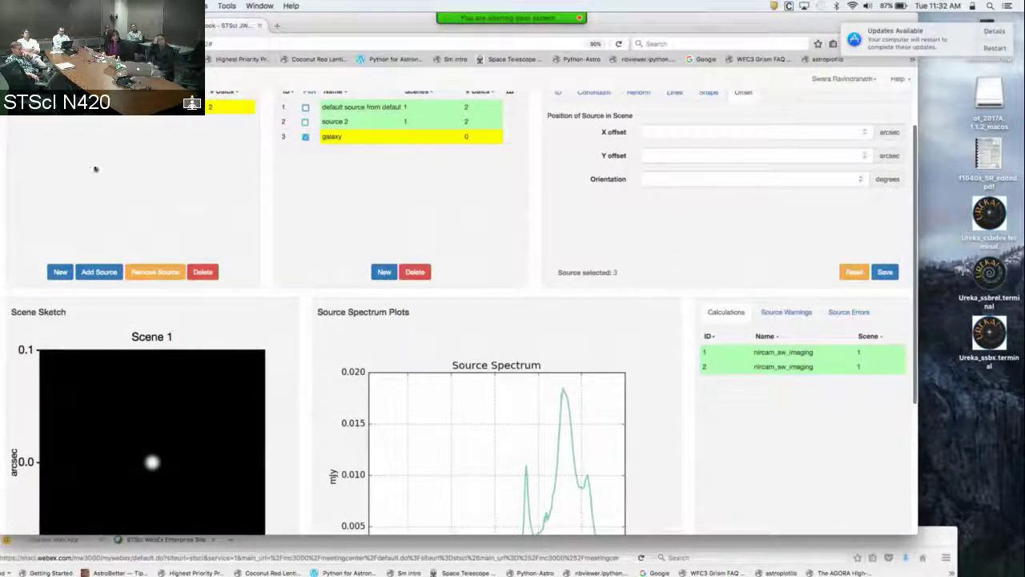
left_click(98, 273)
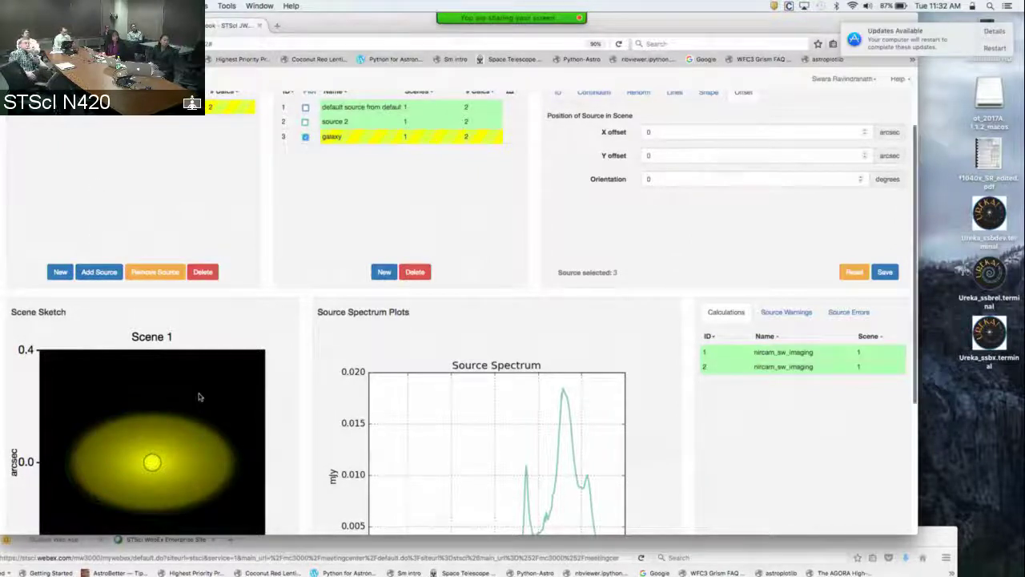
Offset the galaxy in the scene by 0.5 arcsec in X and Y, orient it at 32 degrees, and save
scroll(200, 394, "down", 1)
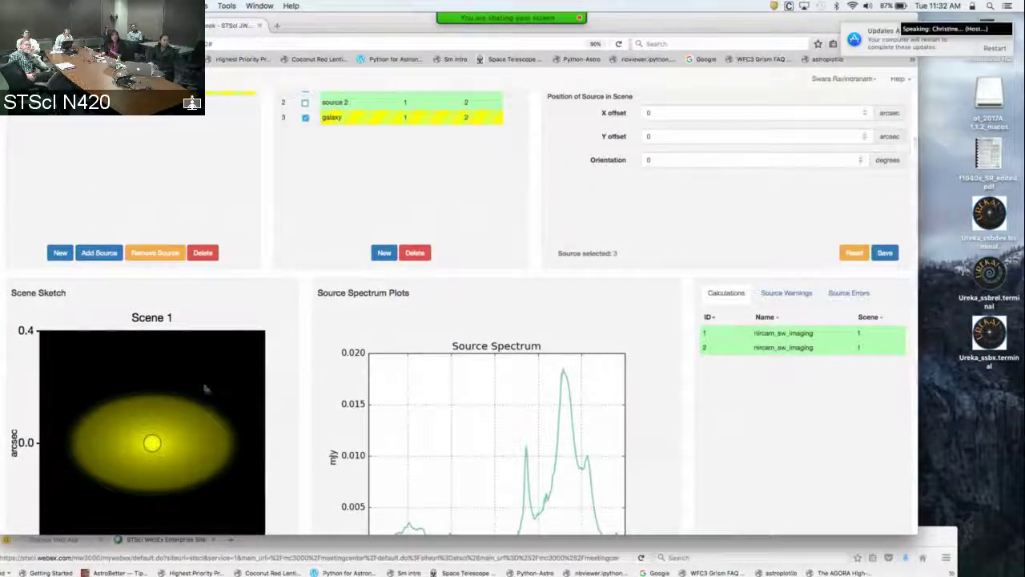
left_click(655, 113)
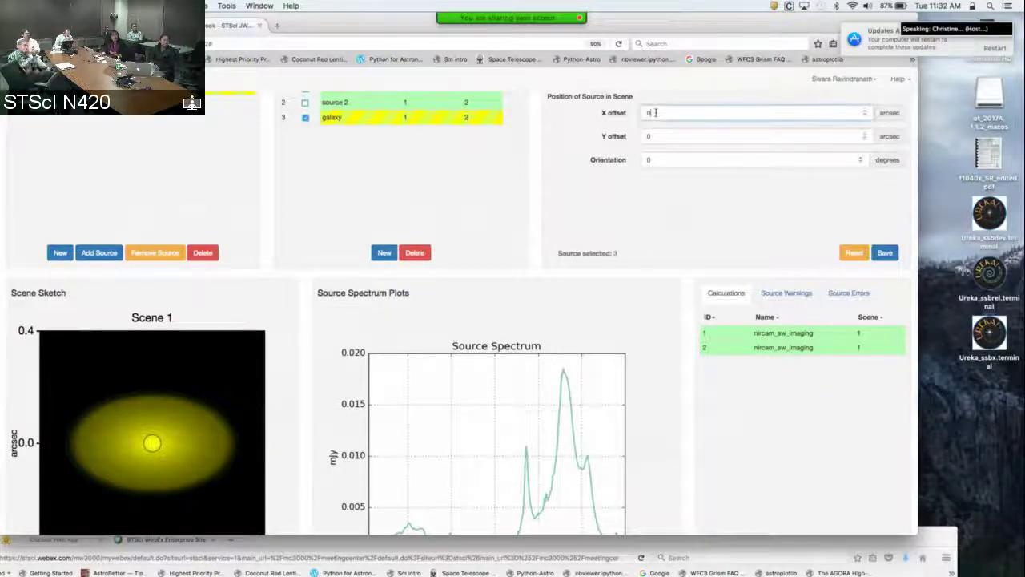
type(".5")
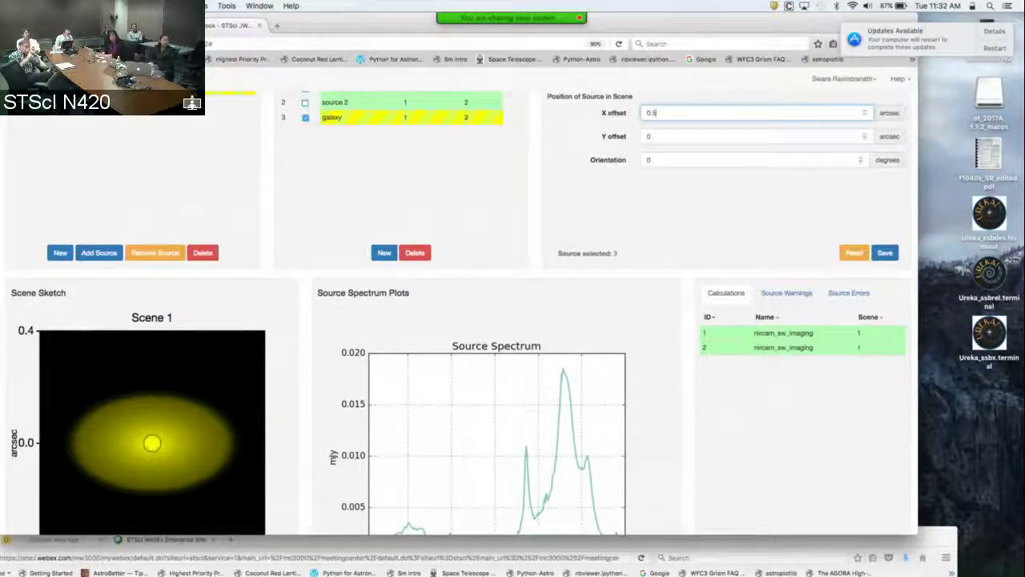
left_click(659, 137)
type(".5")
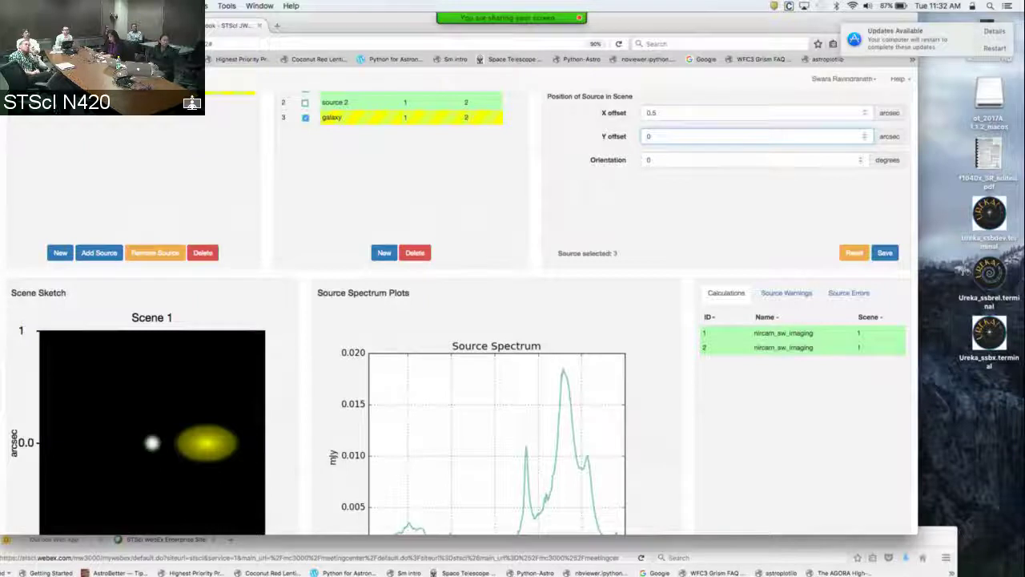
left_click(654, 161)
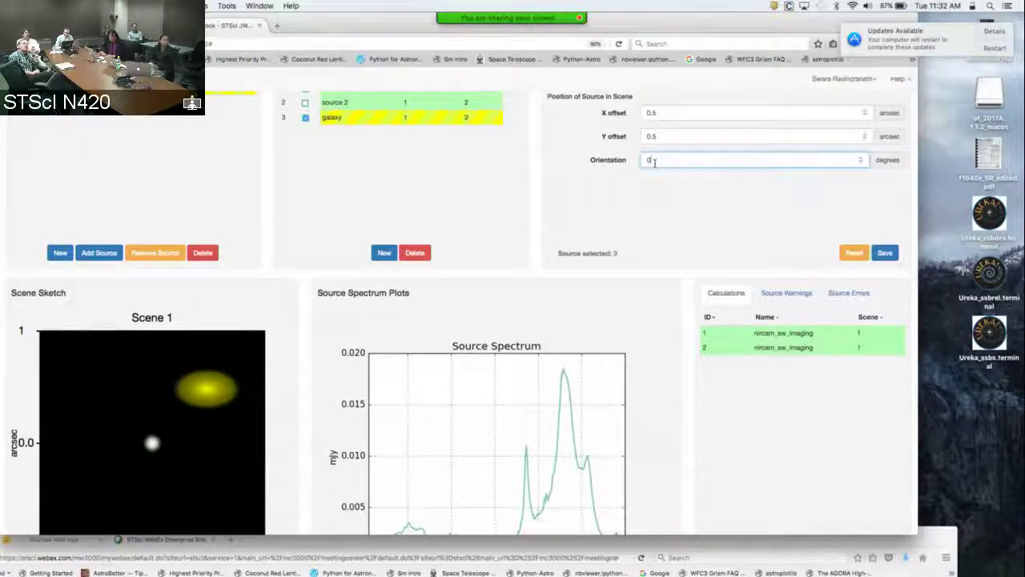
type("32")
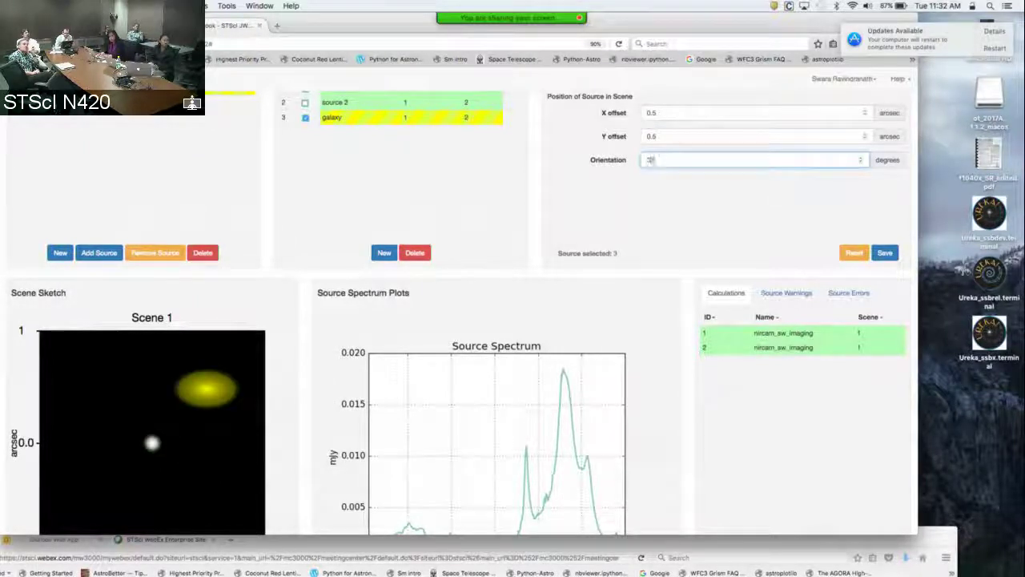
left_click(884, 253)
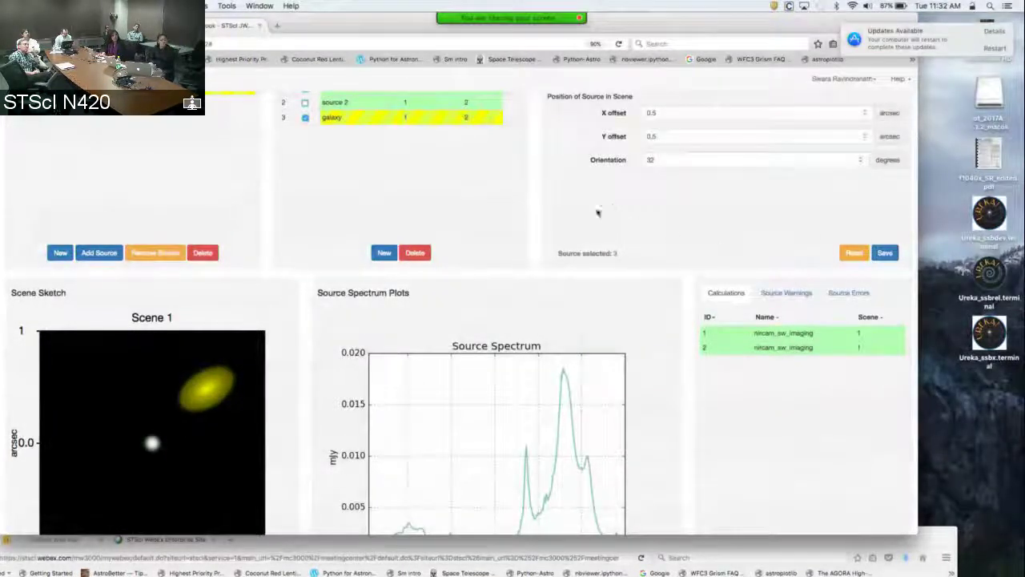
Offset source 2 in the scene by 0.4 arcsec in X and -0.3 arcsec in Y, and save
scroll(476, 214, "up", 3)
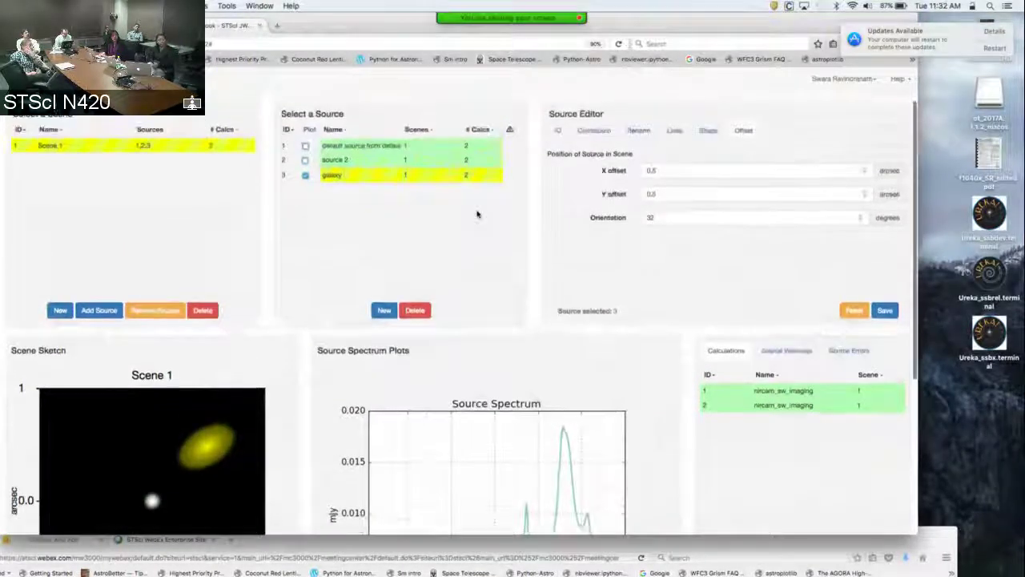
left_click(416, 160)
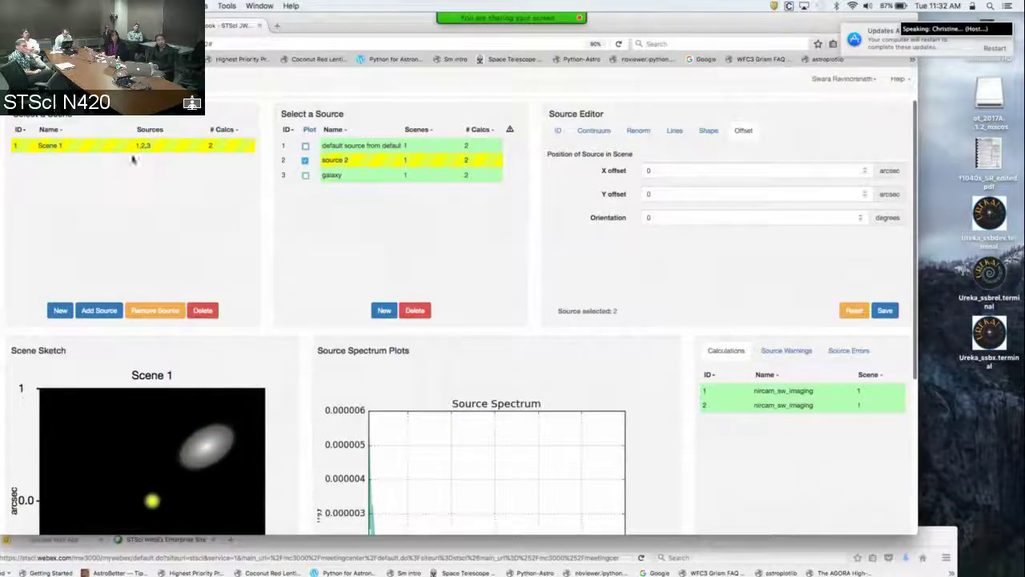
left_click(664, 168)
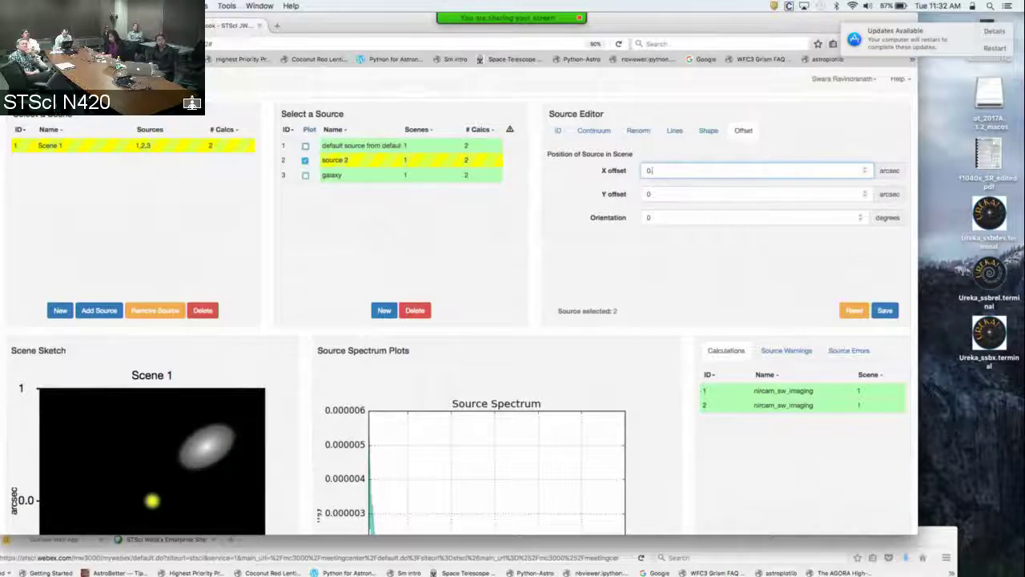
type(".4")
left_click(669, 193)
key("BackSpace")
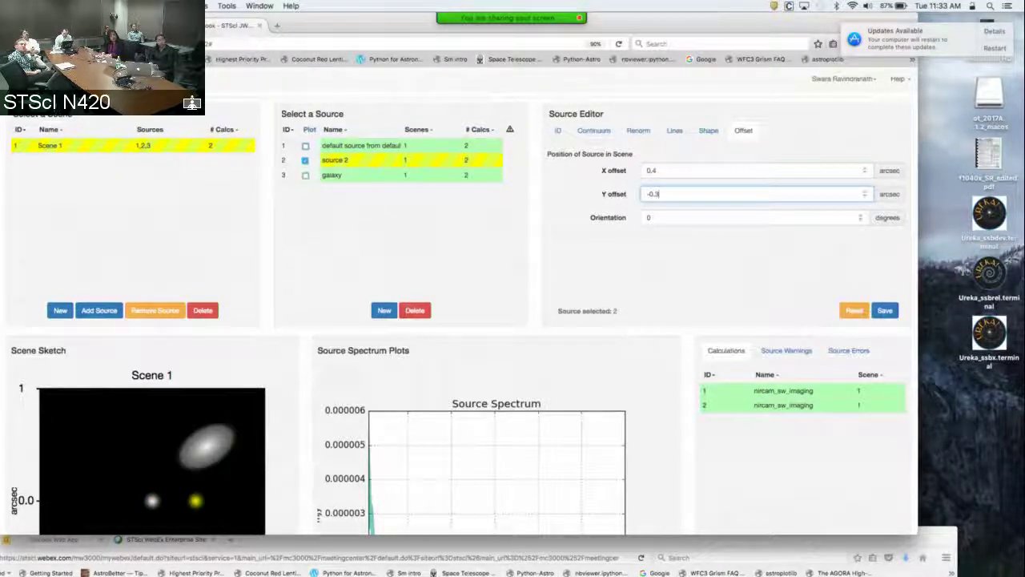
left_click(884, 311)
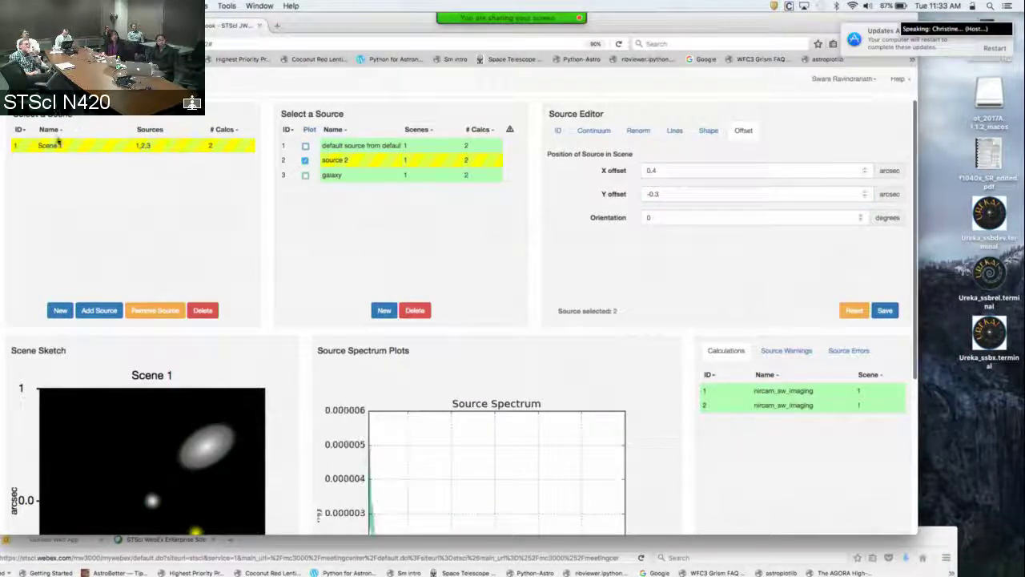
Return to the calculations list and look over the images, plots and report of the second NIRCam SW Imaging calculation
scroll(58, 141, "up", 2)
left_click(36, 140)
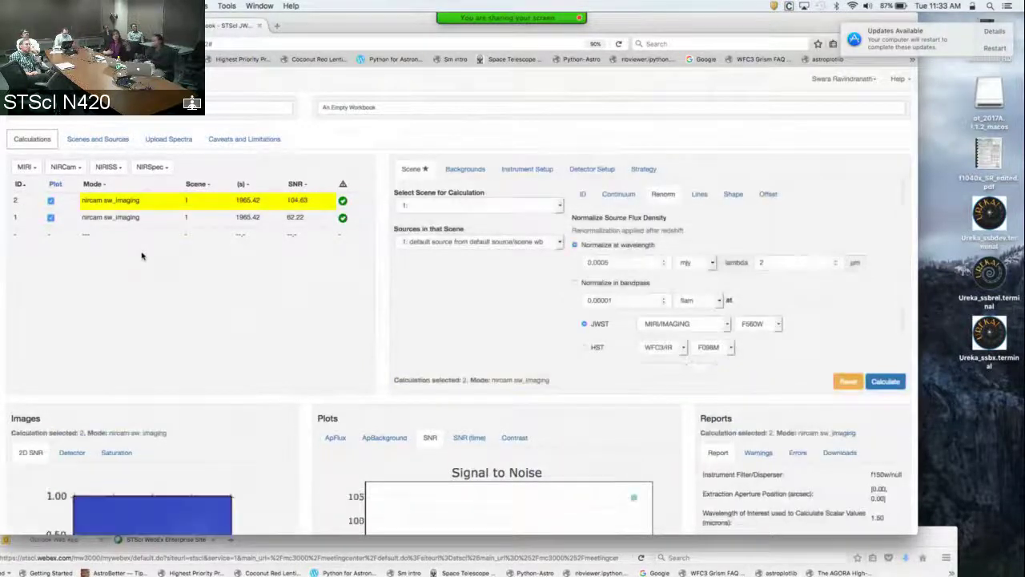
scroll(159, 277, "down", 2)
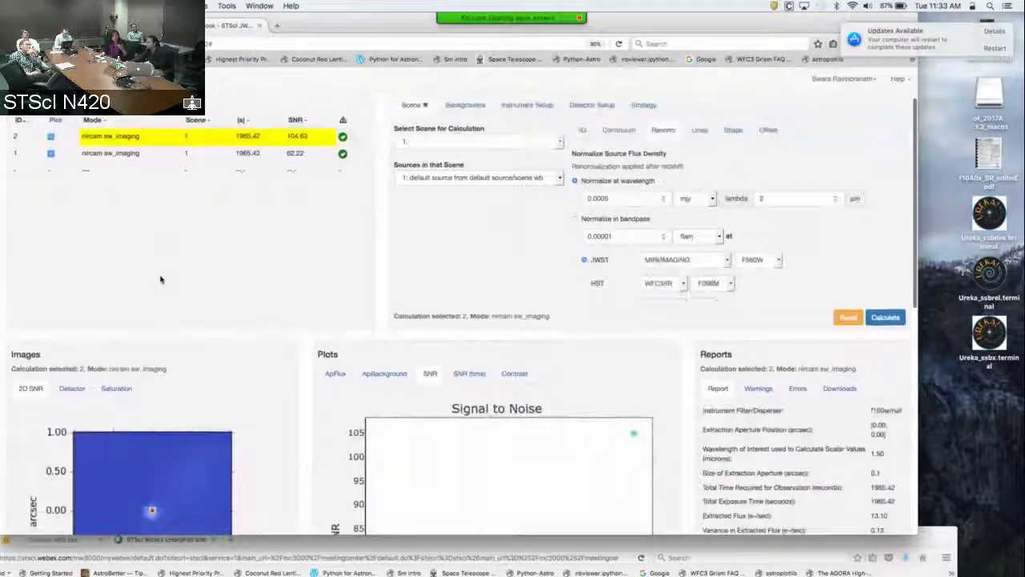
scroll(160, 278, "down", 2)
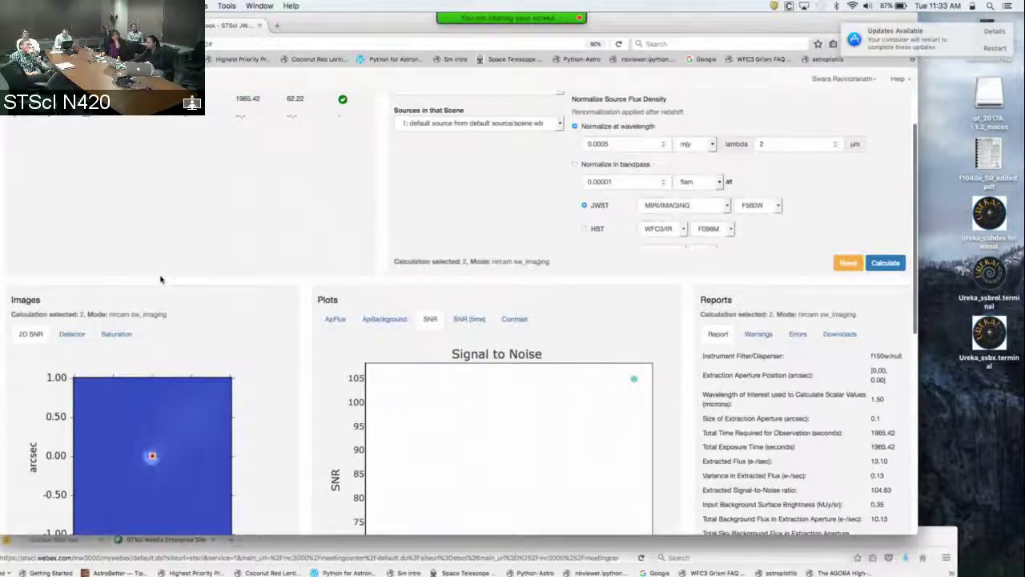
scroll(160, 278, "up", 2)
scroll(160, 278, "up", 3)
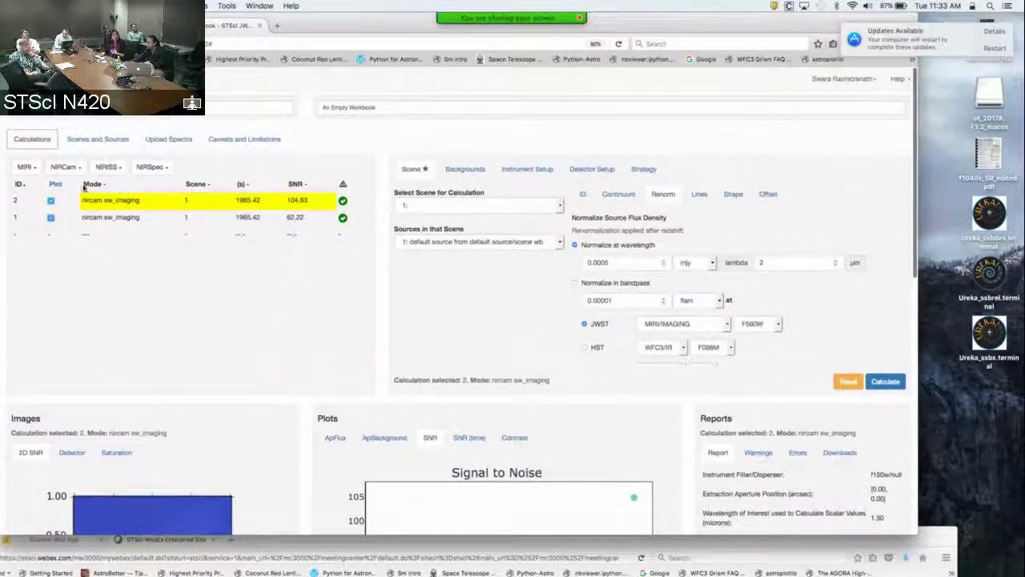
Create a second scene in the scenes and sources setup and add the galaxy source to it
left_click(94, 138)
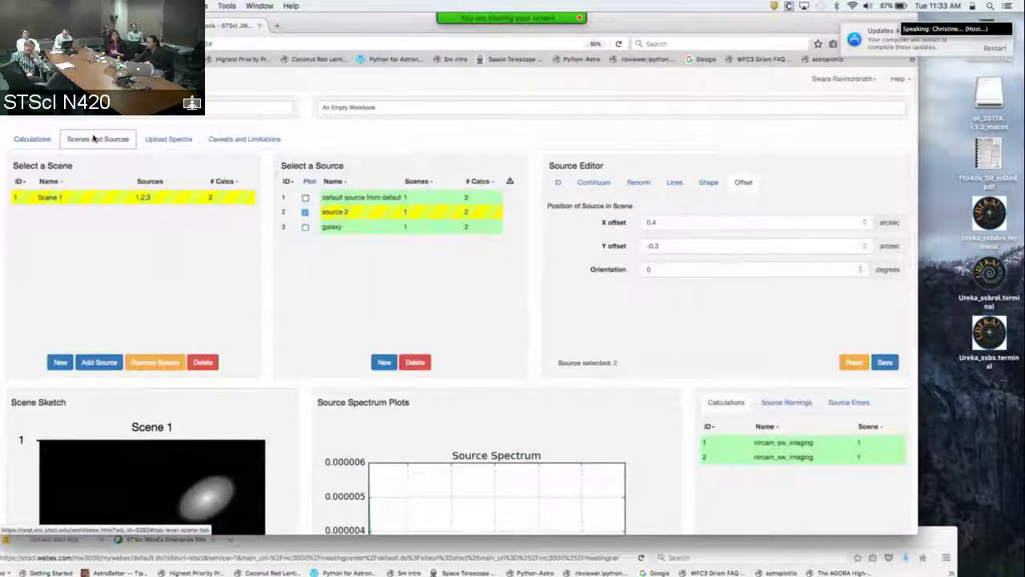
scroll(150, 256, "down", 3)
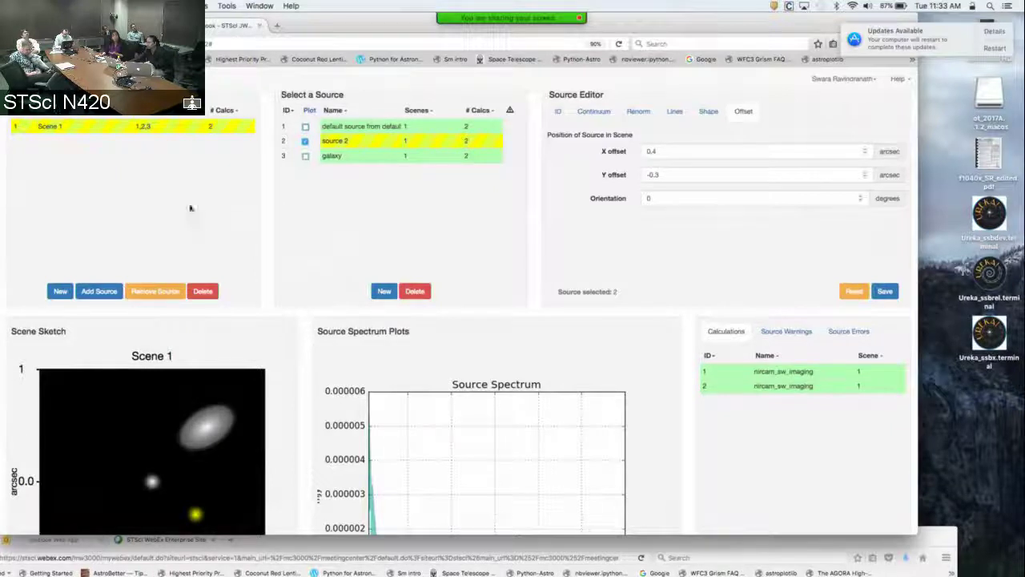
left_click(60, 292)
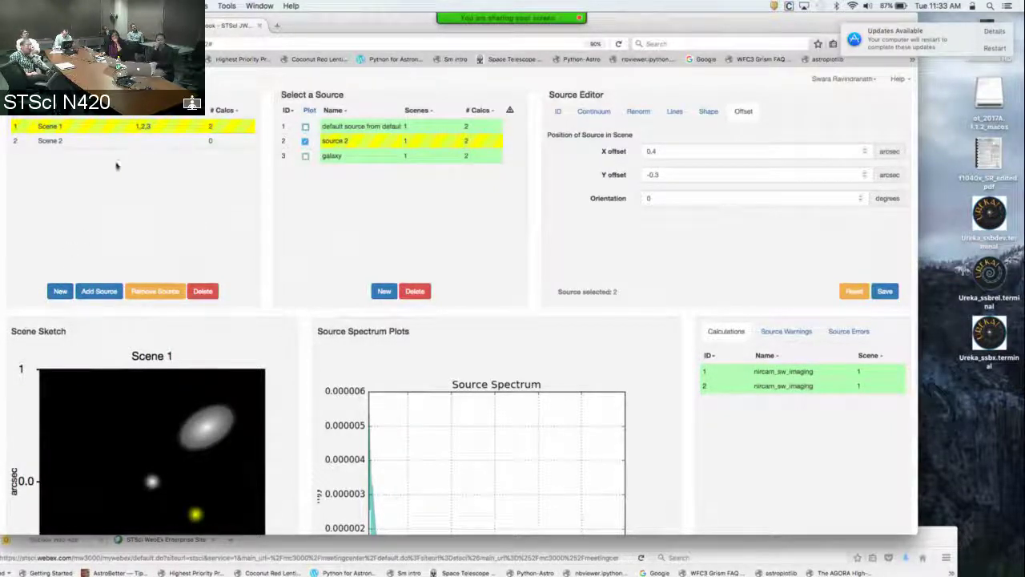
left_click(116, 143)
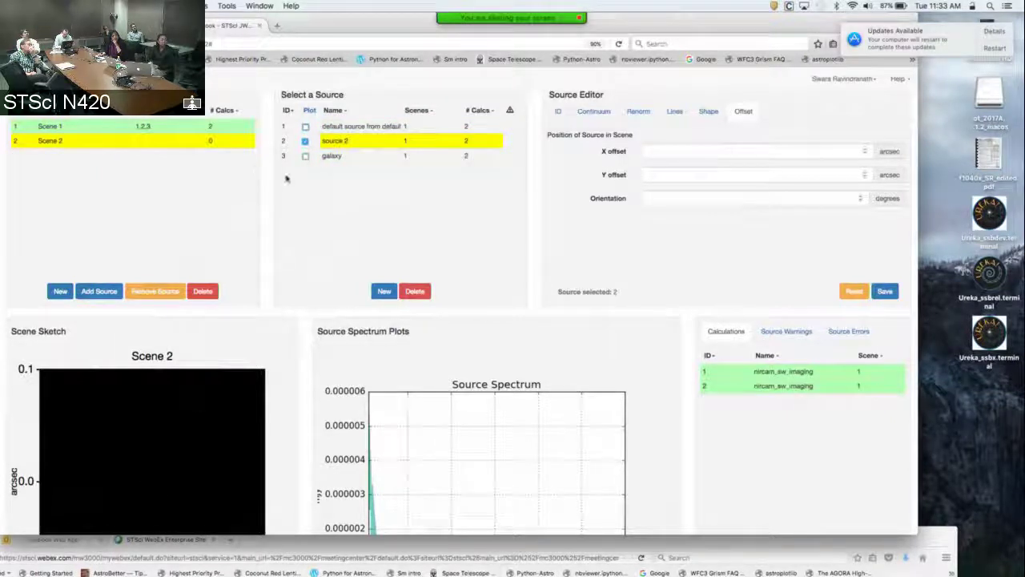
left_click(405, 157)
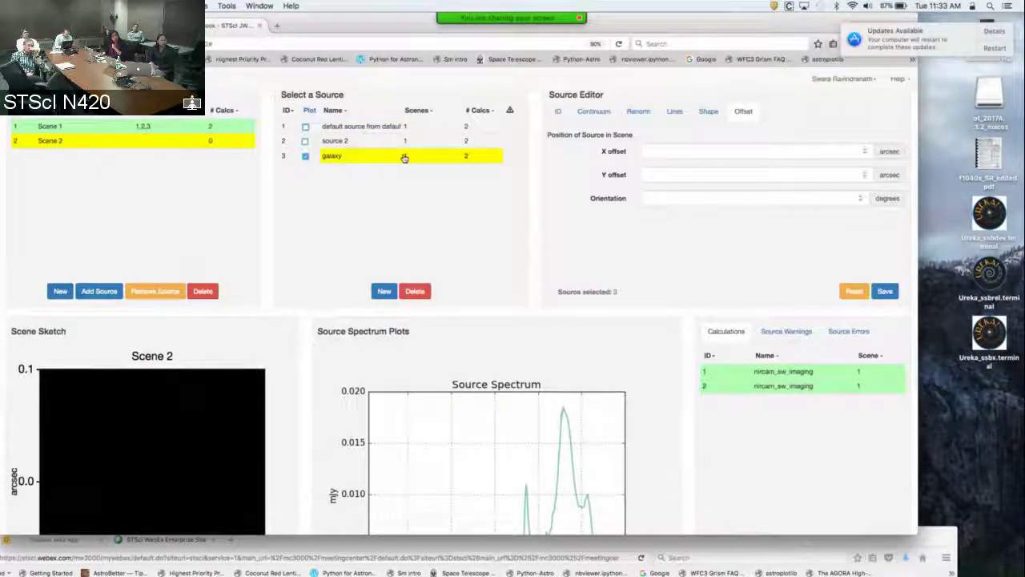
left_click(96, 294)
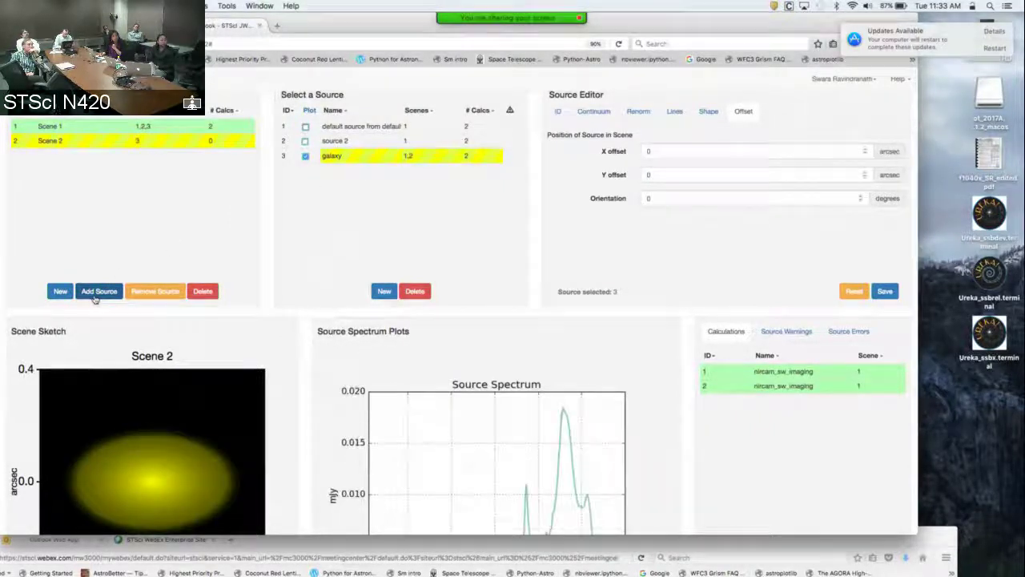
Add source 2 to Scene 2, offset it by 0.2 arcsec in X, and save
left_click(393, 143)
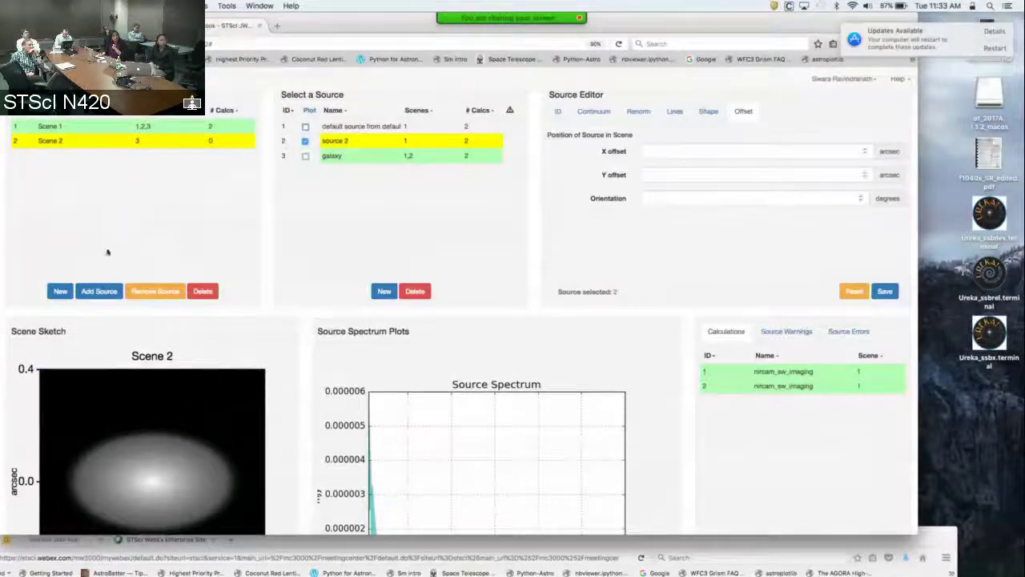
left_click(100, 292)
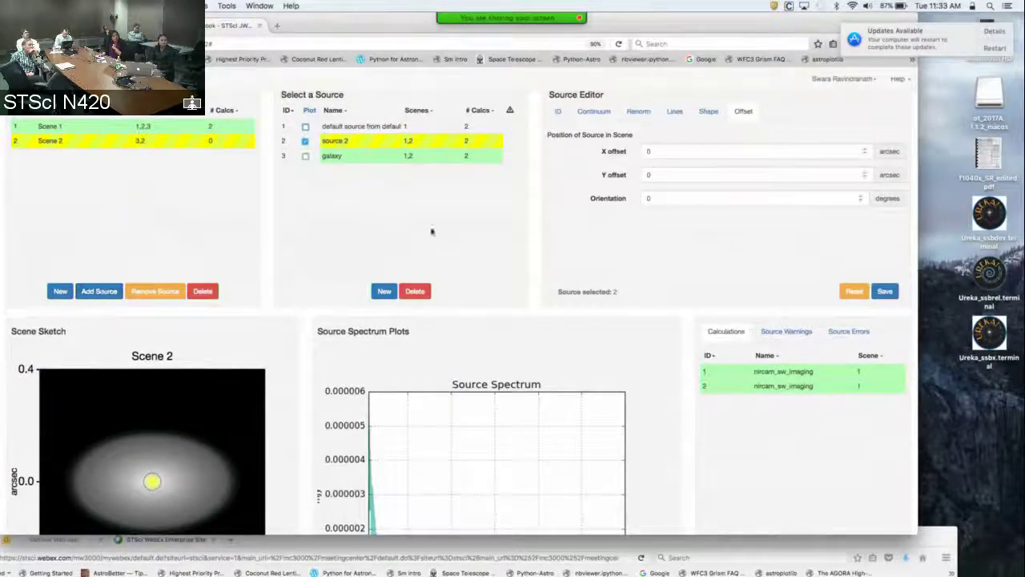
left_click(663, 152)
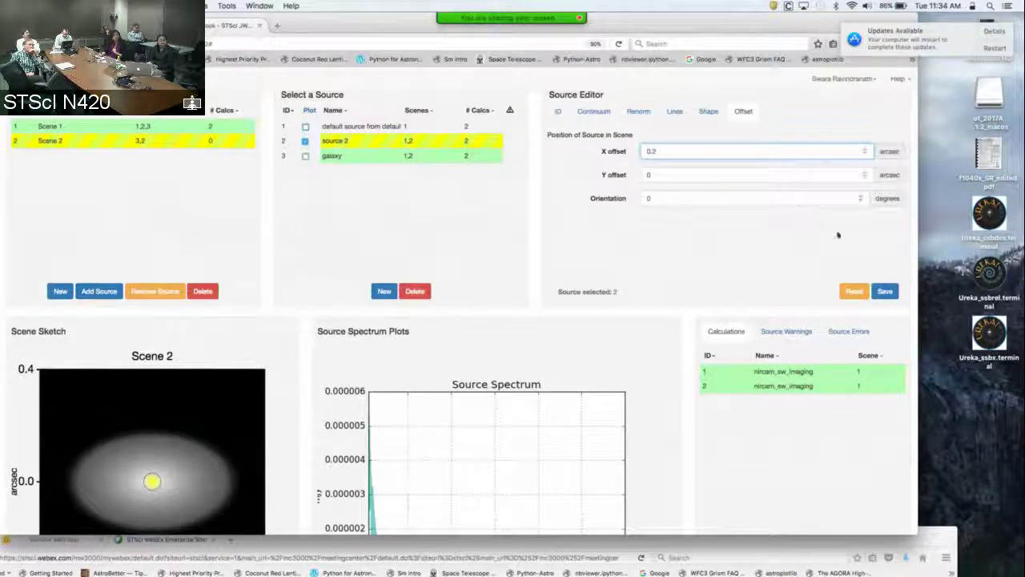
left_click(885, 291)
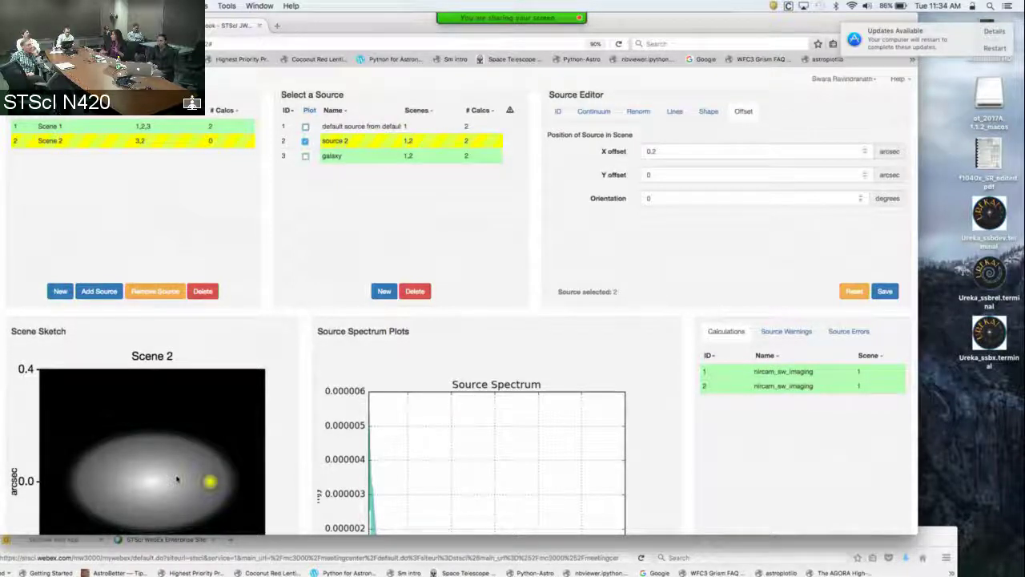
Copy source 2, rename the copy as source 4, and save
left_click(385, 141)
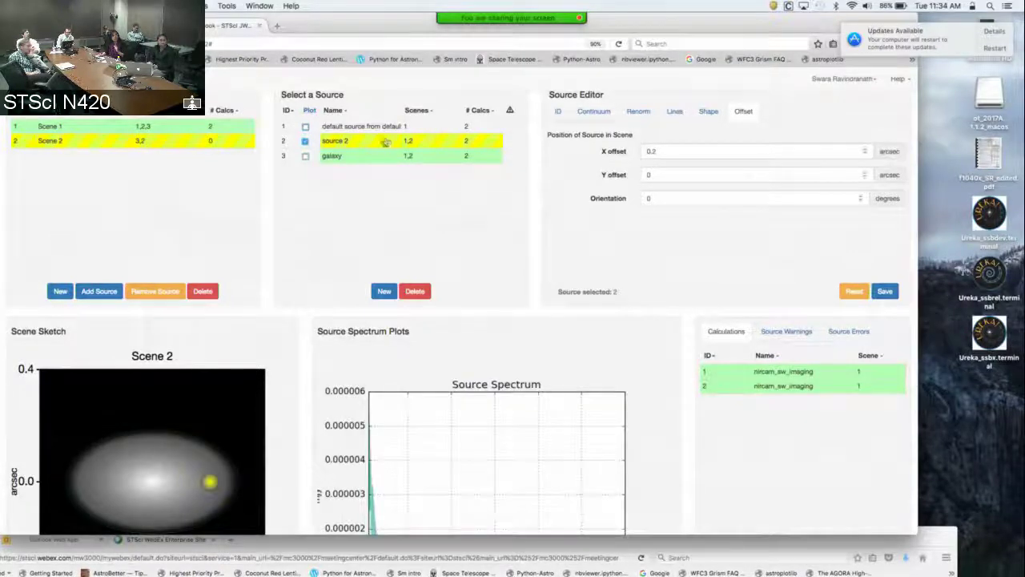
right_click(120, 122)
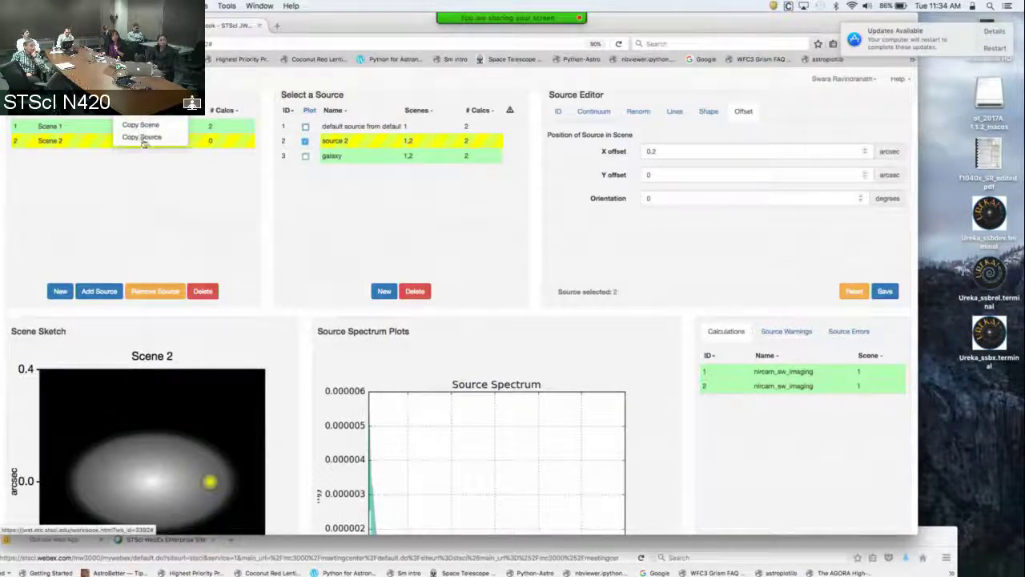
left_click(144, 140)
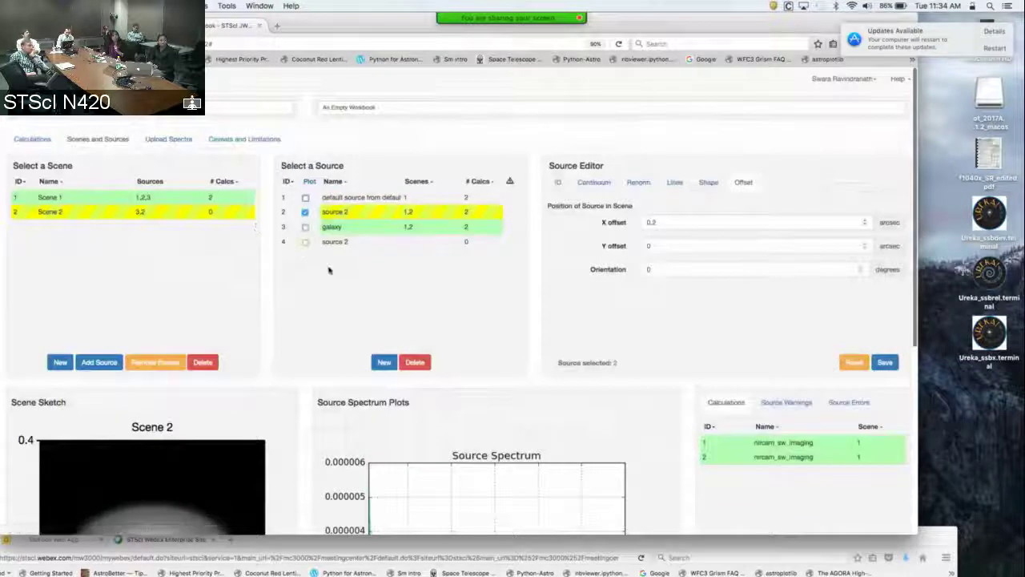
left_click(356, 242)
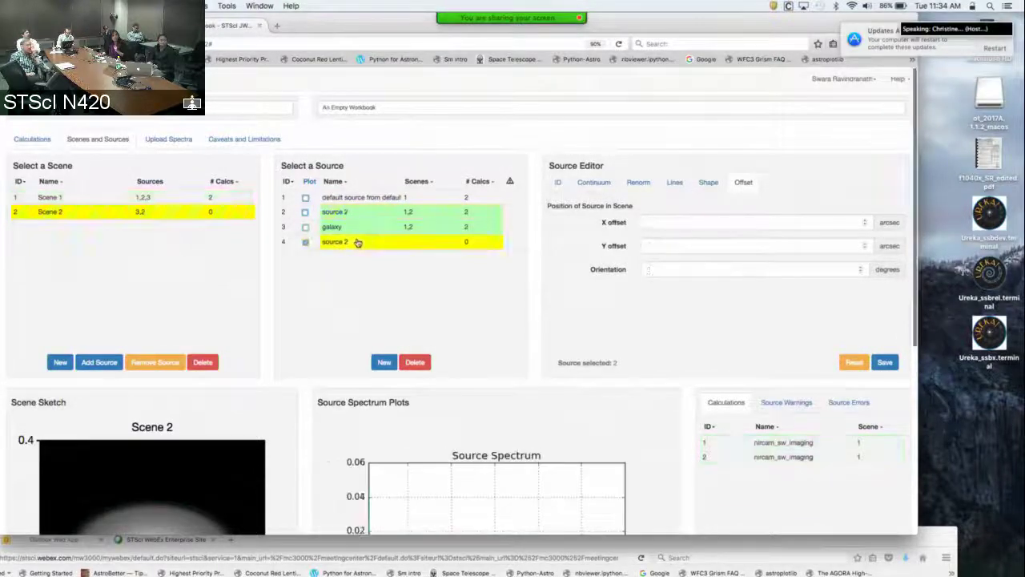
left_click(558, 183)
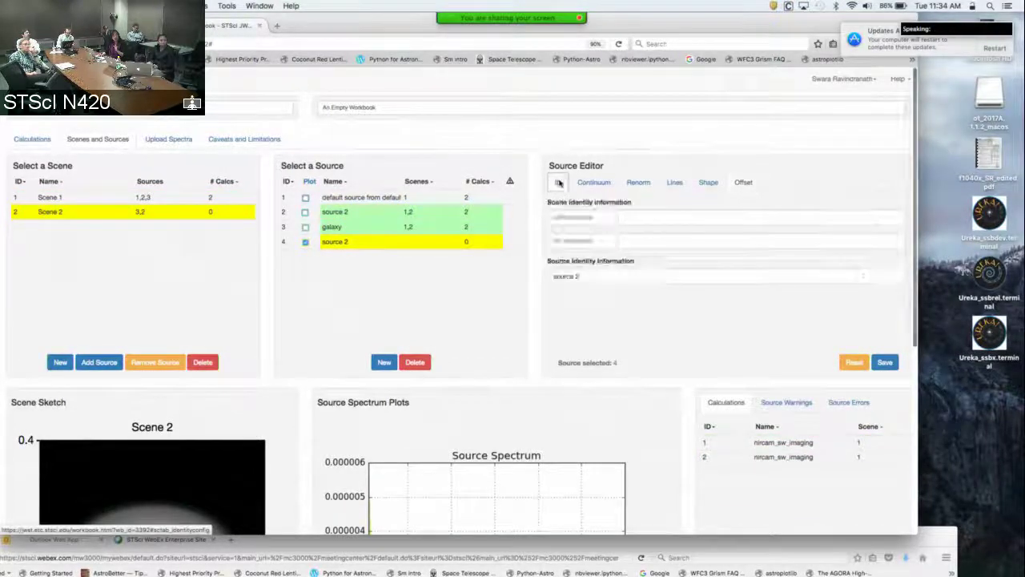
left_click(592, 278)
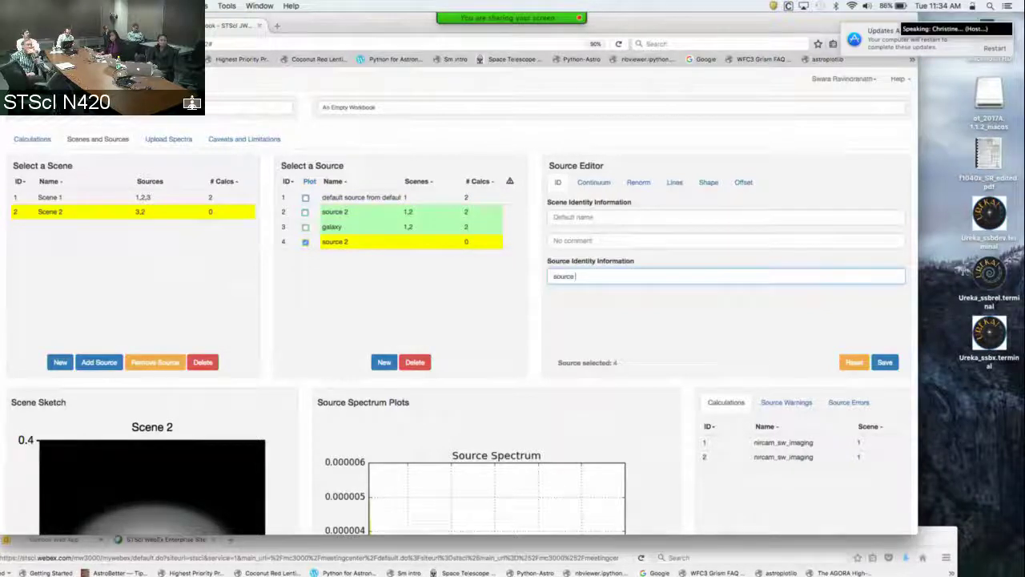
left_click(887, 366)
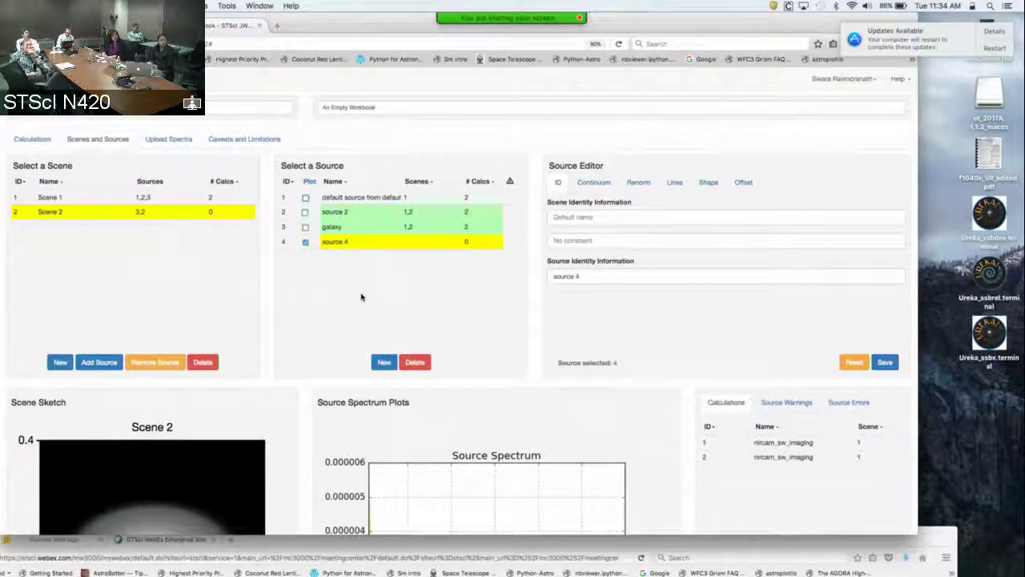
Add source 4 to Scene 2, offset it by 0.06 arcsec in Y, and save
left_click(98, 363)
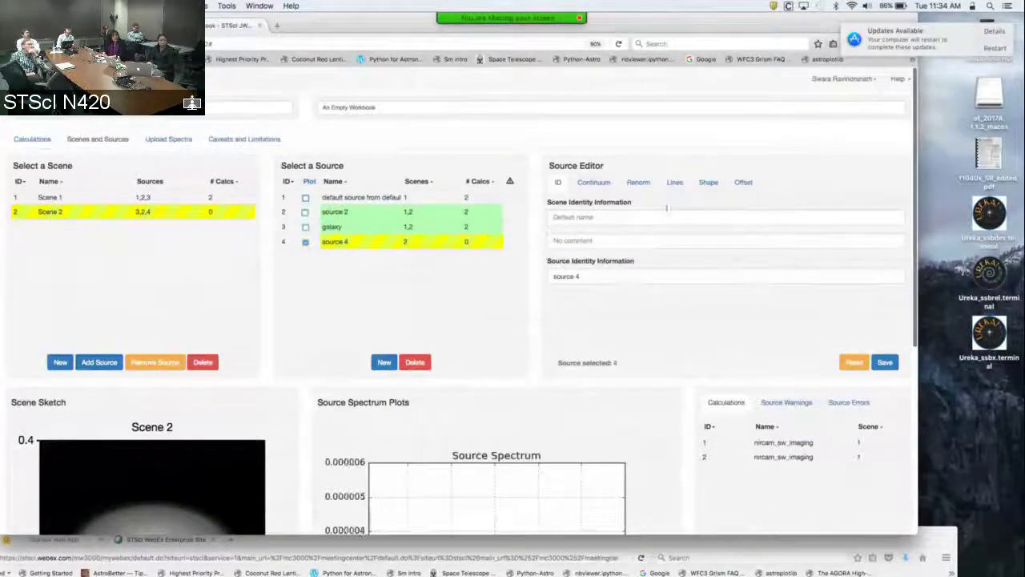
left_click(744, 182)
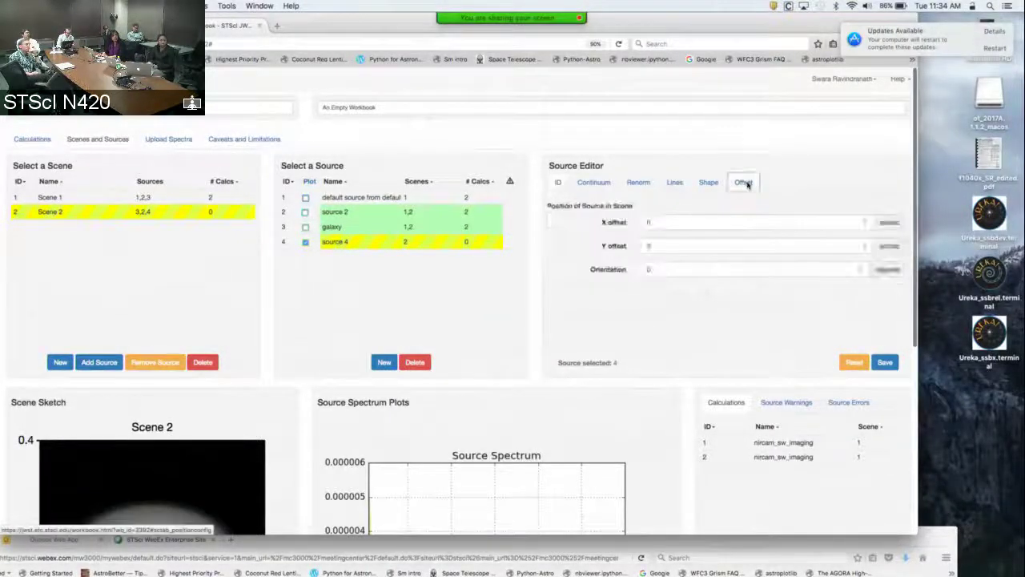
left_click(697, 224)
left_click(688, 246)
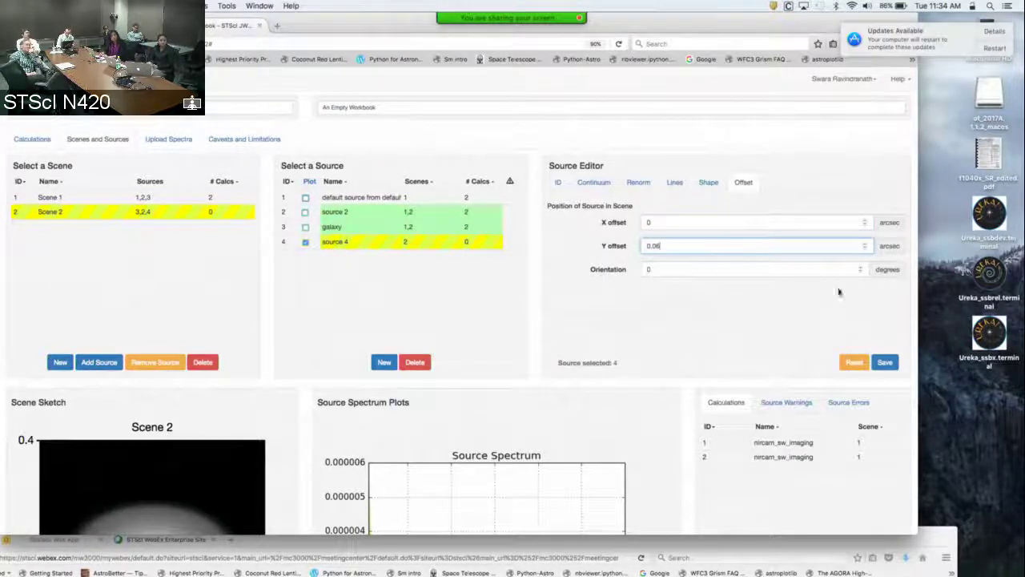
left_click(885, 362)
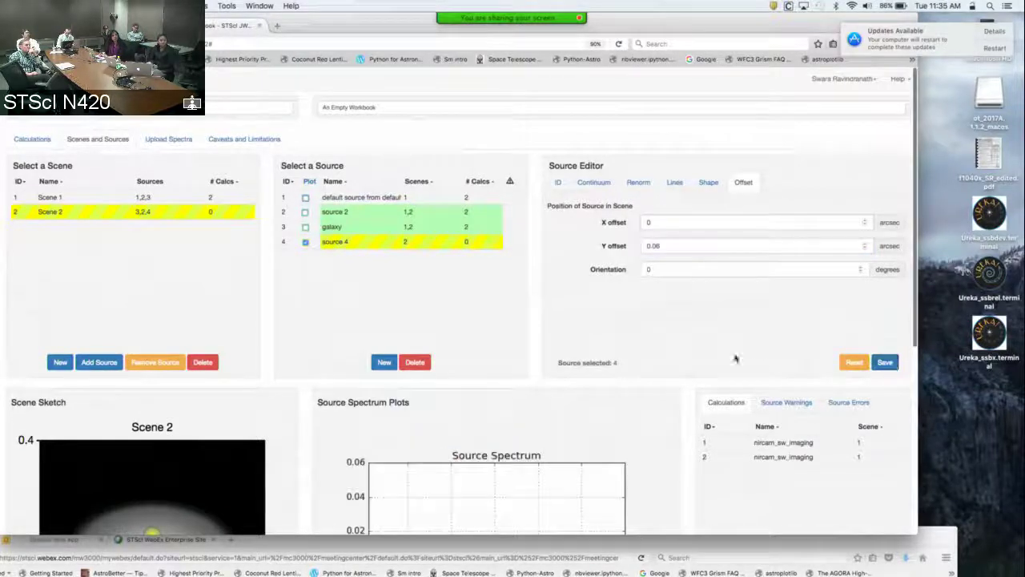
scroll(733, 357, "down", 3)
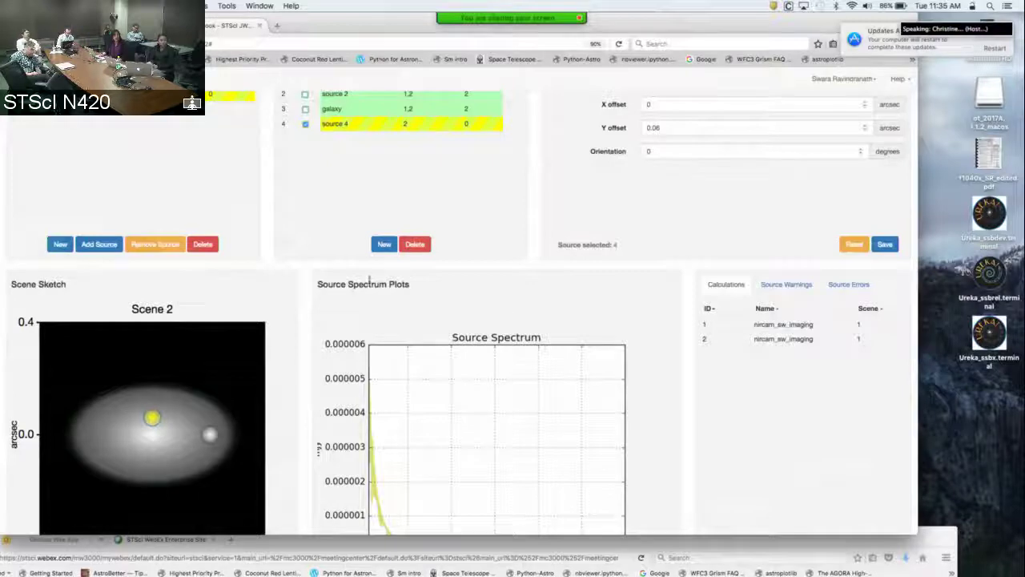
scroll(272, 221, "up", 3)
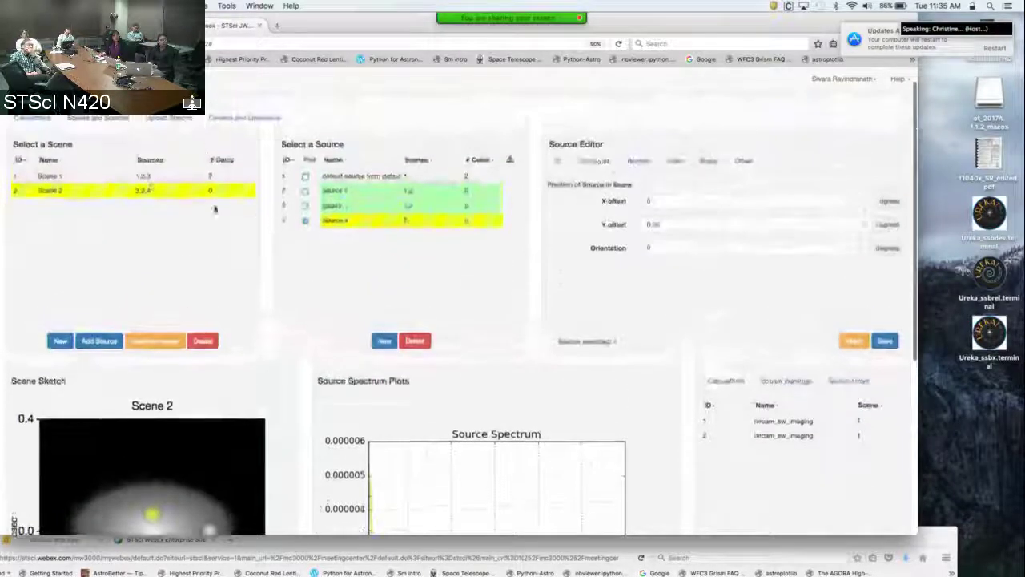
Return to the calculations list and add a NIRISS Imaging calculation
left_click(29, 119)
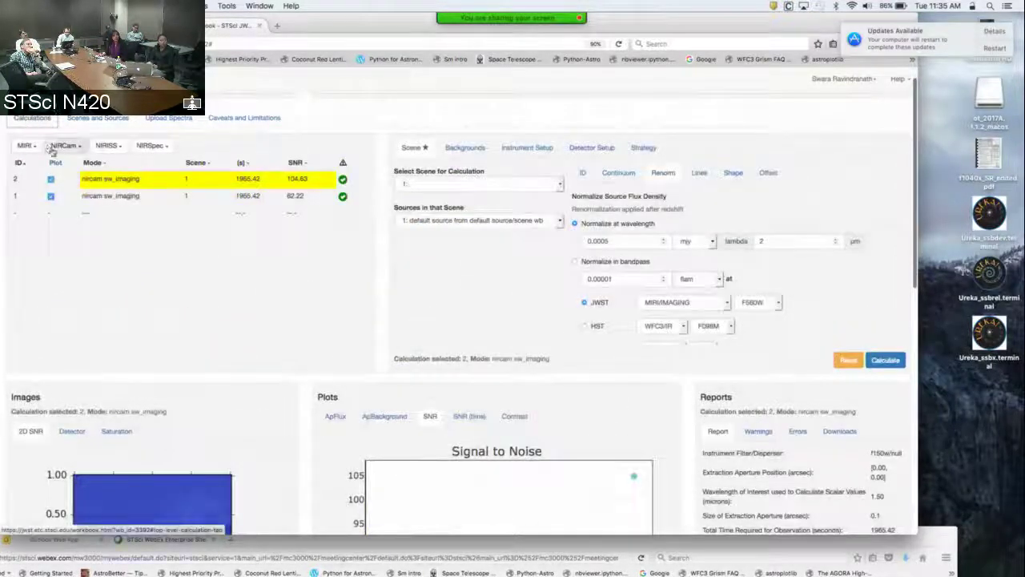
left_click(110, 146)
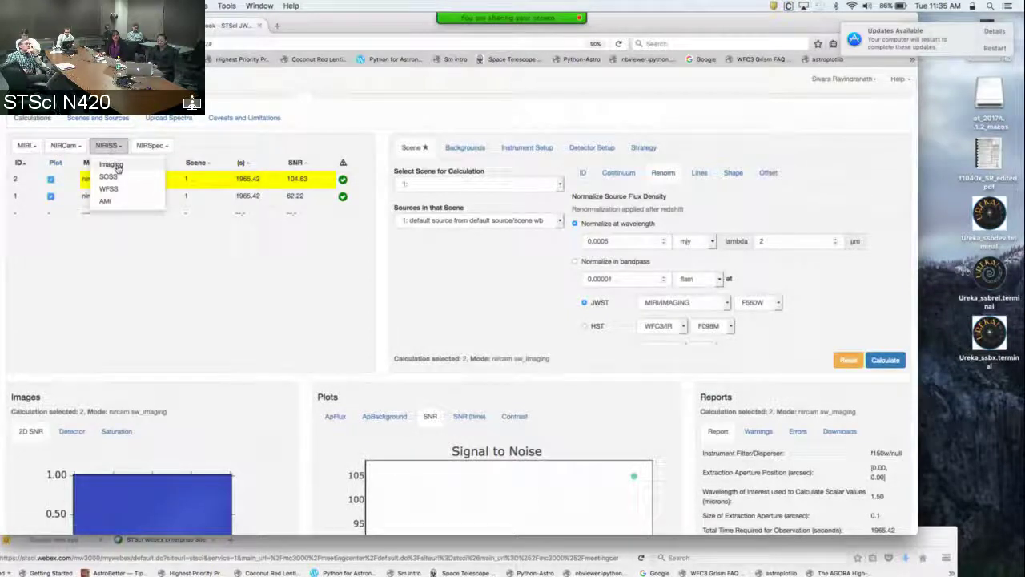
left_click(116, 166)
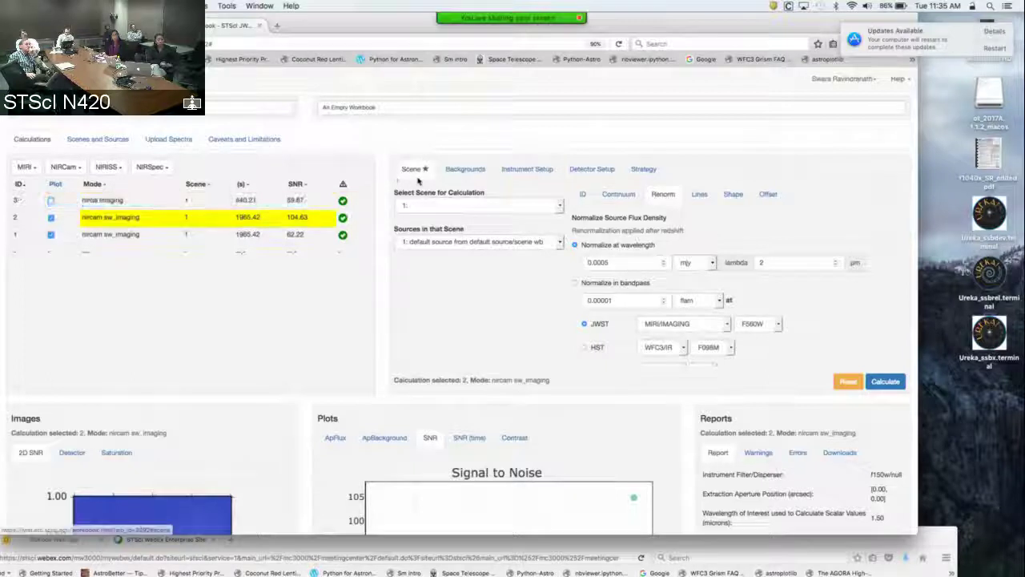
Set the filter of the second NIRCam SW Imaging calculation to F090W and recalculate it
left_click(528, 169)
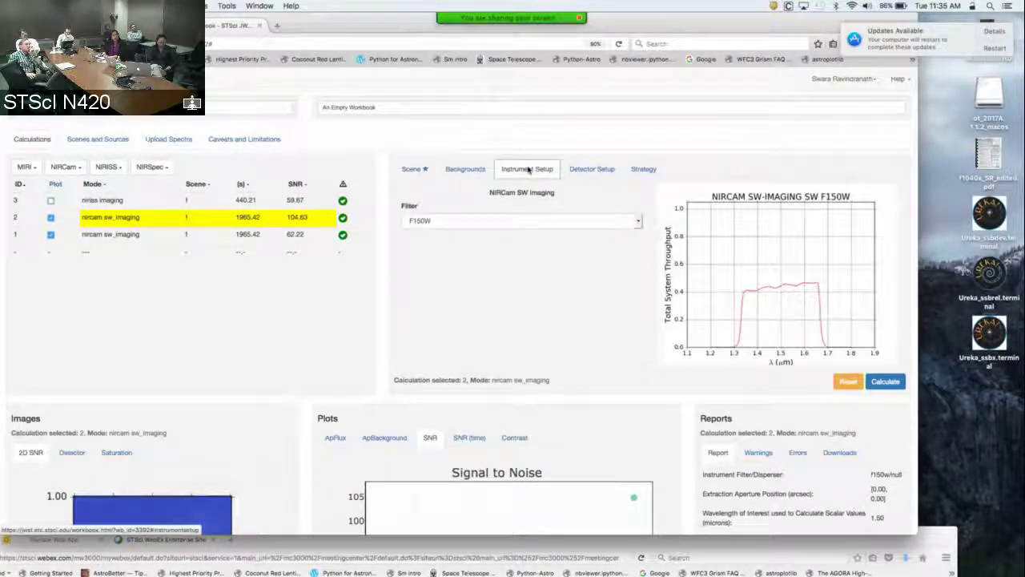
left_click(638, 224)
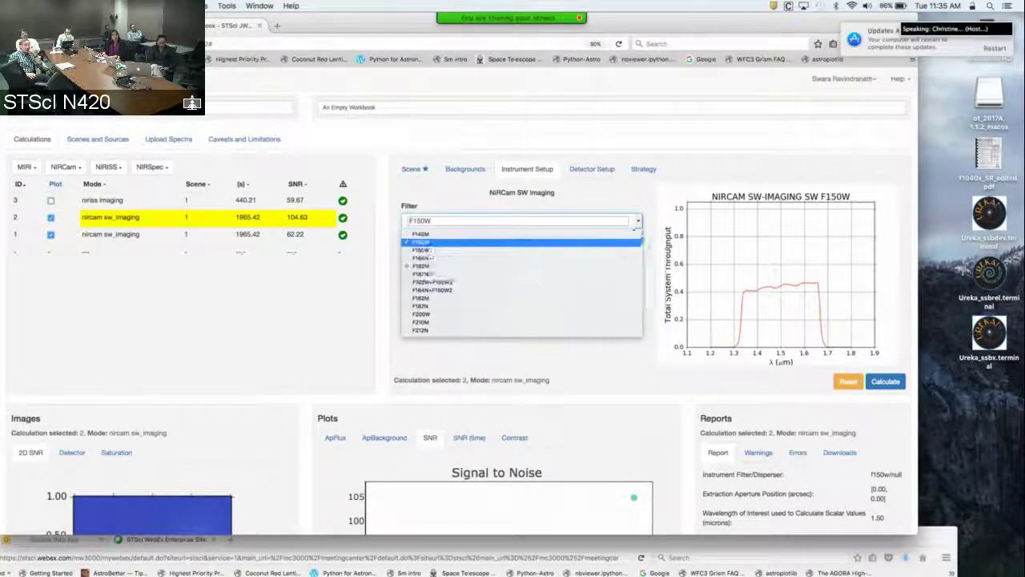
scroll(633, 240, "up", 2)
left_click(622, 240)
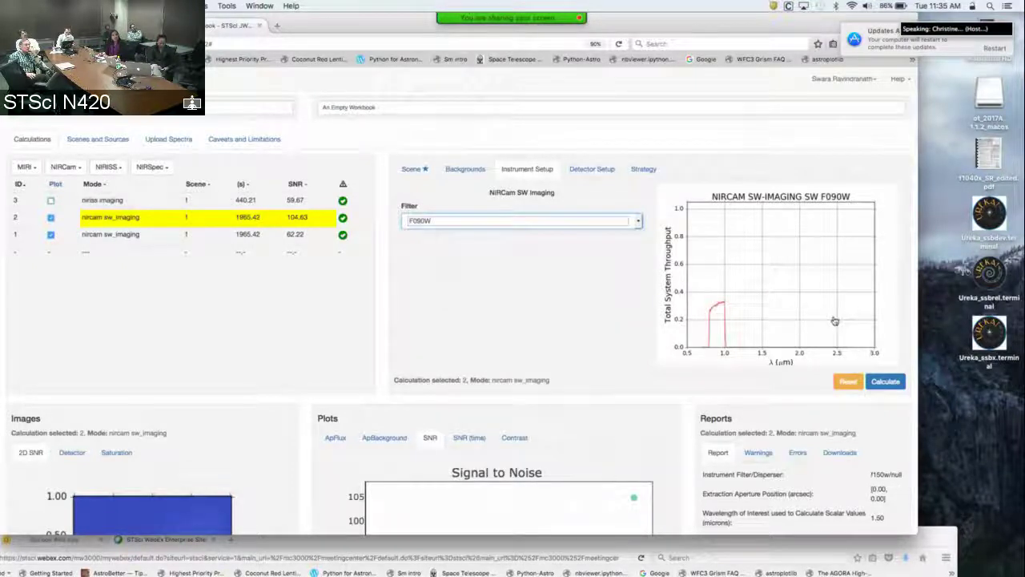
left_click(893, 382)
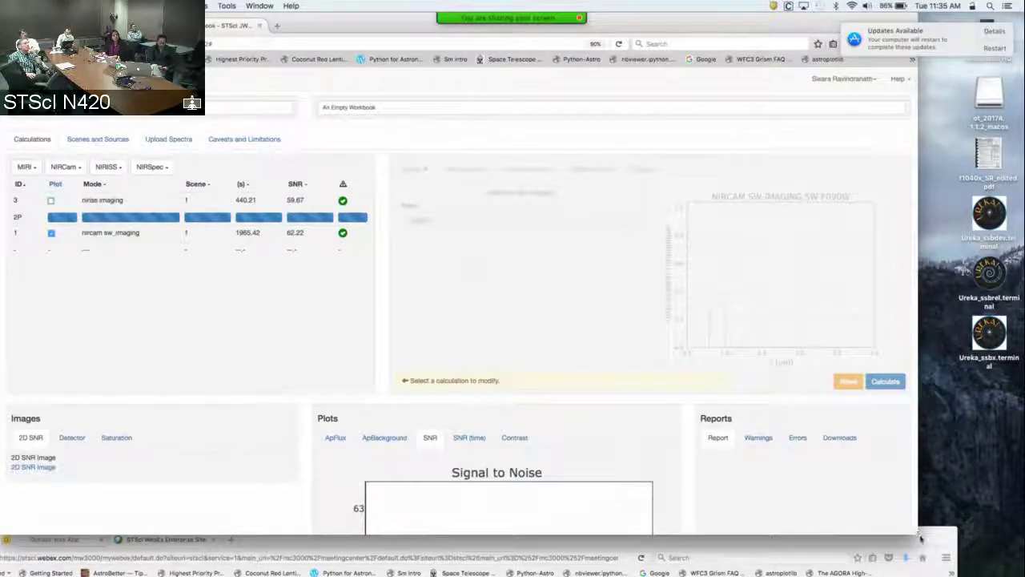
Set the filter of the NIRISS Imaging calculation to F090W and recalculate it
left_click(282, 202)
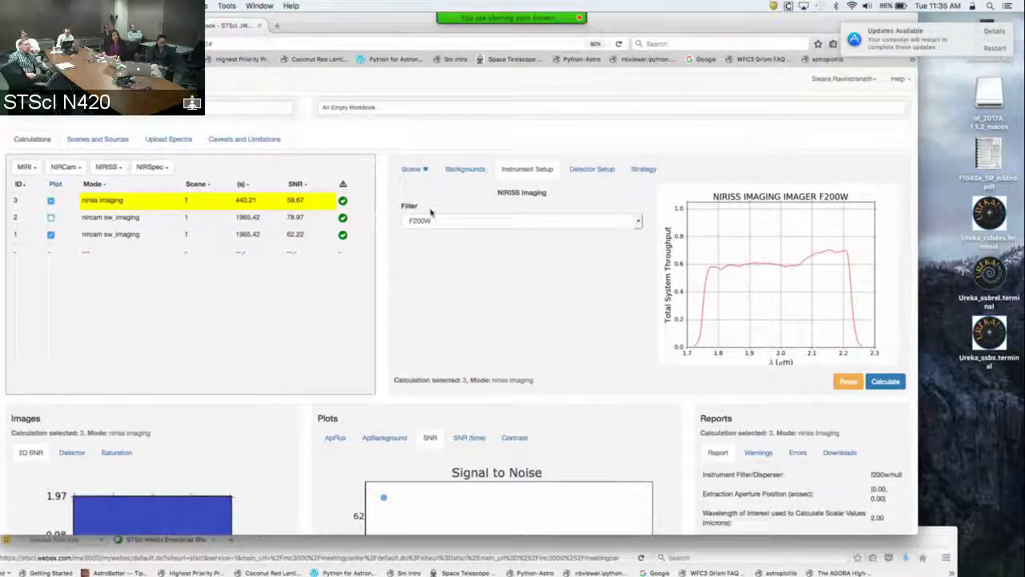
left_click(639, 221)
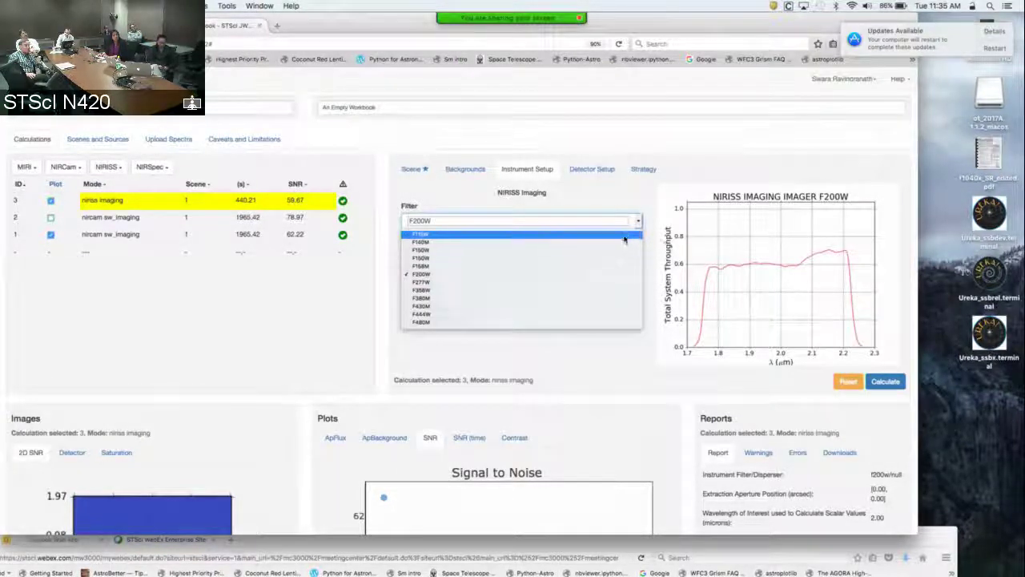
left_click(623, 234)
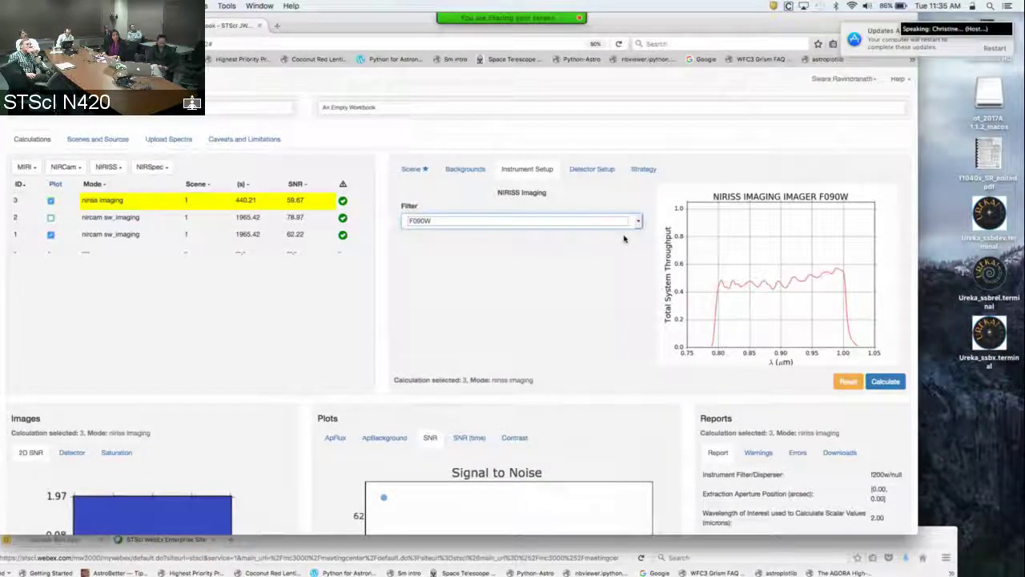
left_click(885, 383)
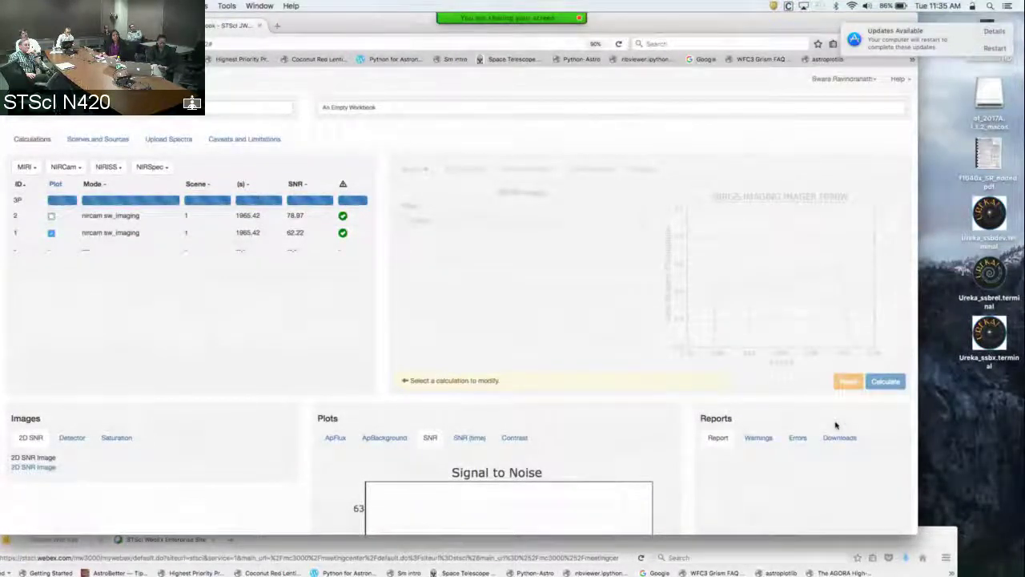
scroll(835, 424, "down", 3)
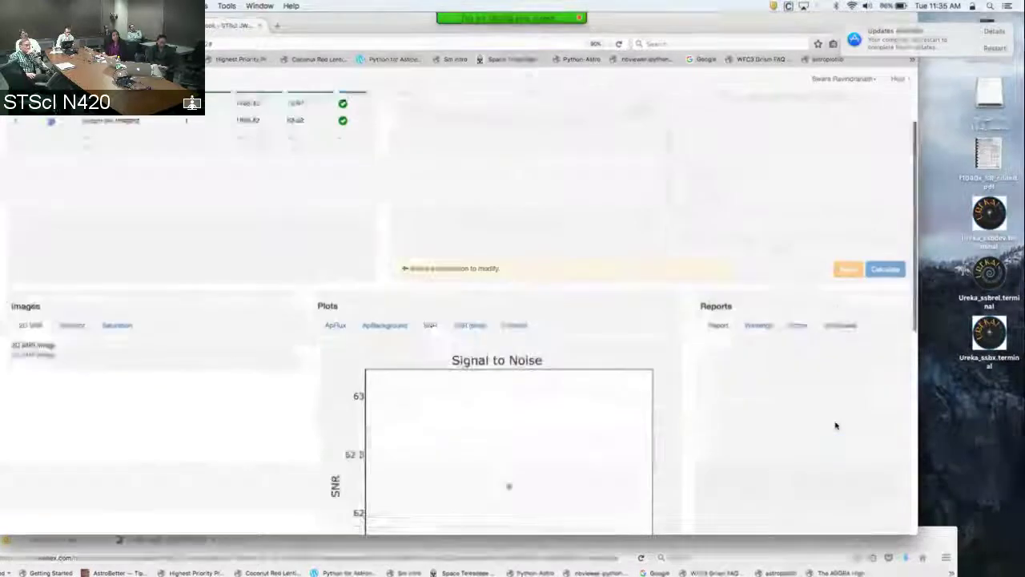
Enlarge the browser window and examine the NIRISS Imaging calculation's results, including its detector and 2D SNR images
left_click_drag(917, 534, 945, 574)
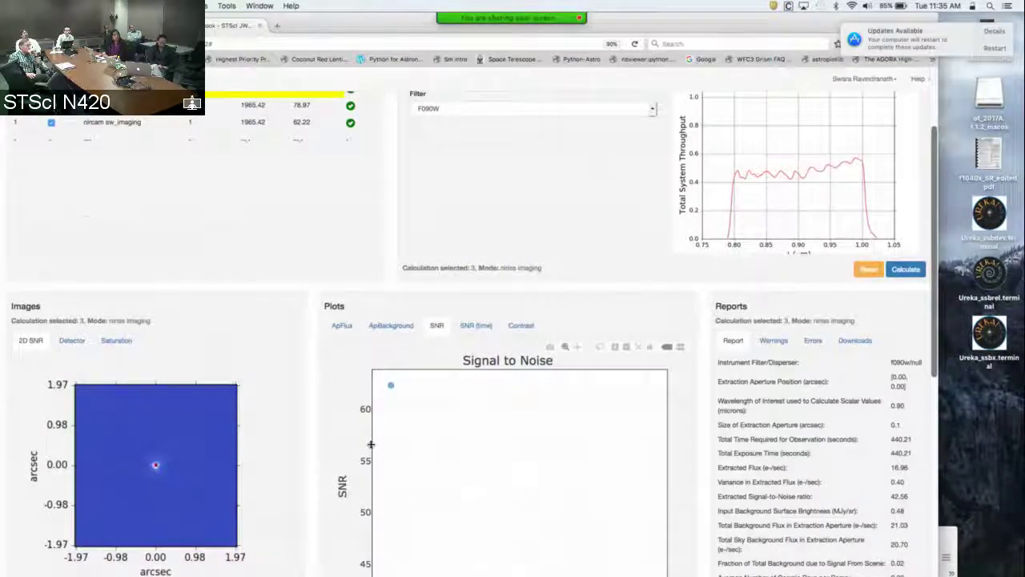
scroll(372, 442, "up", 2)
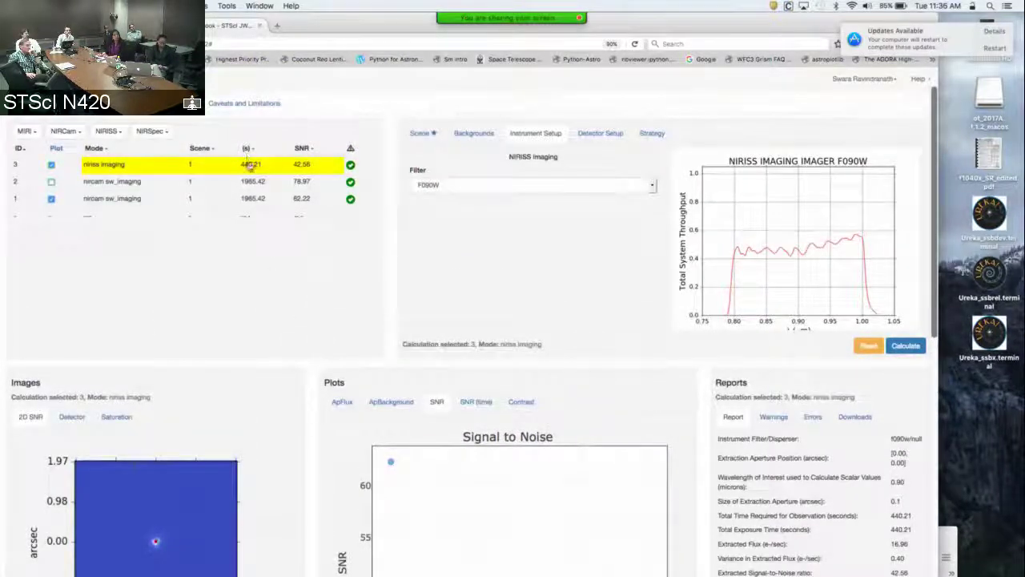
scroll(268, 264, "down", 1)
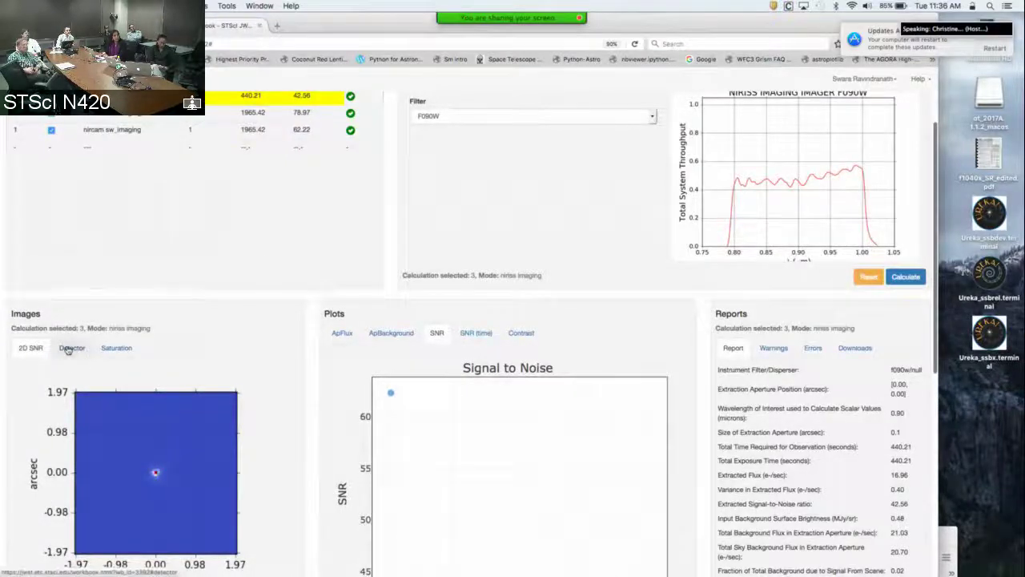
left_click(71, 348)
left_click(34, 347)
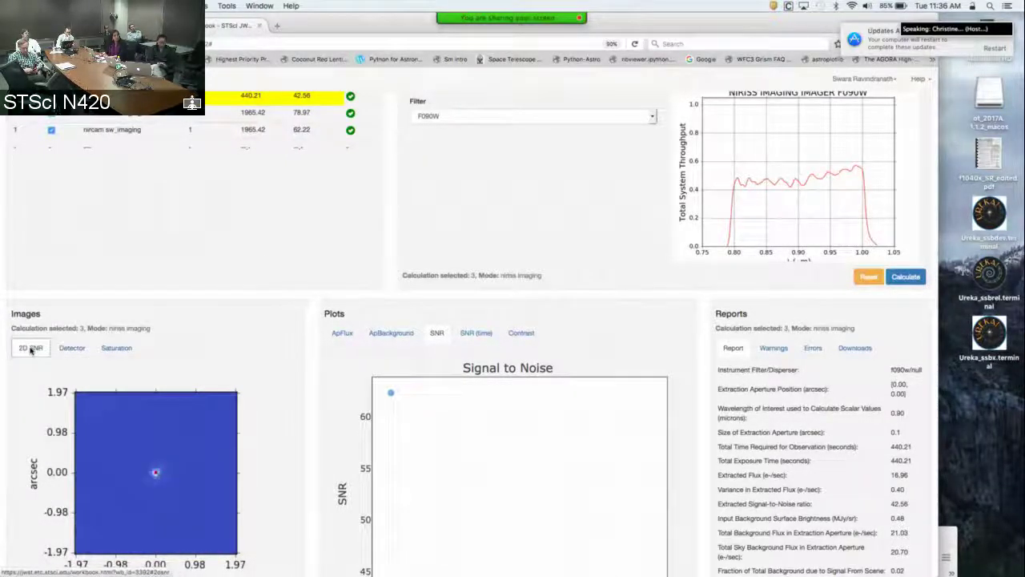
scroll(167, 377, "up", 3)
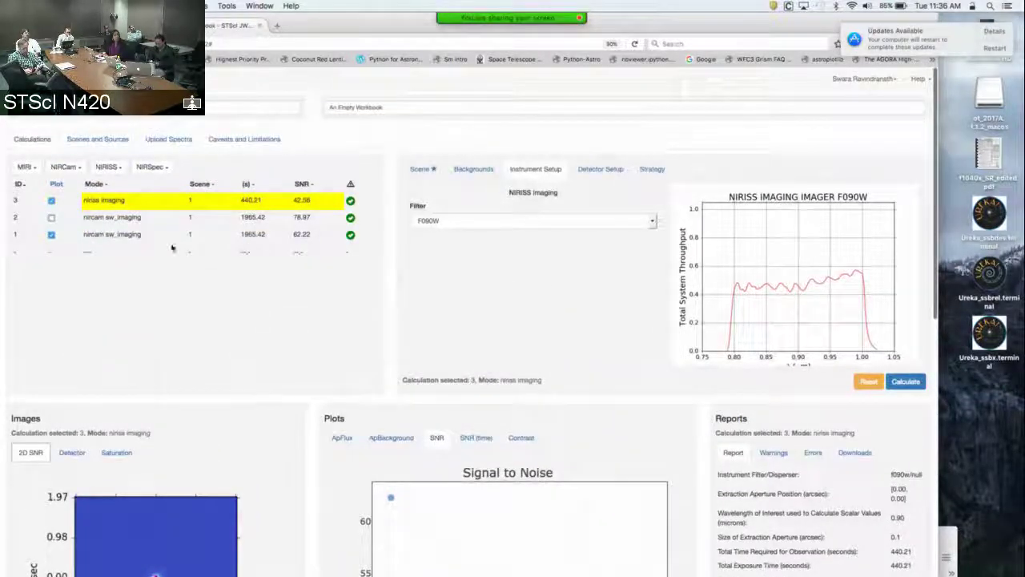
Assign Scene 2 to the NIRISS Imaging calculation, recalculate it, and examine the resulting 2D SNR image
left_click(421, 170)
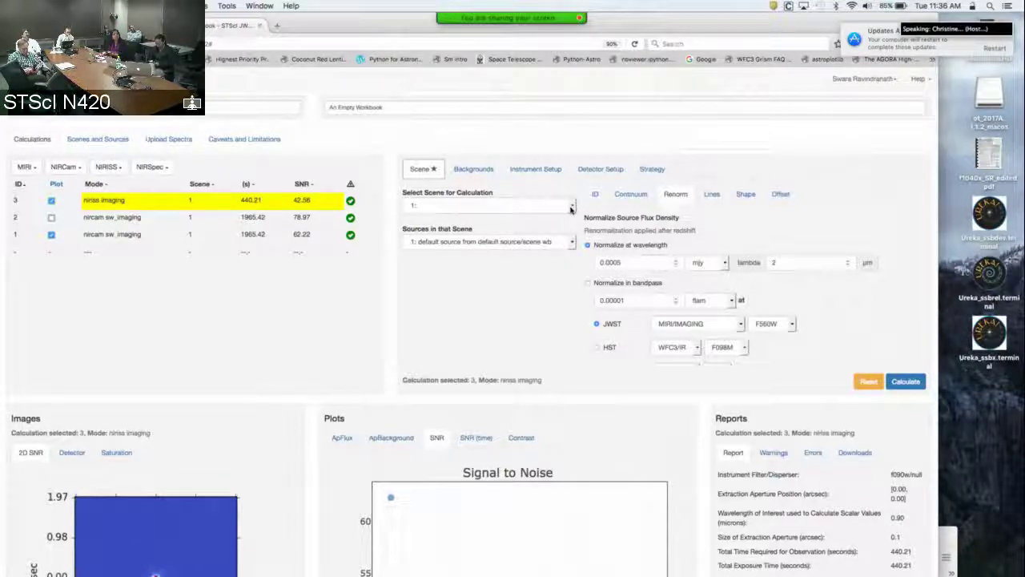
left_click(571, 207)
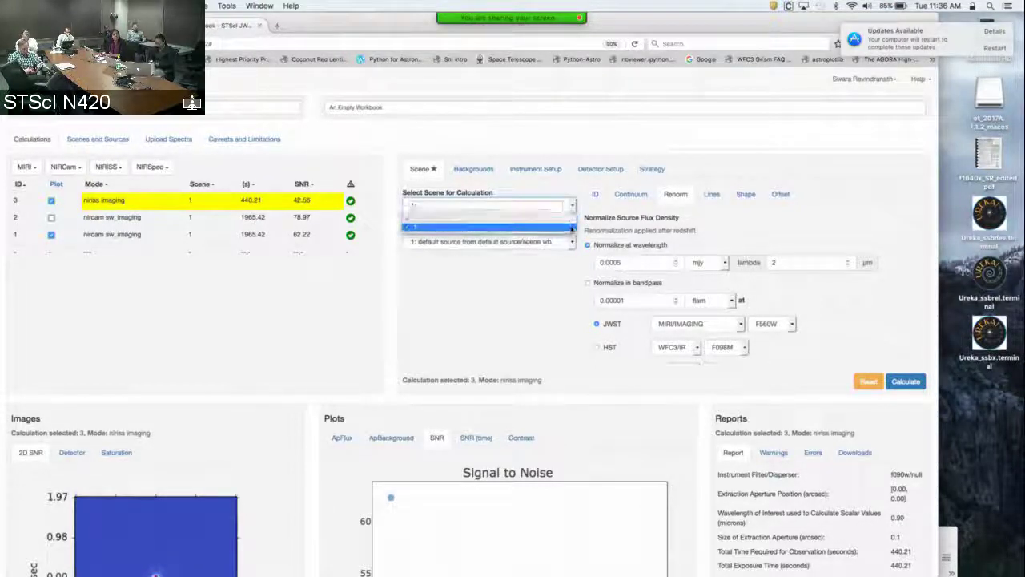
left_click(571, 228)
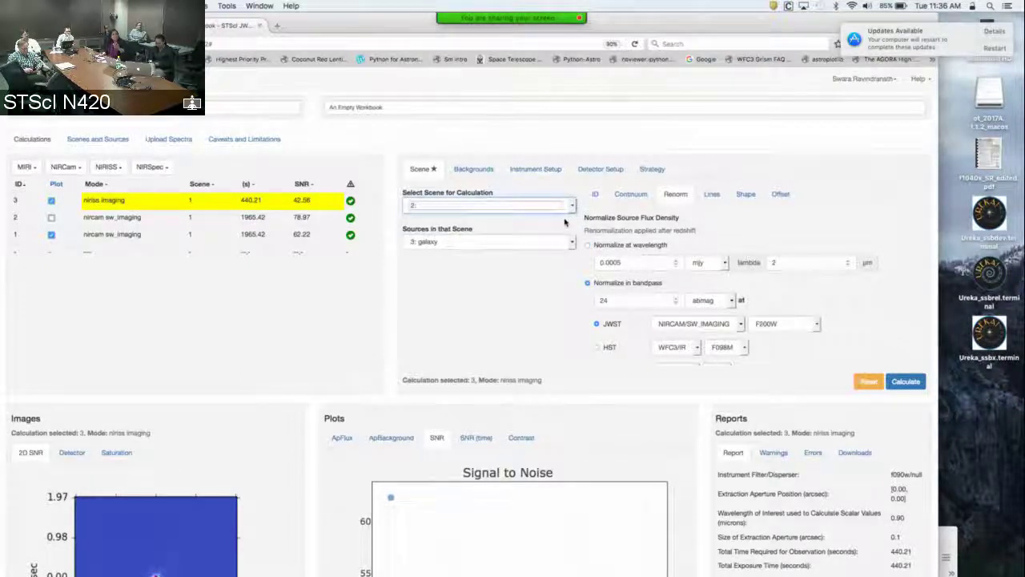
left_click(571, 244)
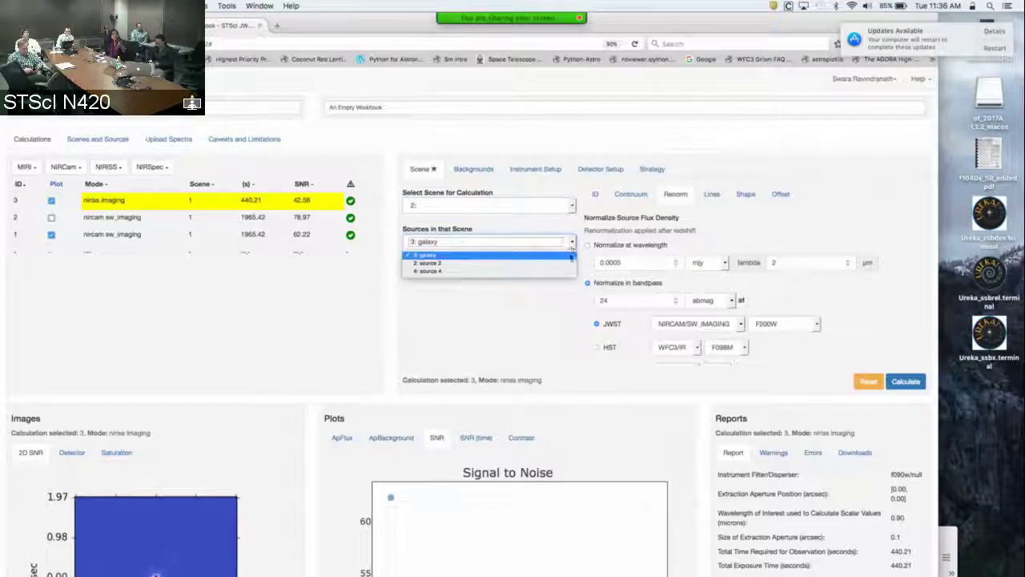
left_click(565, 296)
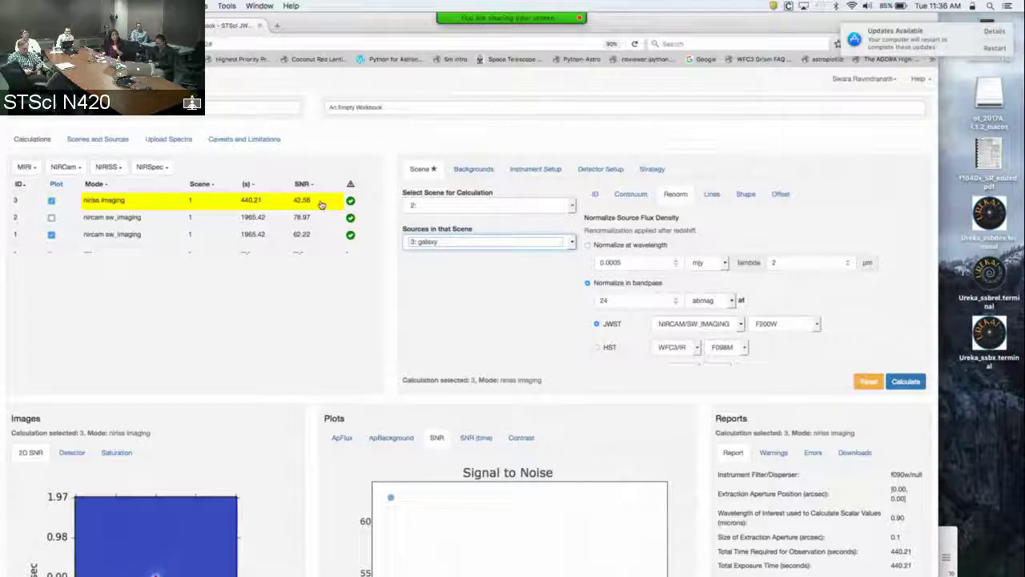
left_click(320, 204)
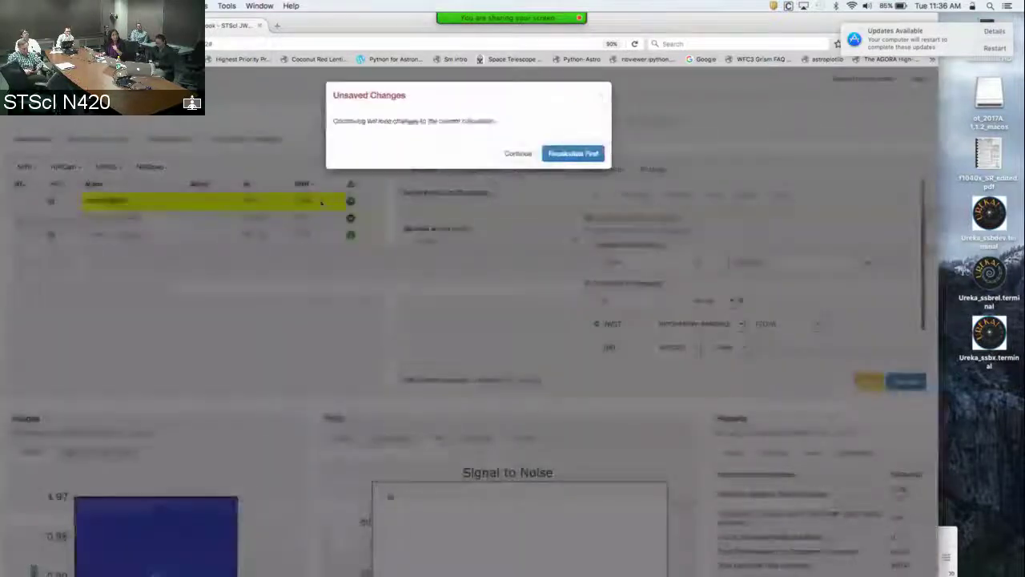
left_click(572, 154)
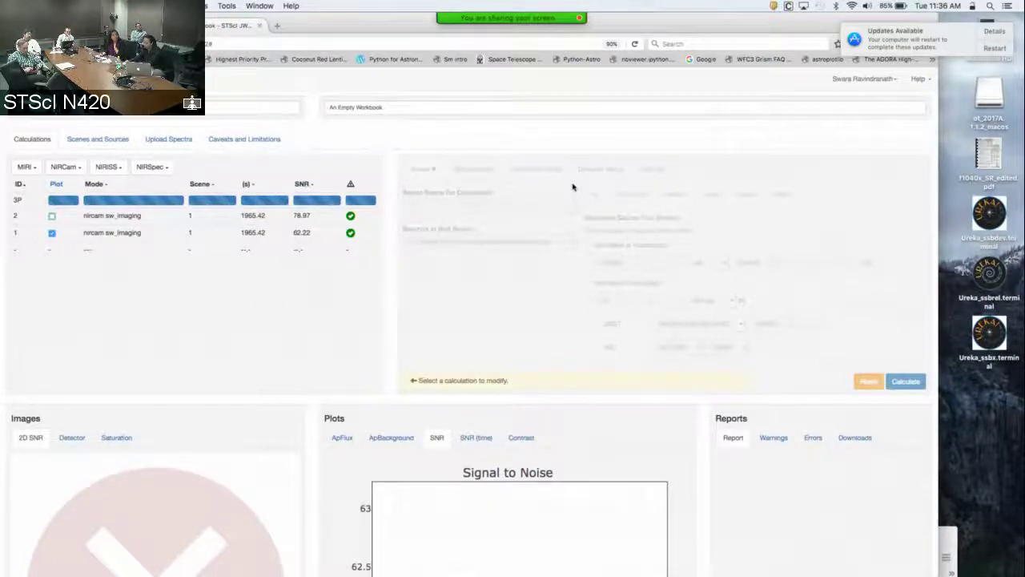
scroll(506, 283, "down", 1)
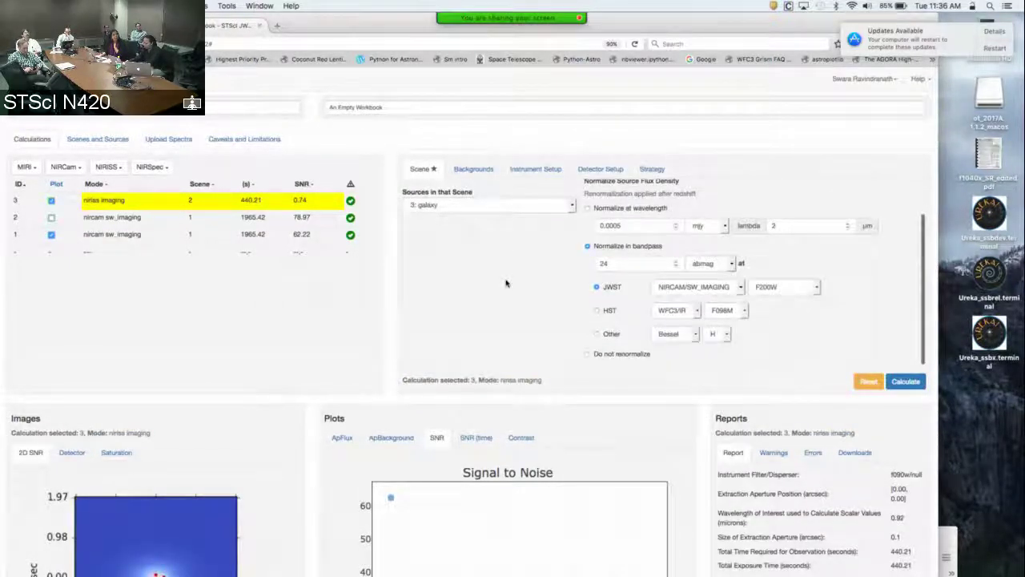
scroll(330, 403, "down", 1)
scroll(330, 402, "down", 2)
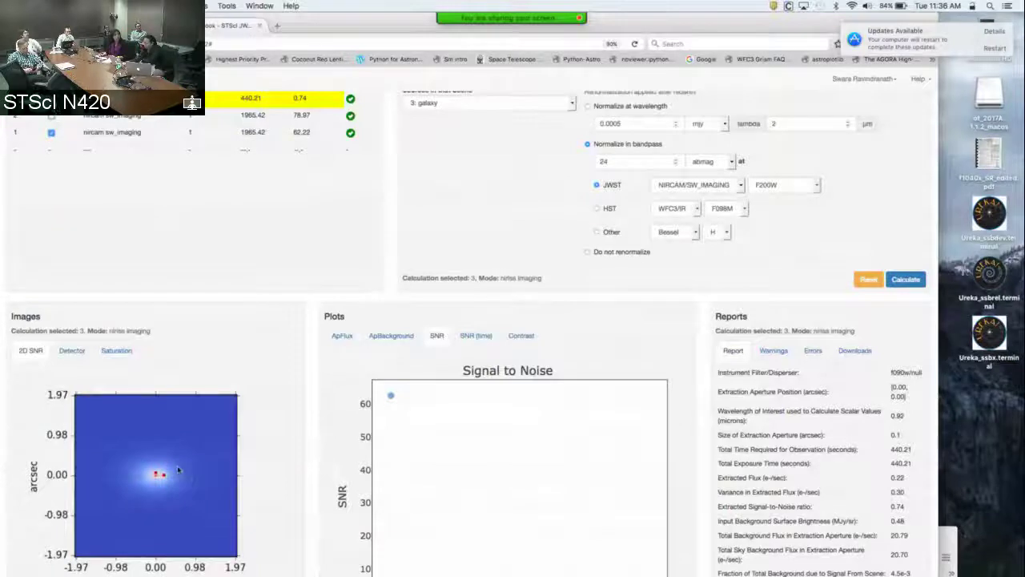
scroll(247, 231, "up", 2)
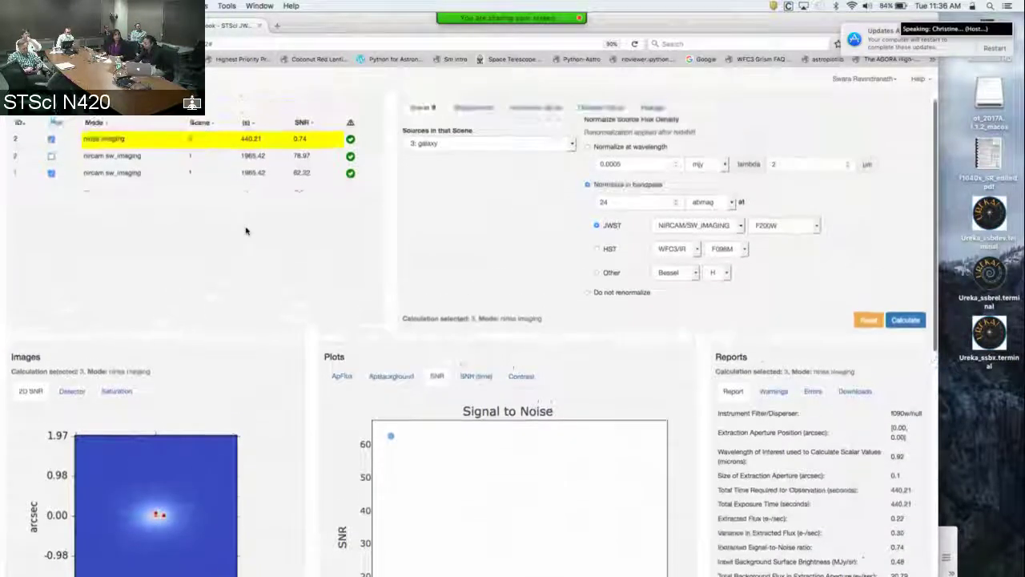
scroll(247, 230, "up", 1)
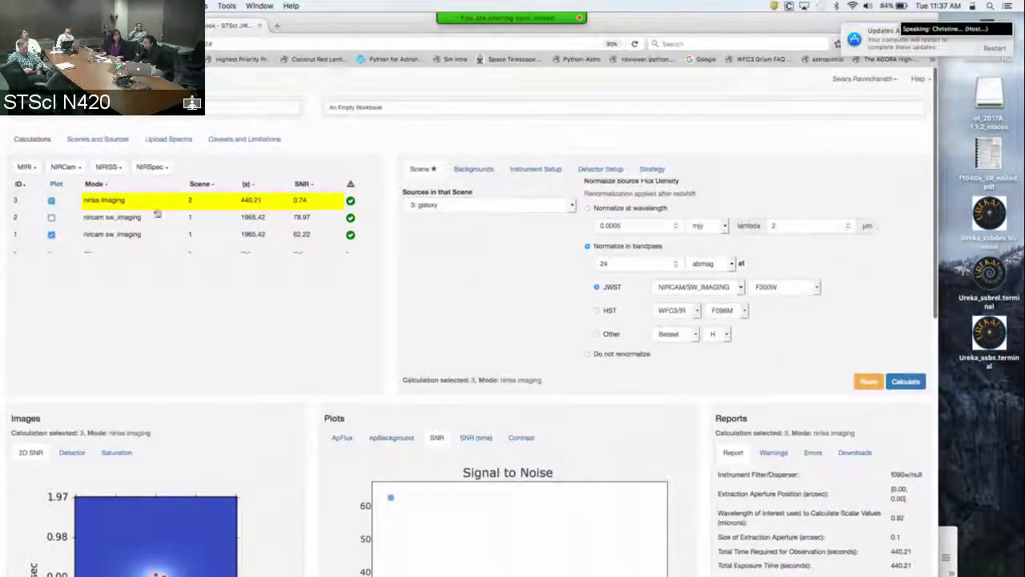
Upload the spectrum file test_stellar_spectrum.fits from the etc_templates folder to the workbook
left_click(84, 140)
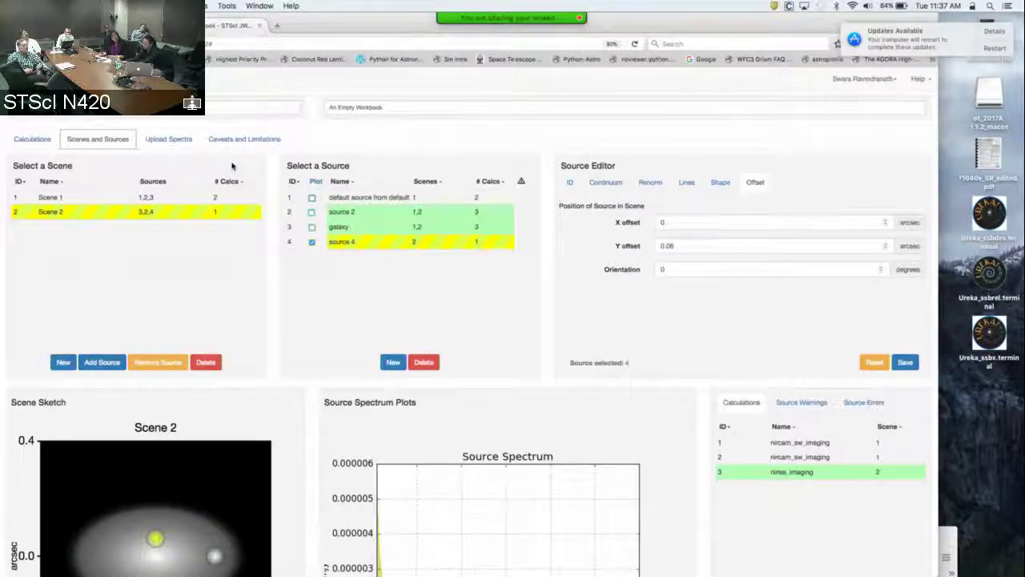
left_click(169, 139)
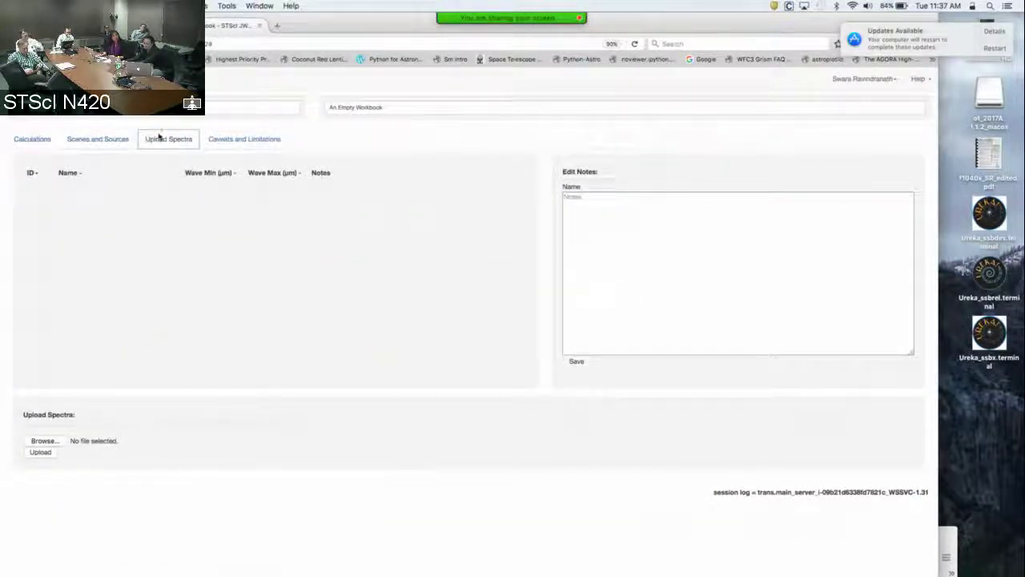
left_click(42, 441)
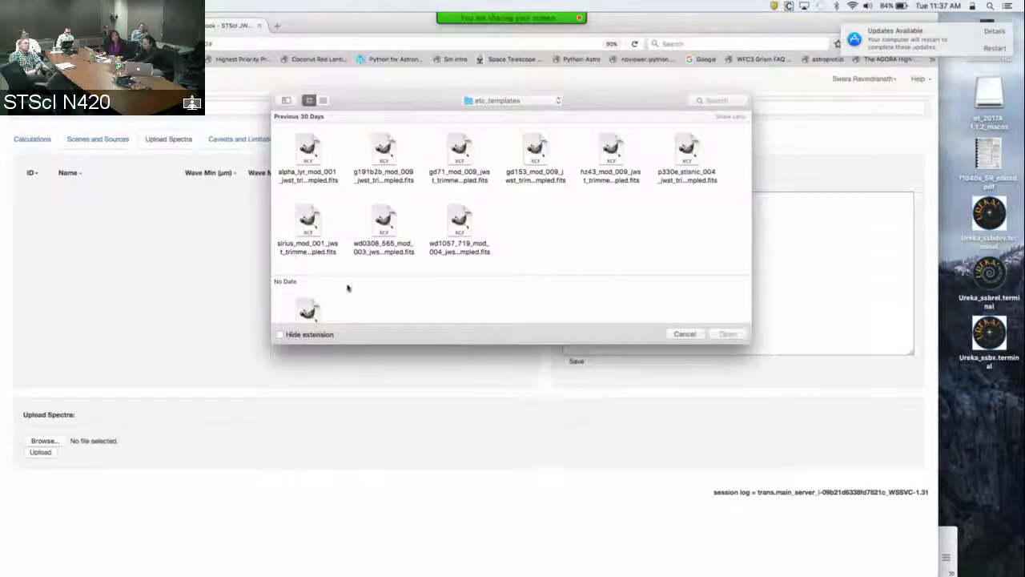
scroll(348, 286, "down", 2)
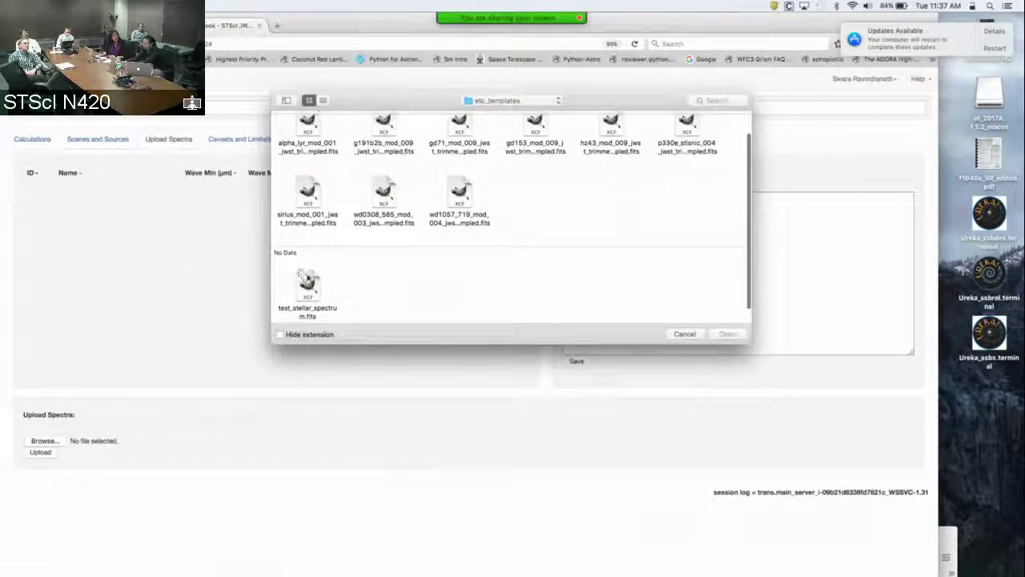
left_click(307, 282)
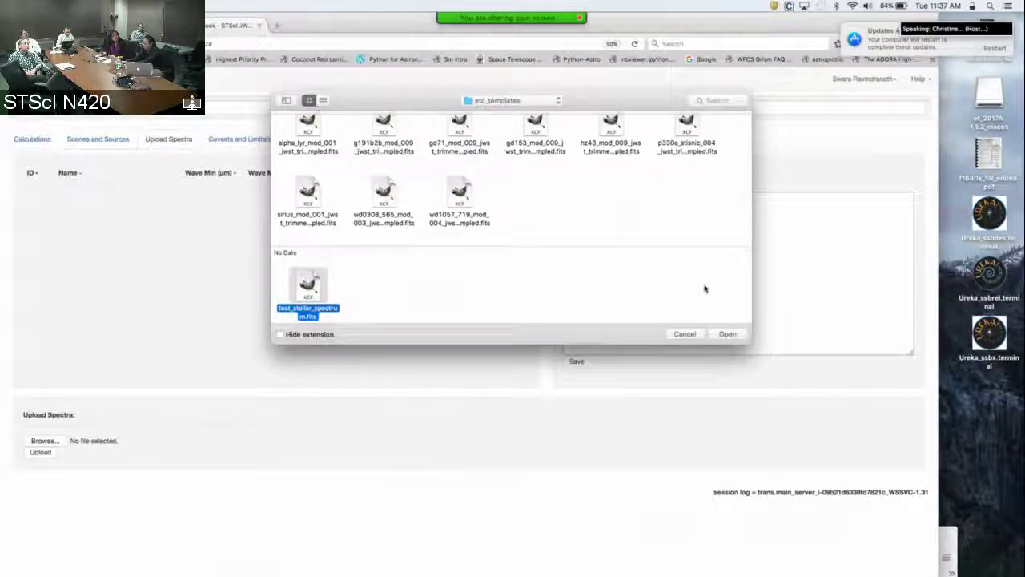
left_click(728, 334)
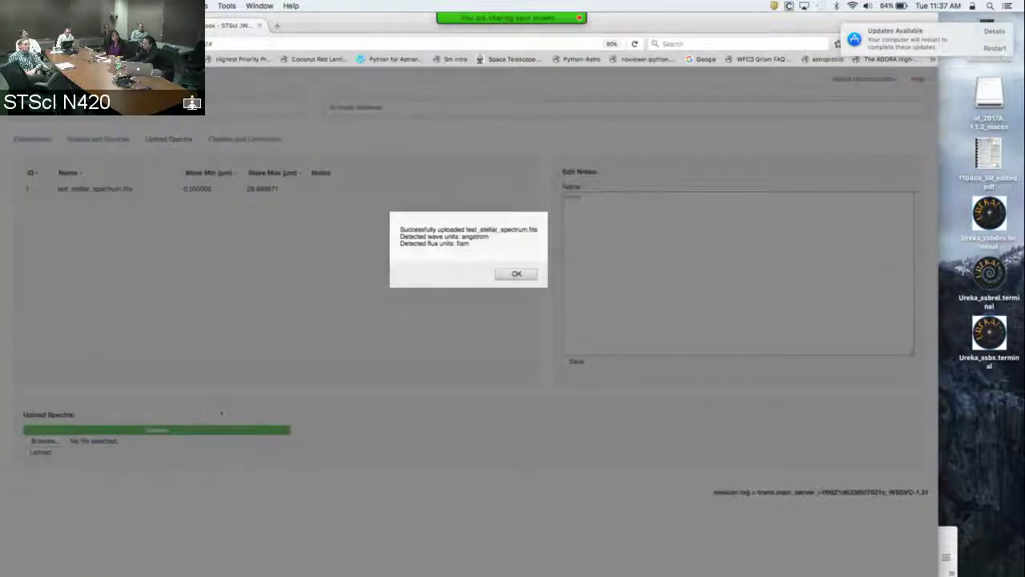
left_click(519, 274)
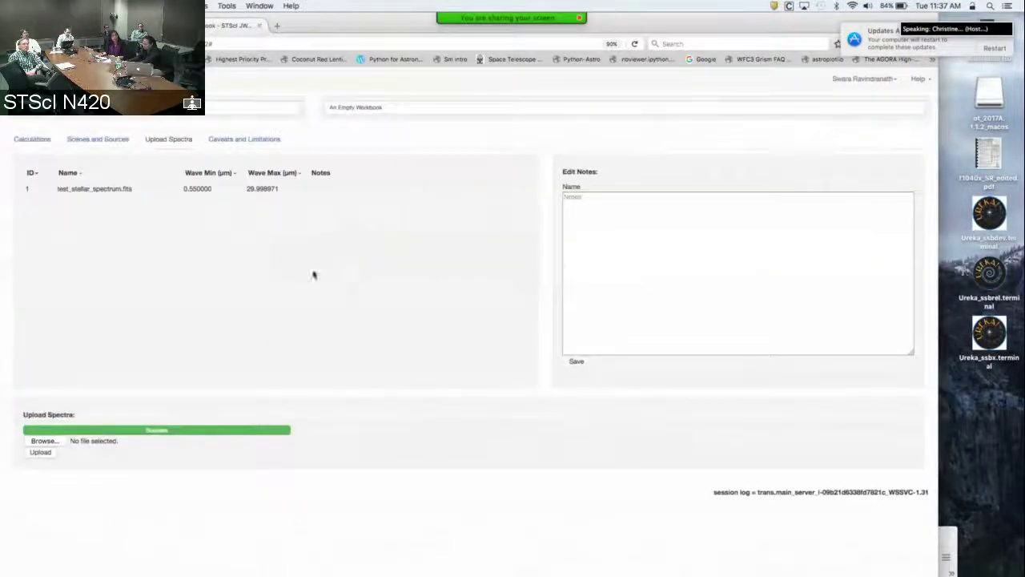
Create a new source in the workbook and enter test_star as its source name
left_click(91, 140)
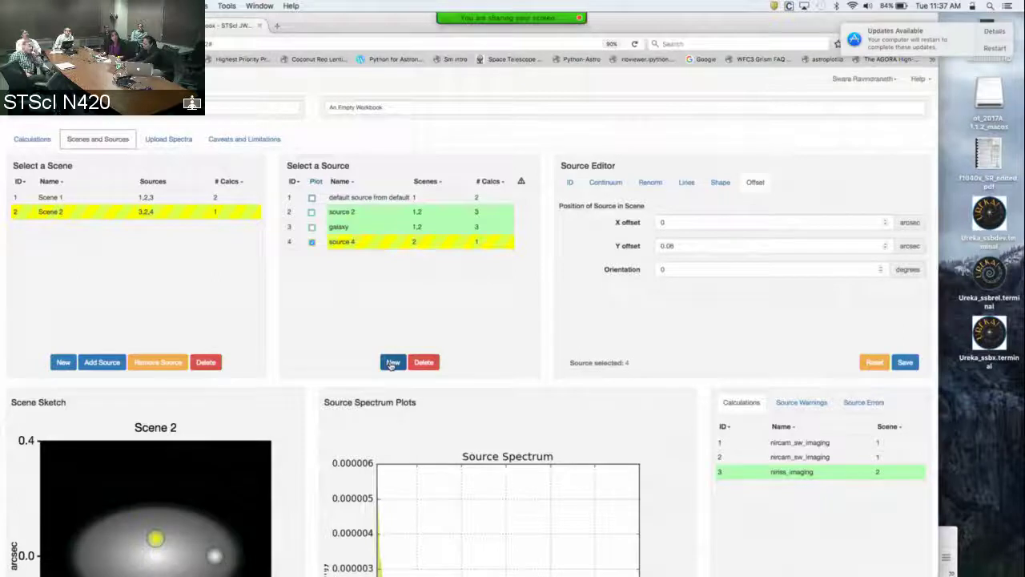
left_click(392, 363)
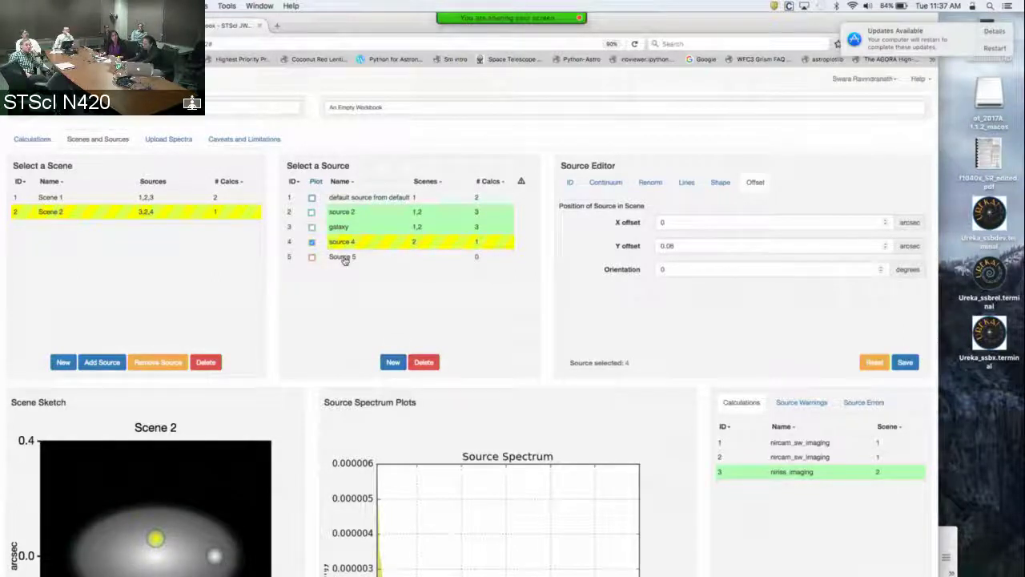
left_click(343, 256)
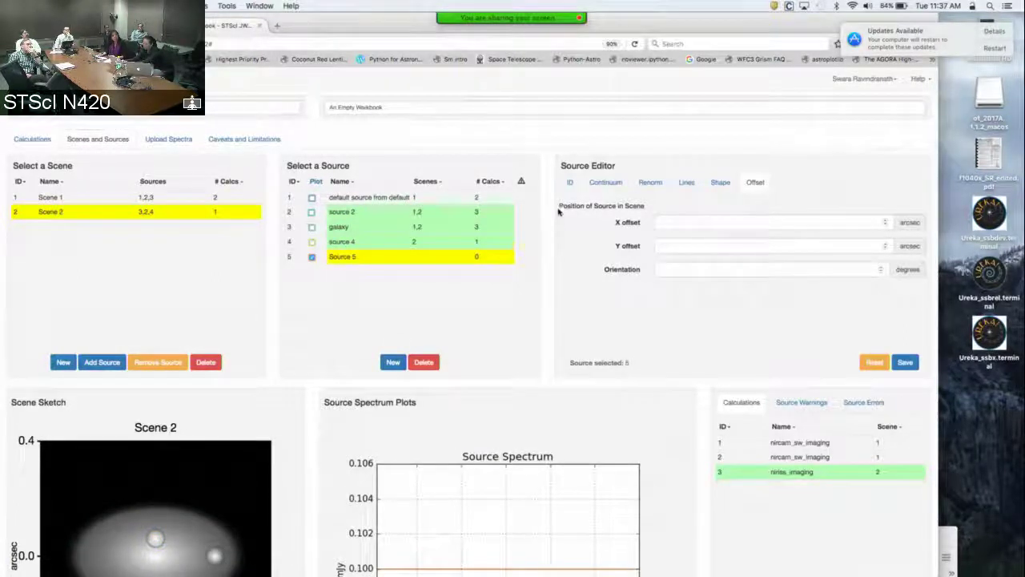
left_click(570, 182)
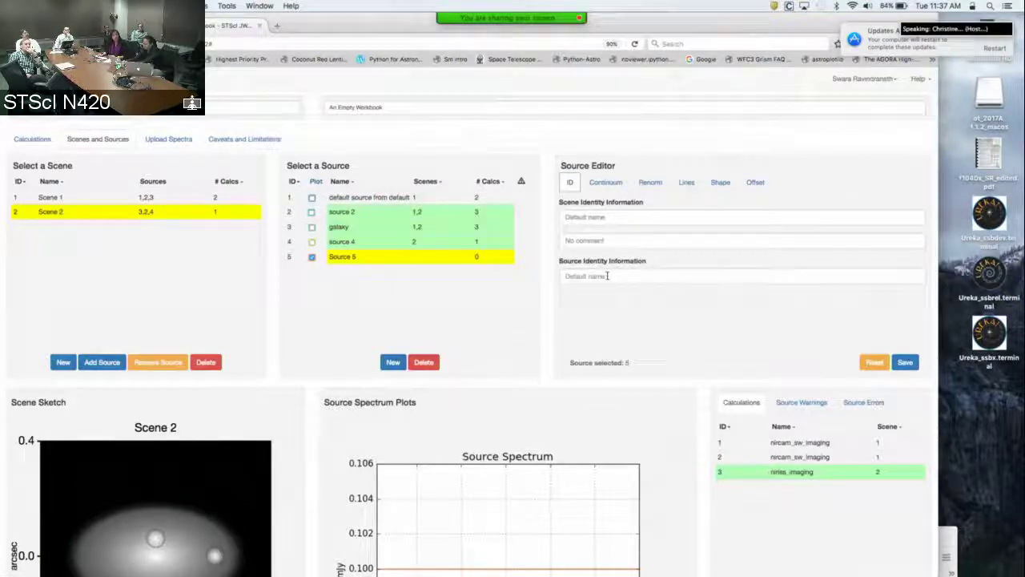
left_click(607, 276)
type("tes")
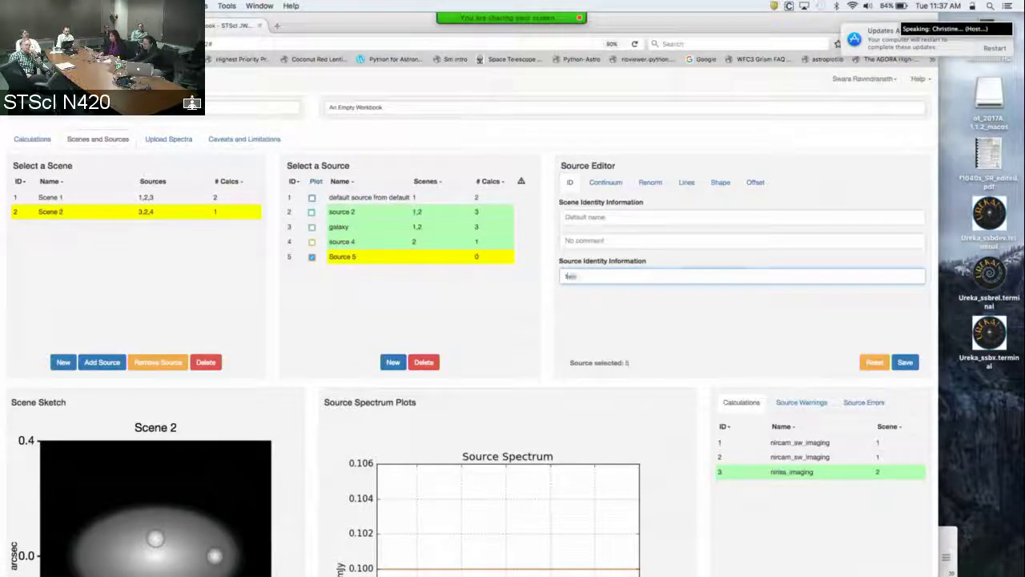
type("t_star")
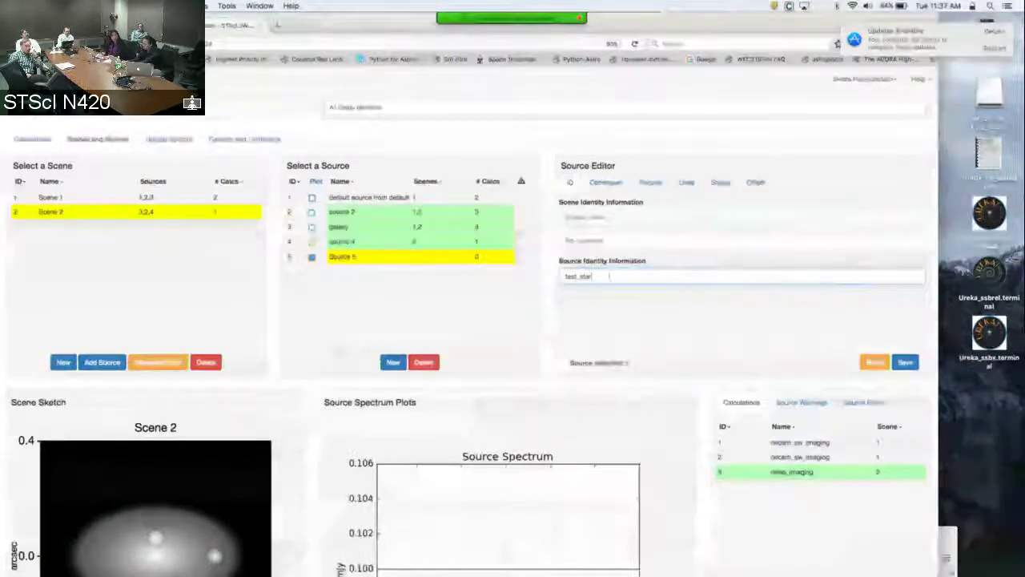
Set the new source's continuum to the uploaded spectrum test_stellar_spectrum.fits
left_click(607, 182)
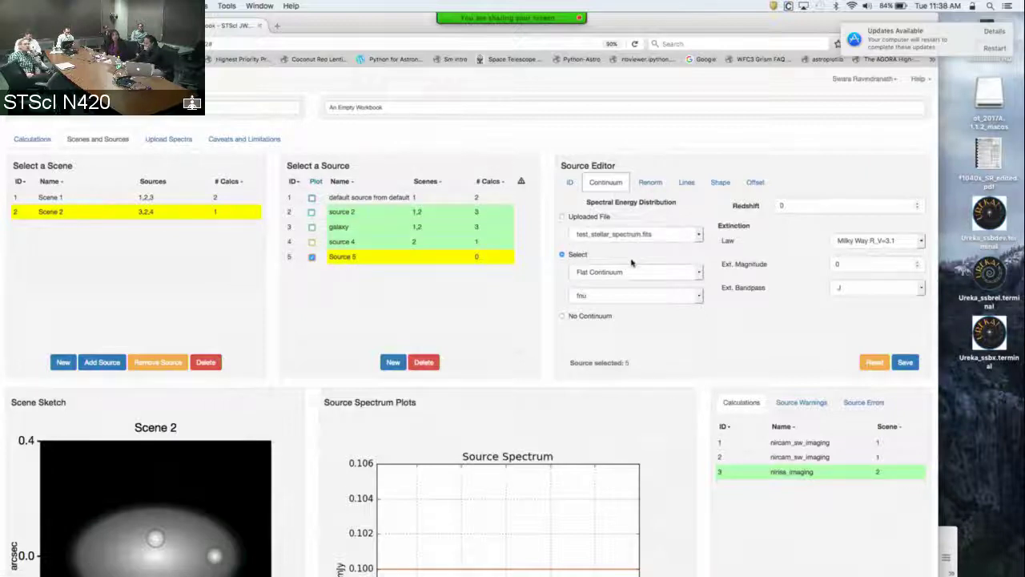
left_click(562, 217)
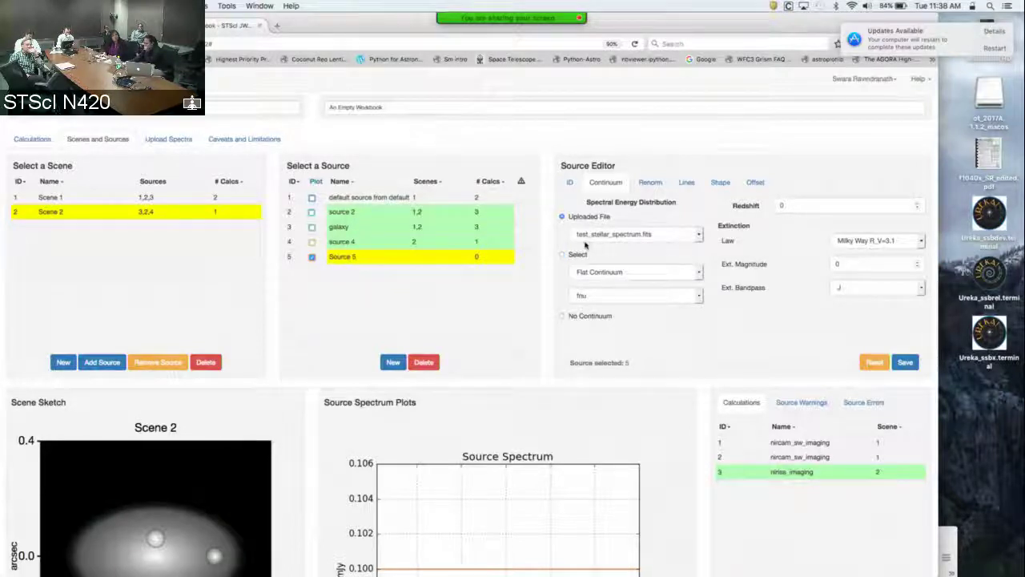
left_click(699, 235)
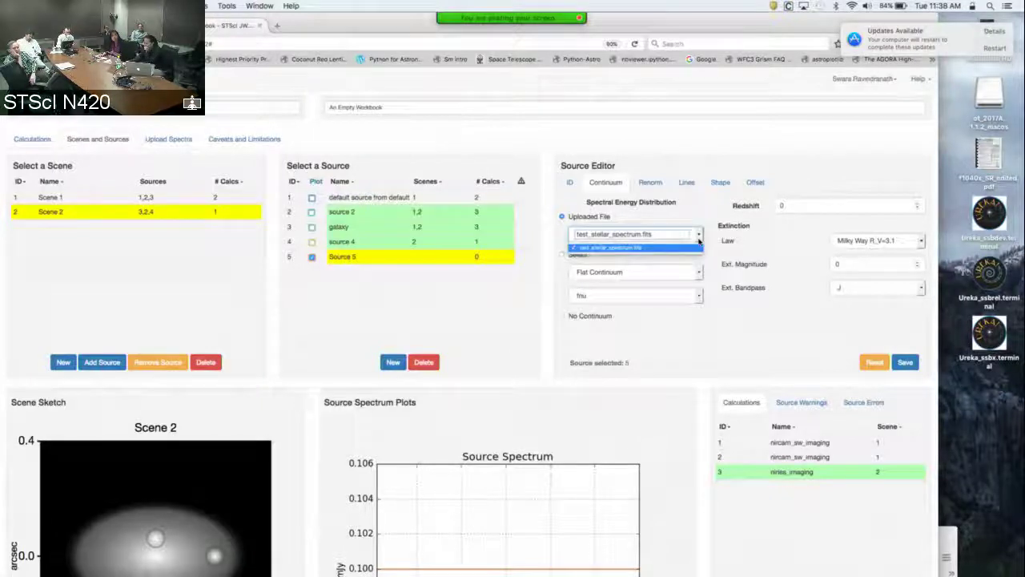
left_click(702, 247)
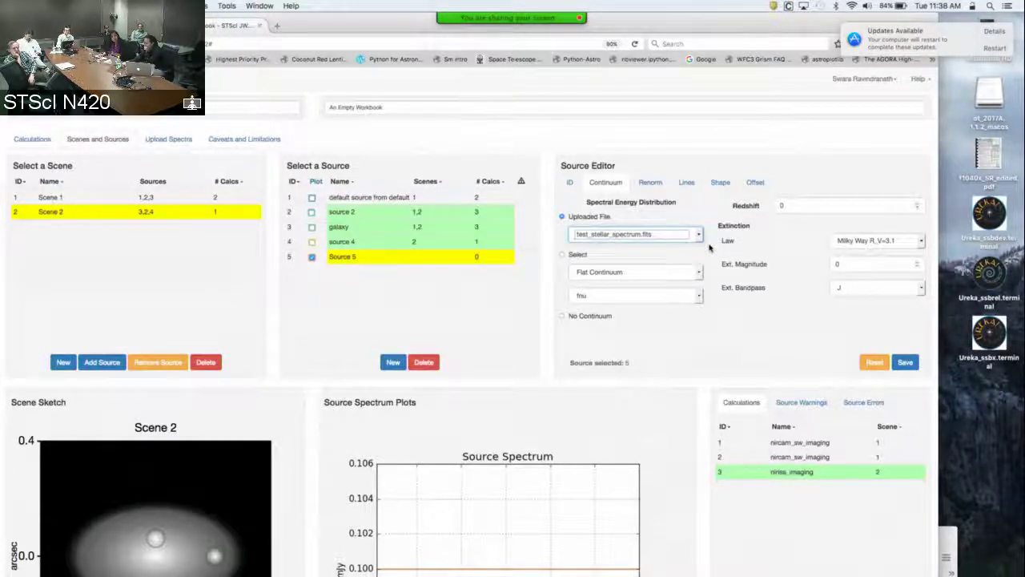
Normalize the test_star source in bandpass to 5.5 ujy, save it, and examine its source spectrum plot
left_click(649, 183)
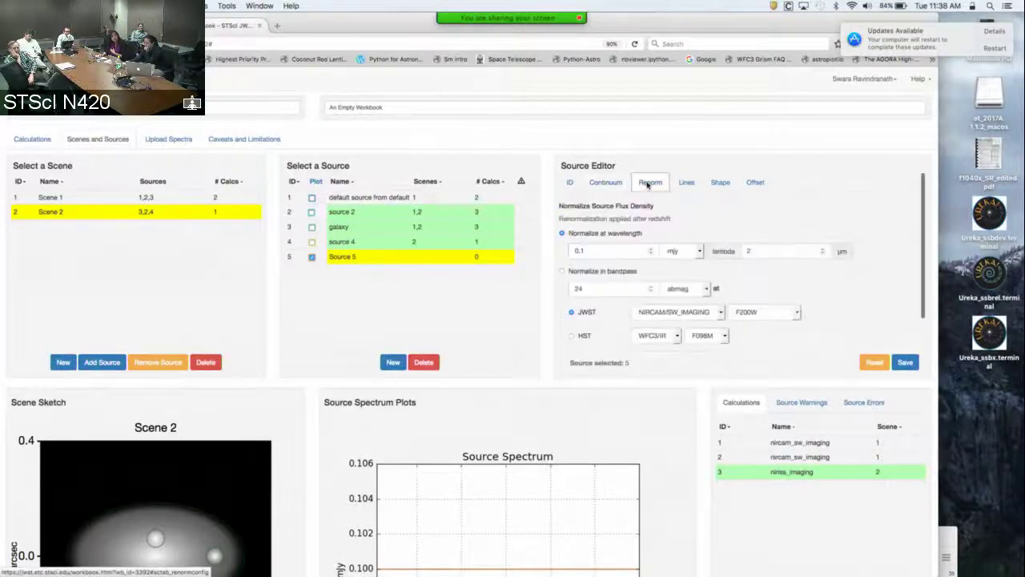
left_click(562, 272)
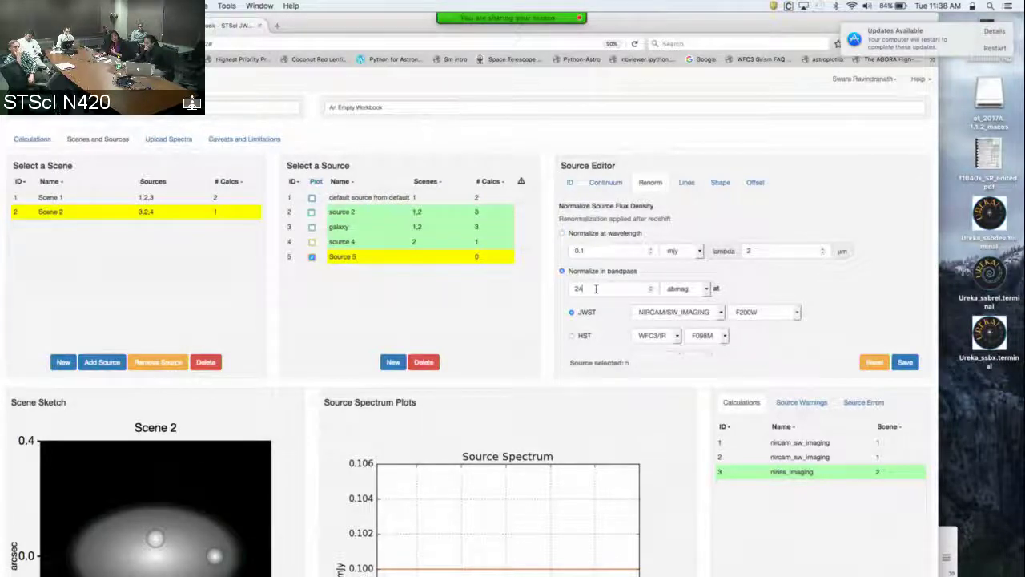
left_click(596, 289)
key("BackSpace")
key("BackSpace")
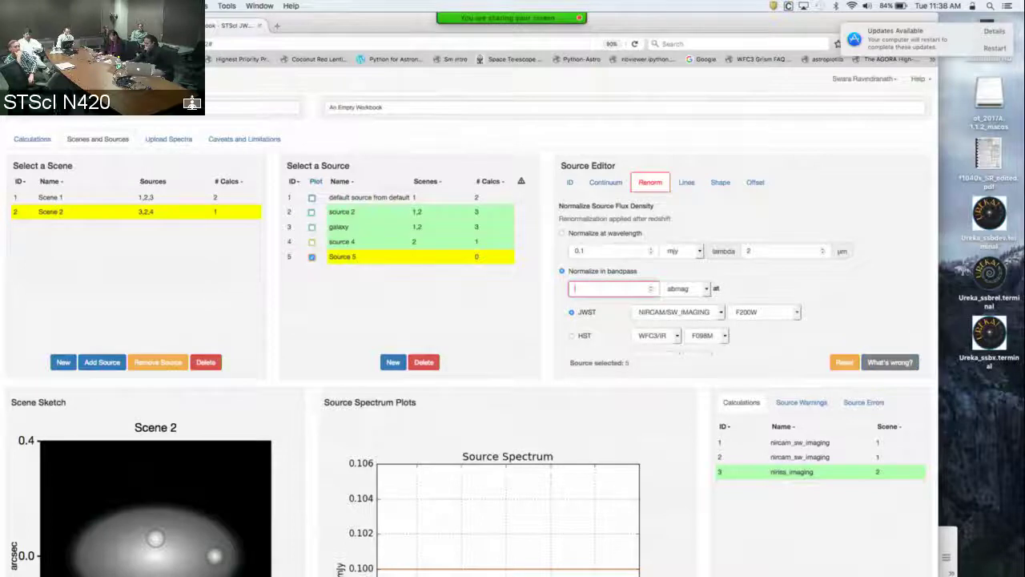
type("5.5")
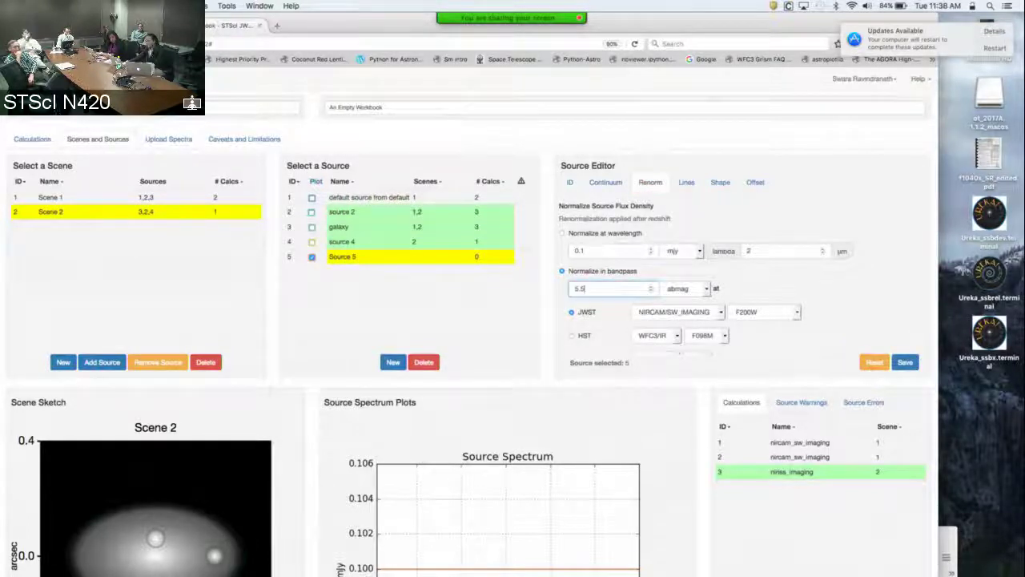
left_click(705, 290)
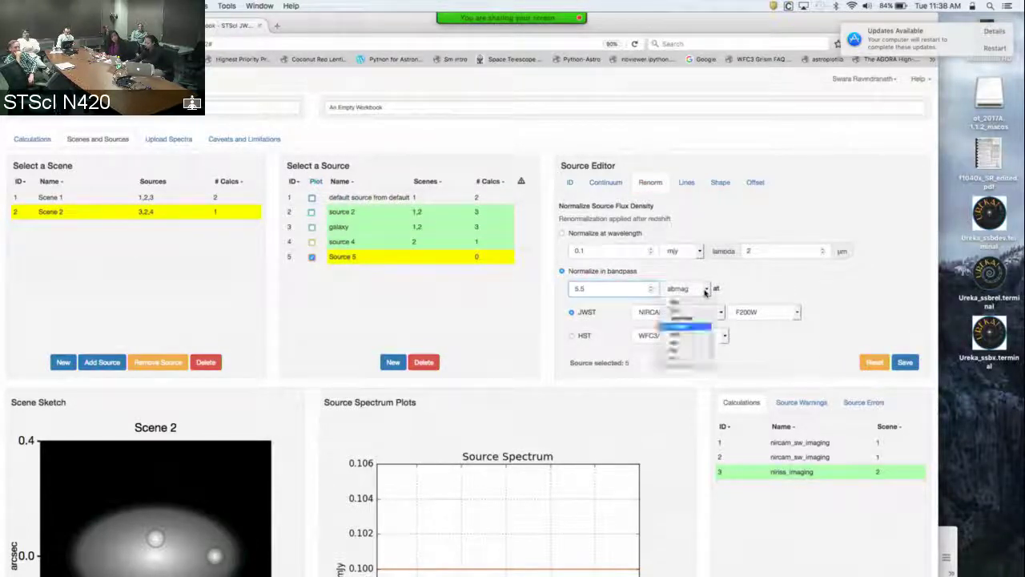
left_click(696, 343)
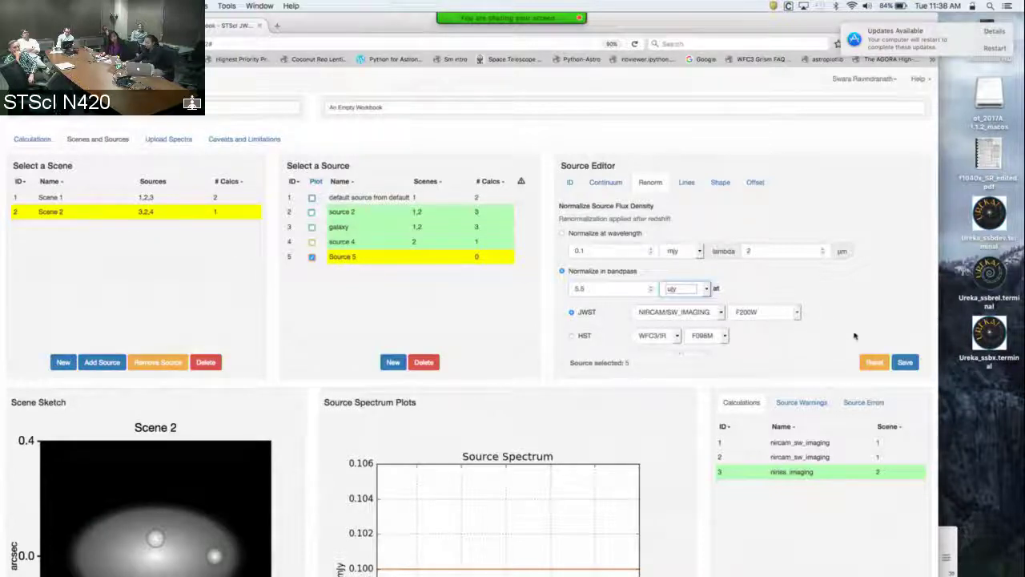
left_click(905, 363)
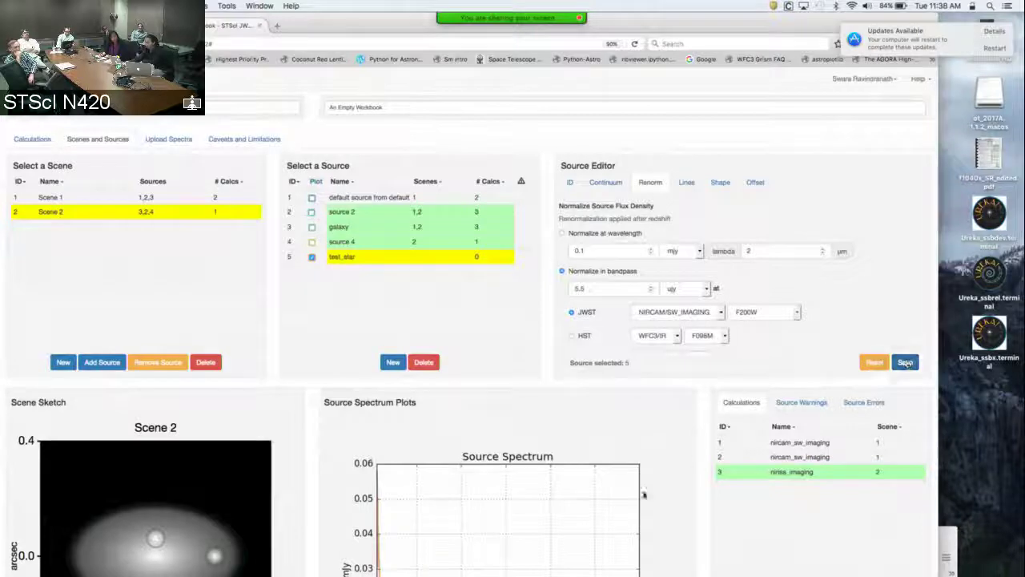
scroll(644, 491, "down", 3)
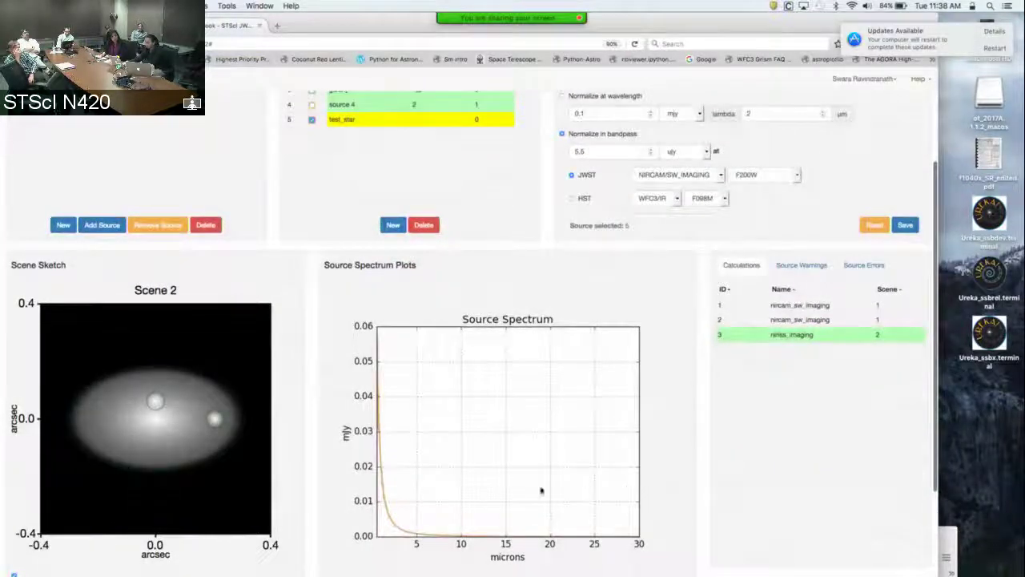
scroll(425, 503, "up", 3)
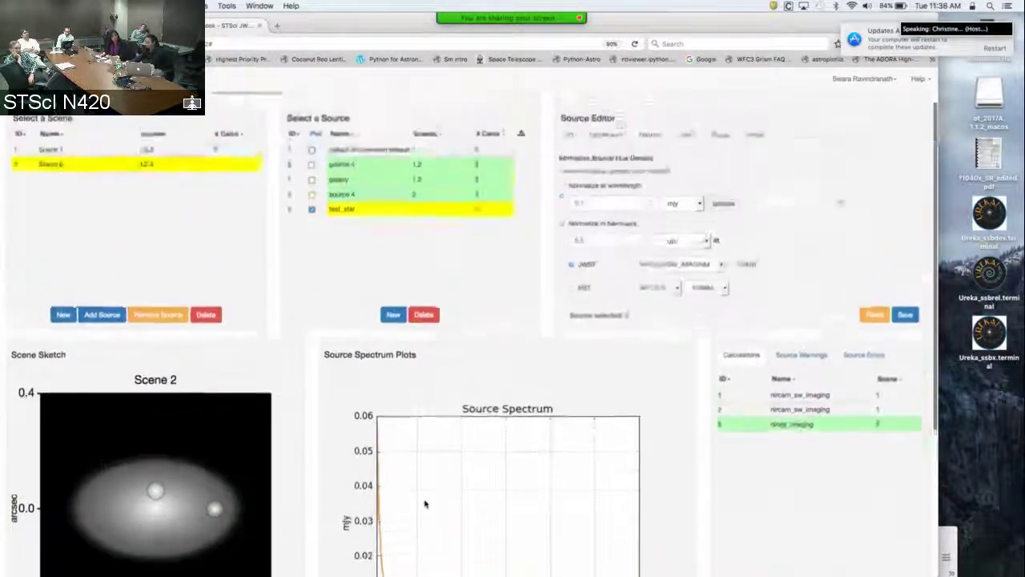
Create a new scene, Scene 3, and add the test_star source to it
left_click(61, 363)
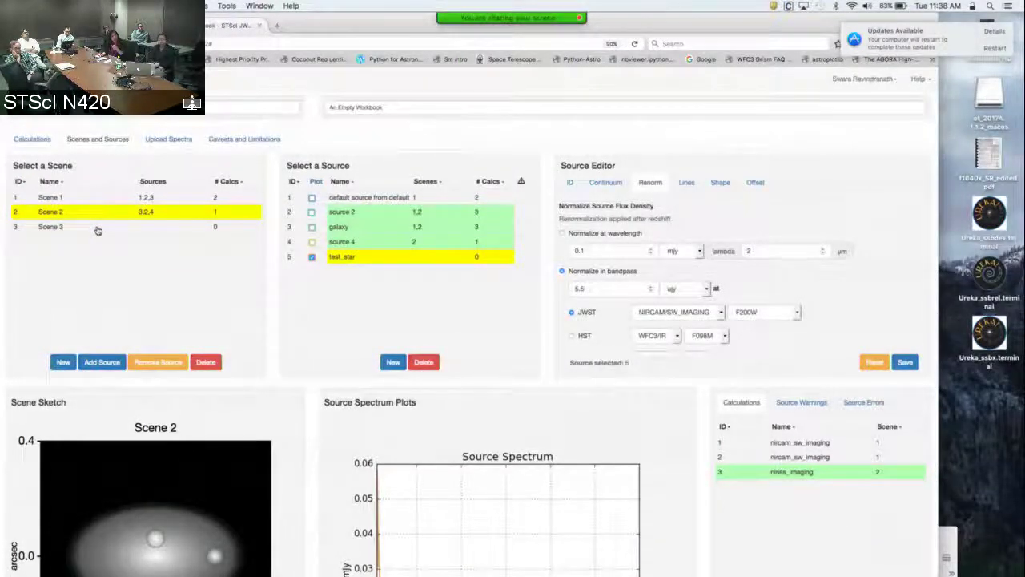
left_click(97, 228)
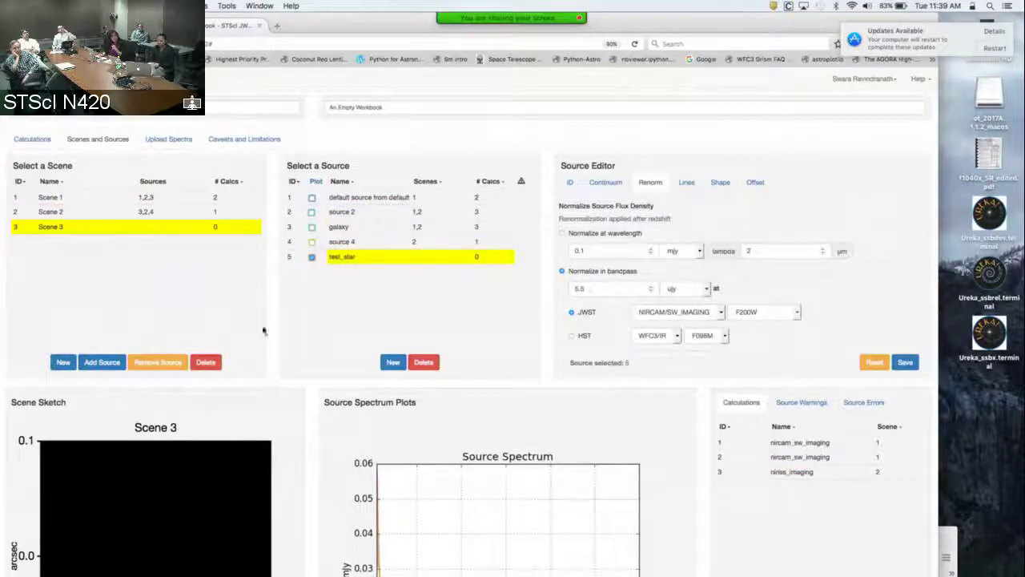
left_click(103, 365)
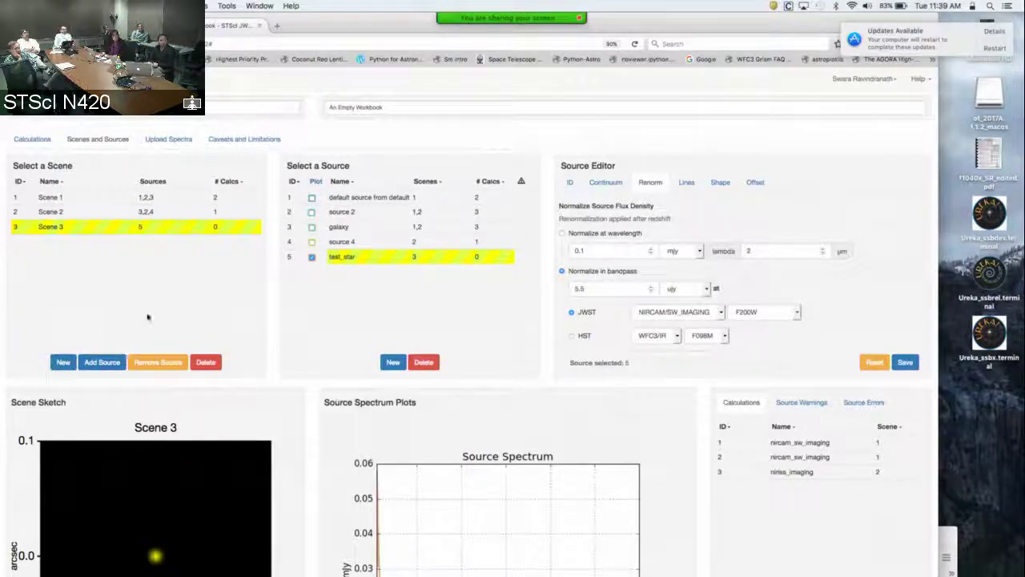
Add a new NIRCam SW Imaging calculation and assign Scene 3 to it
left_click(31, 139)
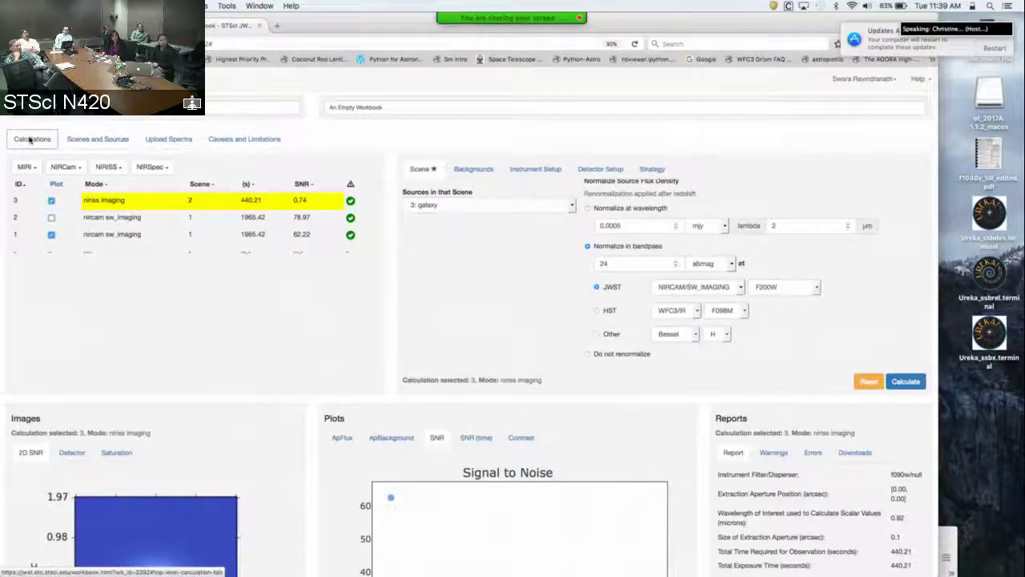
left_click(76, 166)
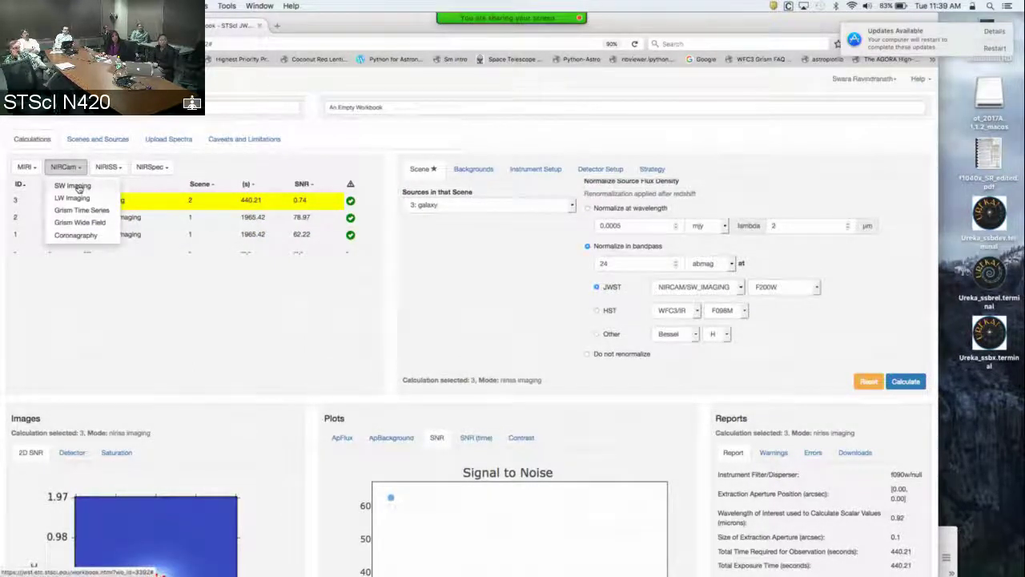
left_click(78, 186)
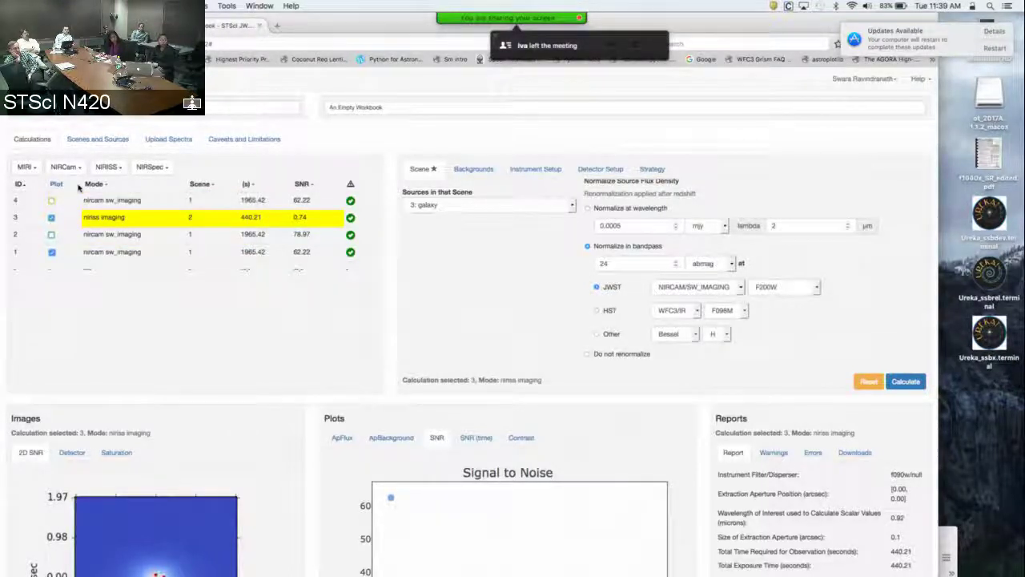
left_click(253, 200)
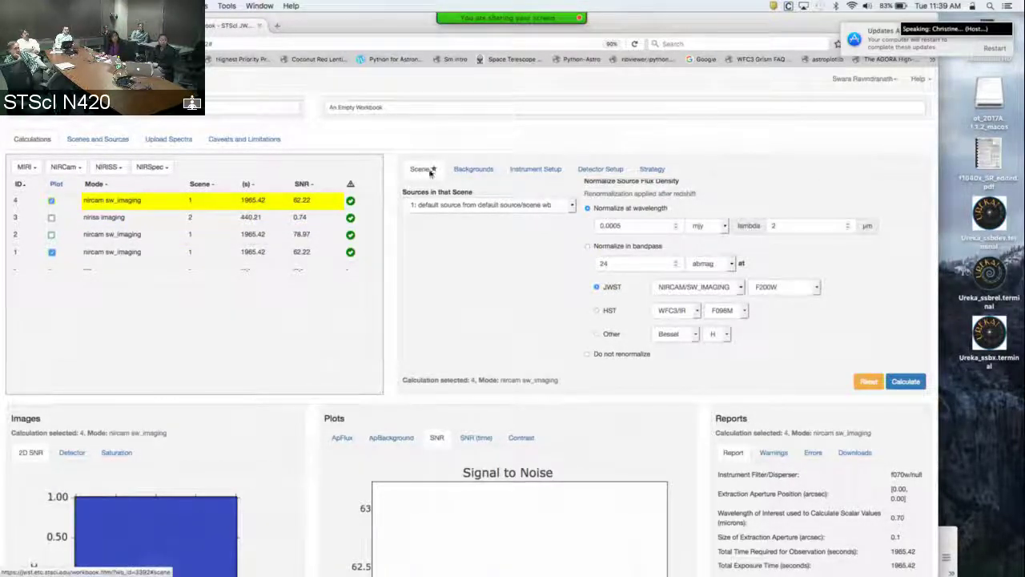
left_click(431, 170)
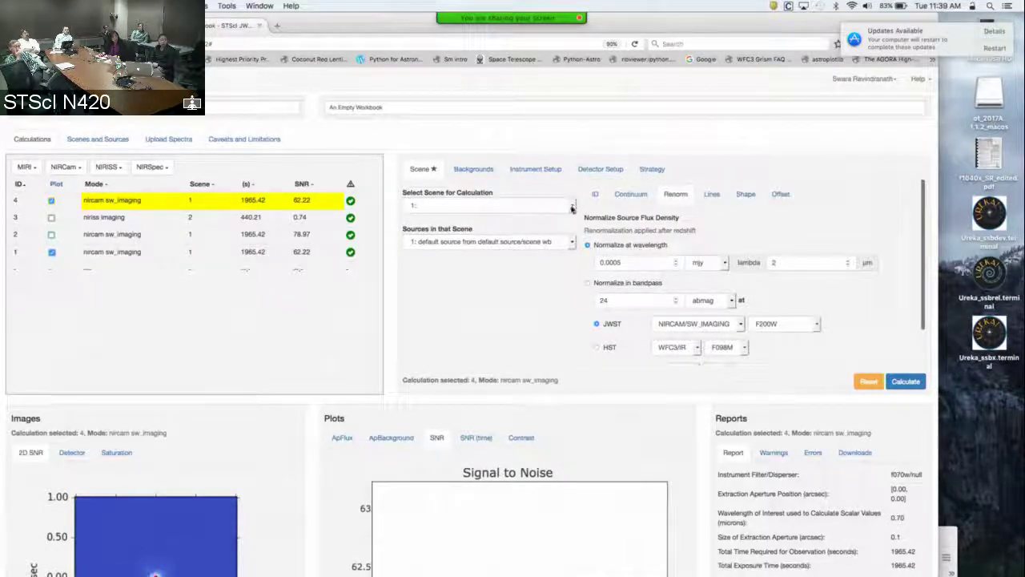
left_click(572, 208)
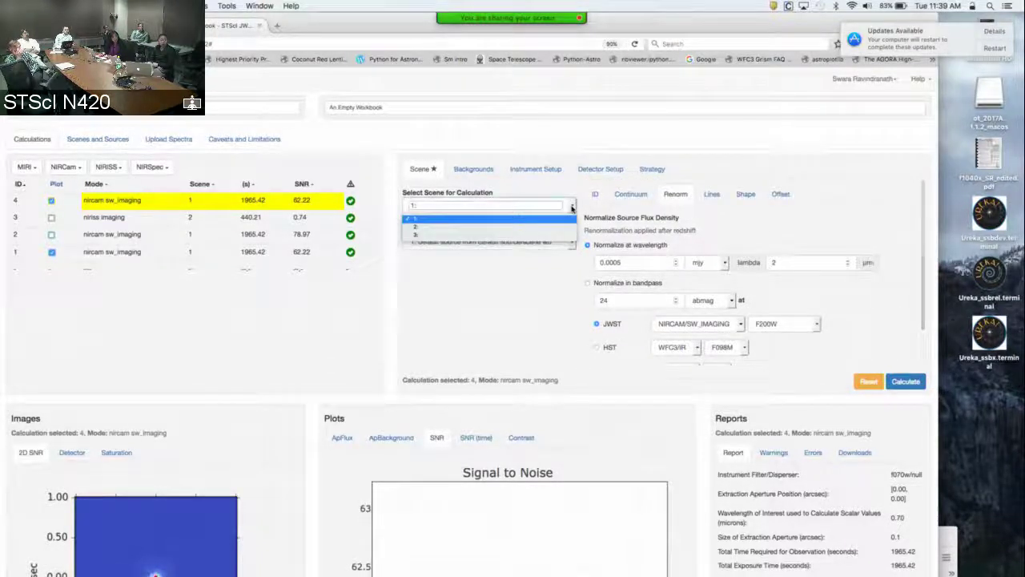
left_click(558, 235)
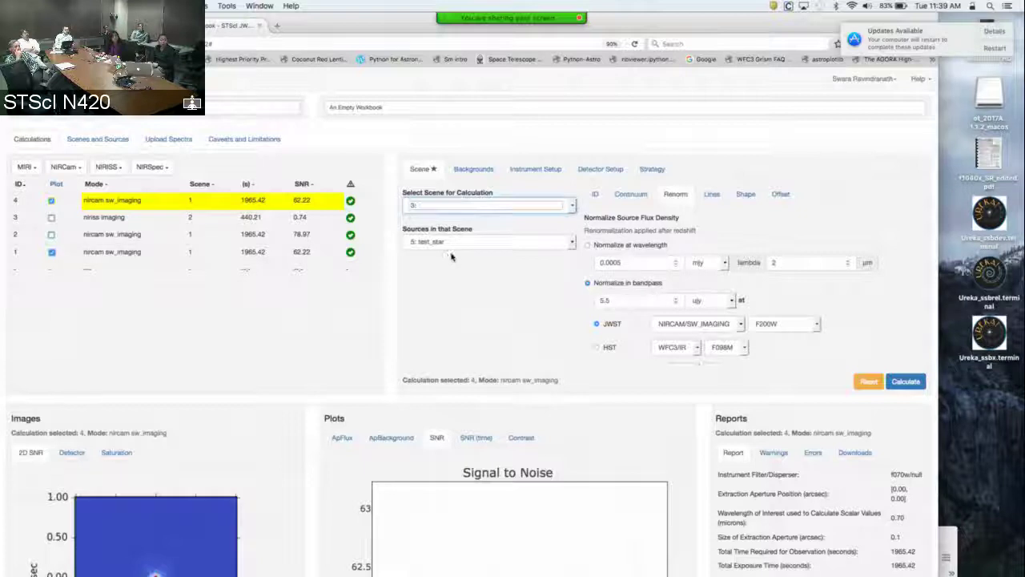
Set the hours of the right ascension to 17 in the new calculation's background position
left_click(471, 169)
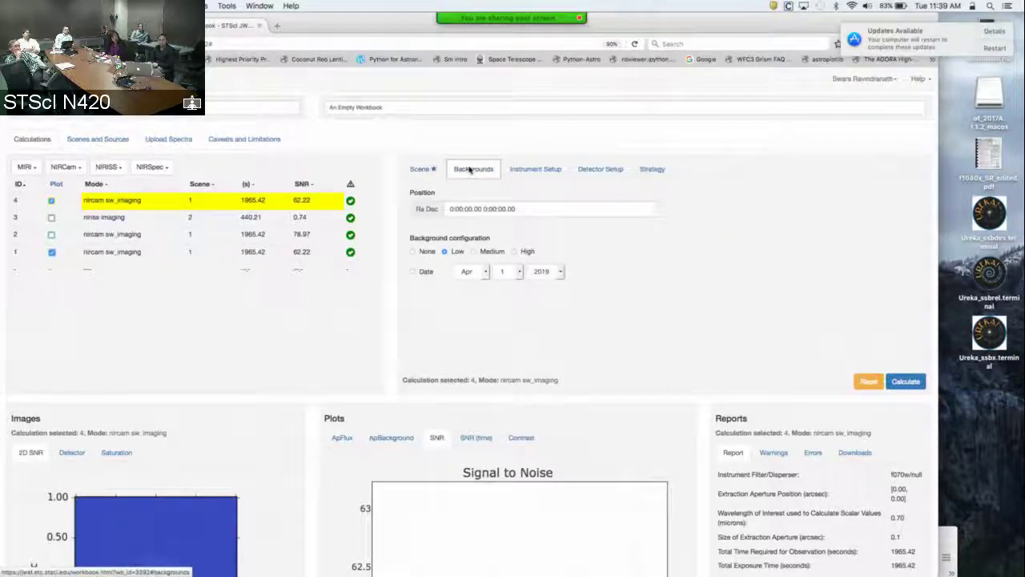
left_click(451, 208)
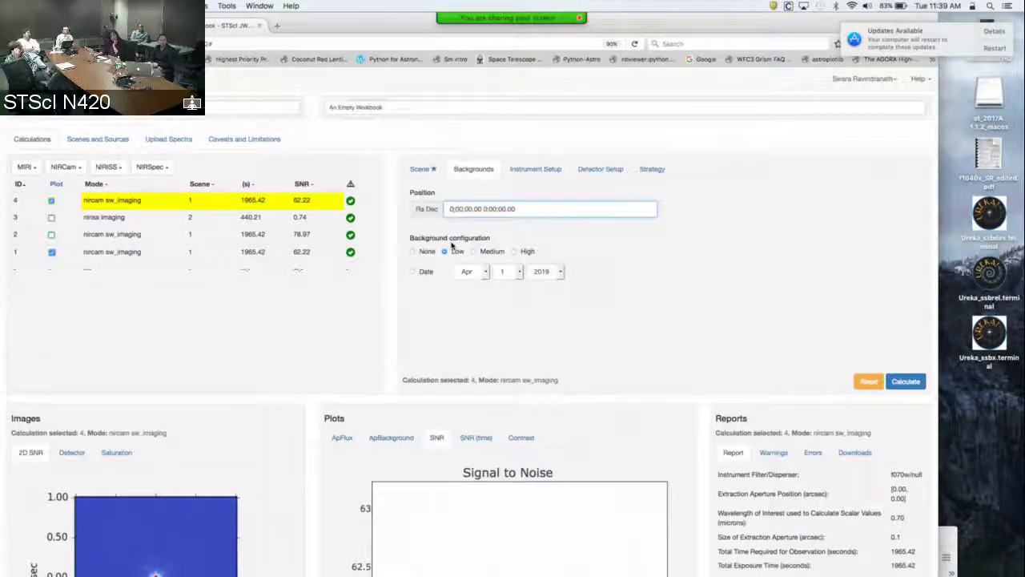
key("Delete")
key("Delete")
type("17:")
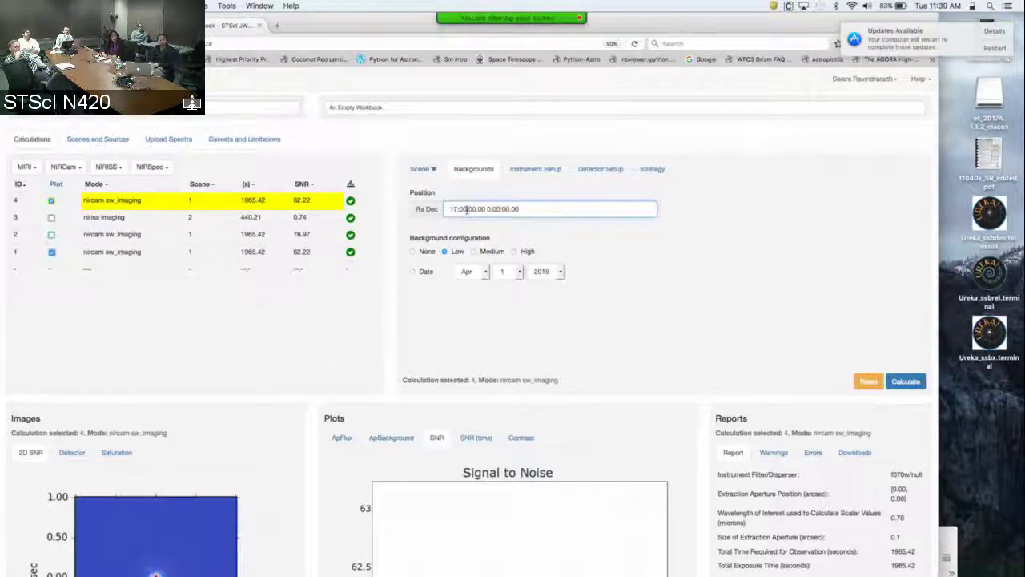
Set the right ascension of the background position to 17:26:44.00
key("BackSpace")
key("BackSpace")
type("1")
key("BackSpace")
type("20:")
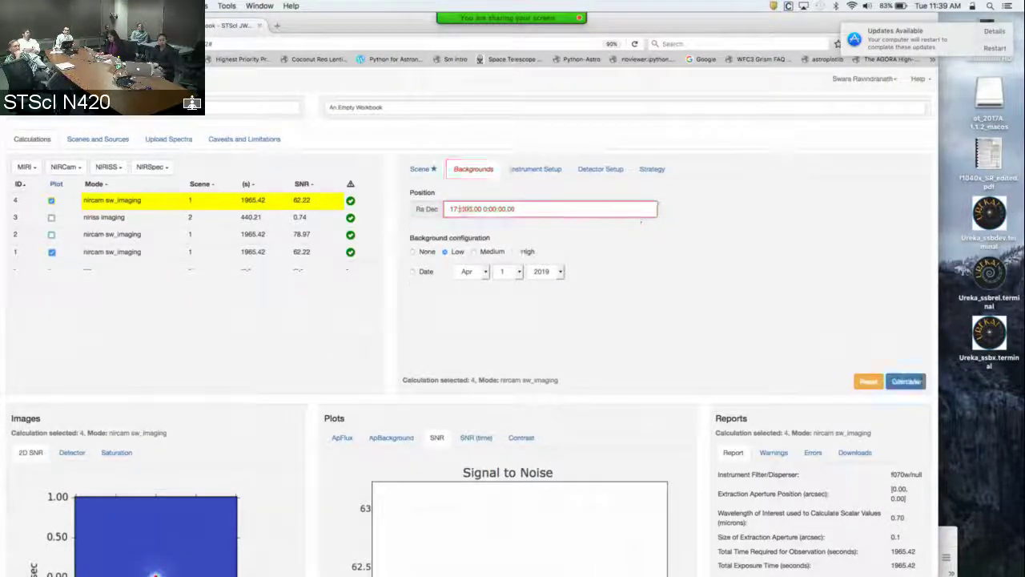
key("BackSpace")
key("BackSpace")
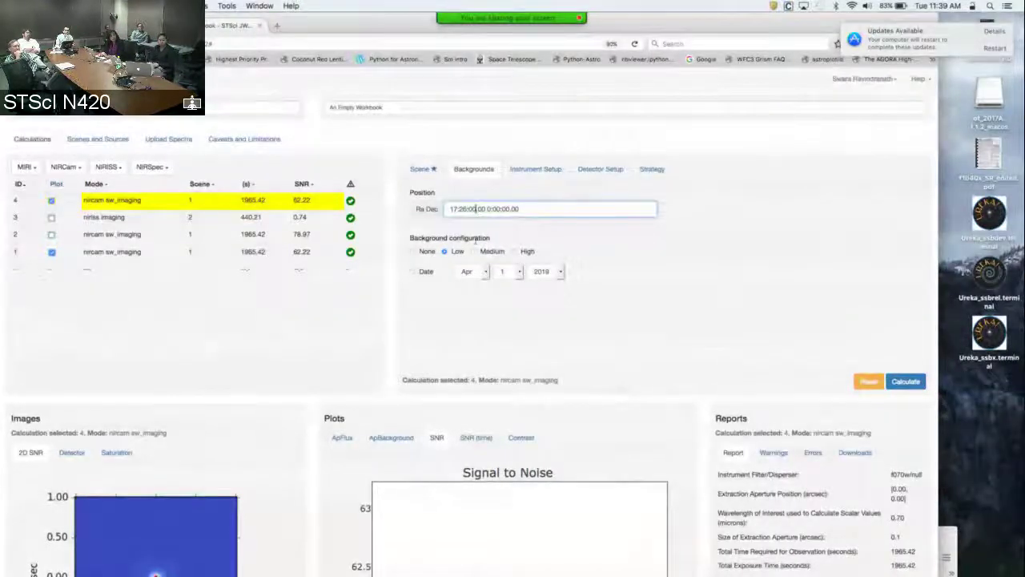
type("6:")
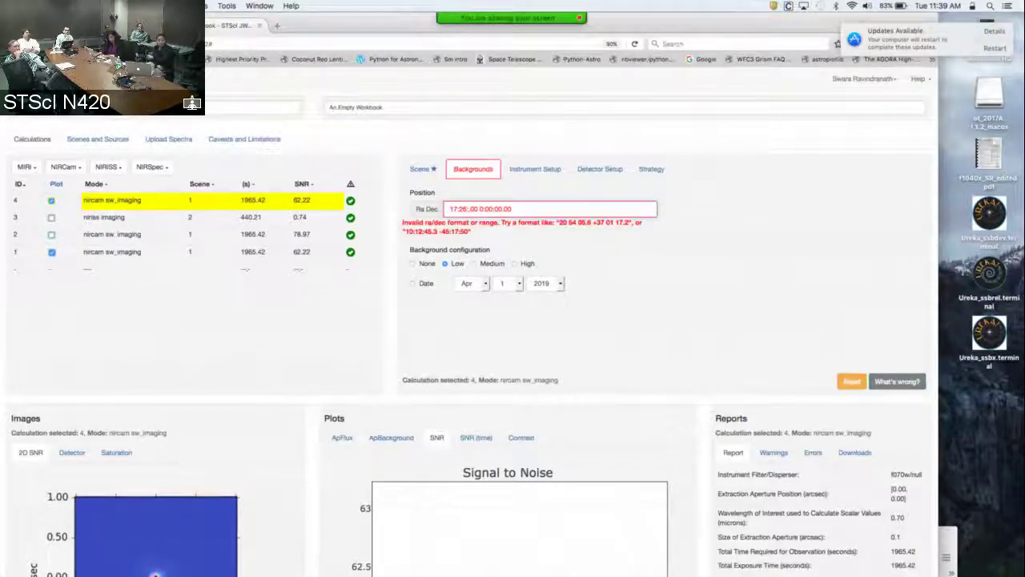
type("44")
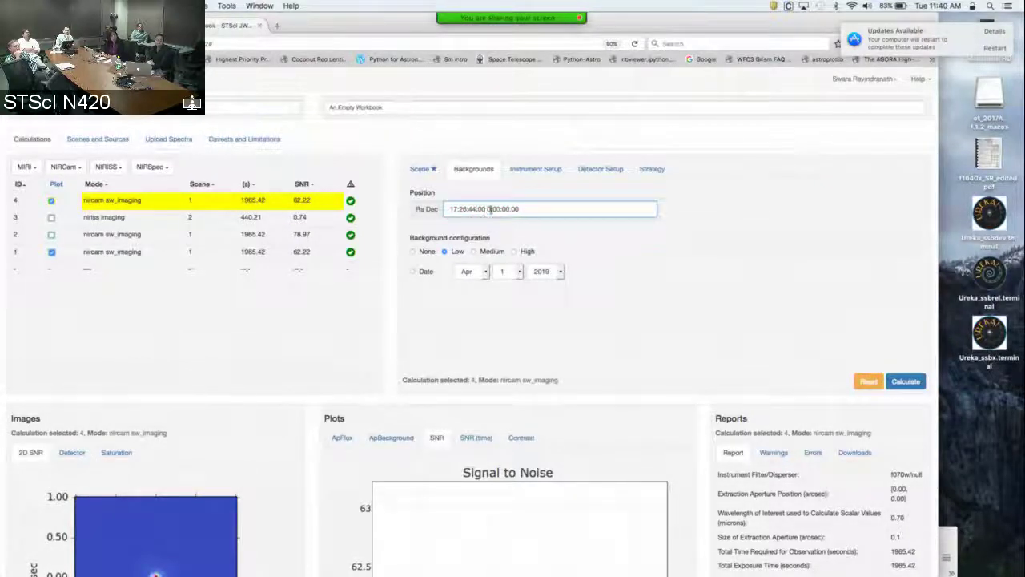
Set the declination of the background position to -73:19:56.00
key("BackSpace")
type("-")
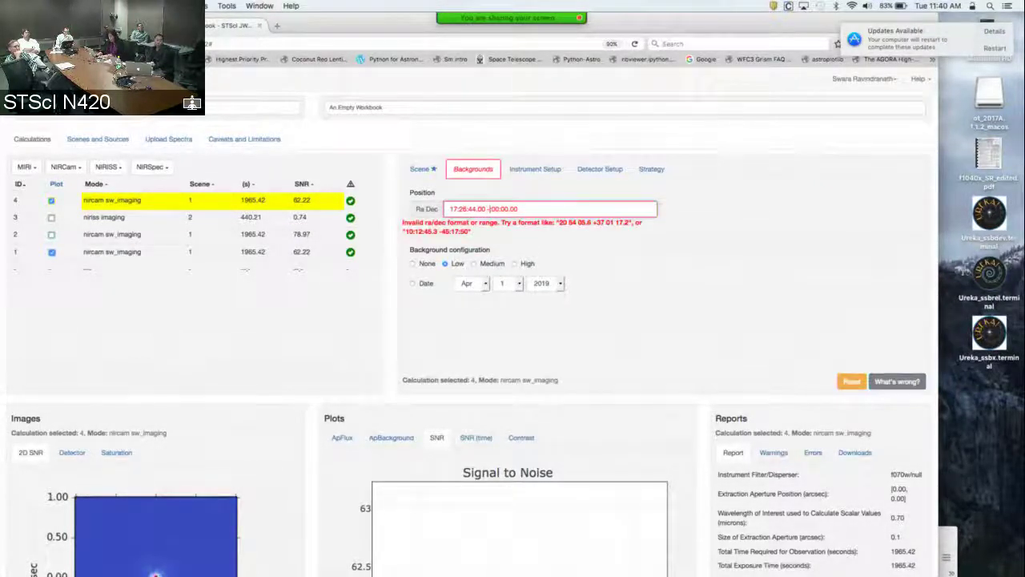
type("73")
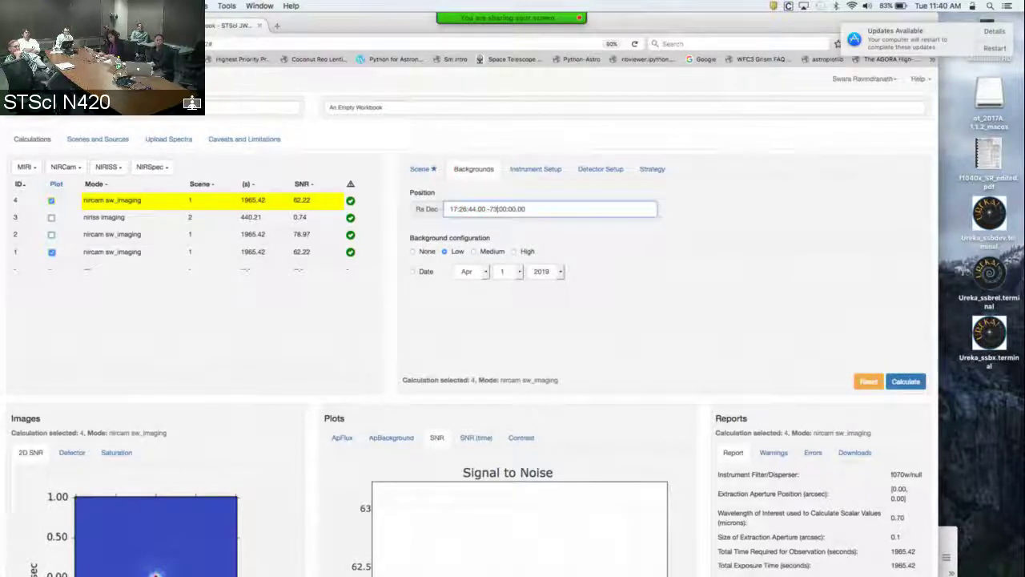
left_click(506, 210)
key("BackSpace")
key("BackSpace")
key("BackSpace")
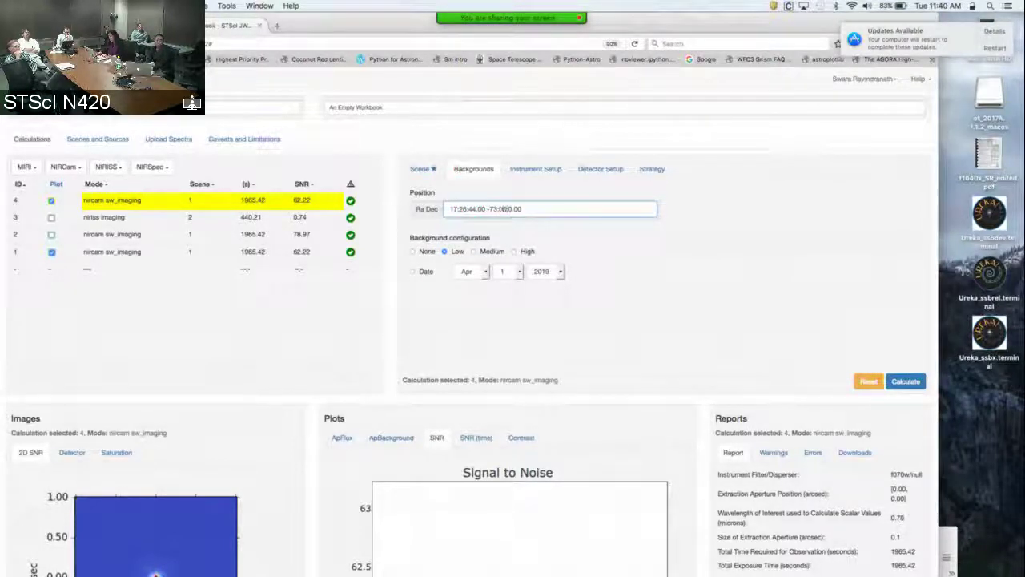
type("1:9")
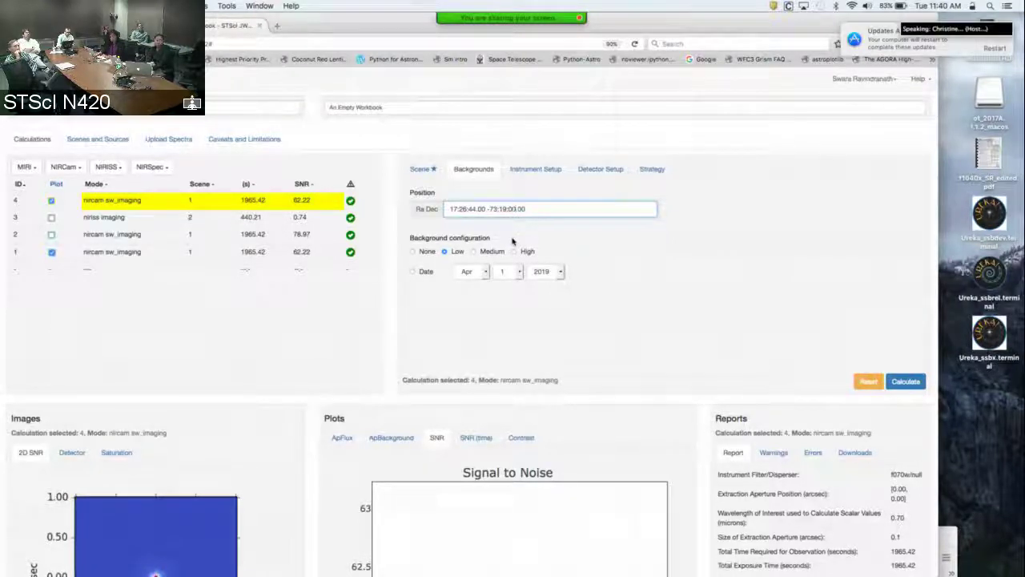
left_click(522, 209)
key("BackSpace")
type("56.00")
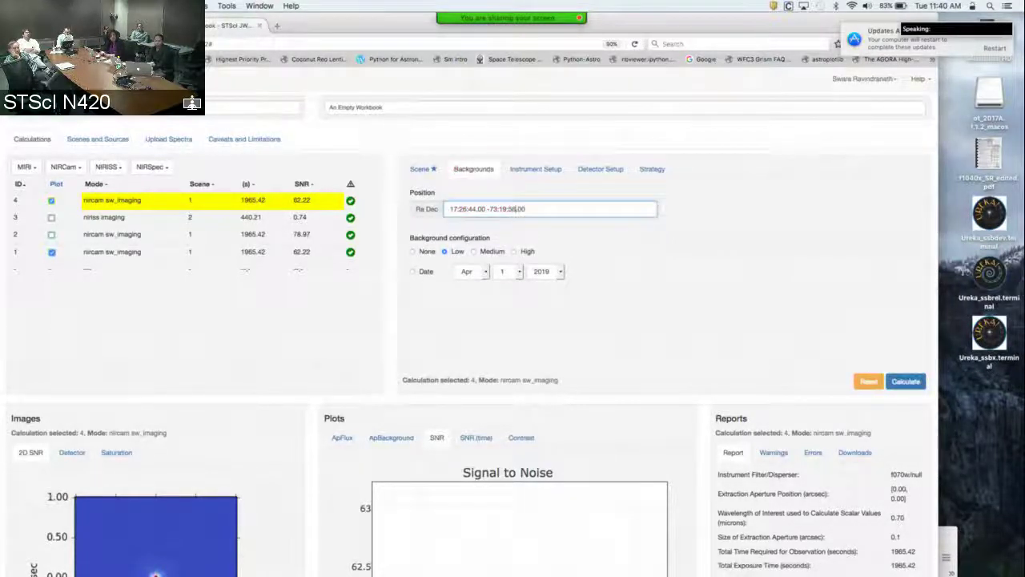
left_click(615, 256)
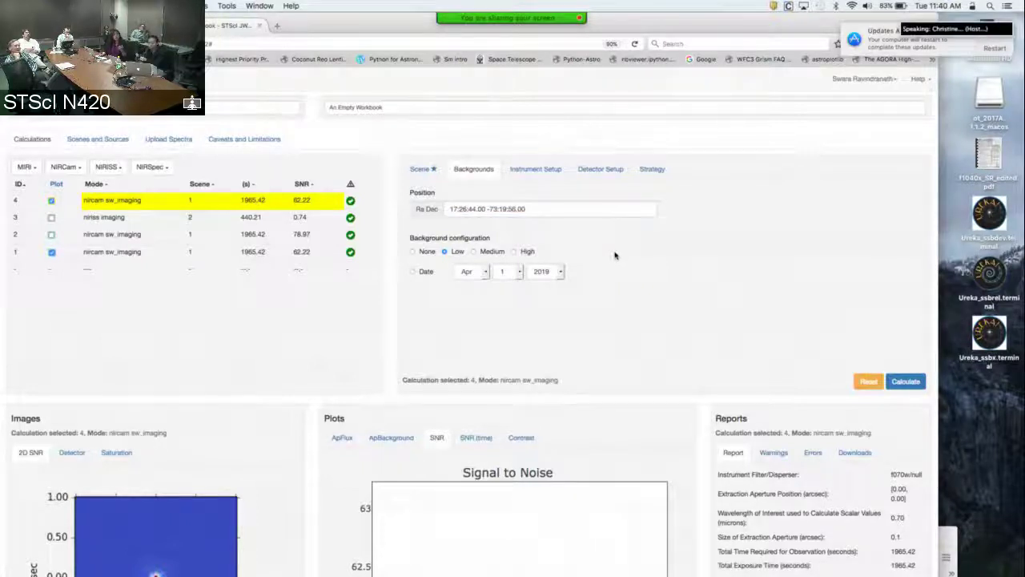
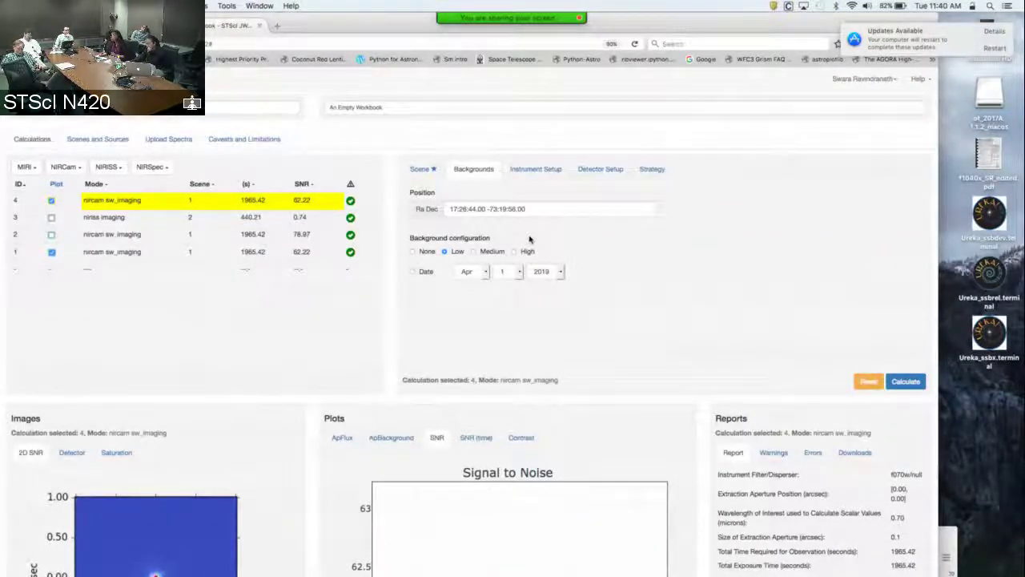
Switch the background configuration to a specific date and set the month and day to Jun 19
left_click(413, 273)
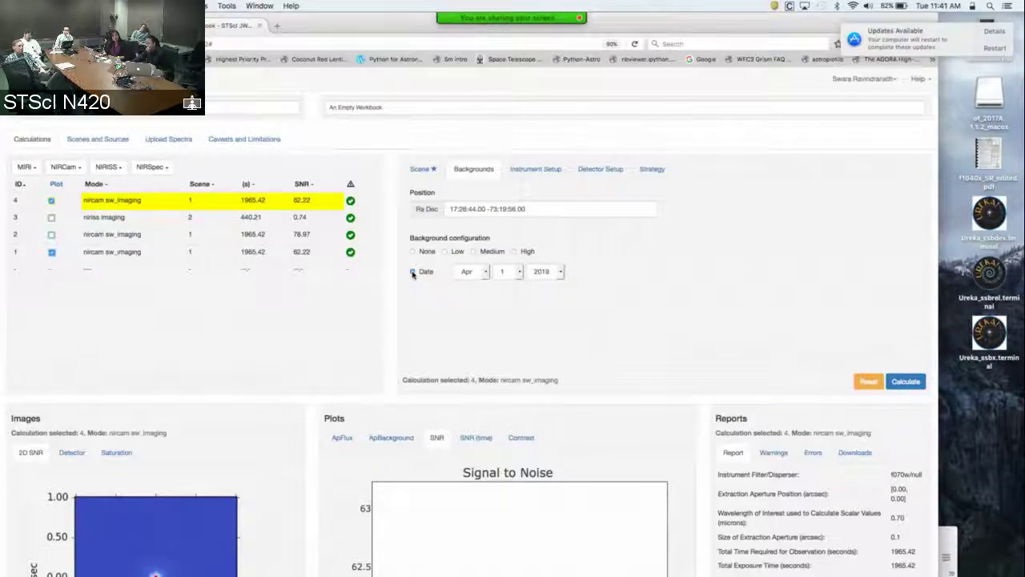
left_click(478, 272)
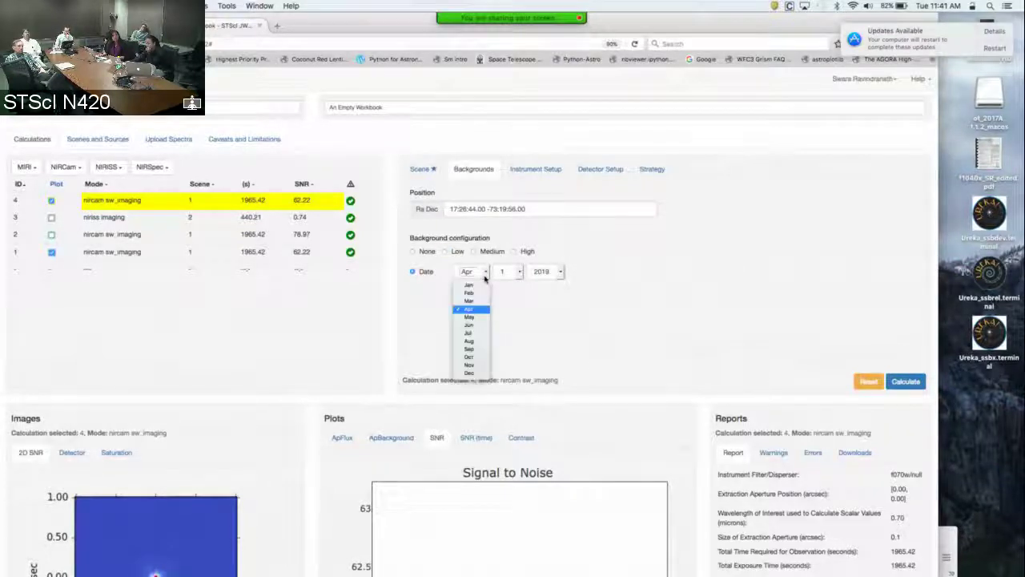
left_click(483, 326)
left_click(519, 275)
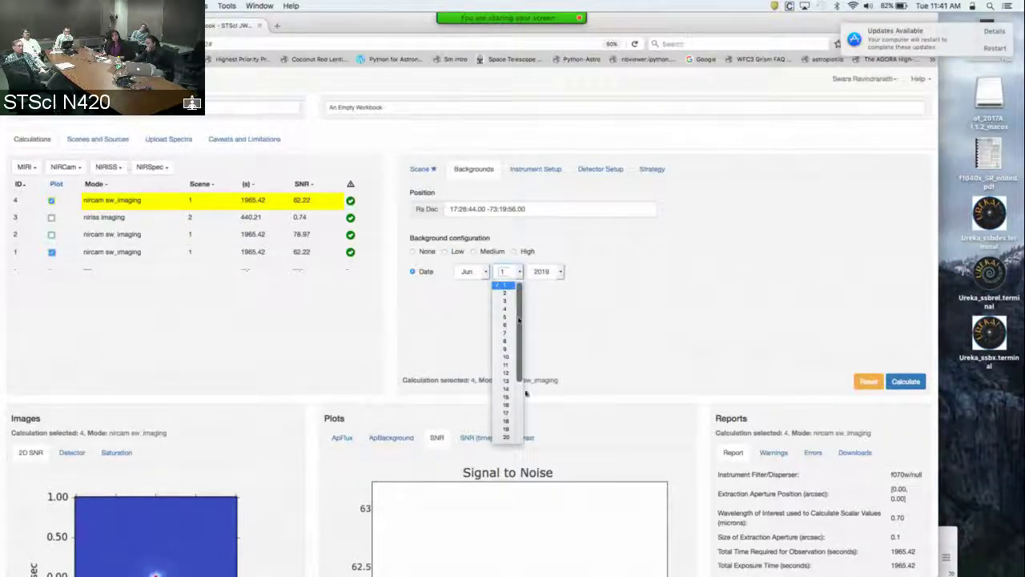
left_click(513, 429)
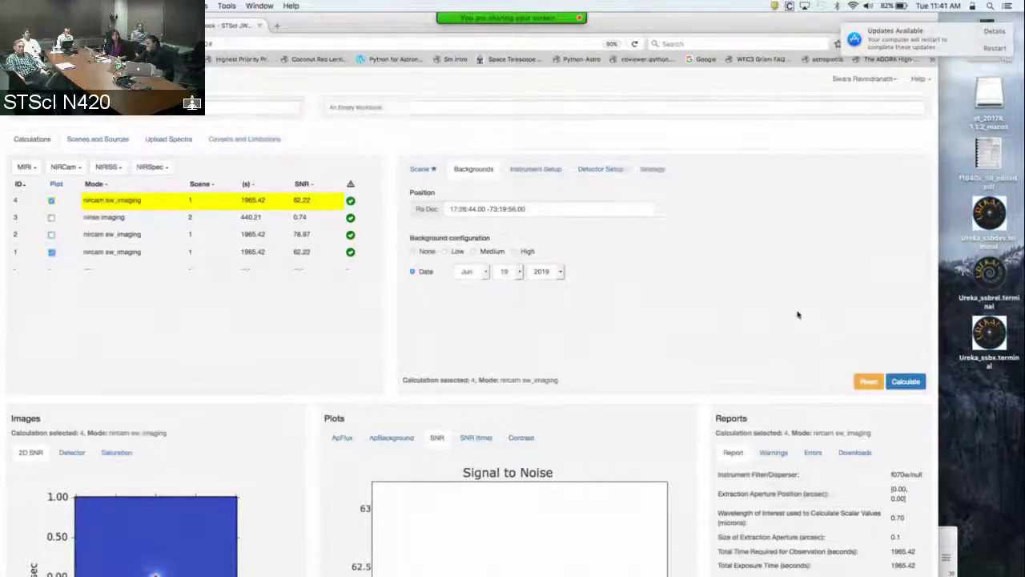
Choose the F150W filter and the MEDIUM8 readout pattern for NIRCam calculation 4
left_click(534, 169)
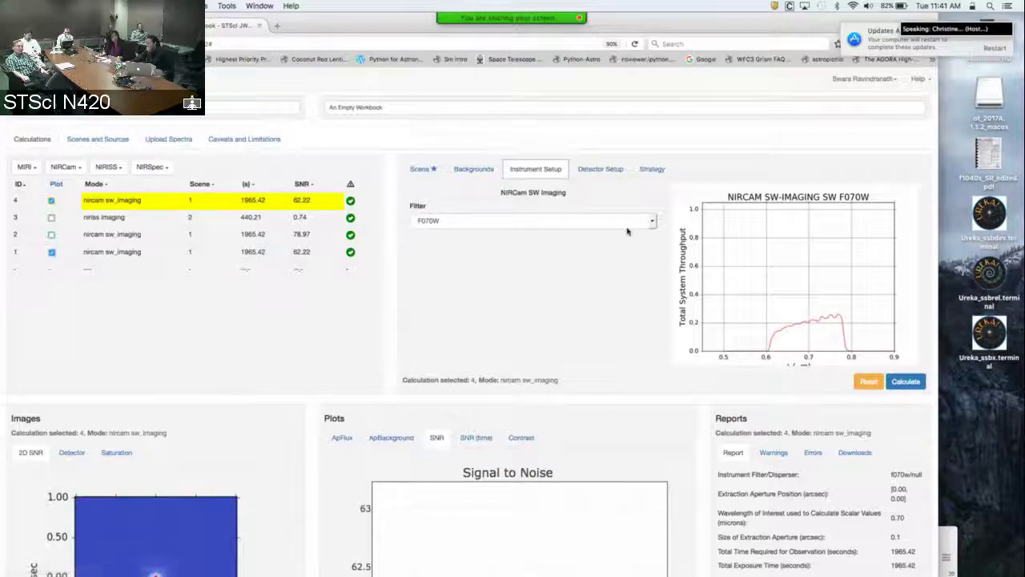
left_click(652, 222)
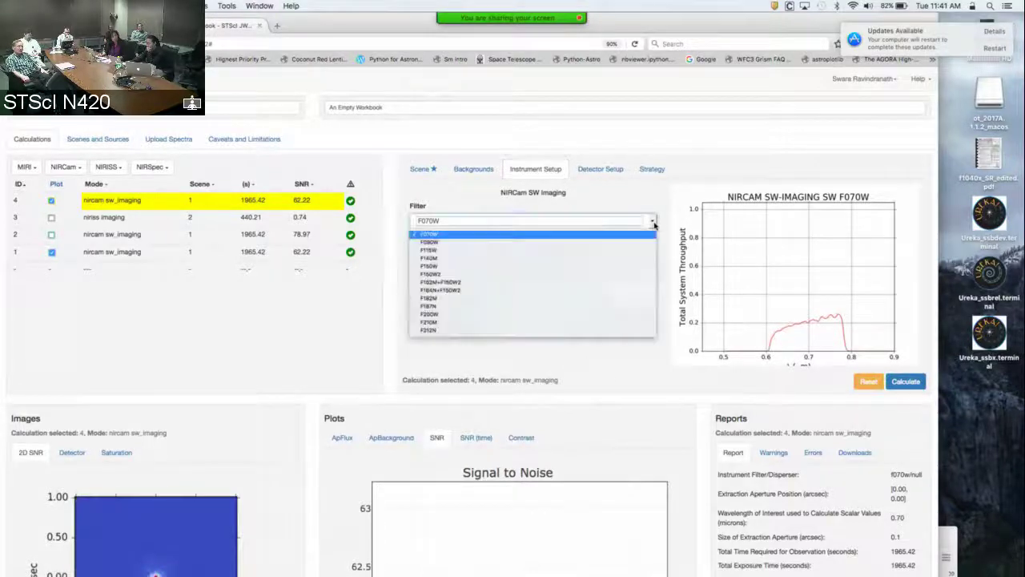
left_click(639, 268)
left_click(601, 170)
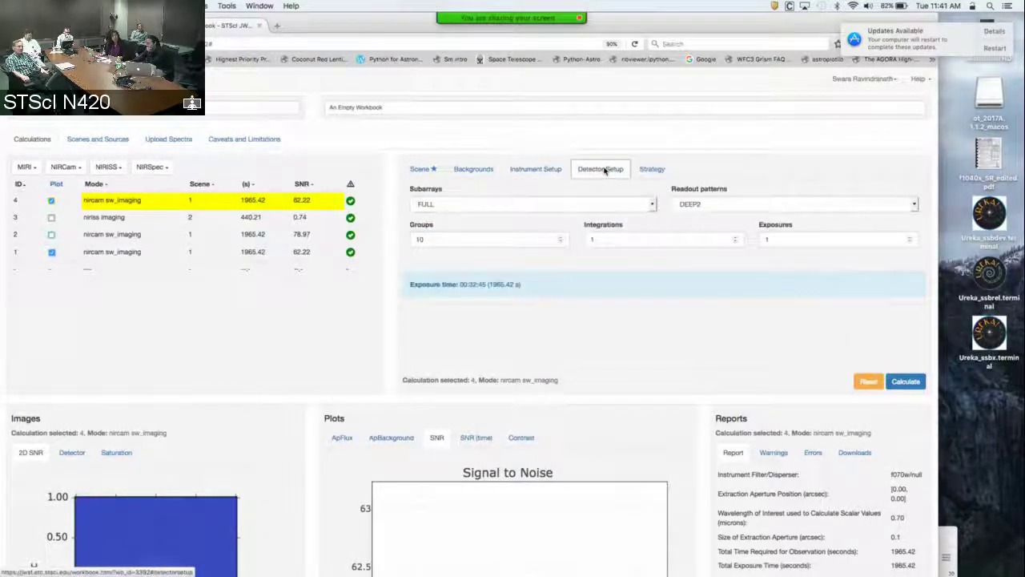
left_click(914, 205)
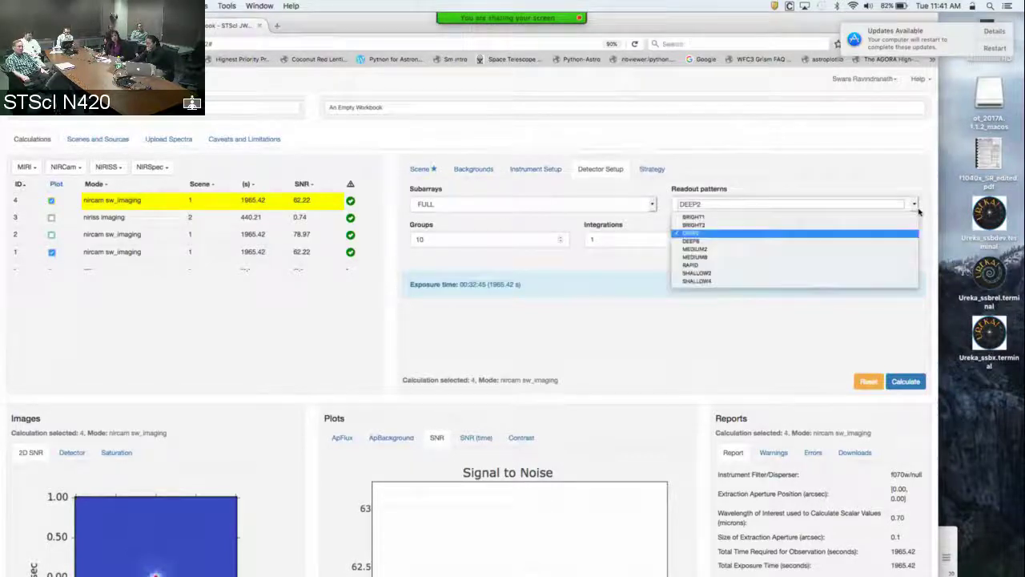
left_click(899, 258)
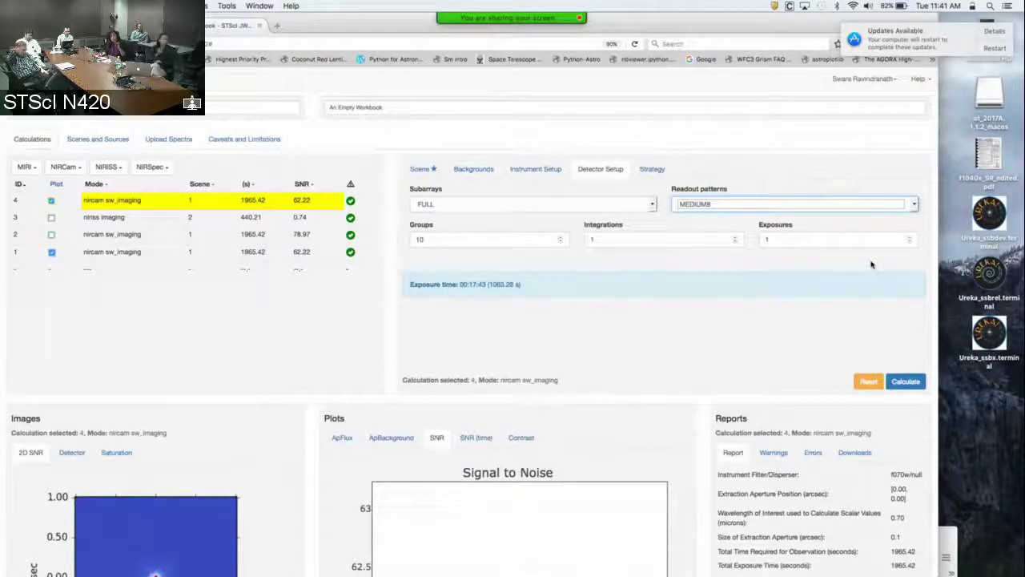
Centre the extraction aperture on the test_star source and run calculation 4
left_click(652, 171)
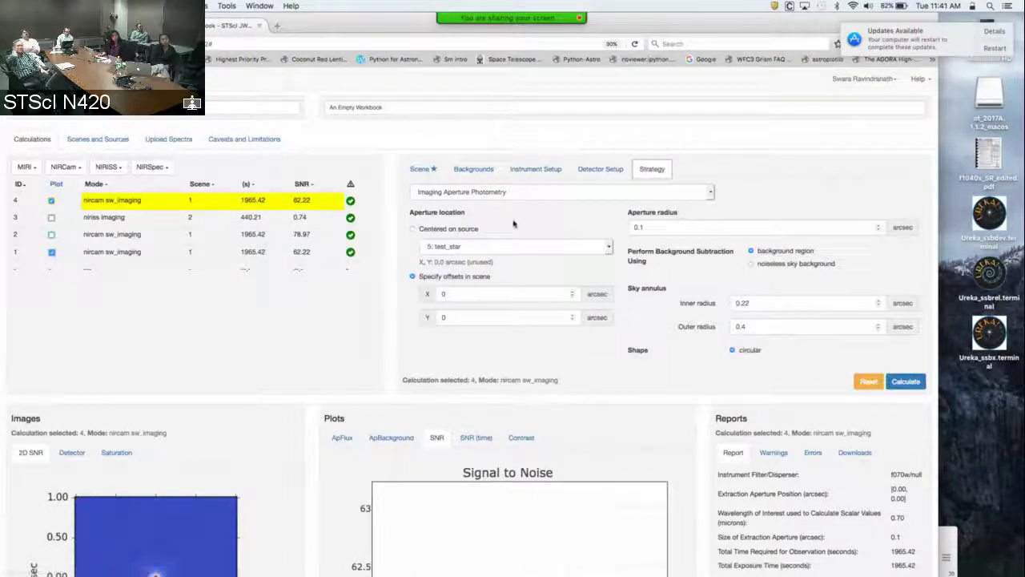
left_click(412, 229)
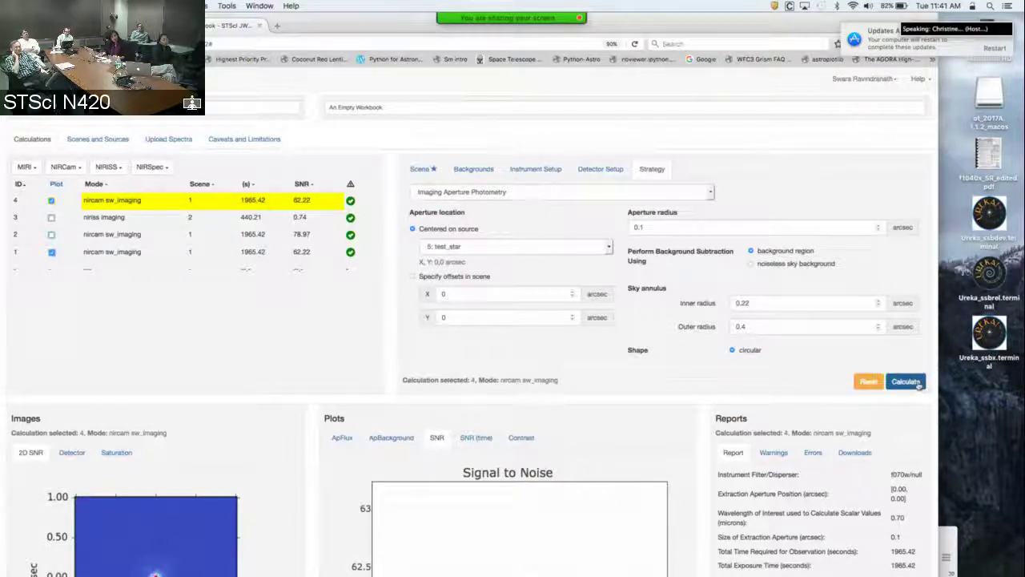
left_click(919, 383)
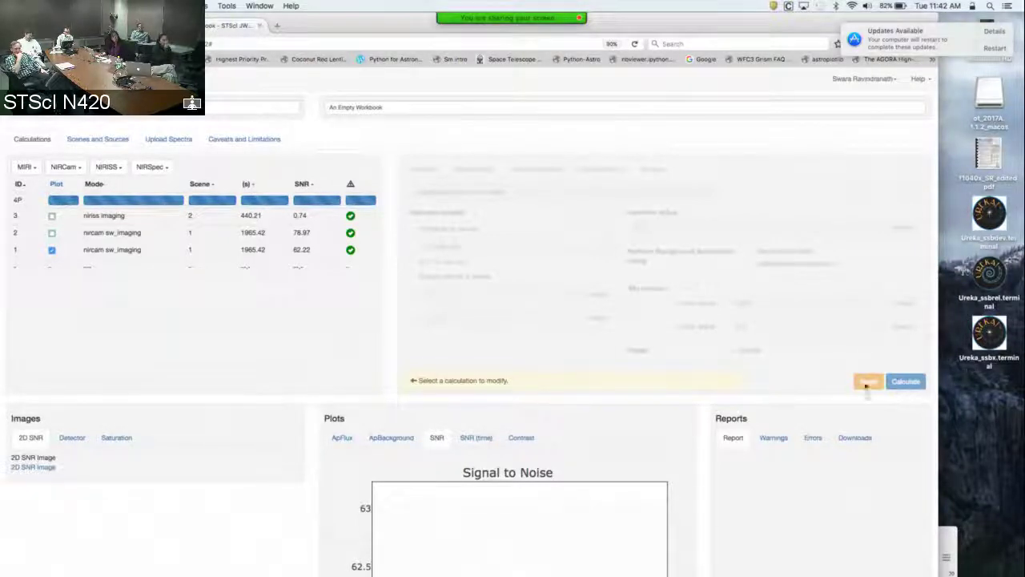
Exclude calculation 1 from the plots once the results of calculation 4 have loaded
scroll(853, 385, "down", 3)
scroll(852, 385, "down", 1)
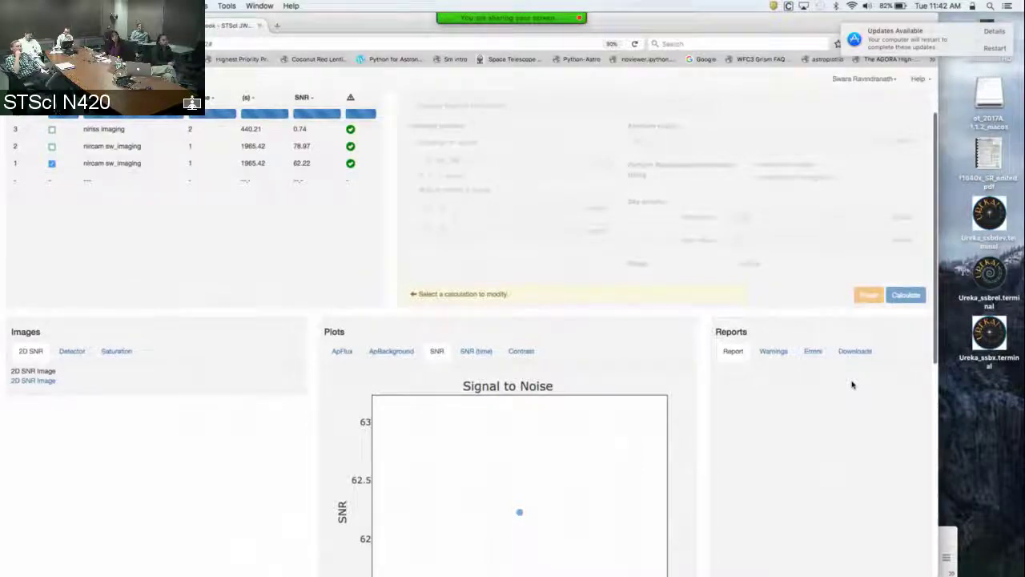
scroll(853, 385, "down", 1)
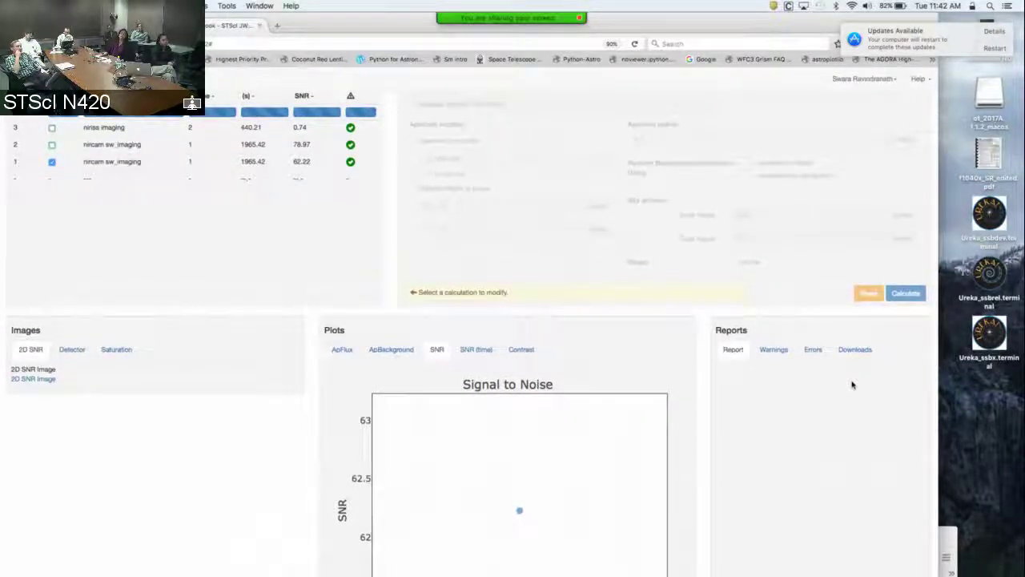
scroll(852, 385, "up", 1)
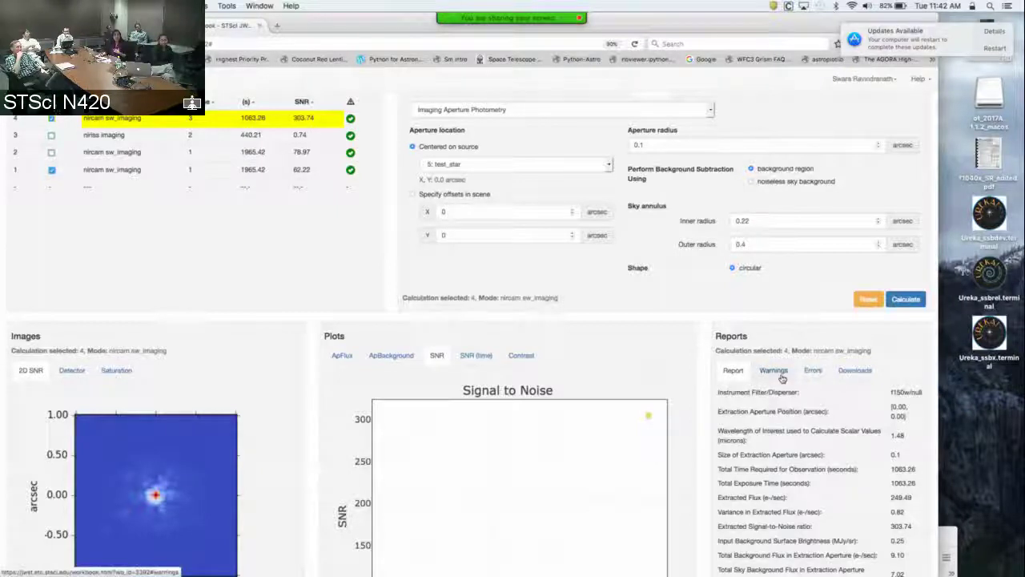
left_click(52, 170)
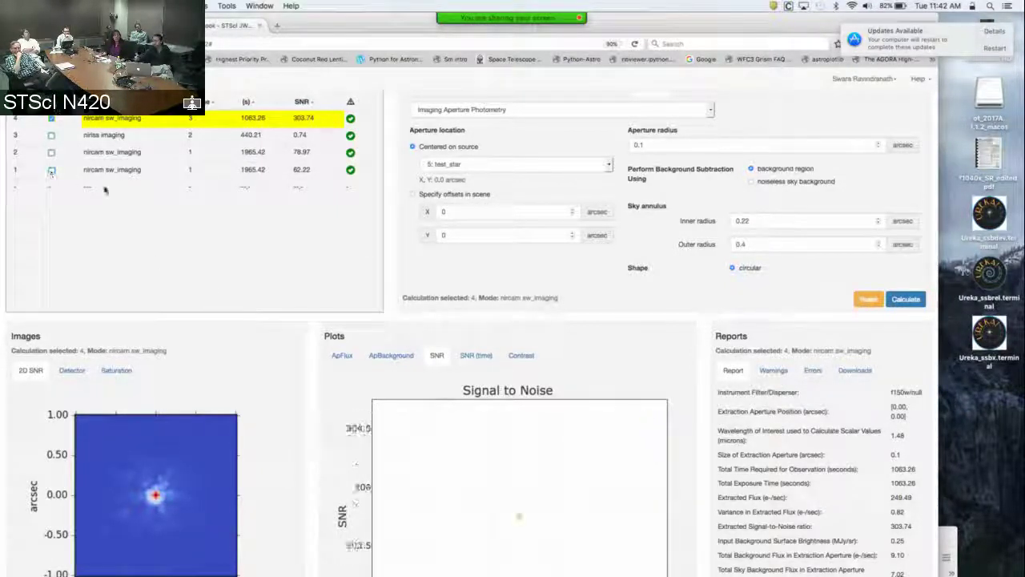
Add a NIRSpec Fixed Slit calculation to the workbook
scroll(132, 198, "up", 2)
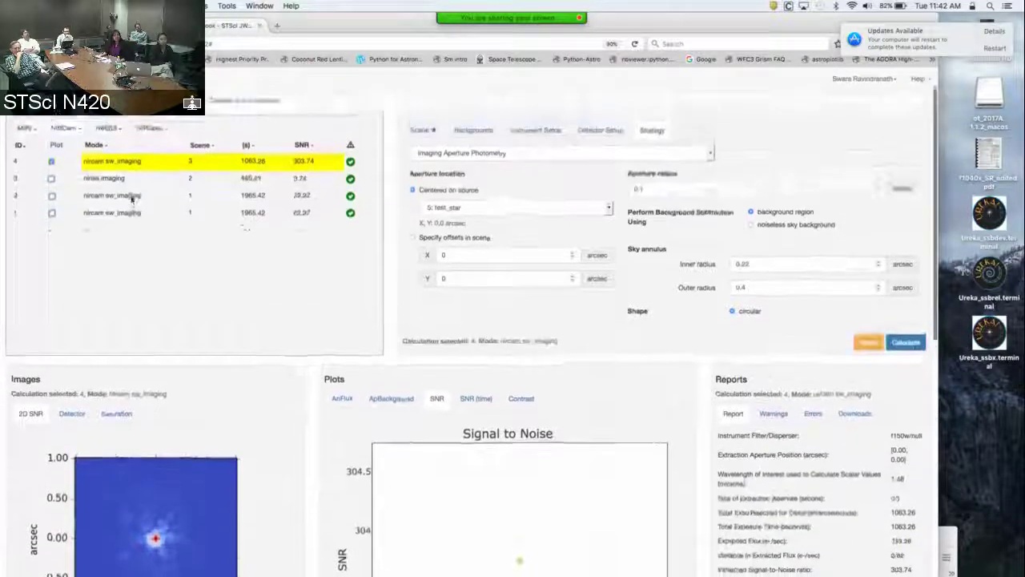
scroll(132, 199, "down", 1)
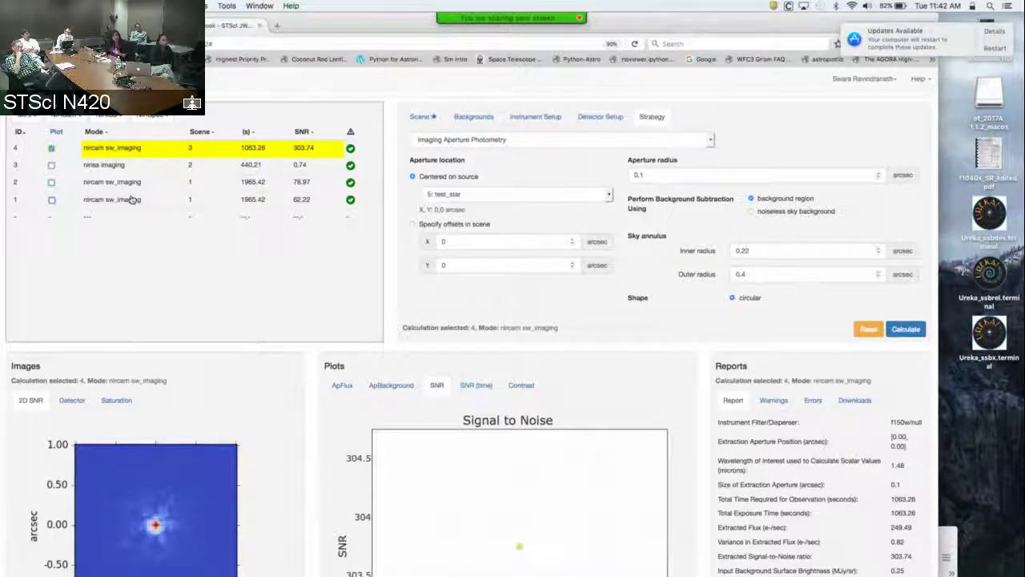
scroll(133, 199, "up", 2)
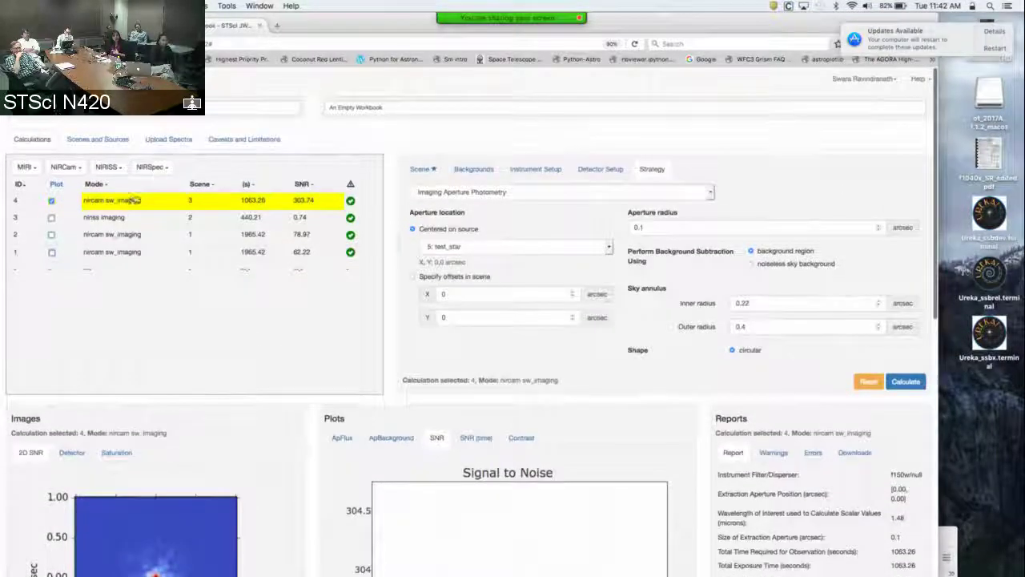
left_click(165, 168)
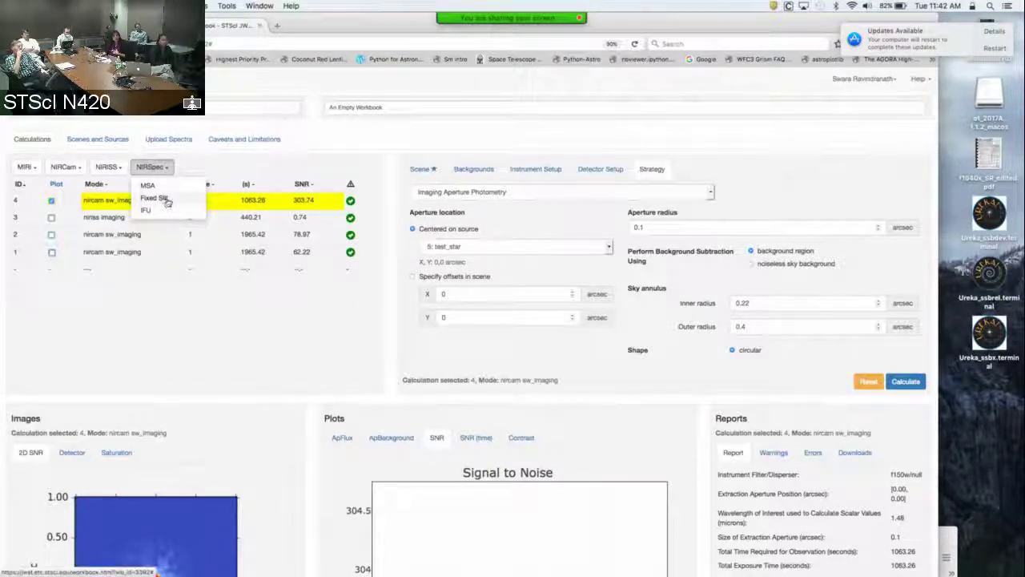
left_click(156, 198)
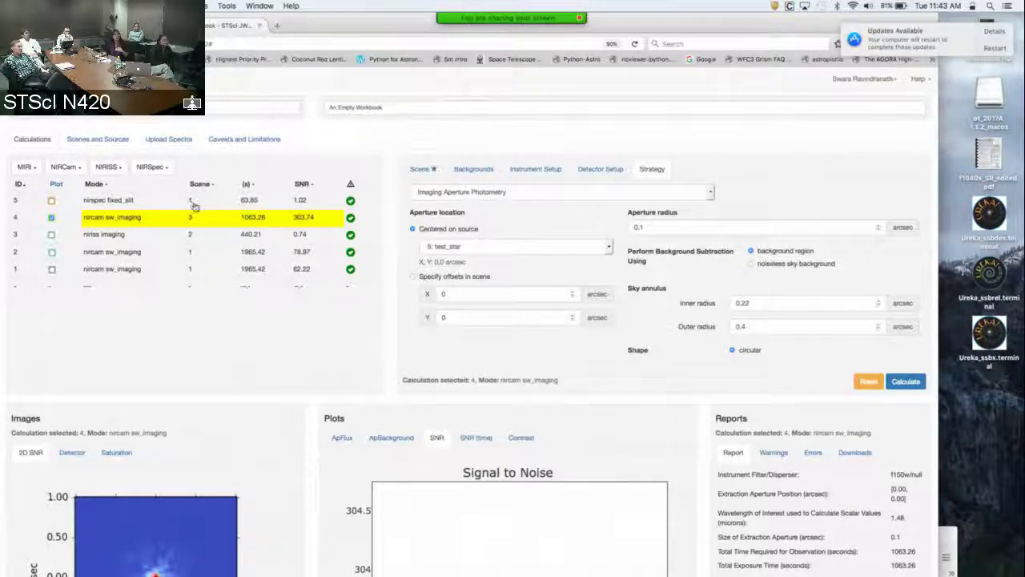
Select the nirspec fixed_slit calculation and assign scene 3 to it
left_click(194, 205)
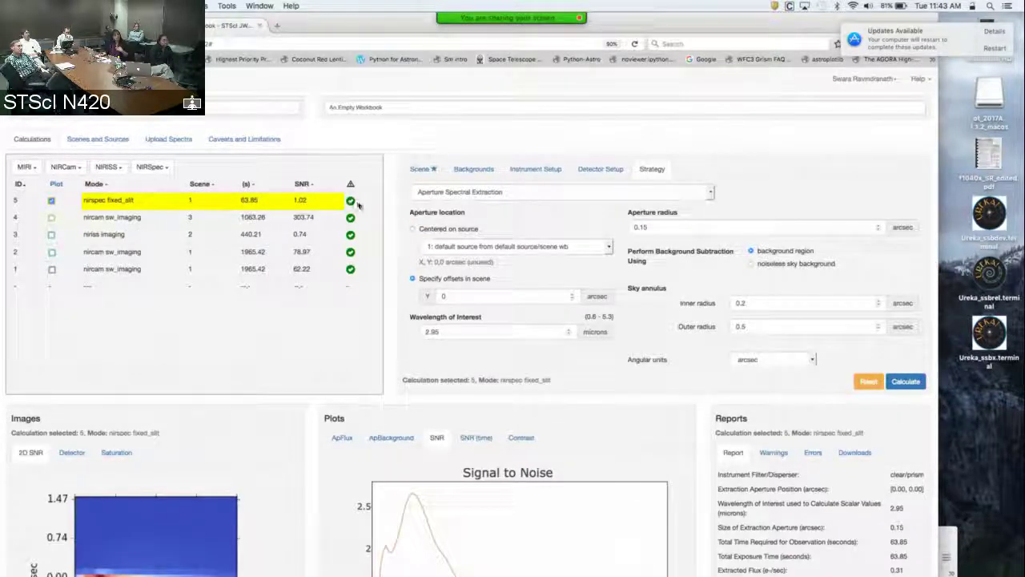
left_click(423, 169)
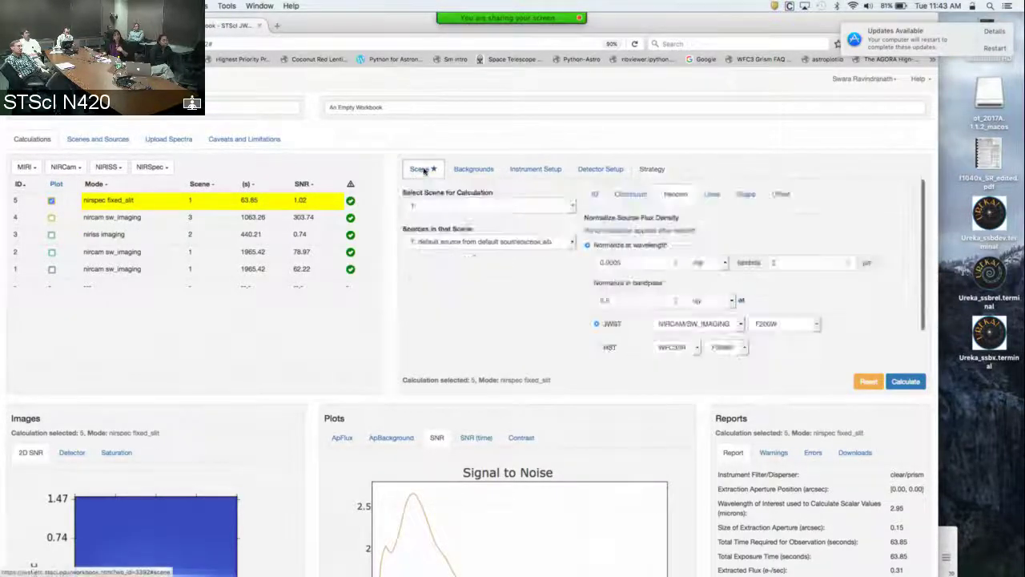
left_click(574, 208)
left_click(573, 238)
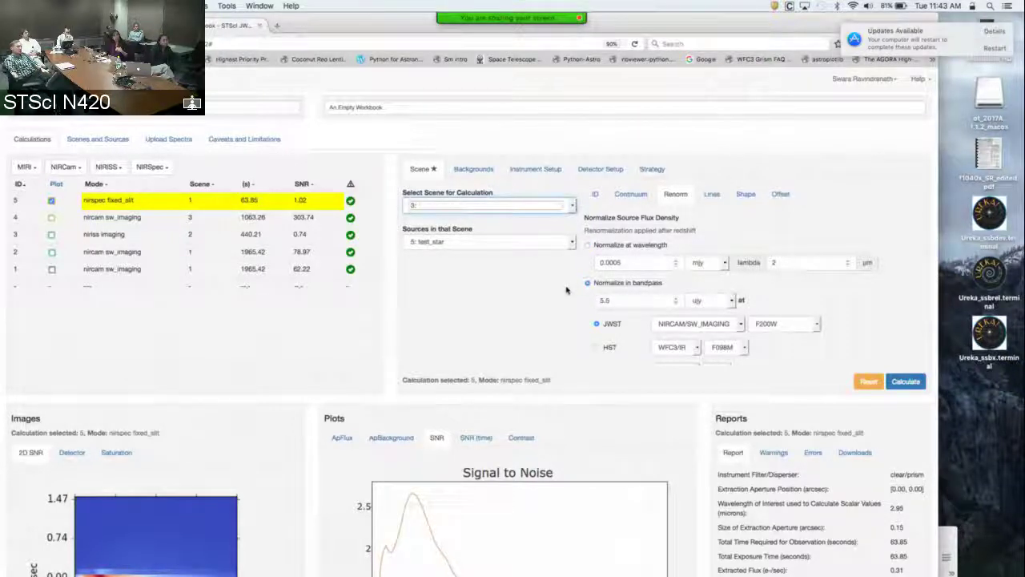
Review the sky position and background level options of the NIRSpec fixed-slit calculation
left_click(467, 169)
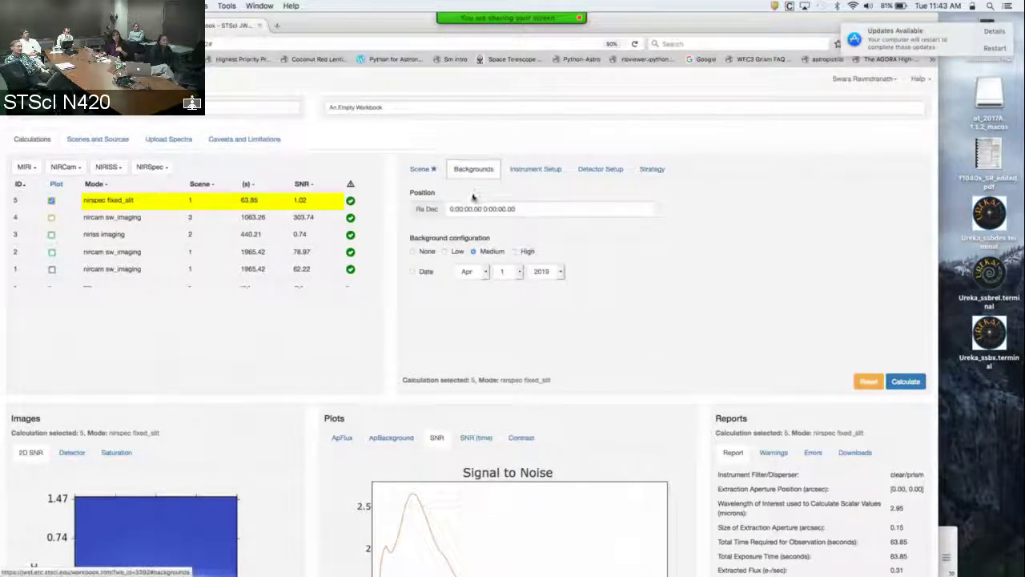
left_click(451, 209)
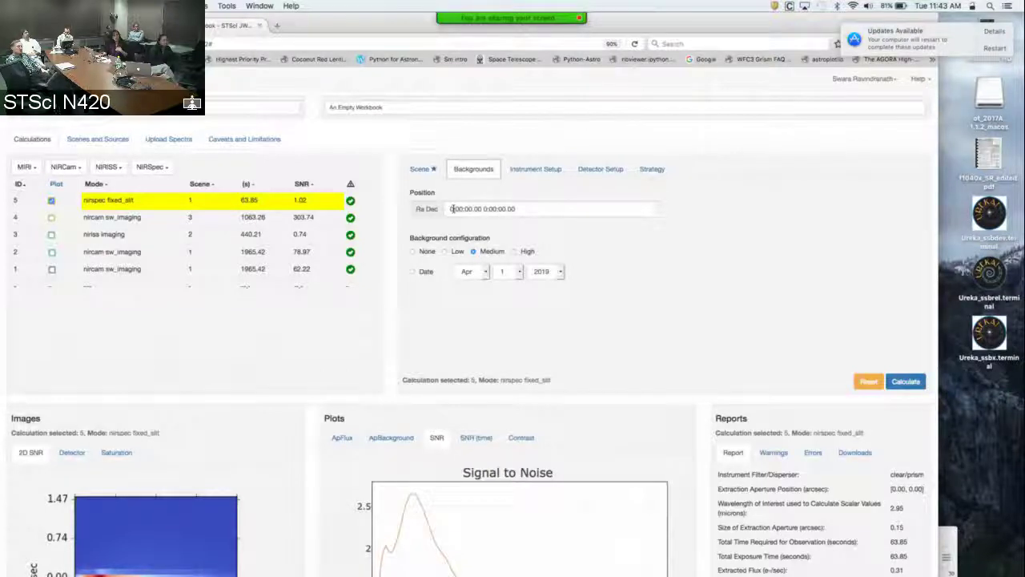
left_click(444, 253)
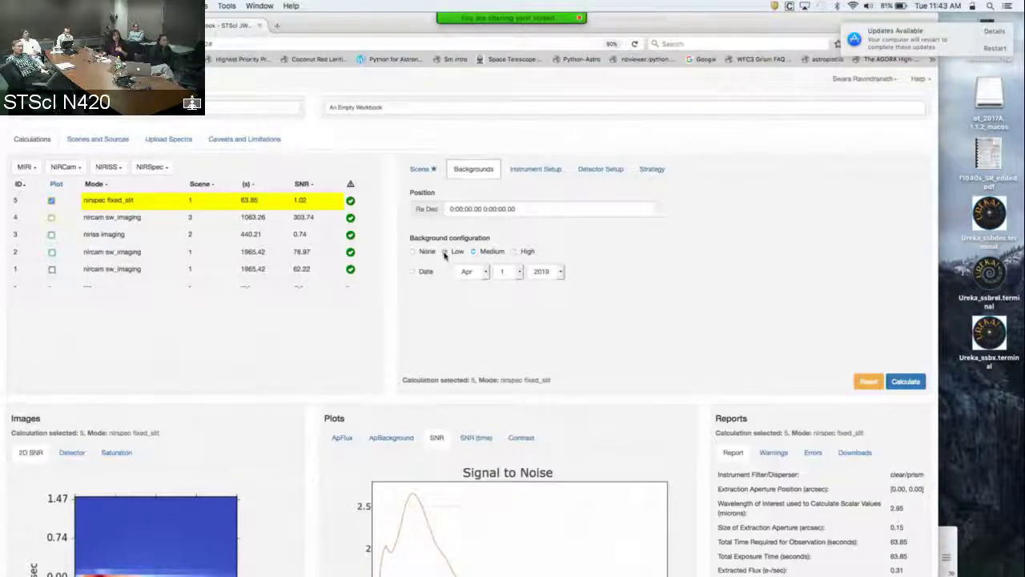
Set the grating/filter pair of the NIRSpec fixed-slit calculation to G140H/F100LP
left_click(531, 170)
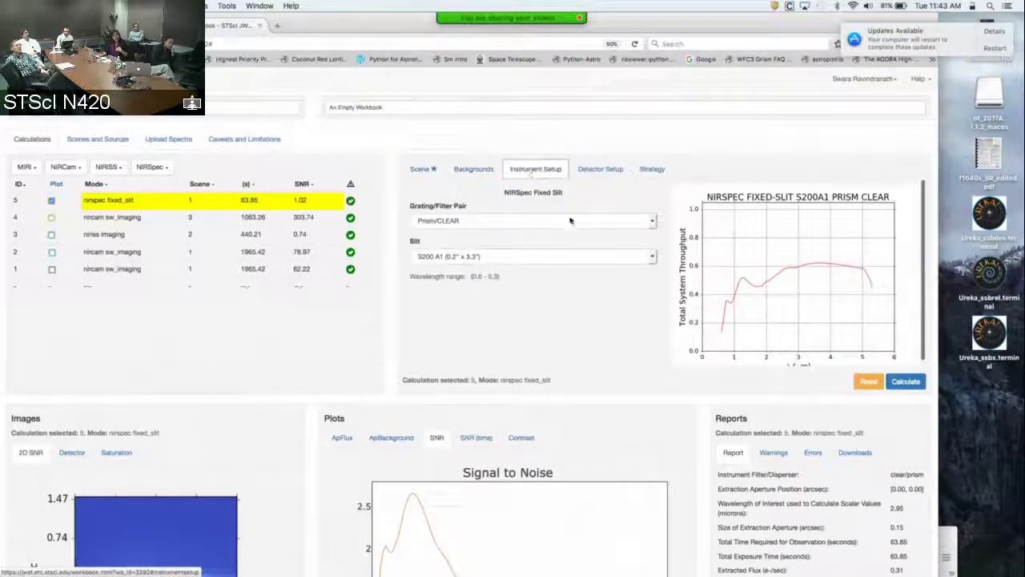
left_click(650, 222)
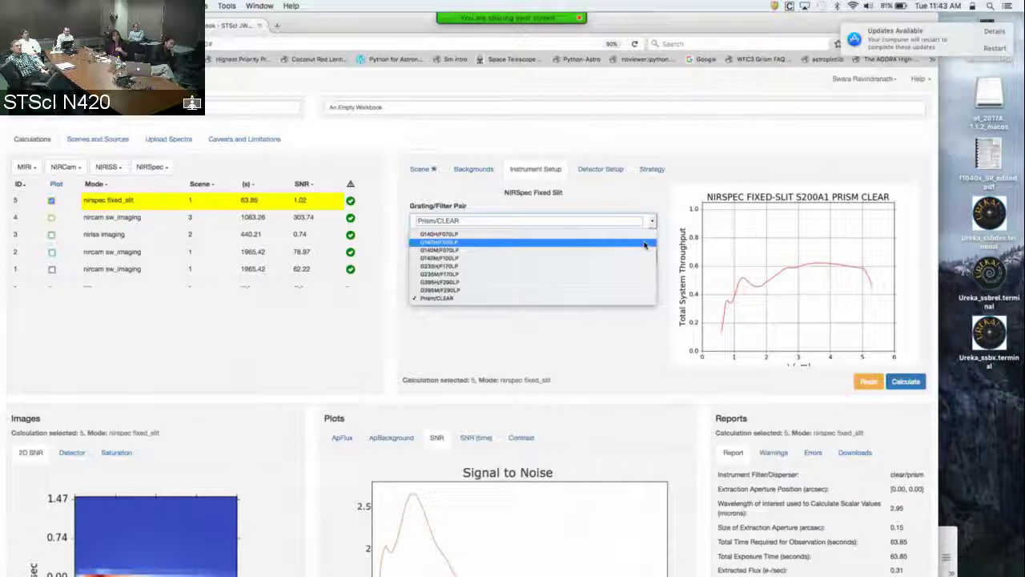
left_click(645, 242)
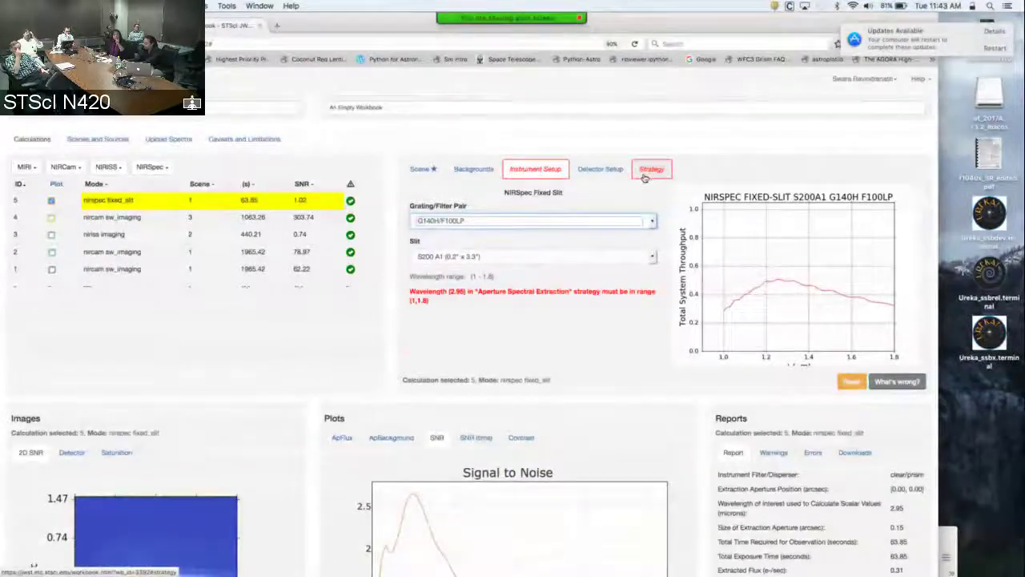
Set the wavelength of interest in the Aperture Spectral Extraction strategy to 1.5 microns
left_click(648, 169)
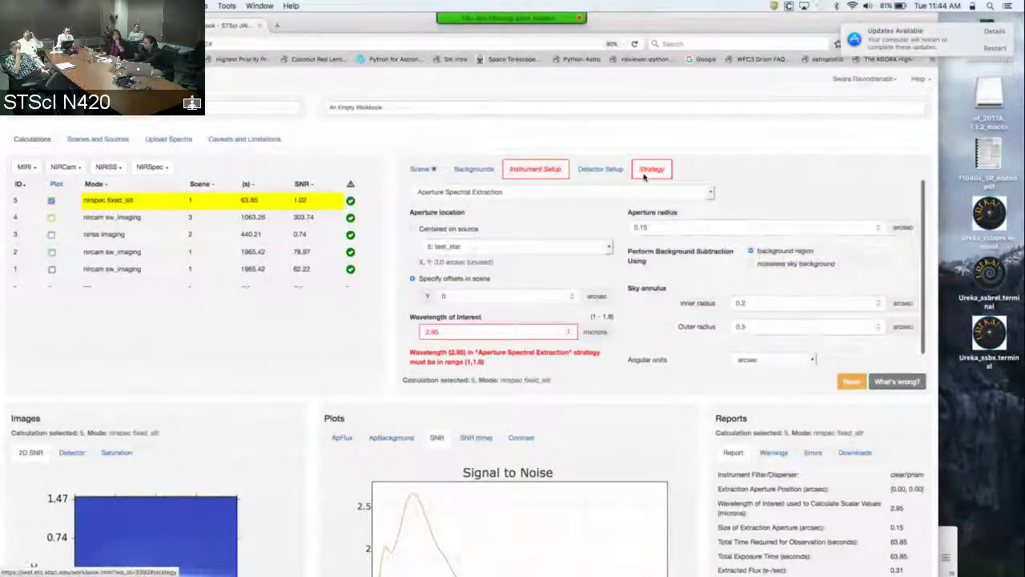
left_click(532, 330)
key("BackSpace")
key("BackSpace")
key("BackSpace")
key("BackSpace")
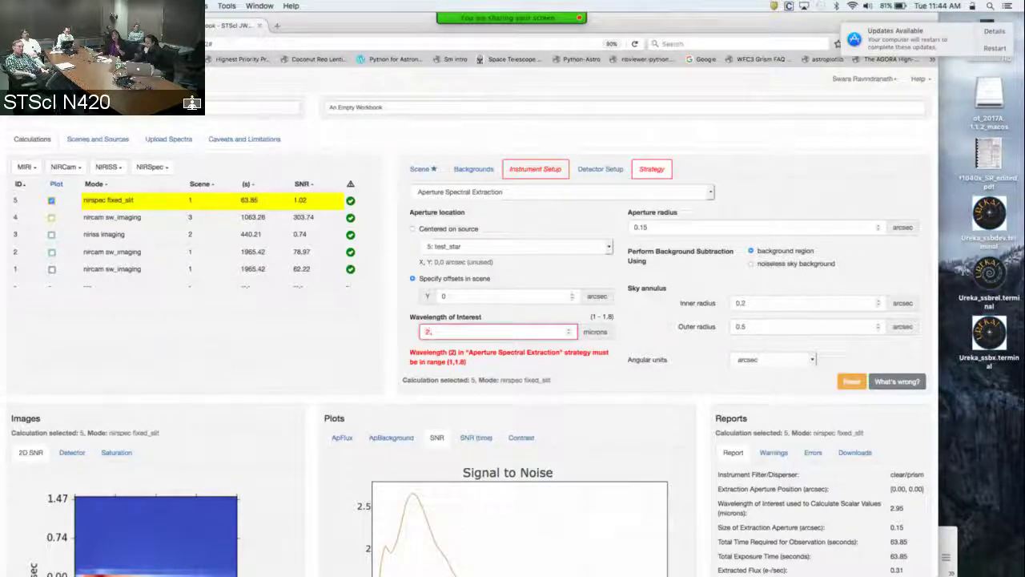
type("1.5")
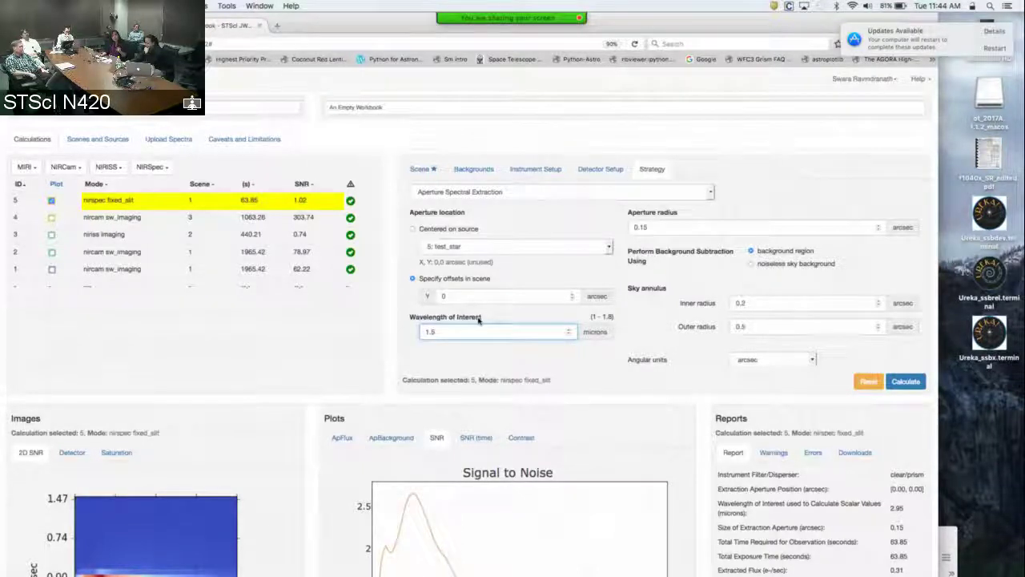
Configure the detector of calculation 5 with 30 groups and 20 integrations
scroll(677, 427, "down", 2)
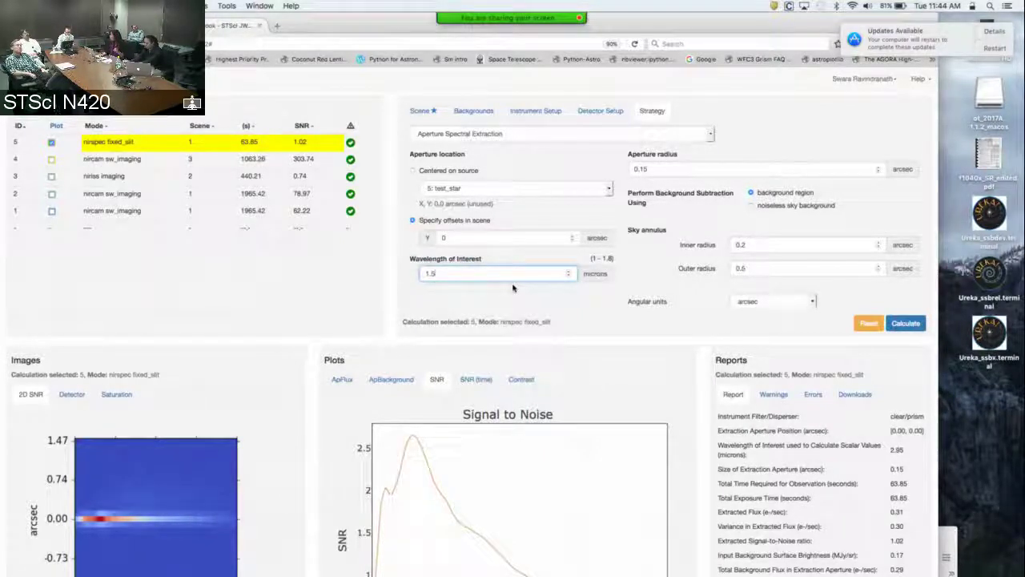
scroll(514, 288, "up", 1)
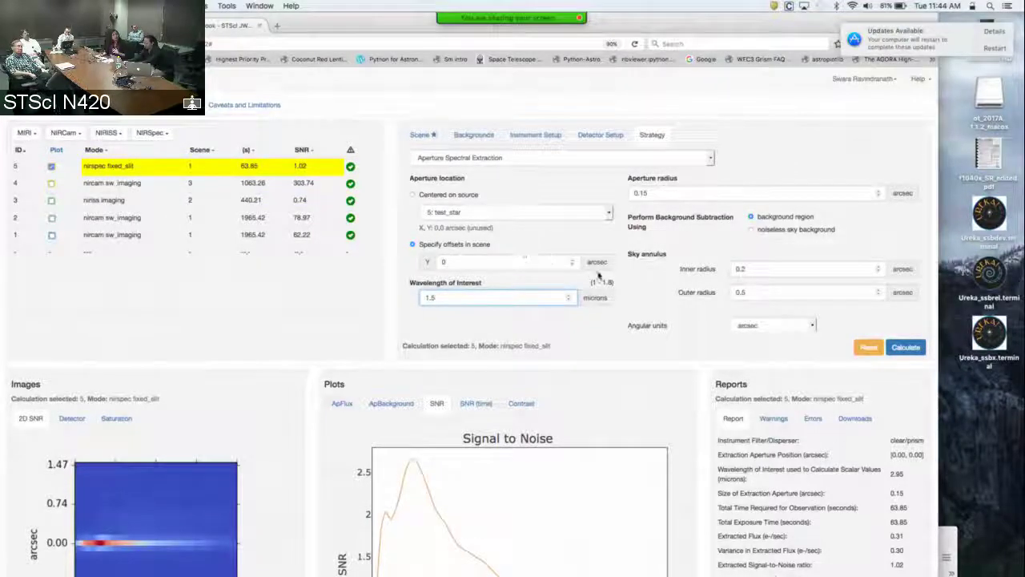
left_click(596, 135)
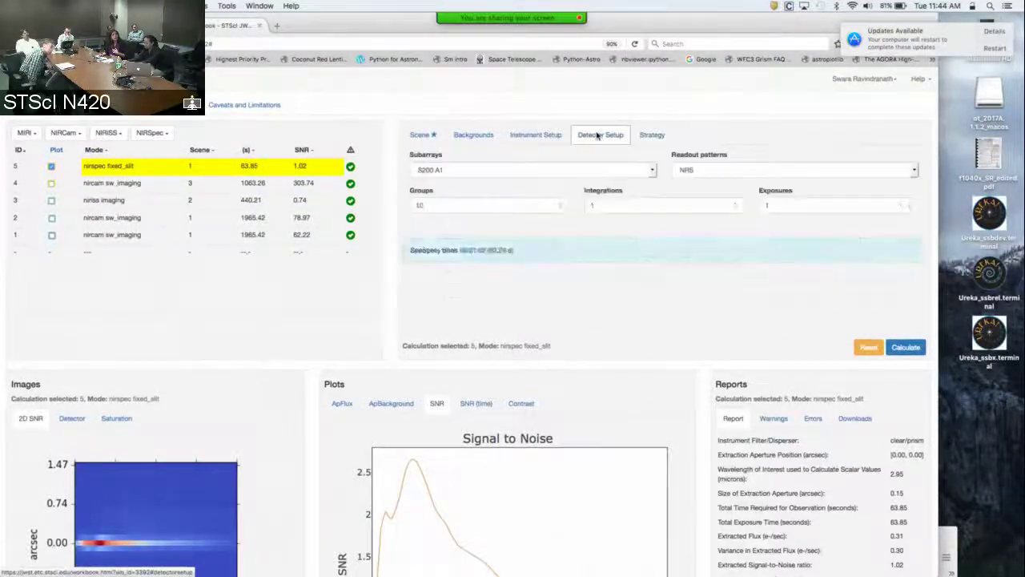
left_click(529, 207)
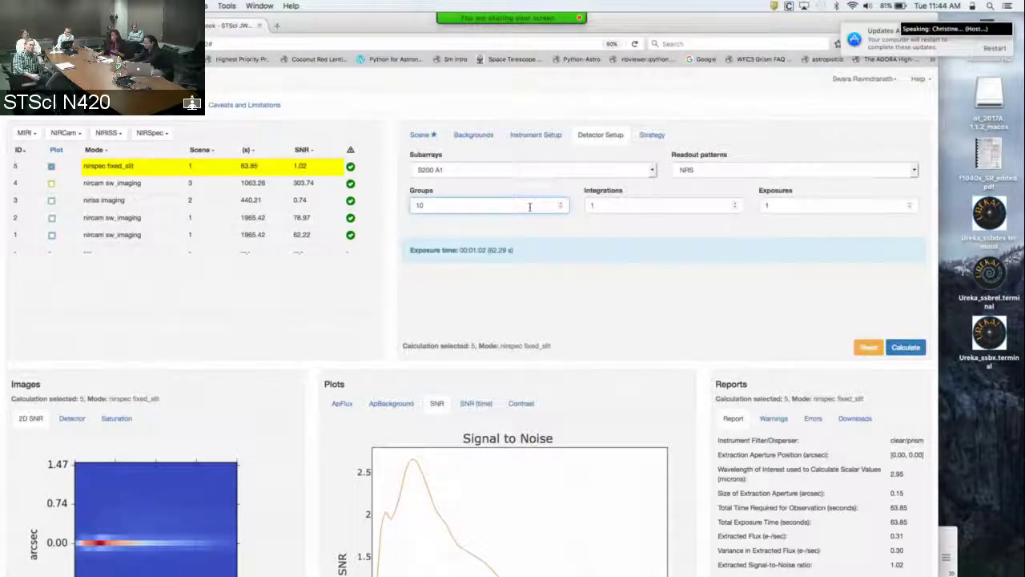
key("BackSpace")
key("BackSpace")
type("30")
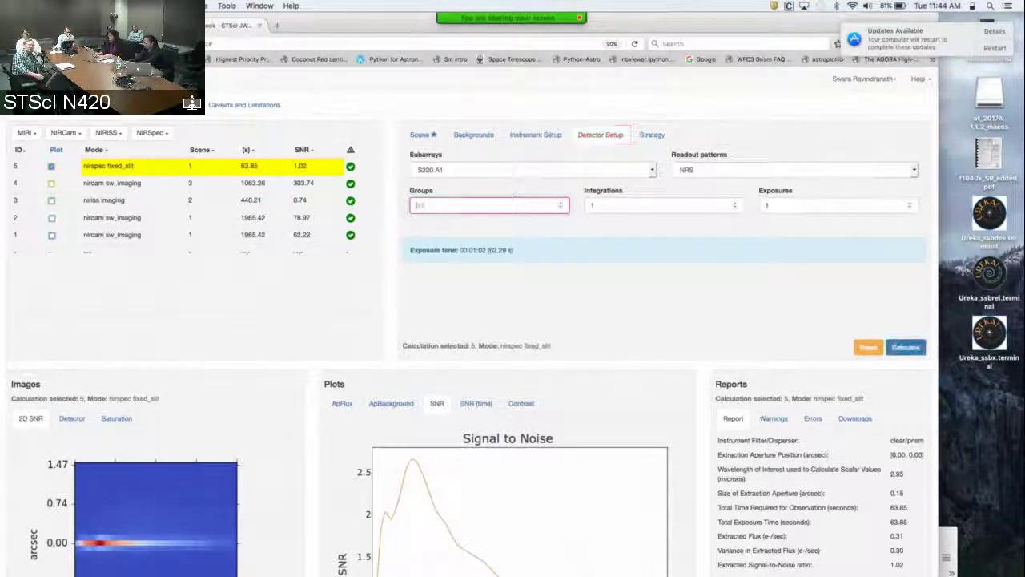
left_click(596, 207)
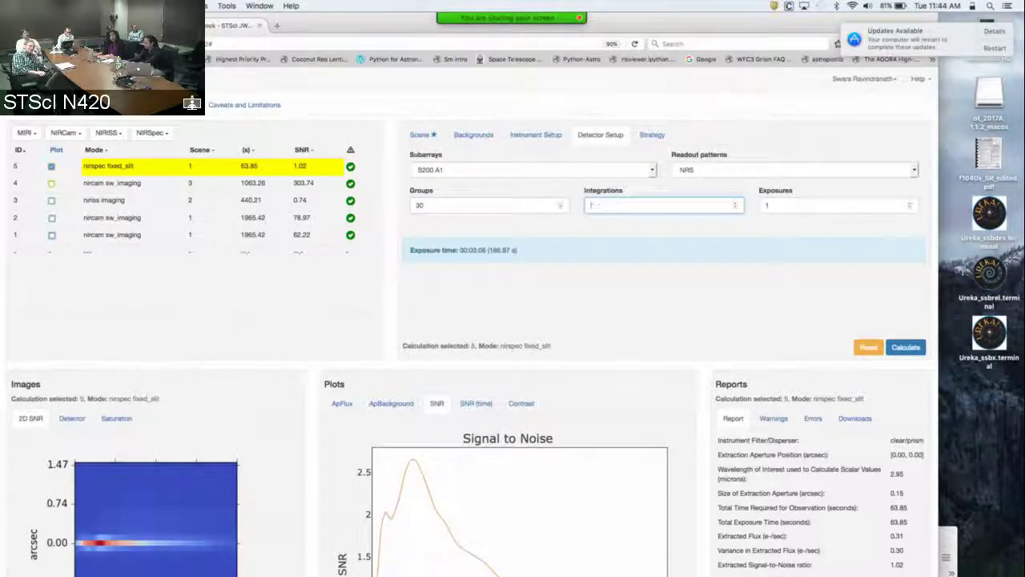
key("BackSpace")
type("20")
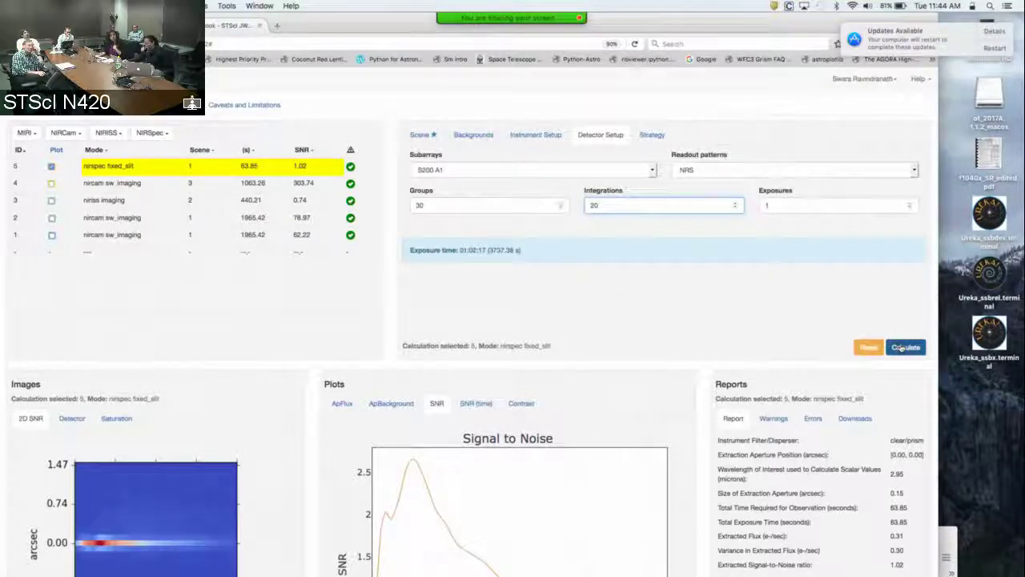
Run calculation 5 and review its 2D SNR image, signal-to-noise plot and report
left_click(901, 347)
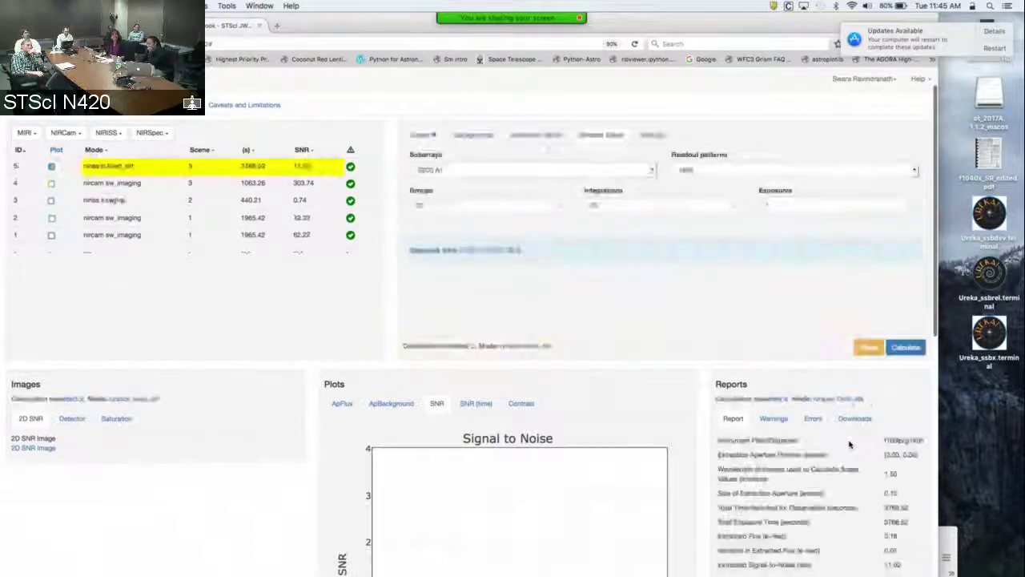
scroll(850, 445, "down", 3)
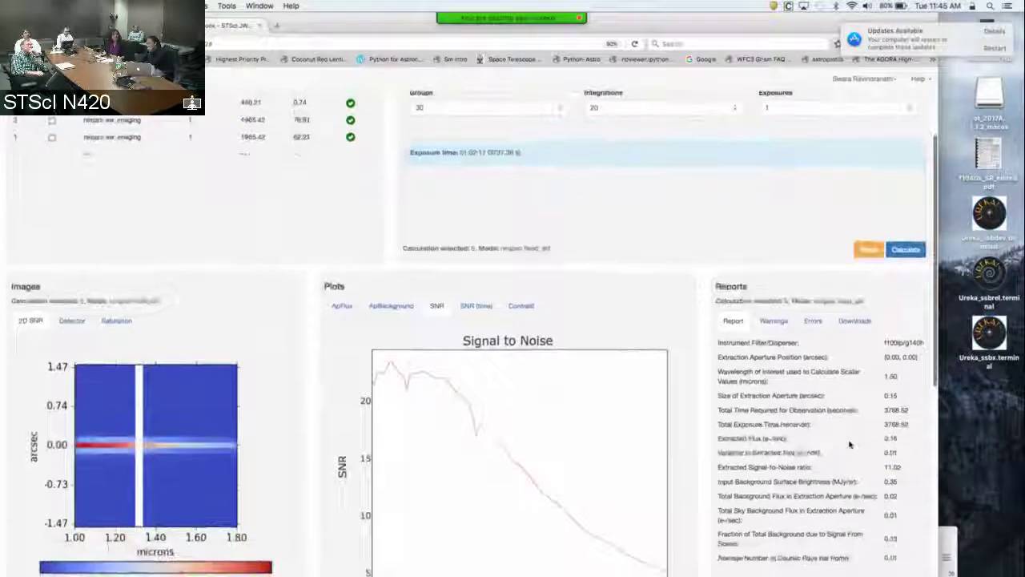
scroll(850, 444, "down", 1)
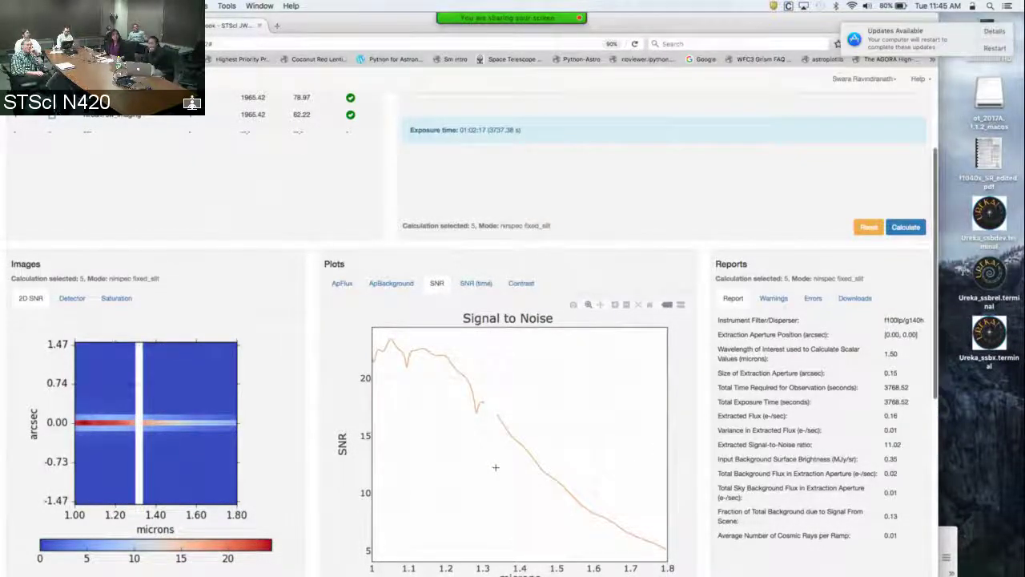
scroll(496, 467, "up", 4)
scroll(496, 467, "up", 3)
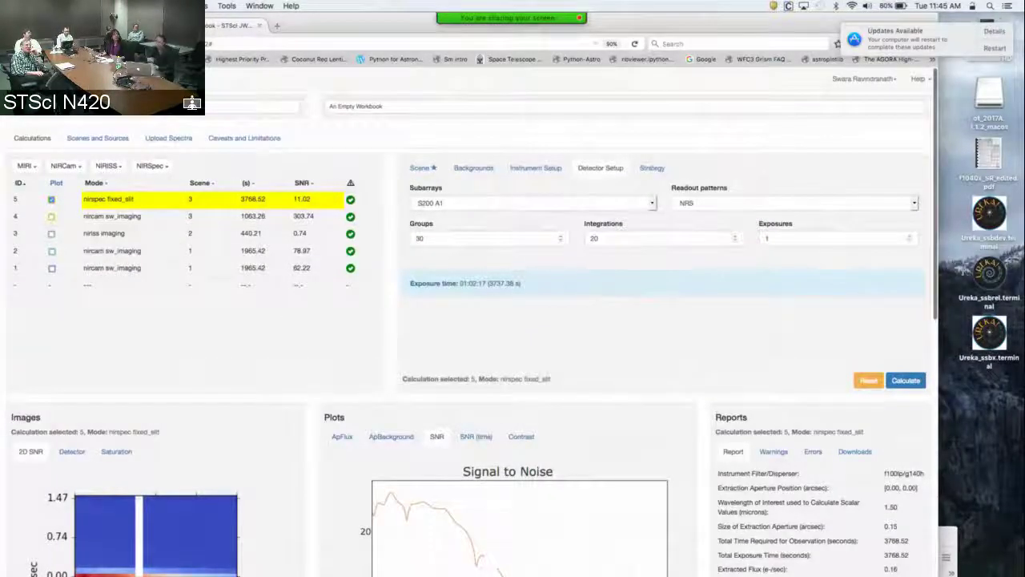
Return to the list of workbooks, create a new workbook and load it
left_click(160, 25)
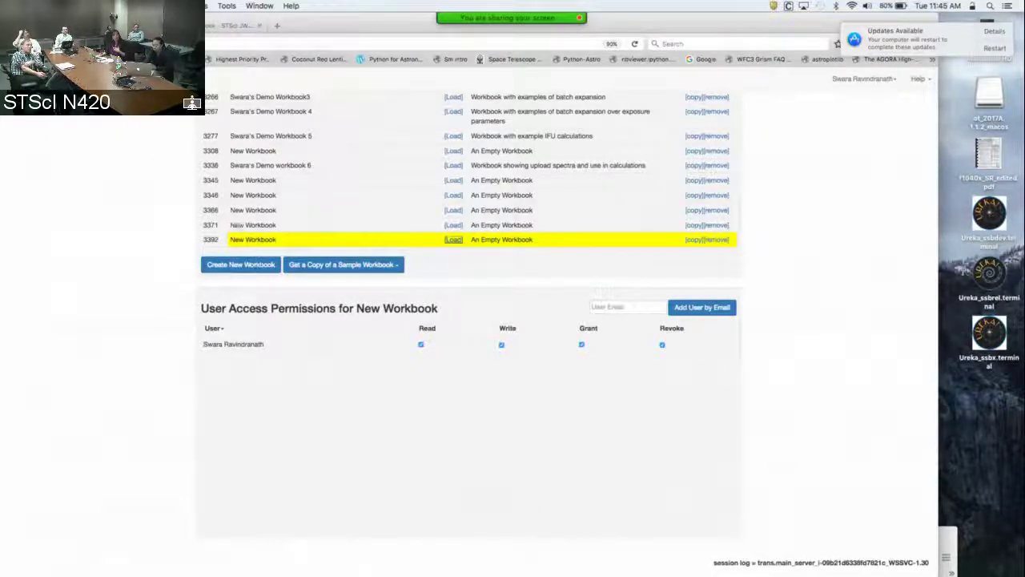
left_click(257, 269)
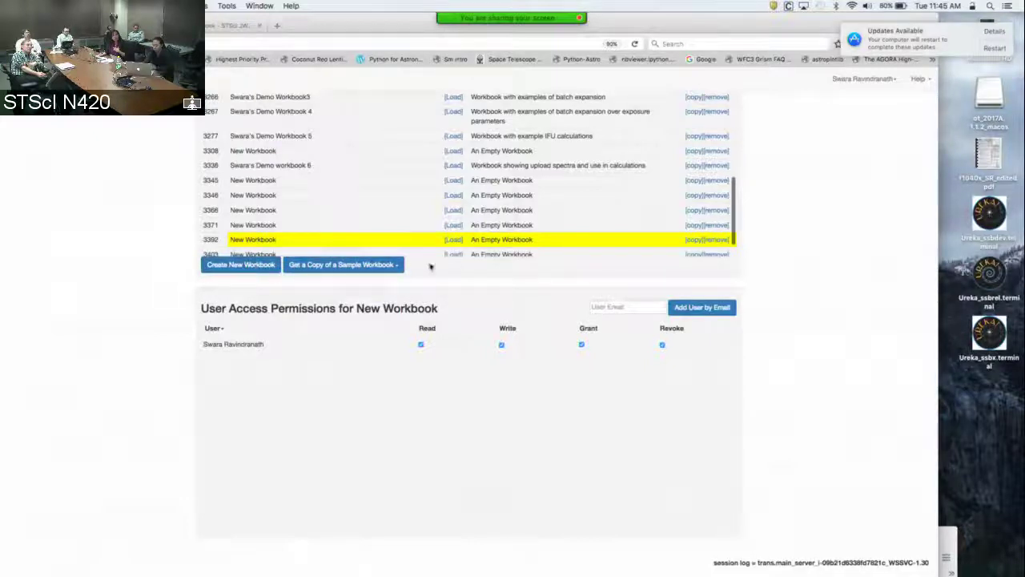
scroll(463, 210, "down", 2)
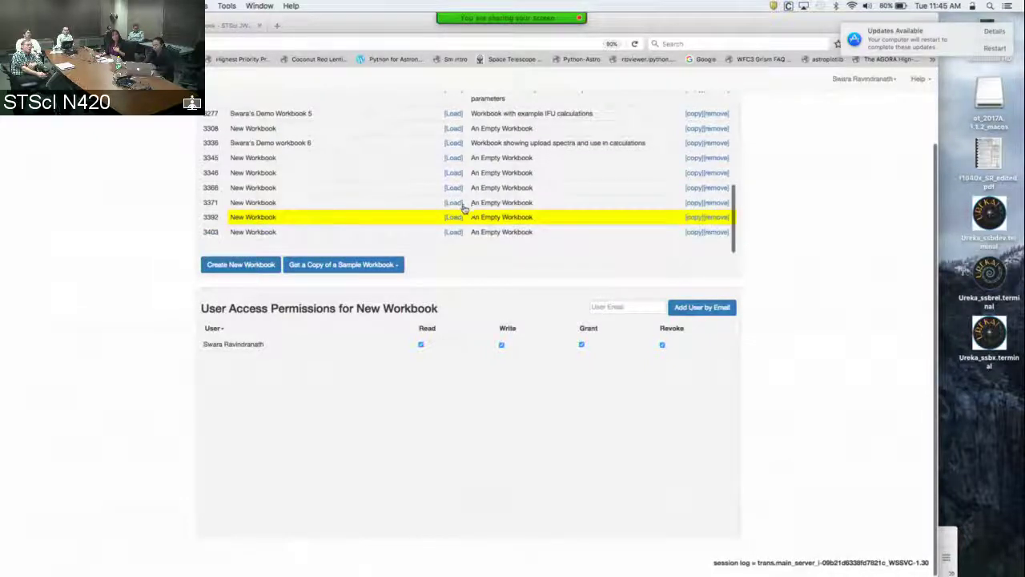
left_click(453, 232)
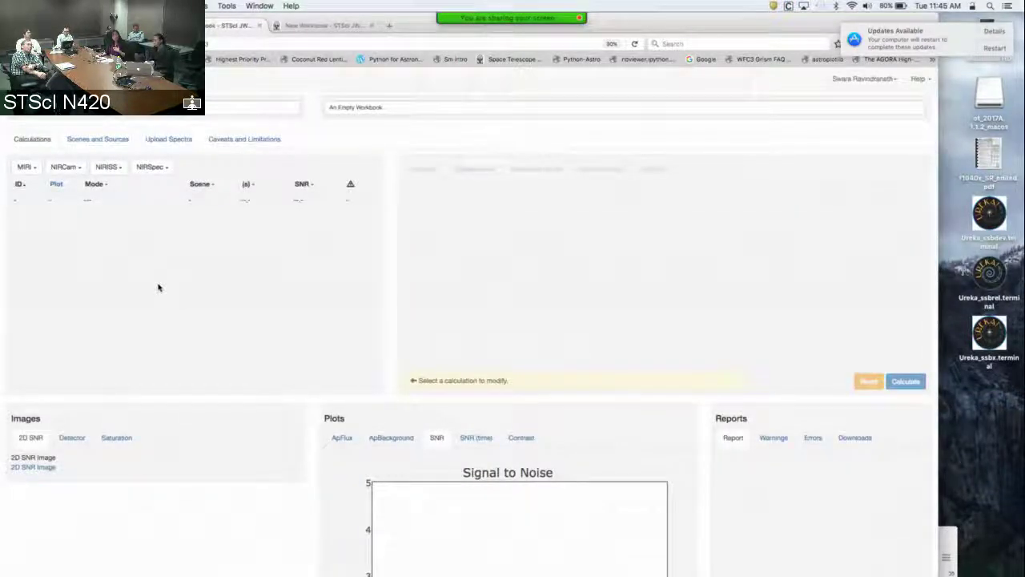
Add a NIRSpec Fixed Slit calculation to the new workbook and open its detector setup
left_click(165, 169)
left_click(160, 198)
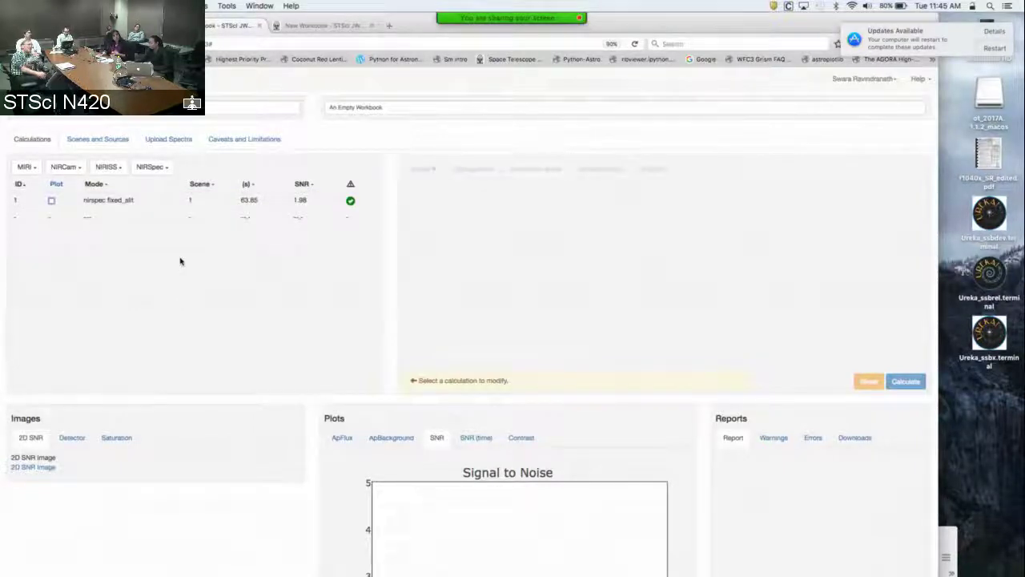
left_click(263, 201)
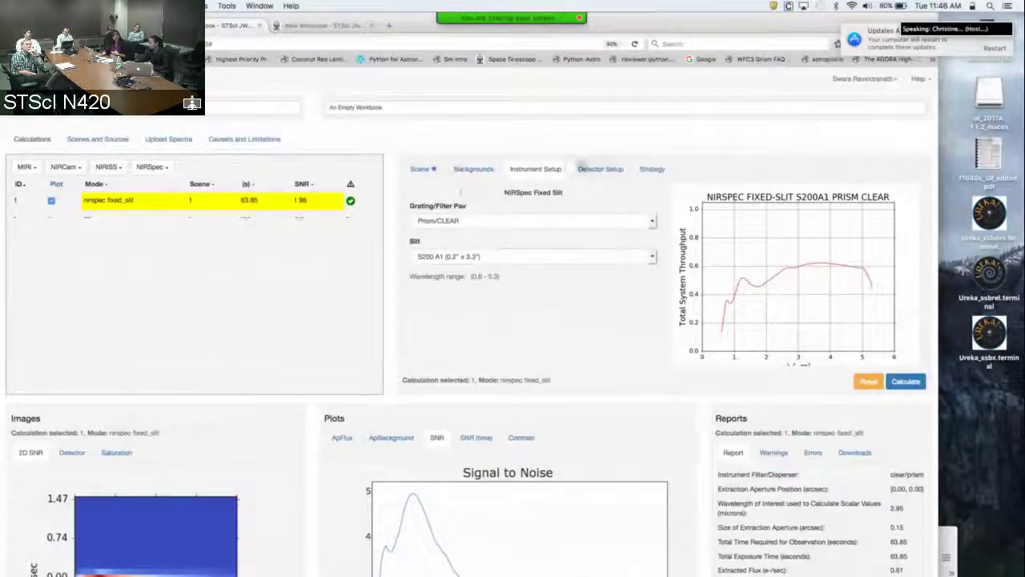
left_click(597, 169)
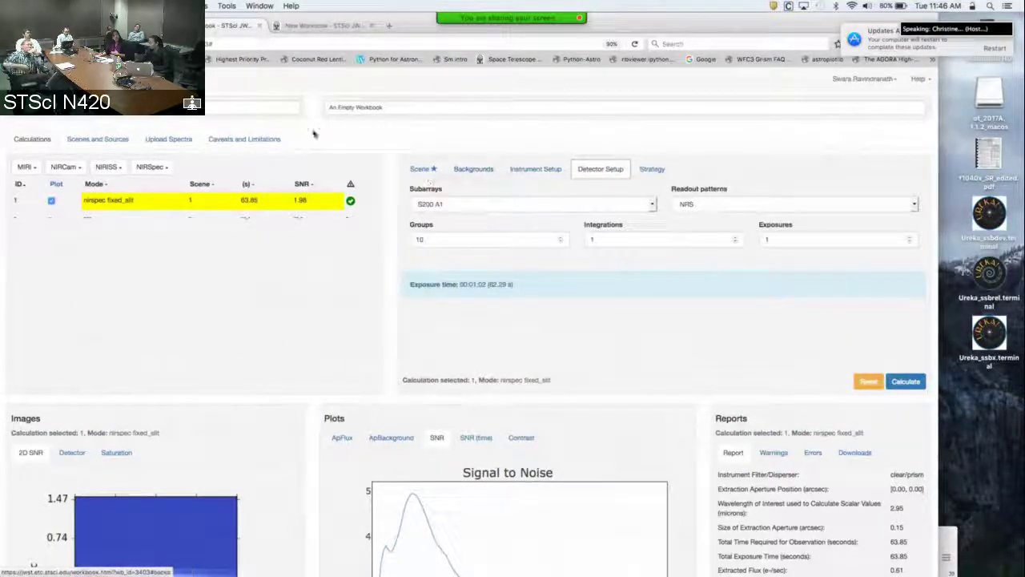
Batch-expand calculation 1 over groups with start value 10, step size 2 and 5 iterations
left_click(188, 80)
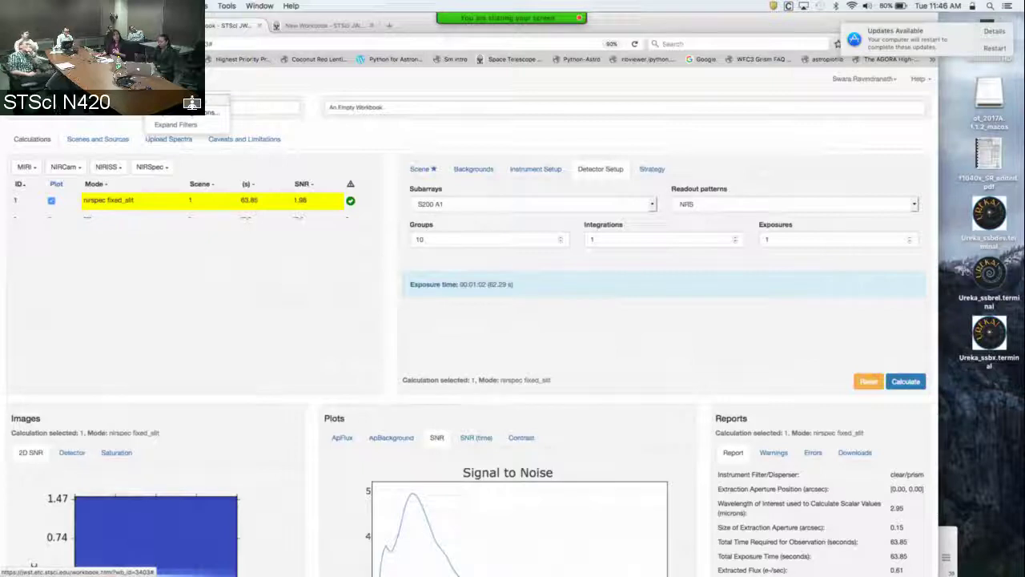
left_click(184, 112)
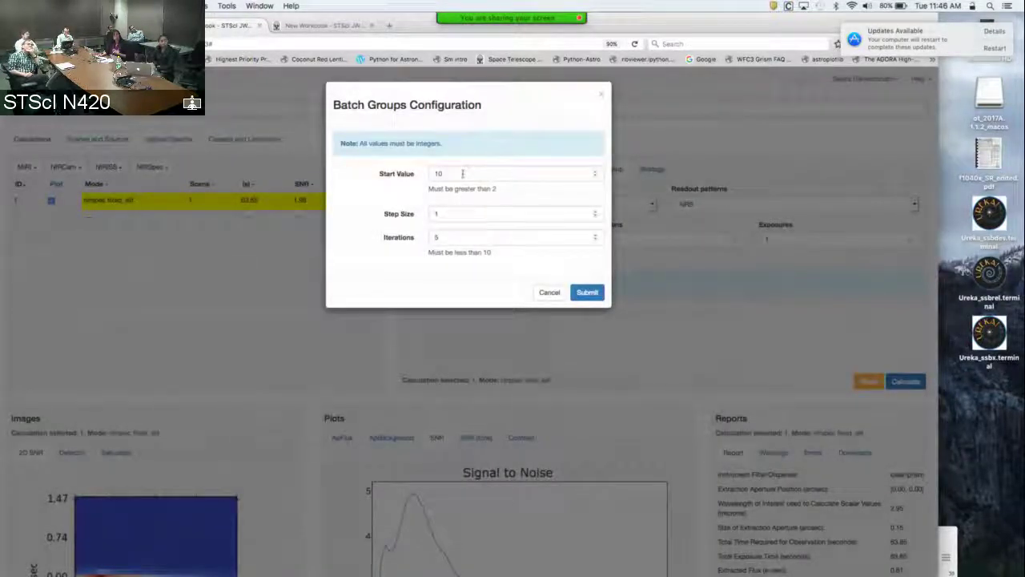
left_click(450, 213)
key("BackSpace")
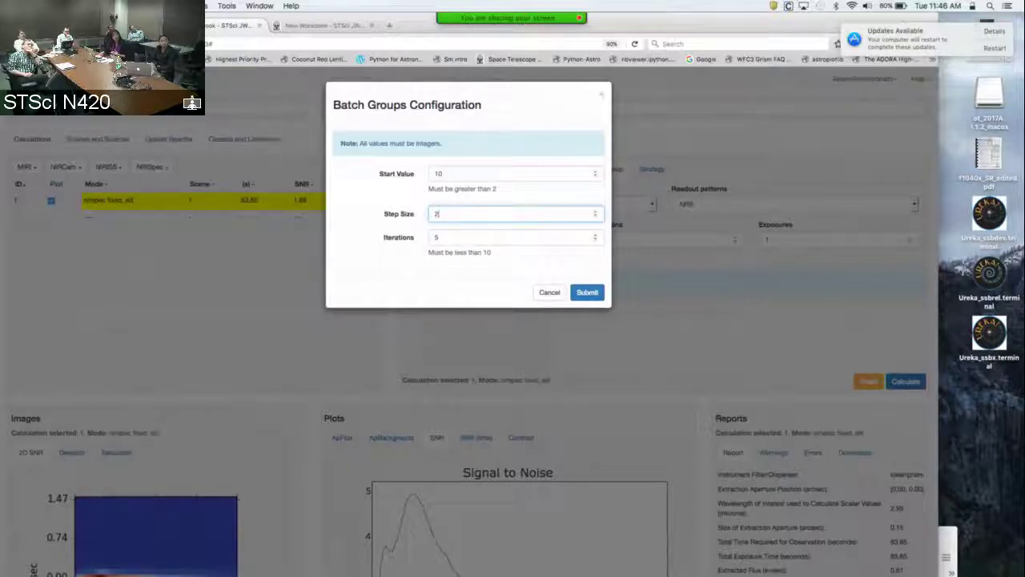
left_click(587, 292)
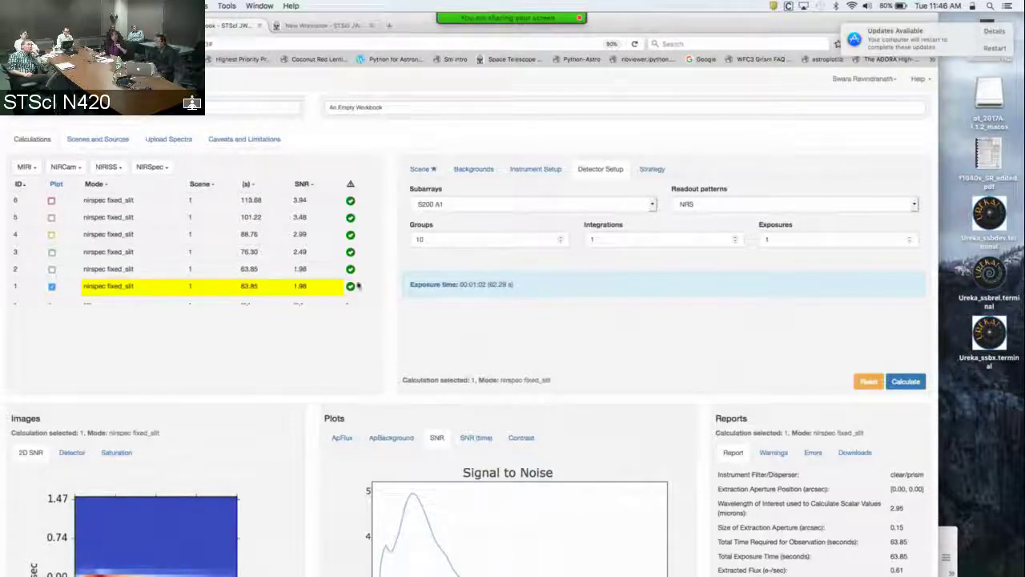
Go through calculations 2 to 6 one by one, checking each one's groups, signal-to-noise plot and report
left_click(241, 269)
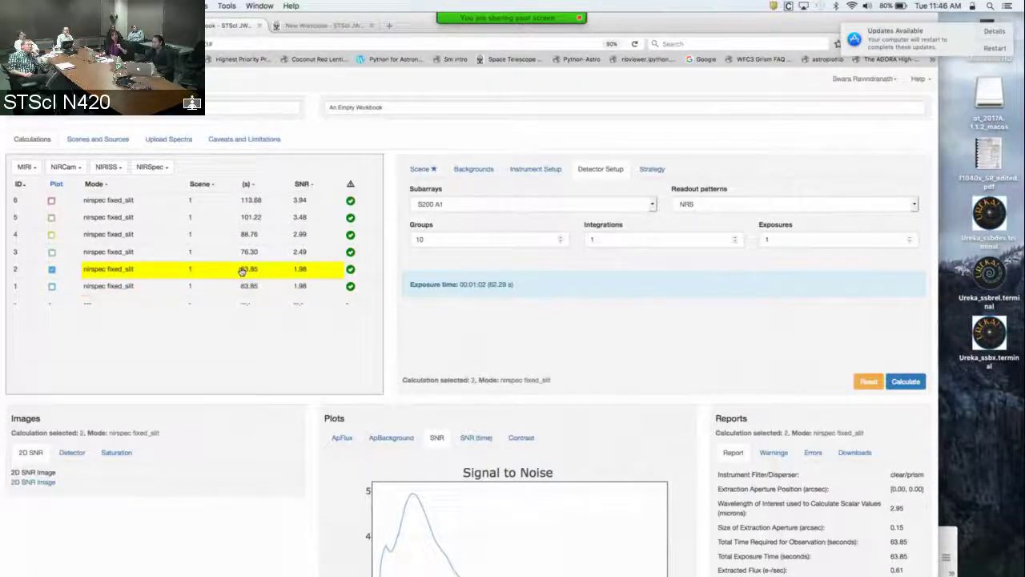
left_click(241, 252)
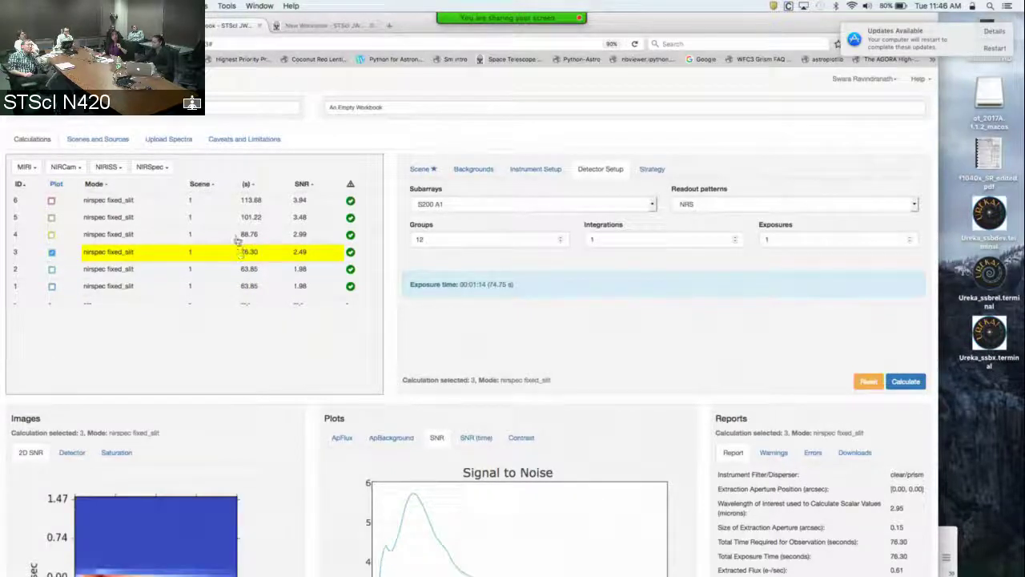
left_click(238, 234)
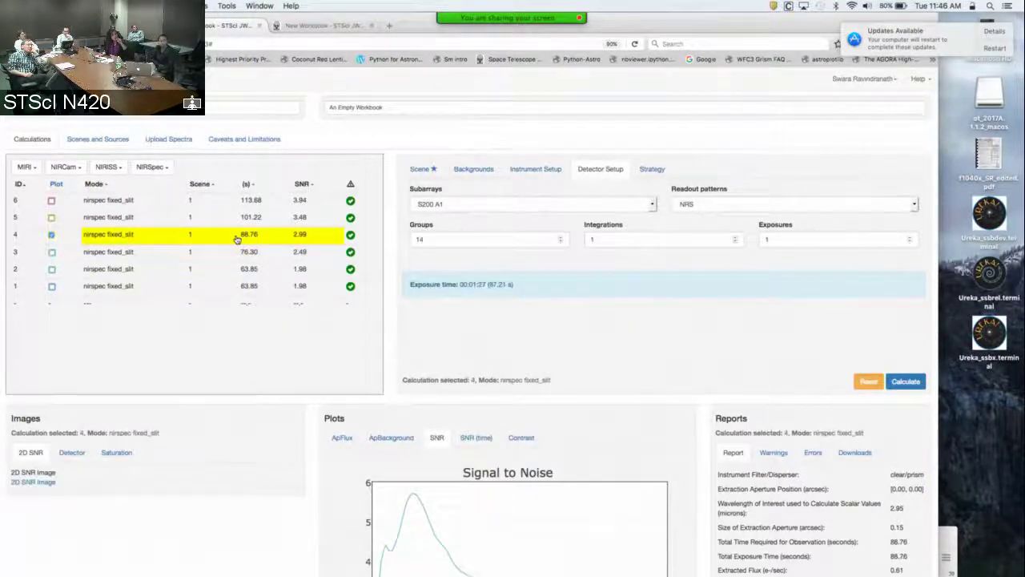
left_click(233, 218)
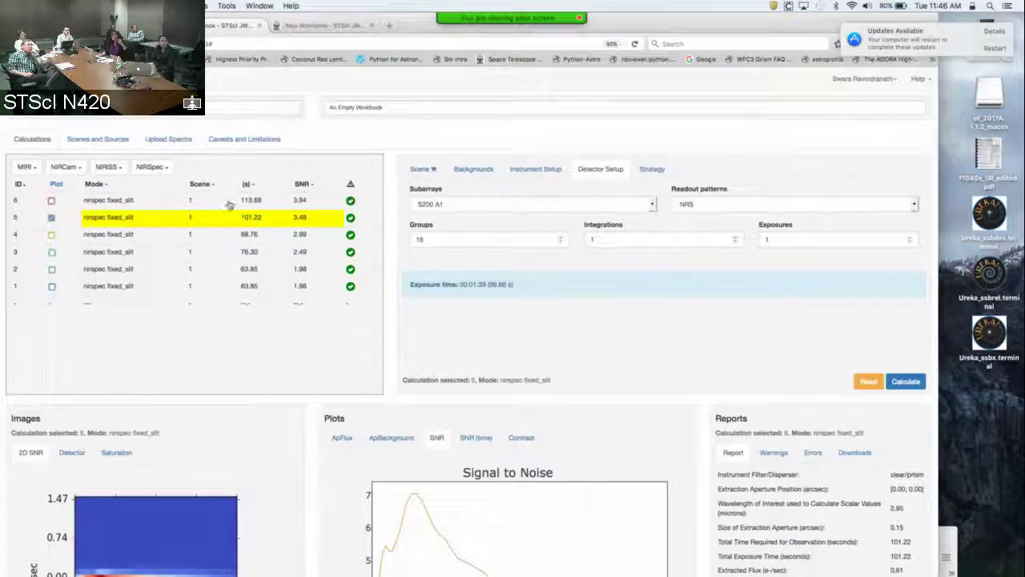
left_click(229, 201)
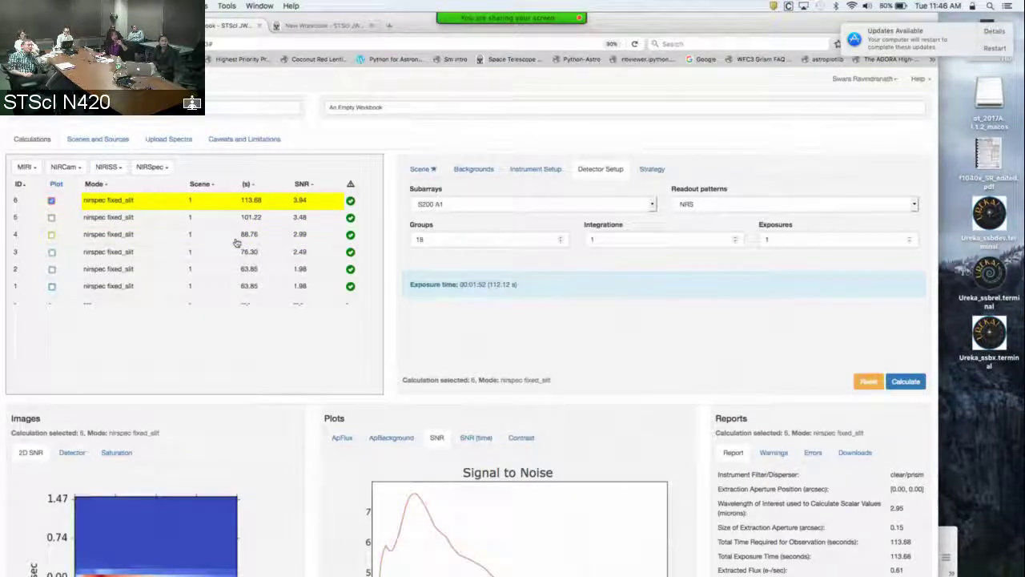
Include all calculations in the plots and view their overlaid signal-to-noise curves
scroll(165, 302, "down", 2)
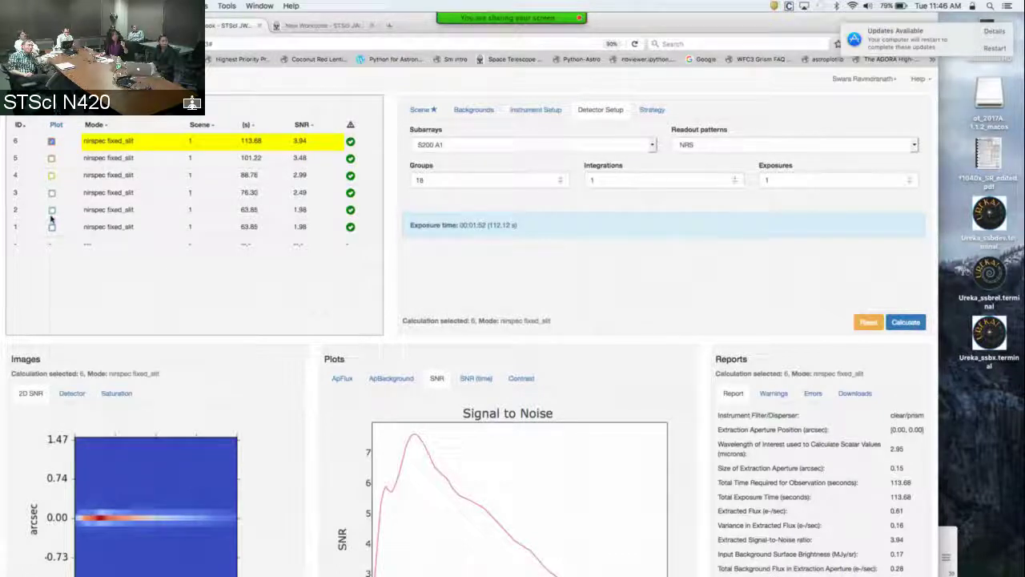
left_click(56, 125)
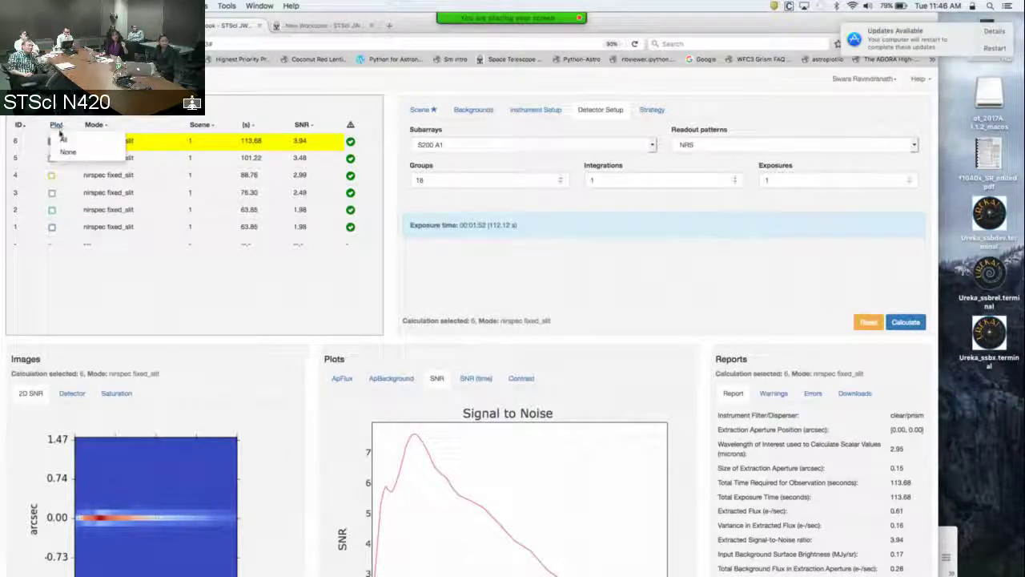
left_click(68, 142)
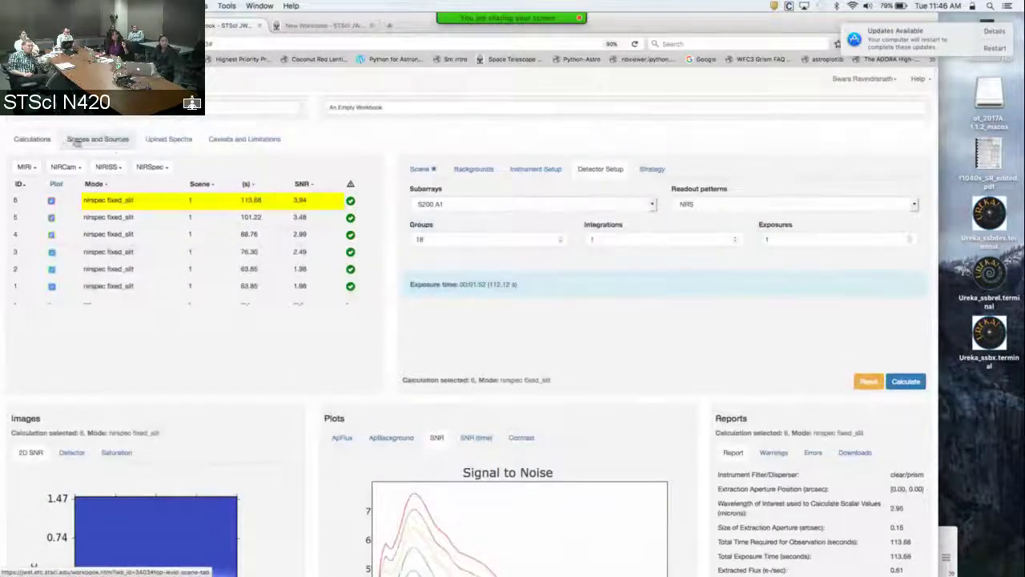
scroll(221, 202, "down", 5)
scroll(221, 202, "down", 1)
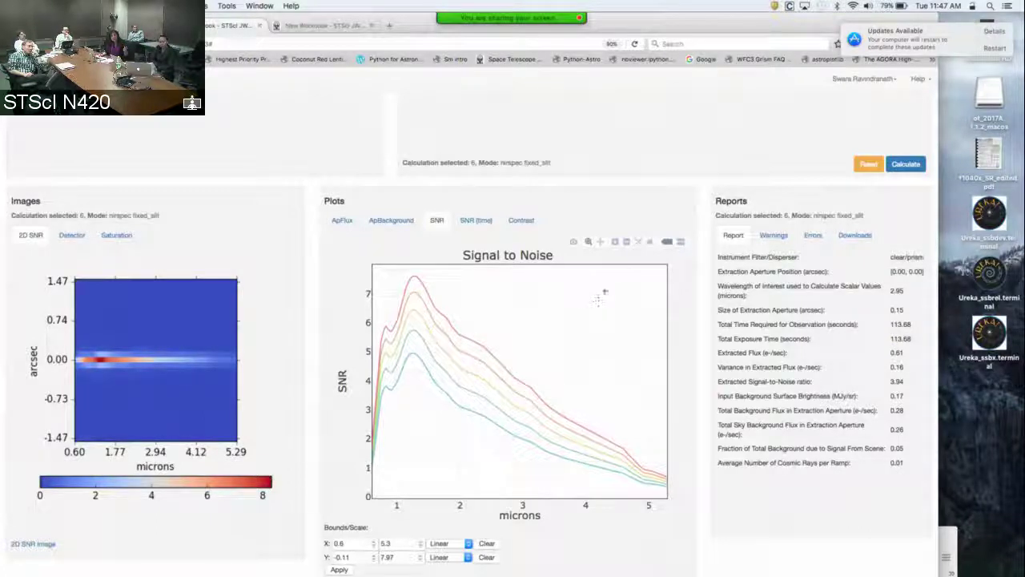
Export the Signal to Noise plot as a PNG, view the image and close it
left_click(574, 244)
left_click(579, 176)
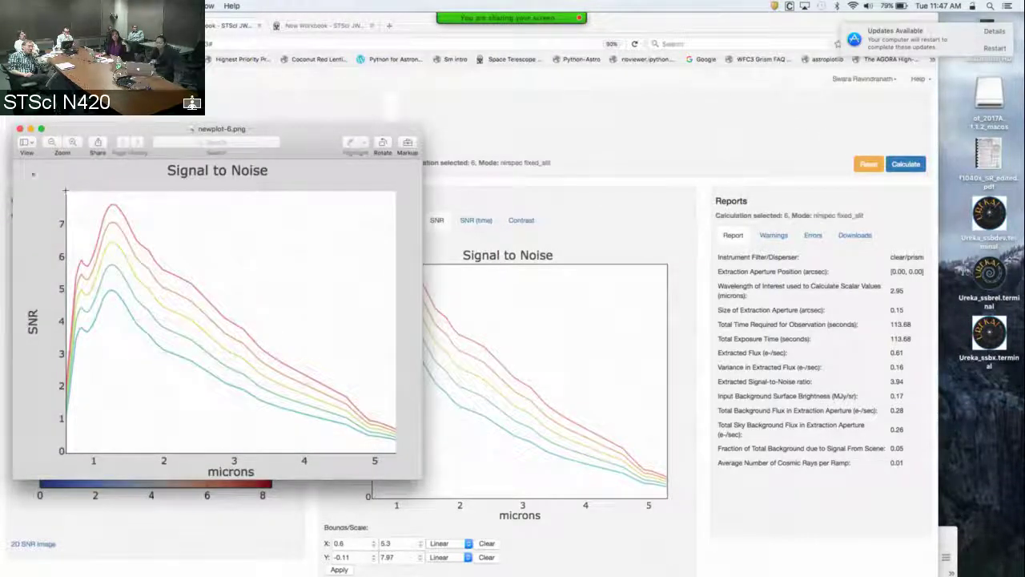
left_click(20, 130)
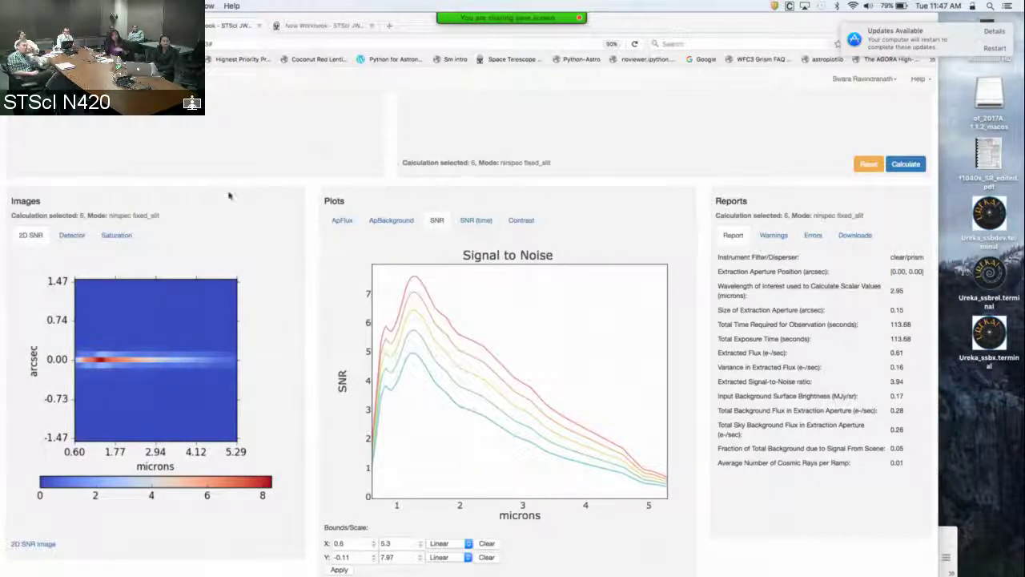
Zoom into the peak region of the Signal to Noise plot, pan it, and reset the axes to their full range
left_click(651, 284)
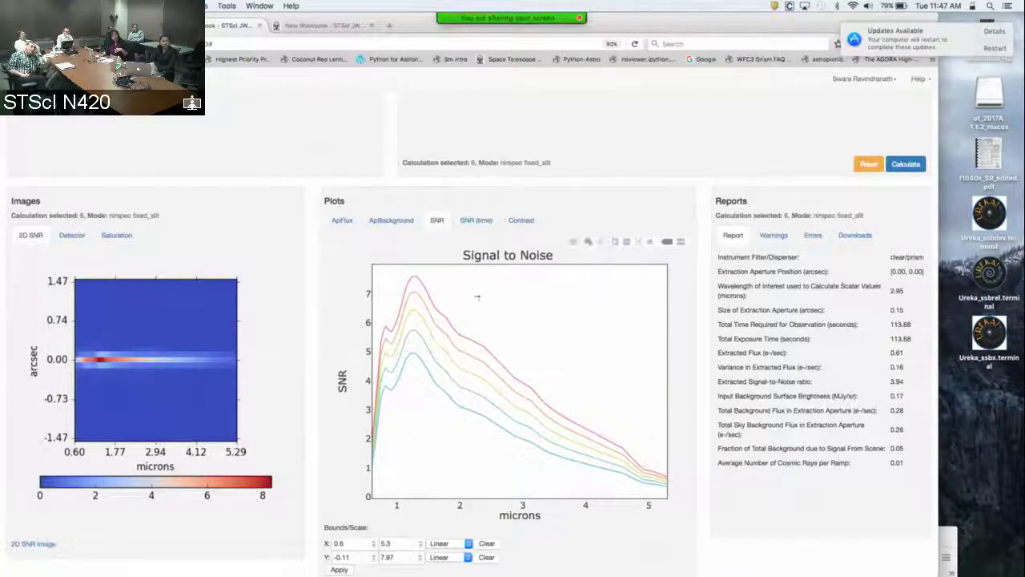
left_click_drag(369, 279, 437, 308)
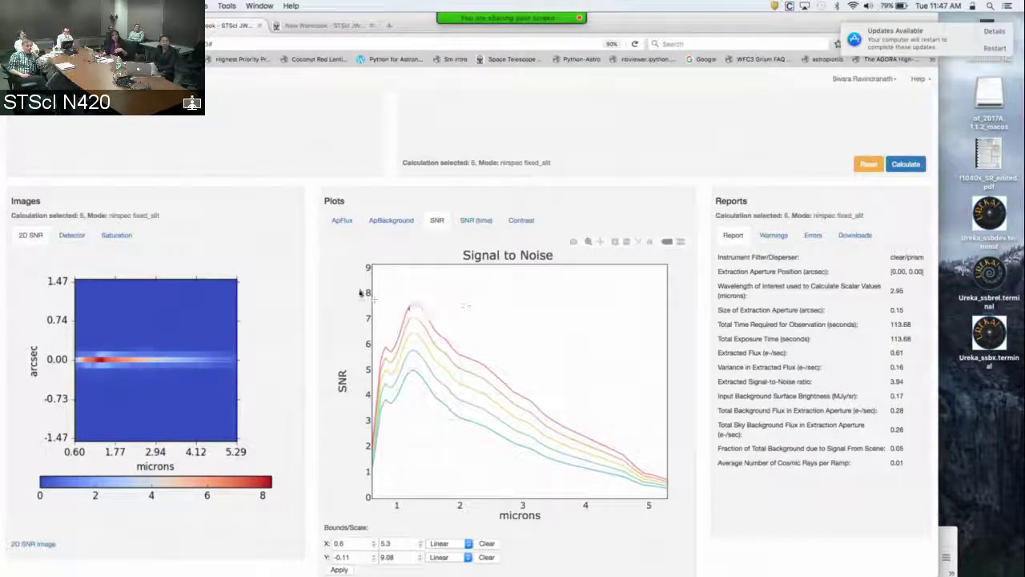
left_click_drag(376, 276, 543, 444)
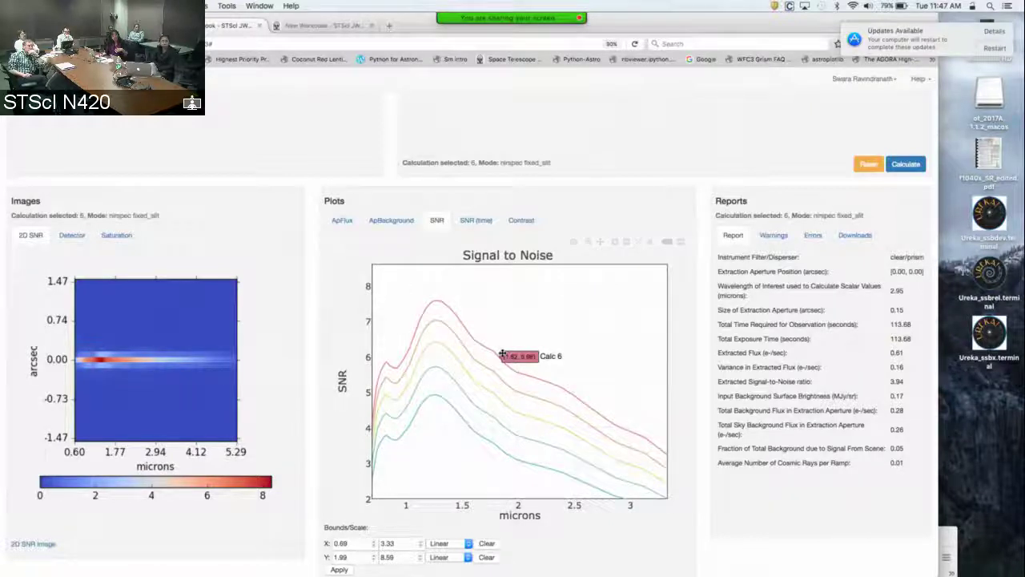
left_click_drag(508, 352, 604, 275)
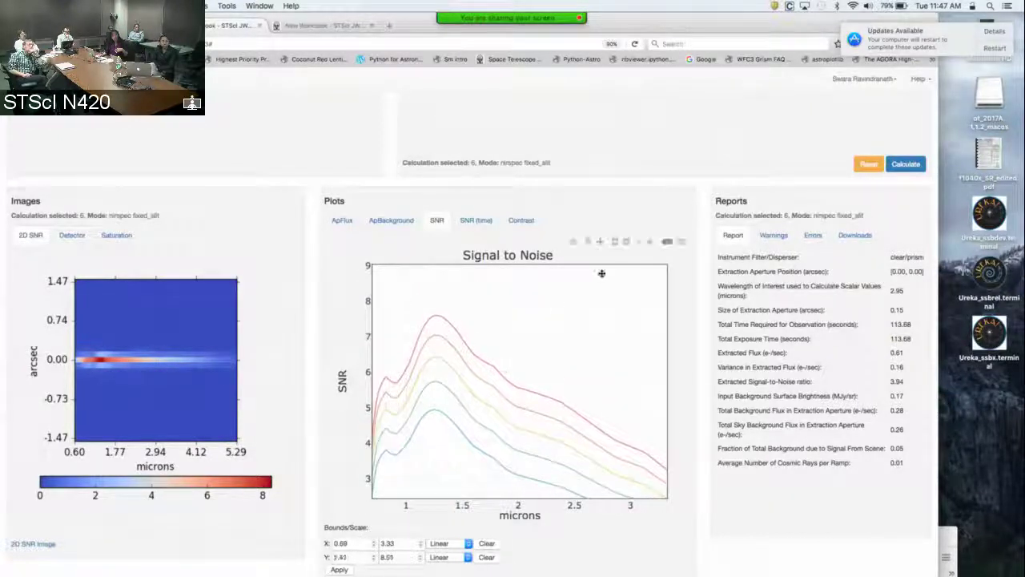
left_click(651, 242)
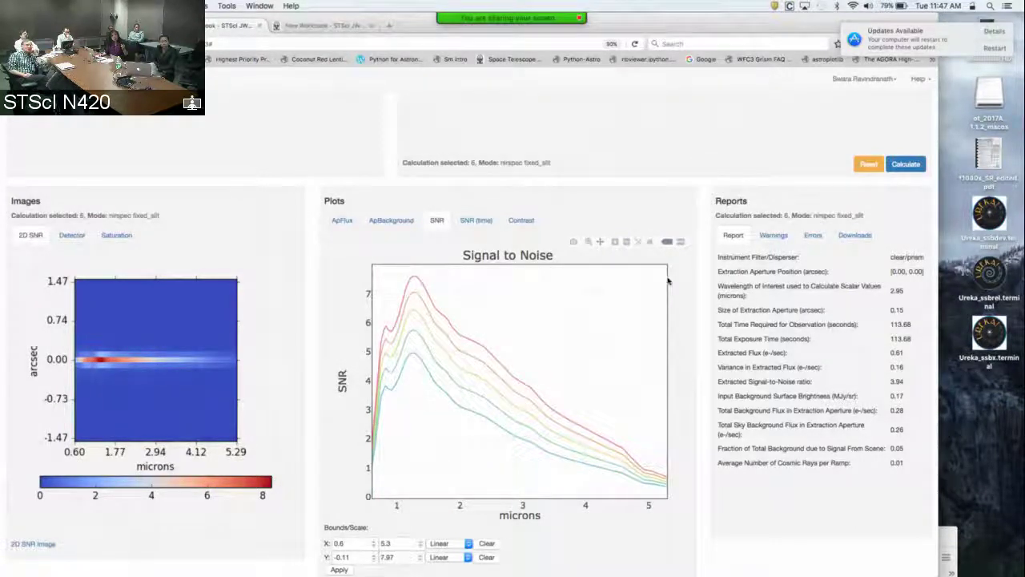
Turn on data comparison in the Signal to Noise plot and compare the SNR of all calculations at the same wavelength
left_click(681, 243)
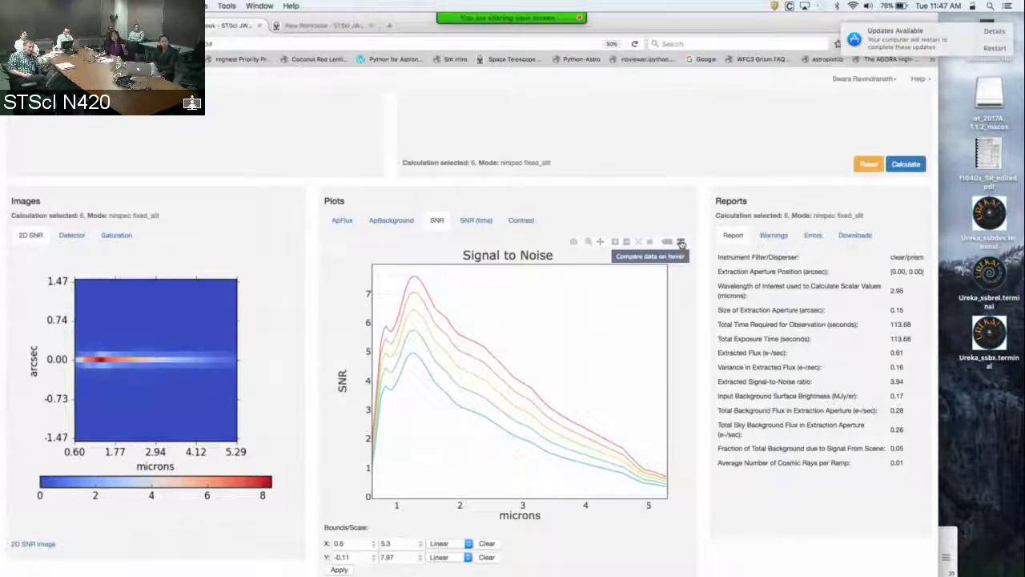
mouse_move(605, 343)
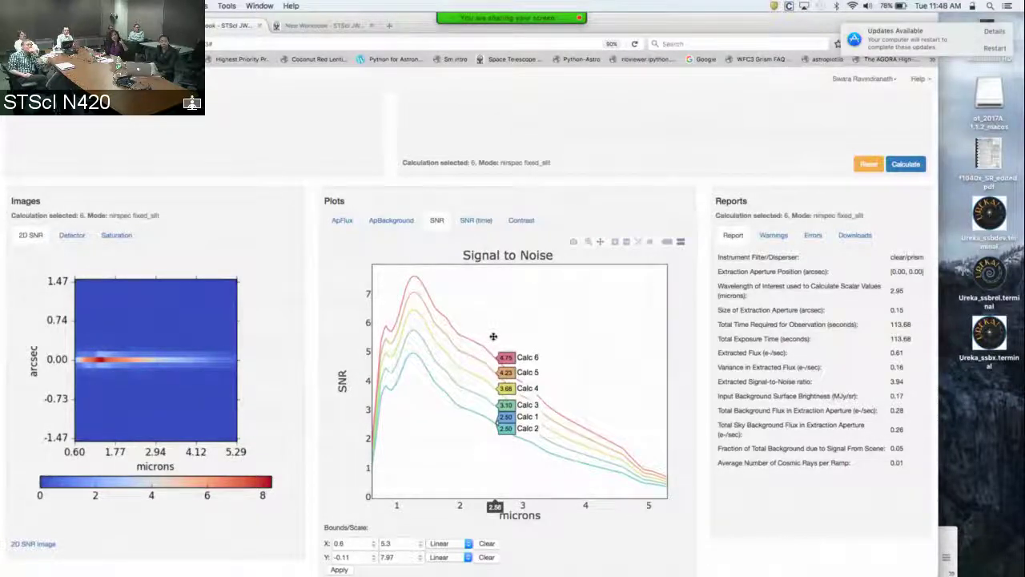
scroll(260, 188, "up", 3)
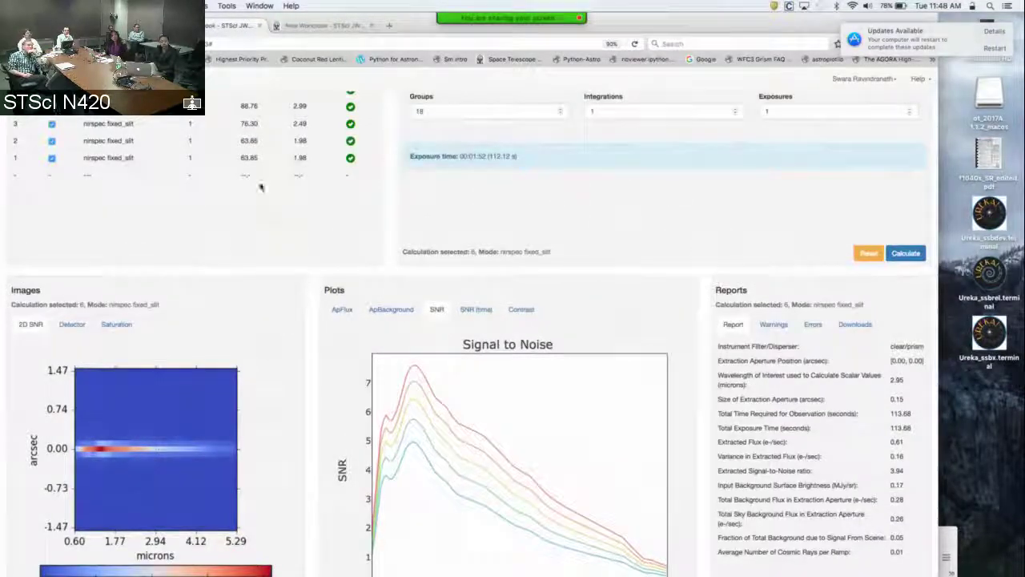
scroll(538, 389, "up", 2)
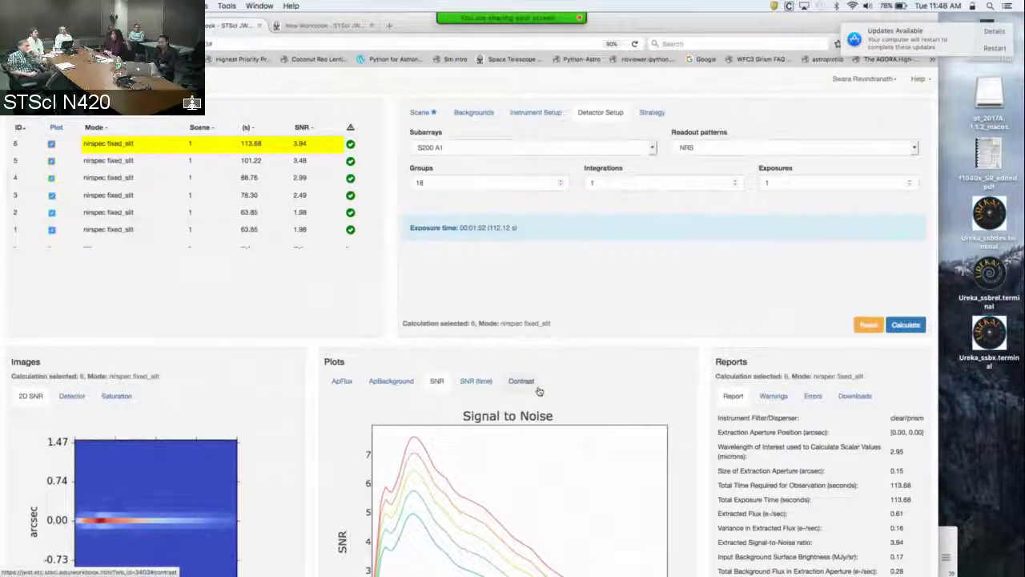
scroll(539, 390, "down", 2)
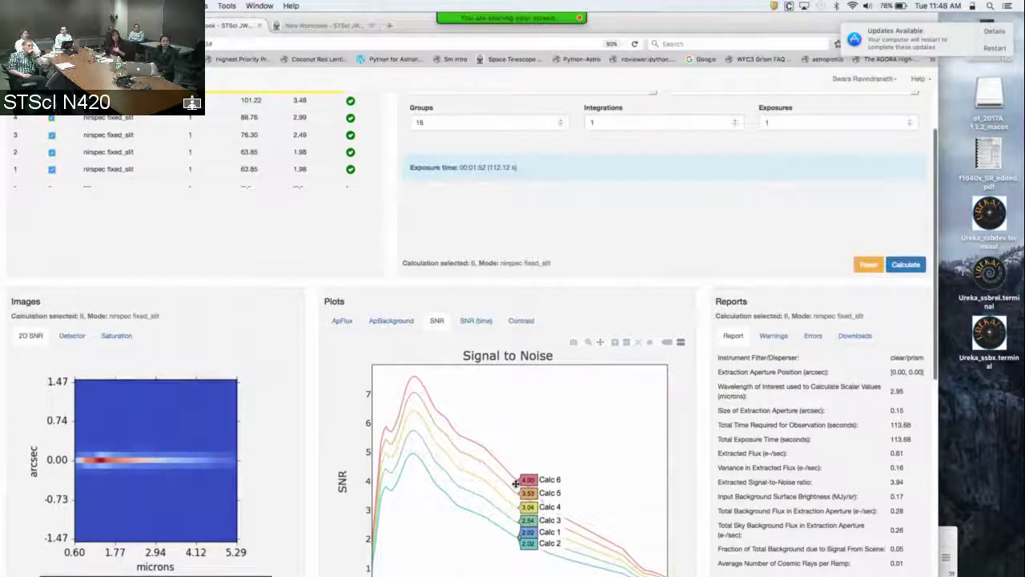
scroll(501, 378, "down", 2)
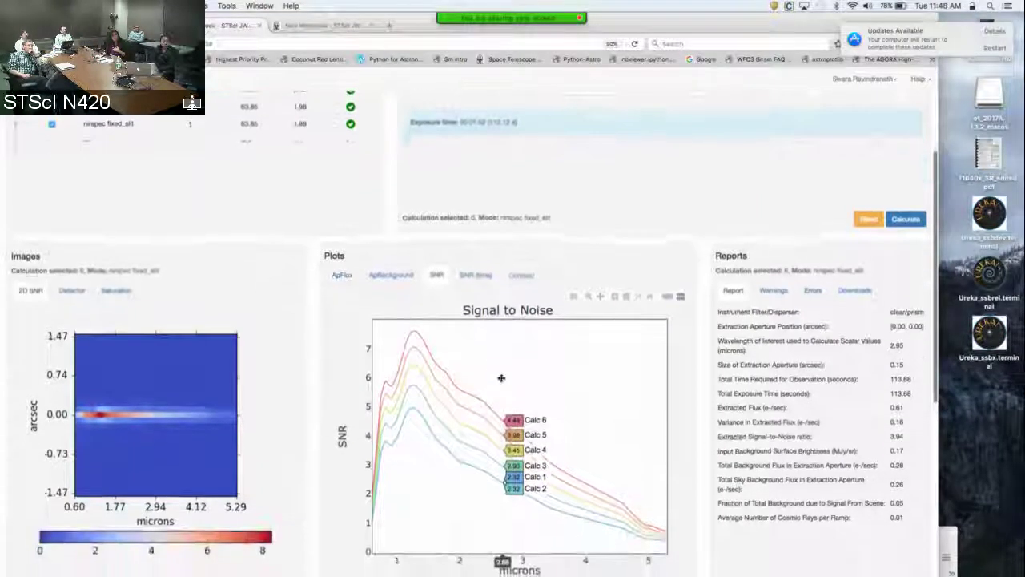
Show the SNR versus on-source time plot and examine the points of the group expansion
left_click(475, 276)
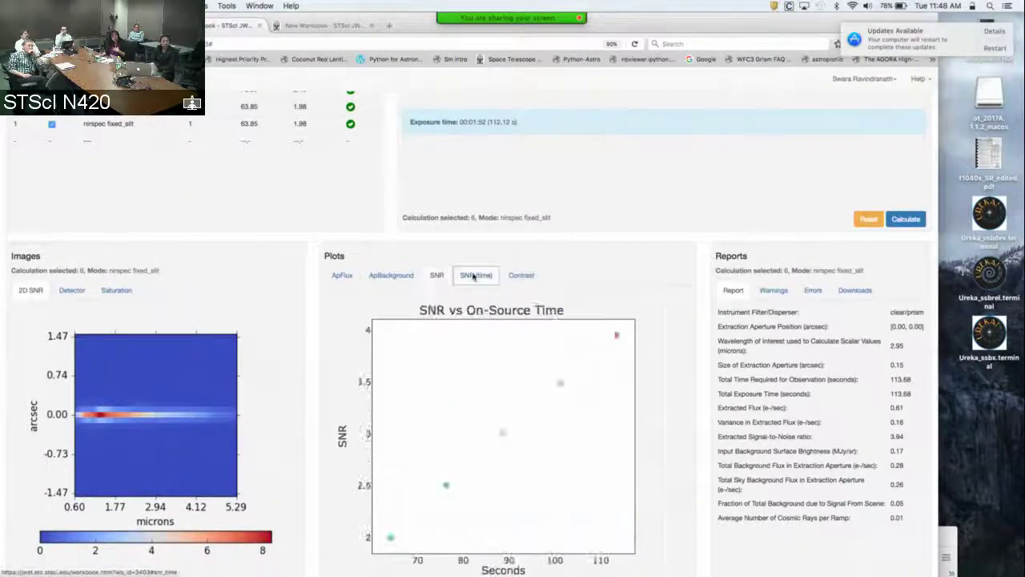
scroll(535, 323, "down", 5)
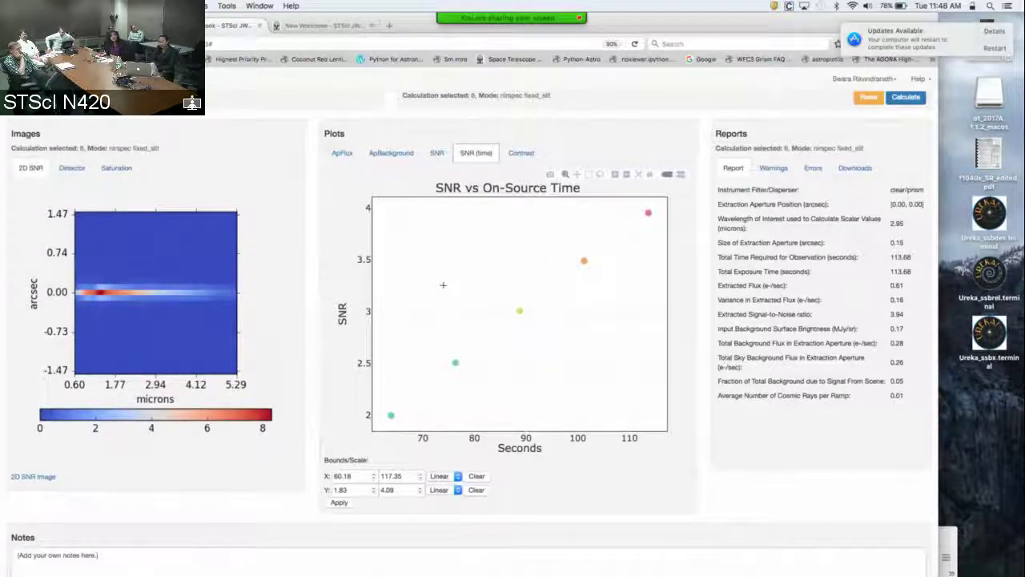
scroll(483, 283, "up", 5)
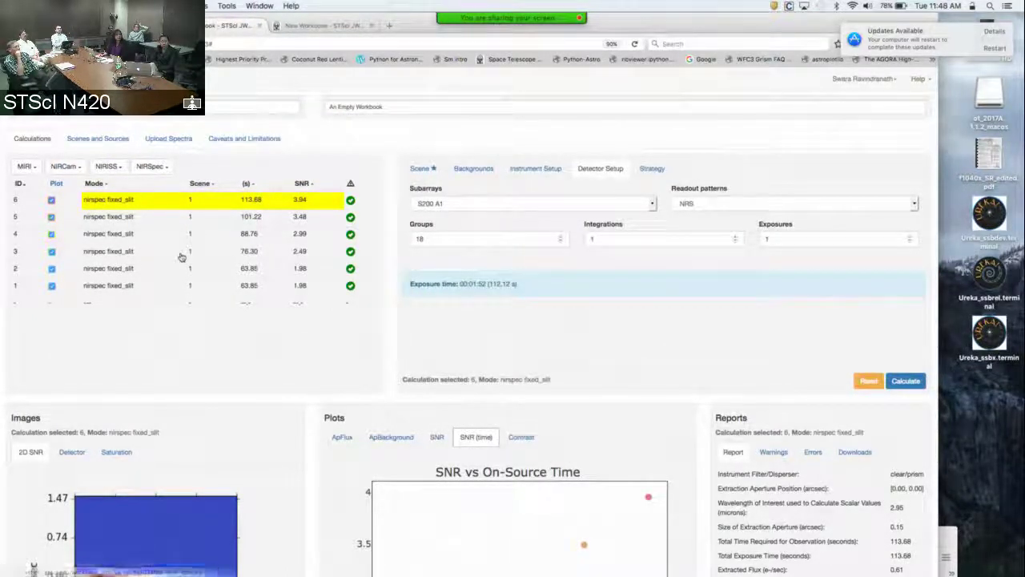
Batch-expand calculation 1 over integrations with start value 1, step size 1 and 5 iterations
left_click(206, 286)
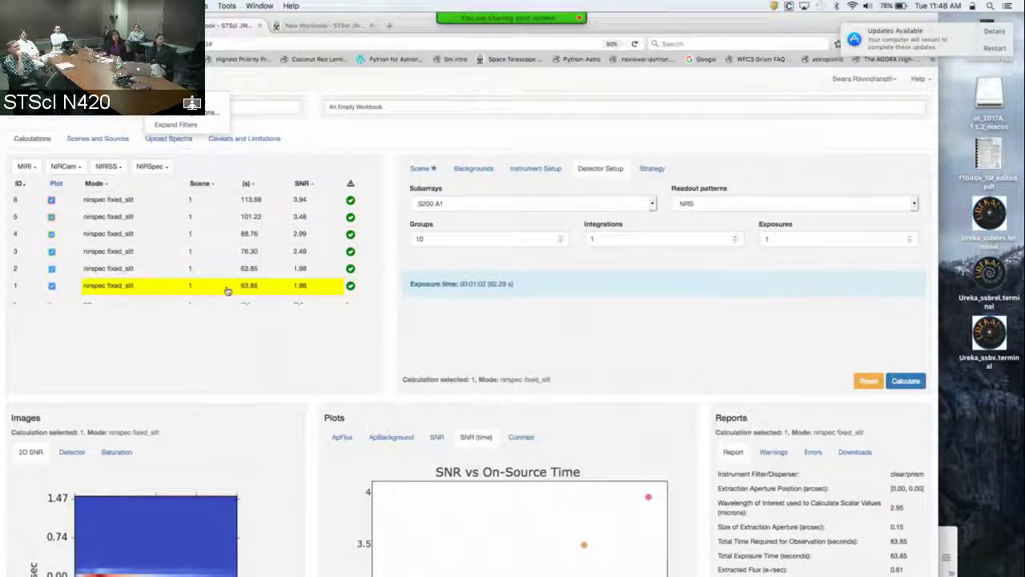
left_click(207, 112)
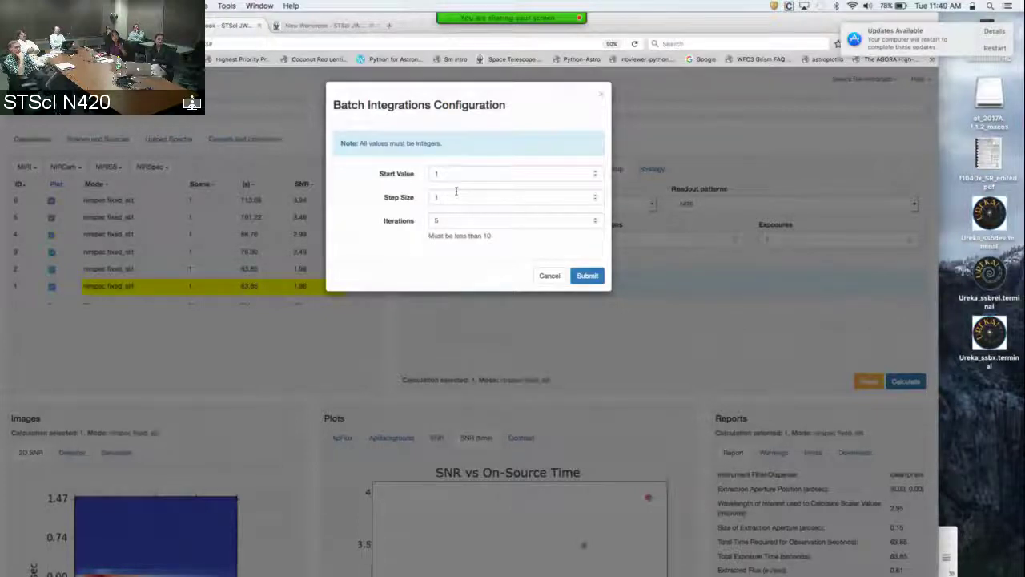
left_click(597, 273)
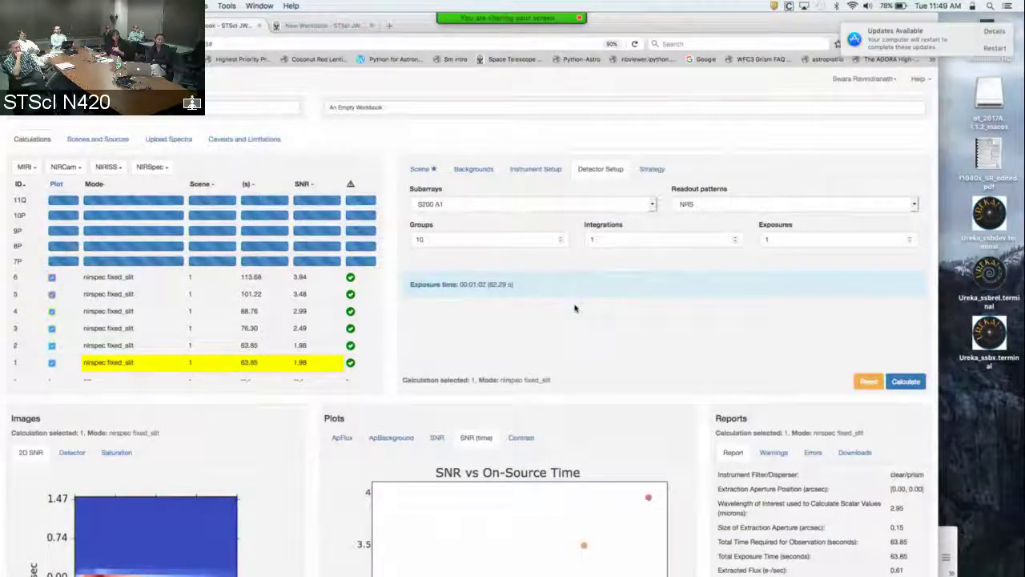
scroll(574, 309, "down", 1)
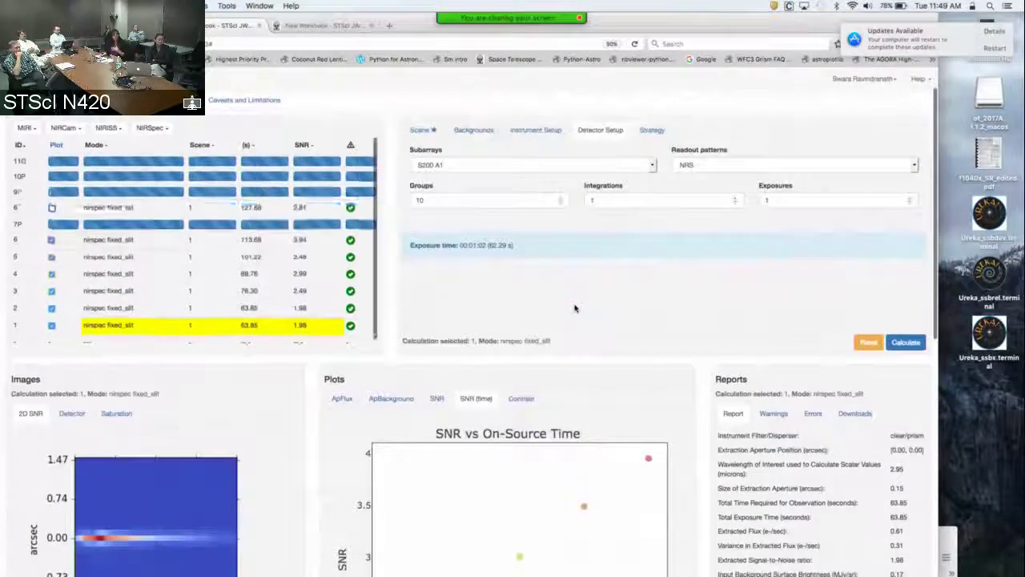
scroll(574, 308, "down", 1)
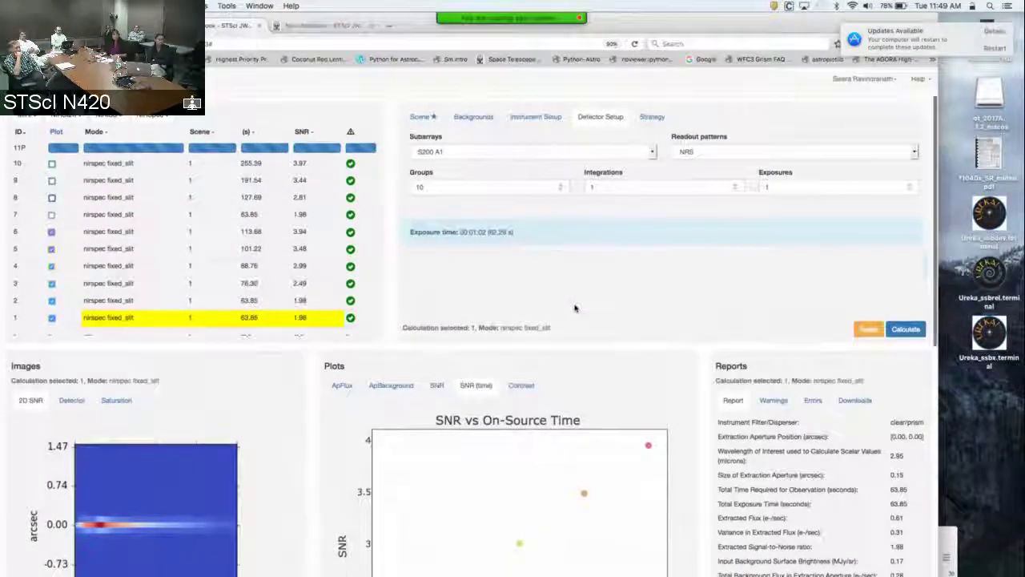
scroll(574, 308, "up", 1)
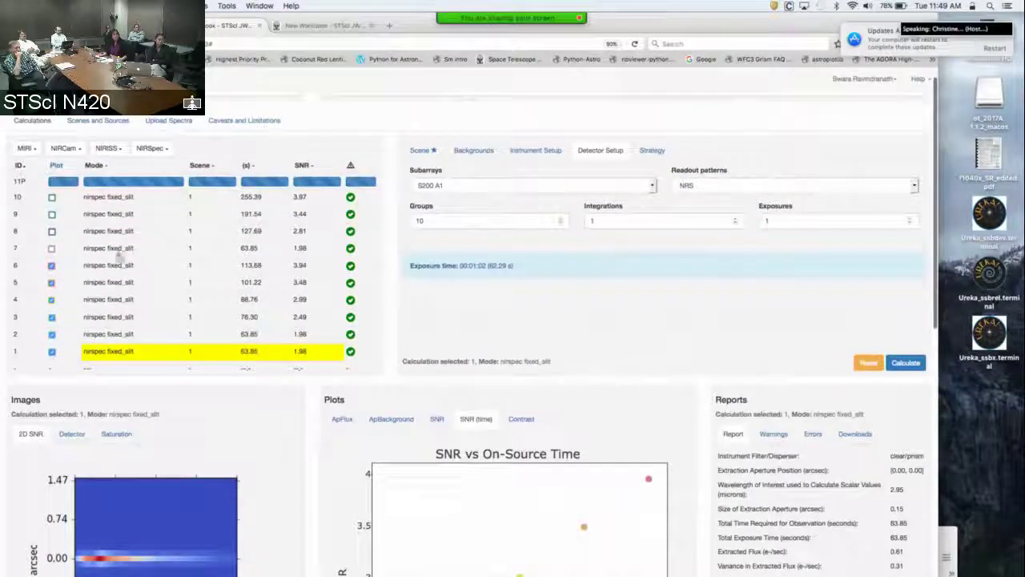
Add the new integration calculations to the plots by selecting all, and compare the points in the SNR versus on-source time plot
left_click(57, 166)
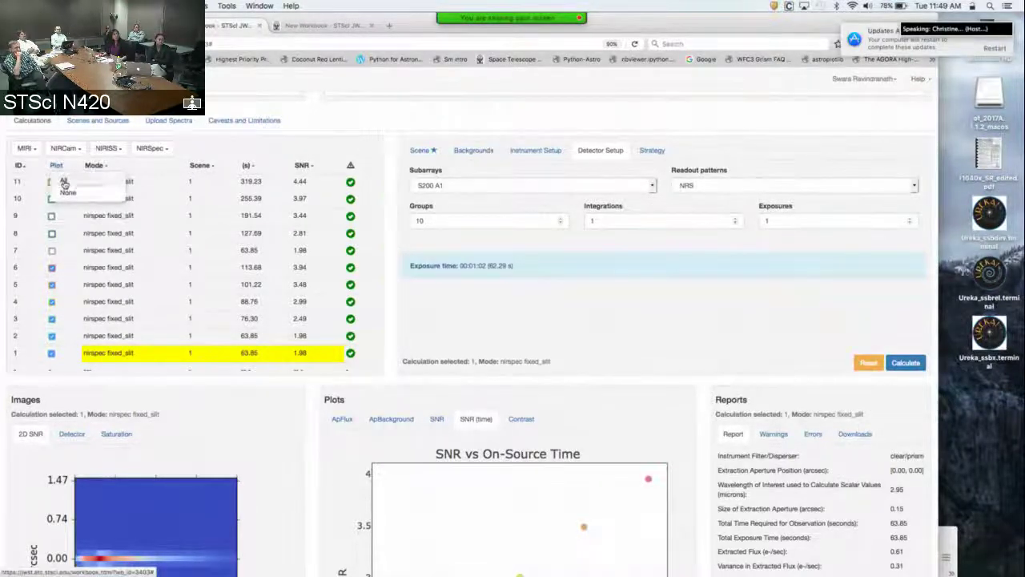
left_click(64, 183)
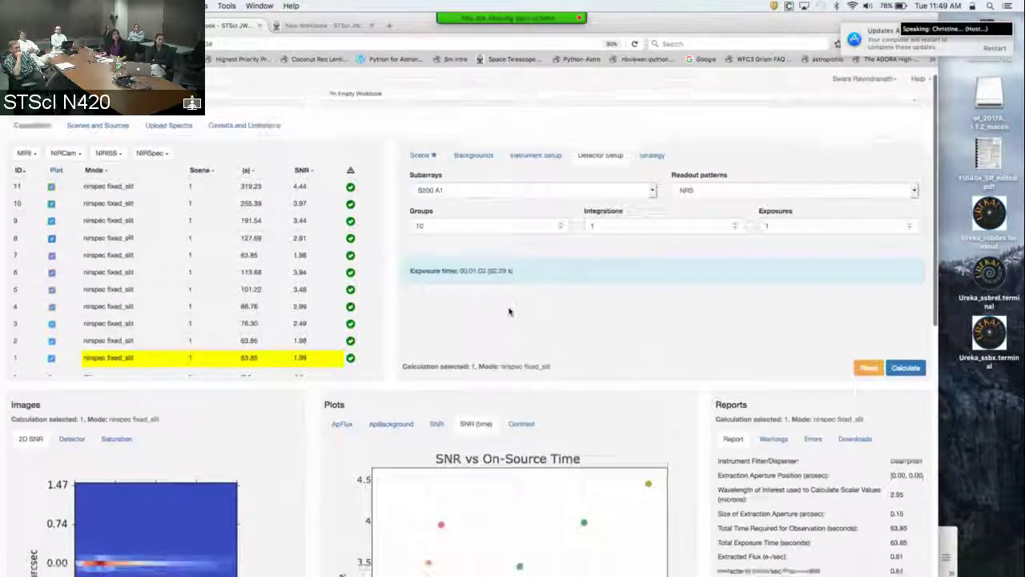
scroll(509, 311, "down", 5)
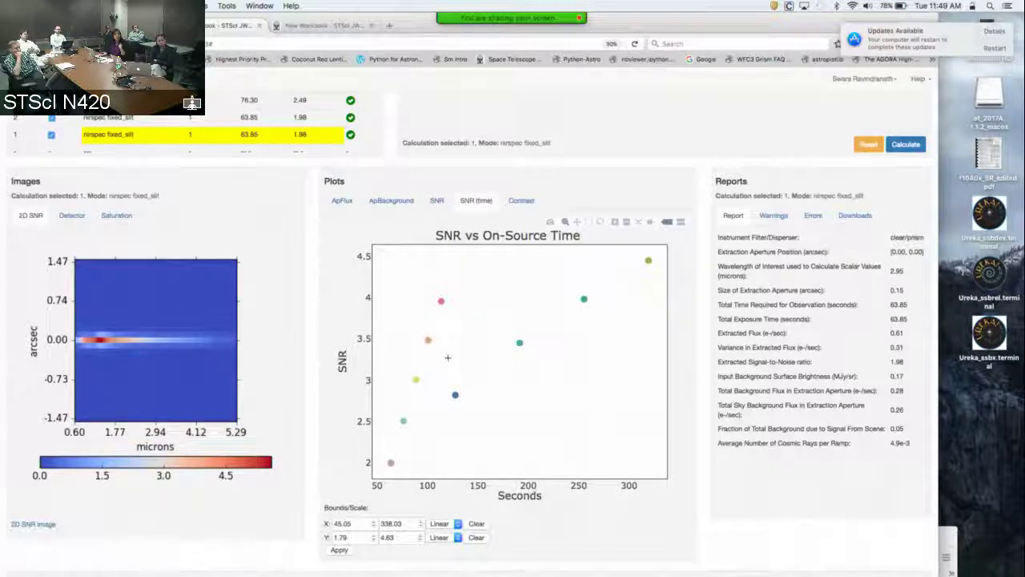
mouse_move(405, 414)
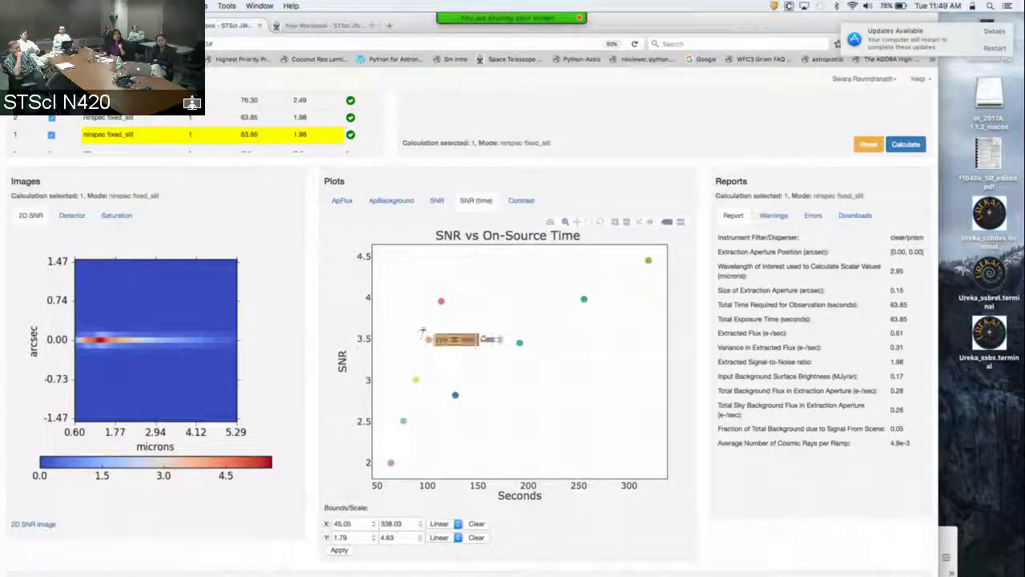
Remove all calculations from the plots
mouse_move(433, 301)
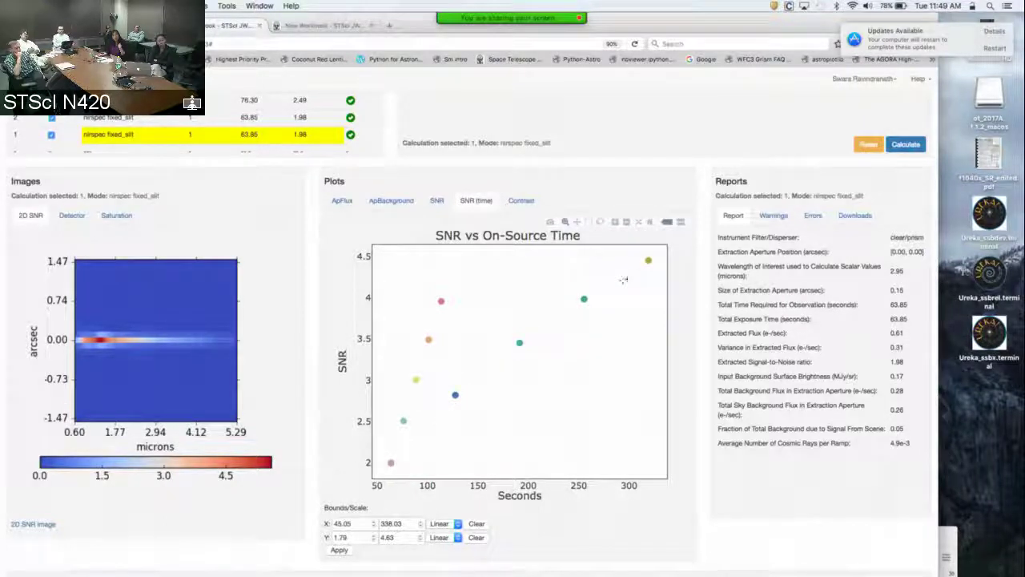
mouse_move(649, 261)
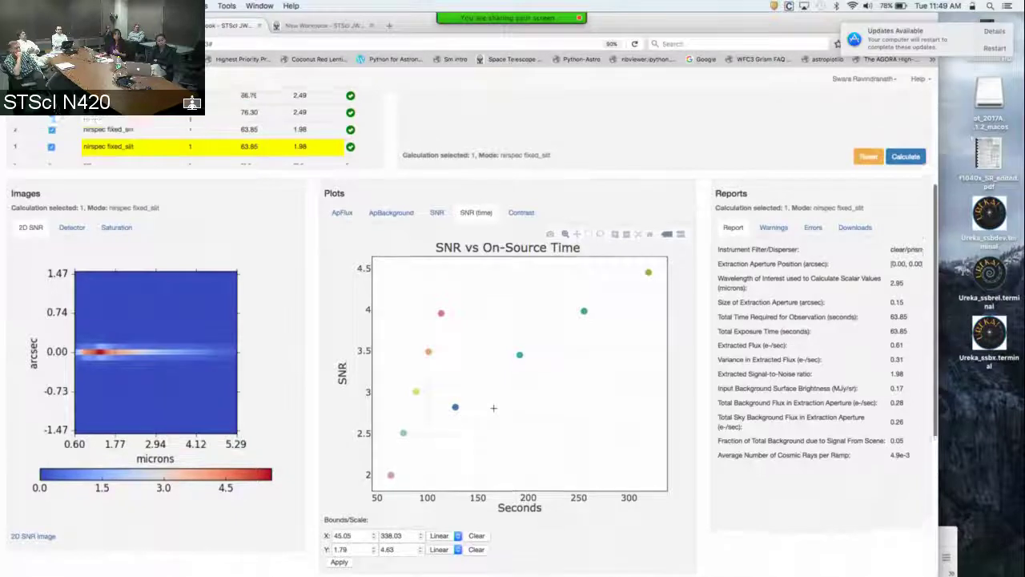
scroll(494, 406, "up", 5)
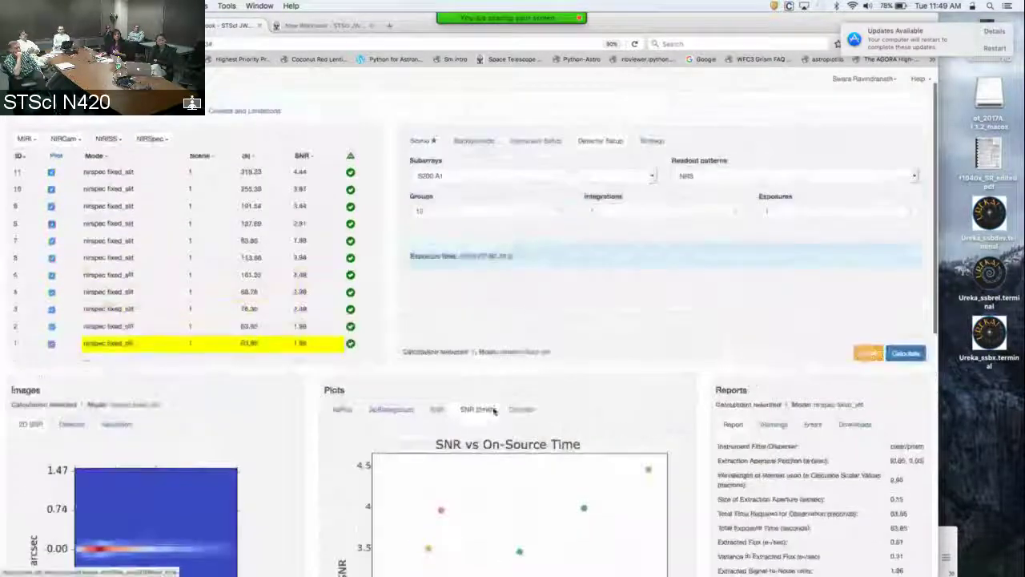
left_click(59, 156)
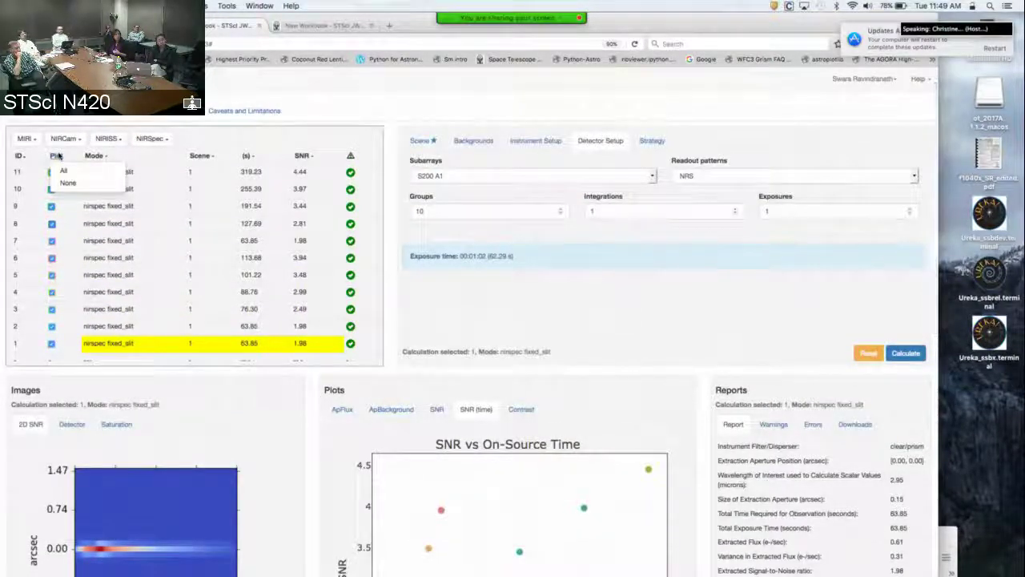
left_click(64, 184)
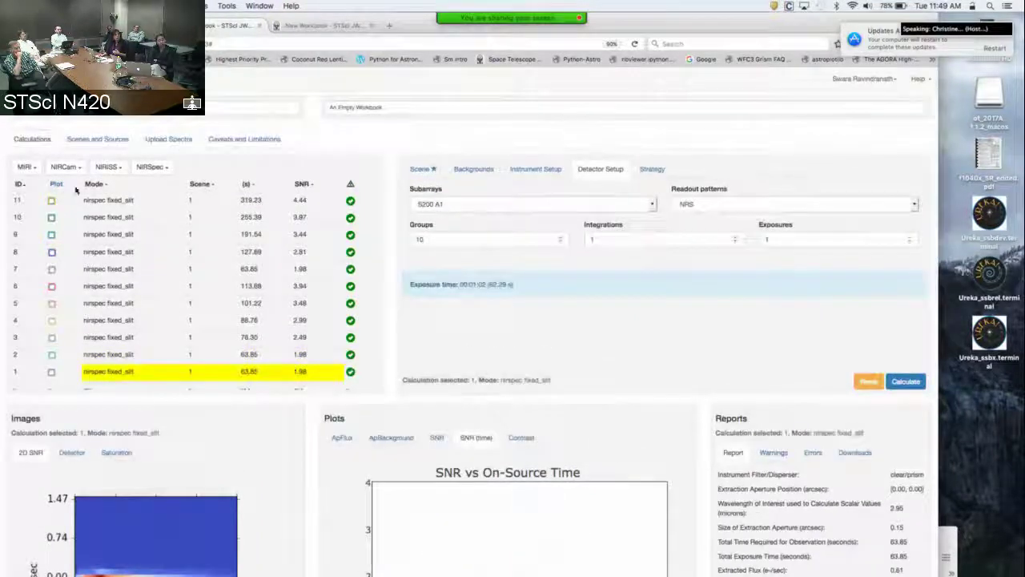
Create a NIRISS imaging calculation and batch-expand it over filters
left_click(120, 167)
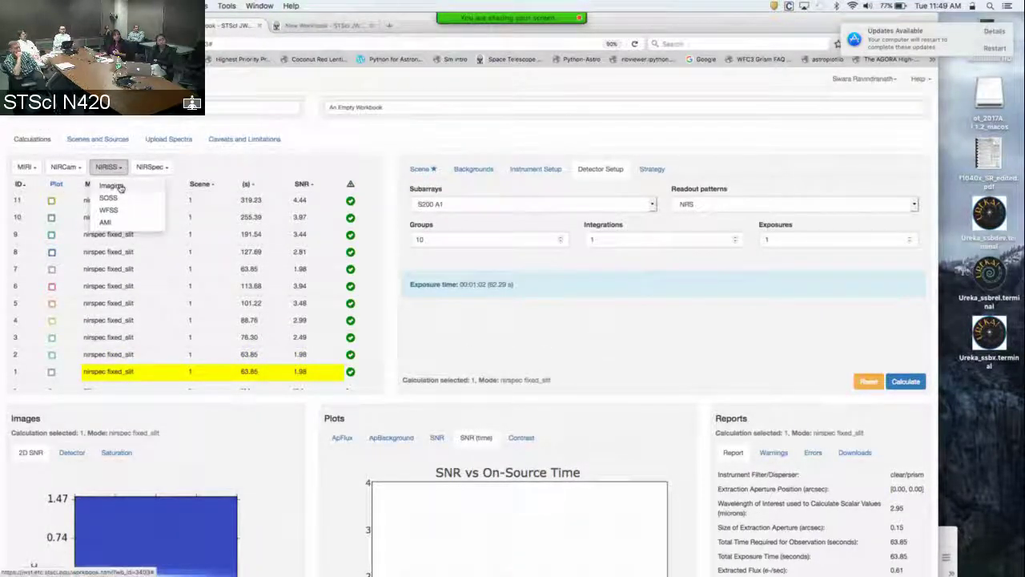
left_click(120, 186)
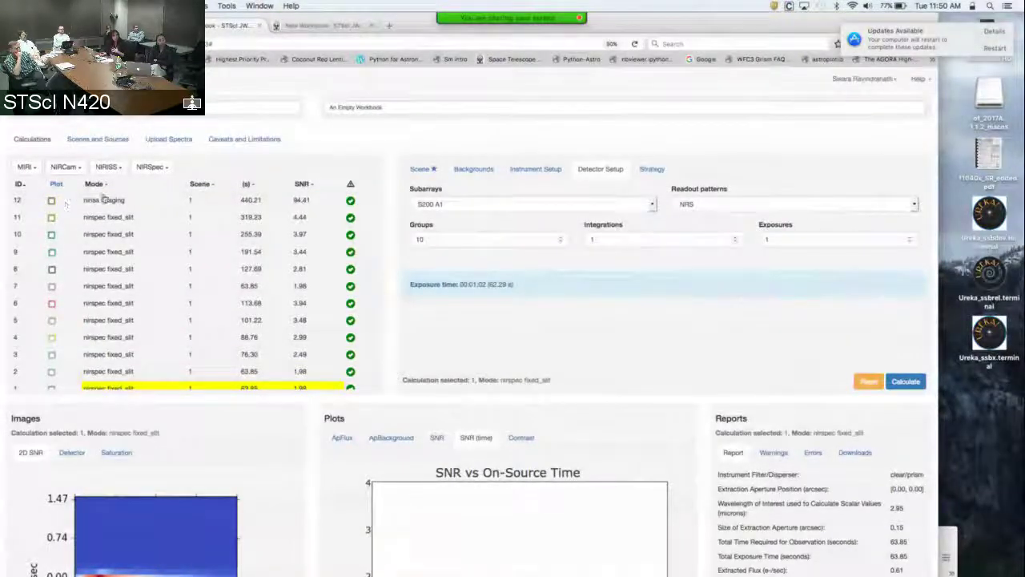
left_click(125, 202)
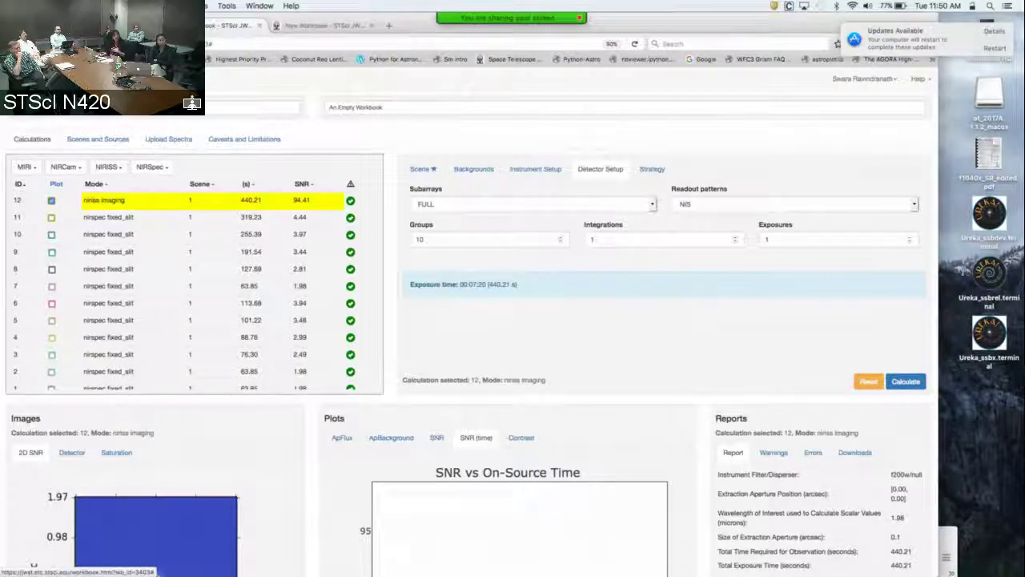
left_click(200, 86)
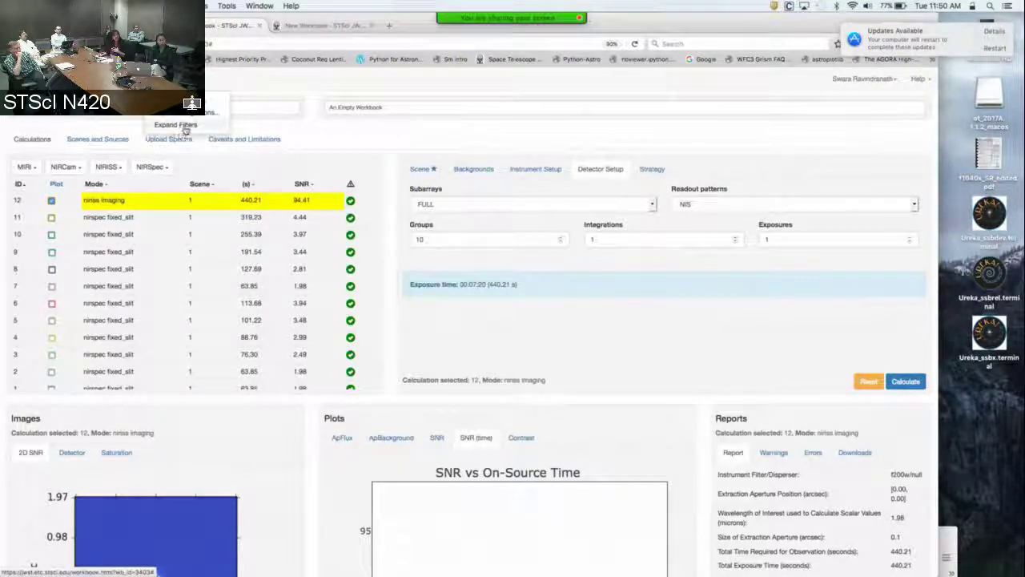
left_click(183, 126)
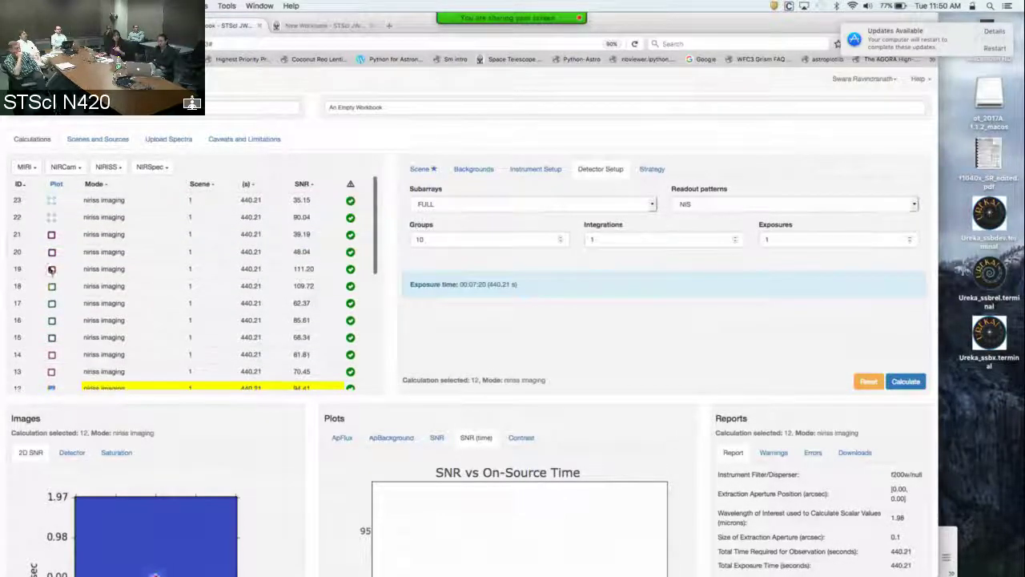
Add the filter-expanded NIRISS imaging calculations 13 to 23 to the plots
left_click(50, 372)
left_click(51, 354)
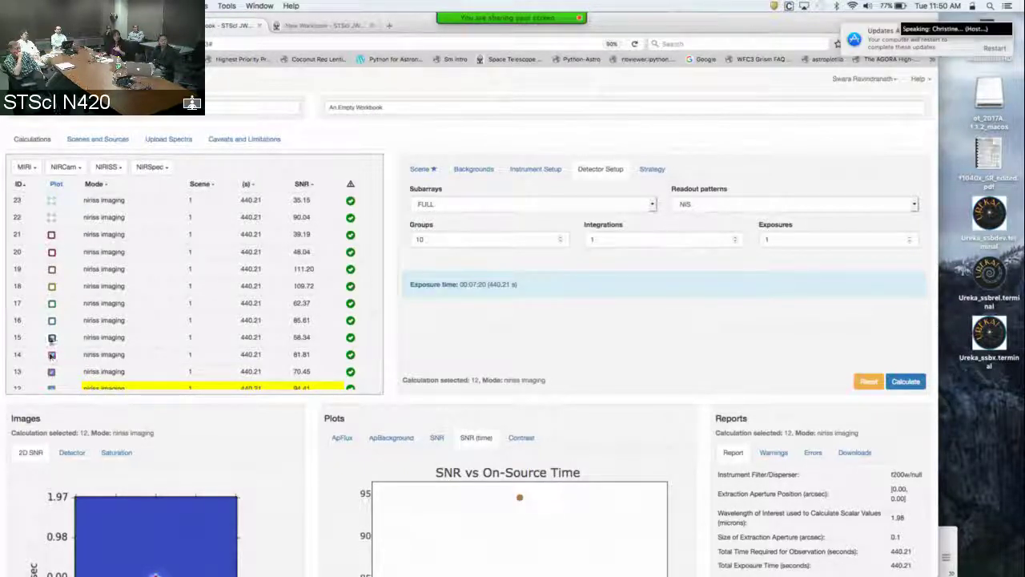
left_click(51, 338)
left_click(52, 320)
left_click(52, 303)
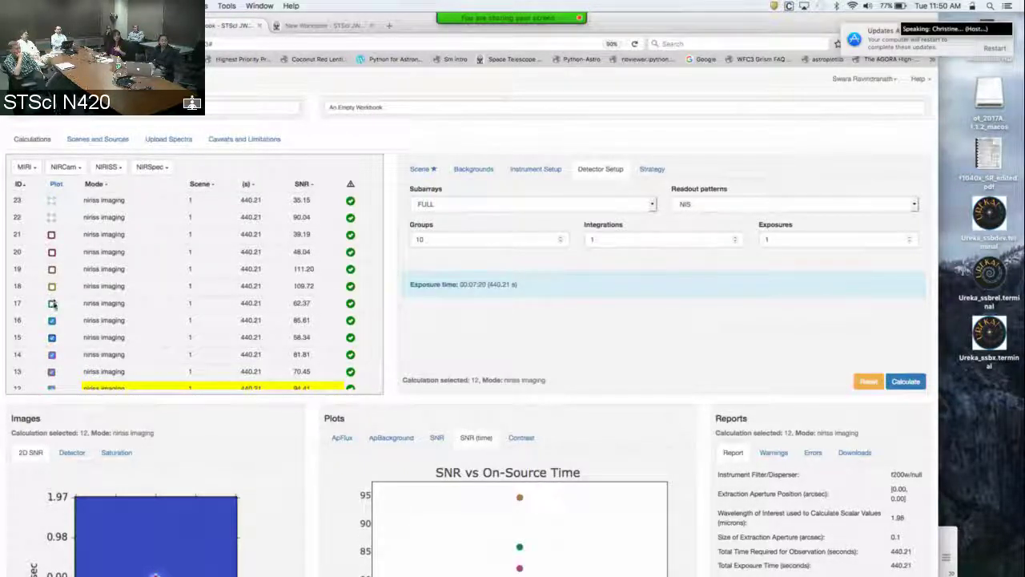
left_click(52, 286)
left_click(51, 269)
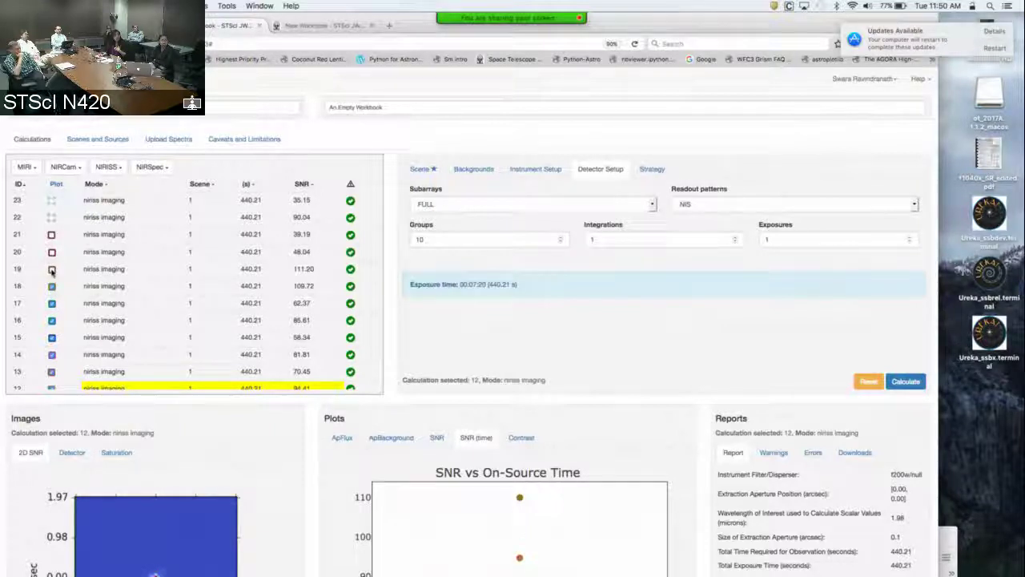
left_click(51, 252)
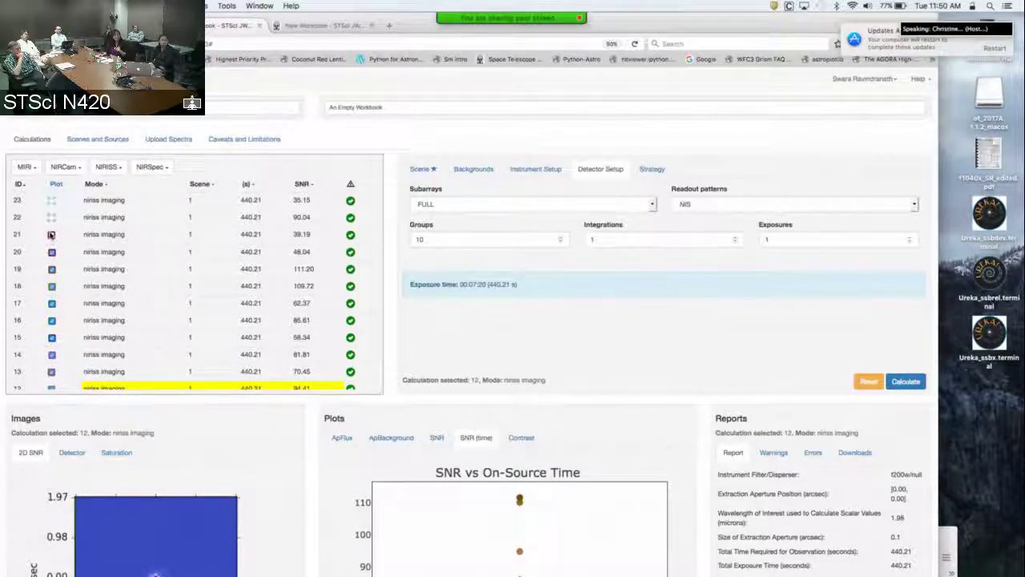
left_click(52, 234)
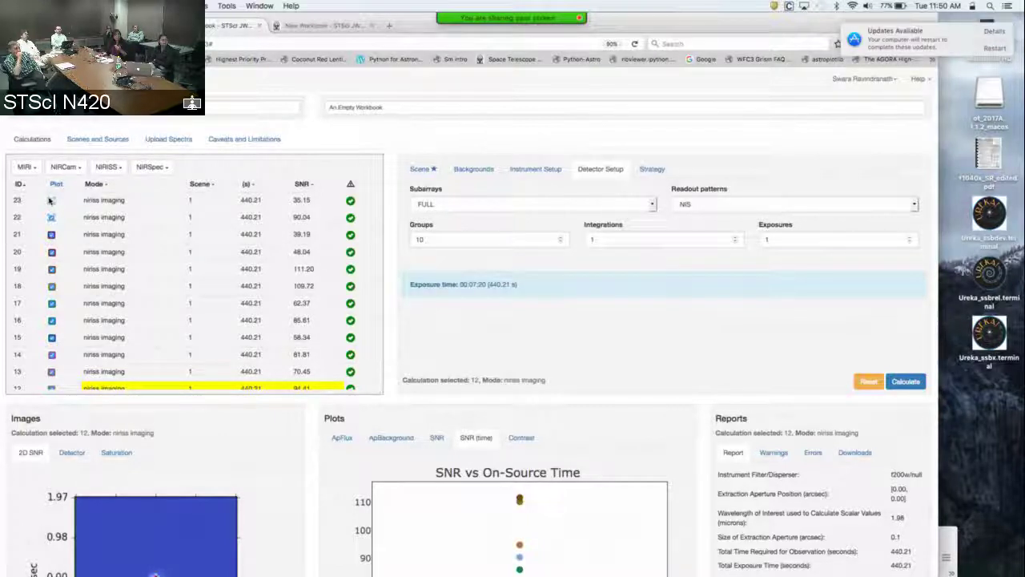
Show the Signal to Noise plot and examine the points of the NIRISS filter calculations across wavelength
left_click(437, 438)
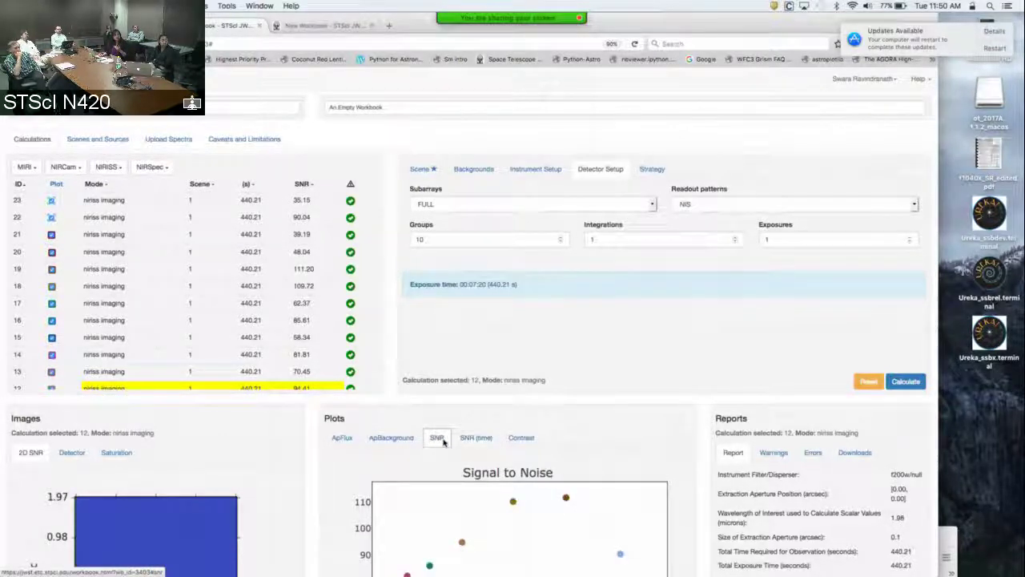
scroll(578, 403, "down", 4)
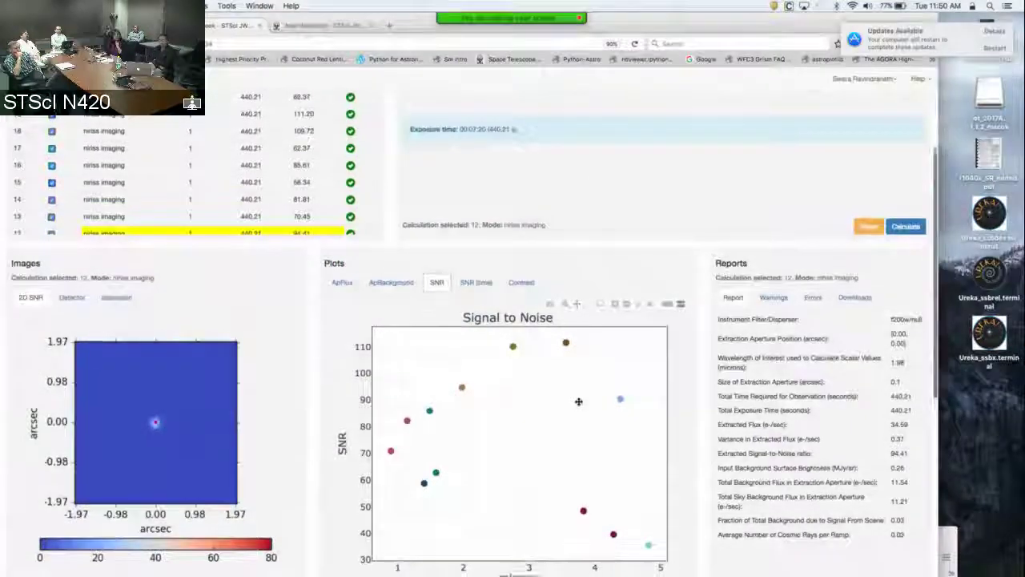
scroll(579, 401, "down", 1)
mouse_move(630, 392)
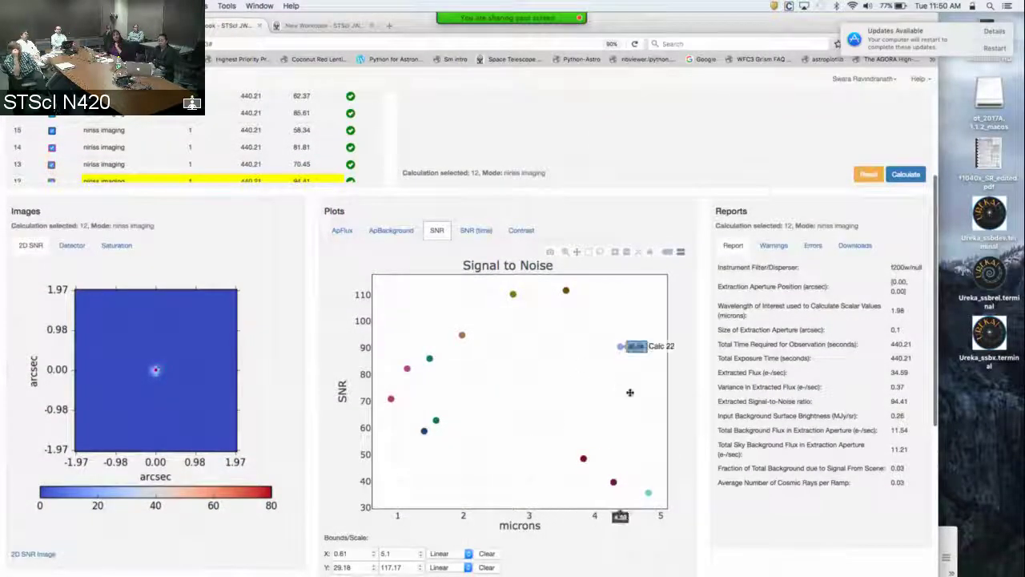
scroll(609, 401, "up", 1)
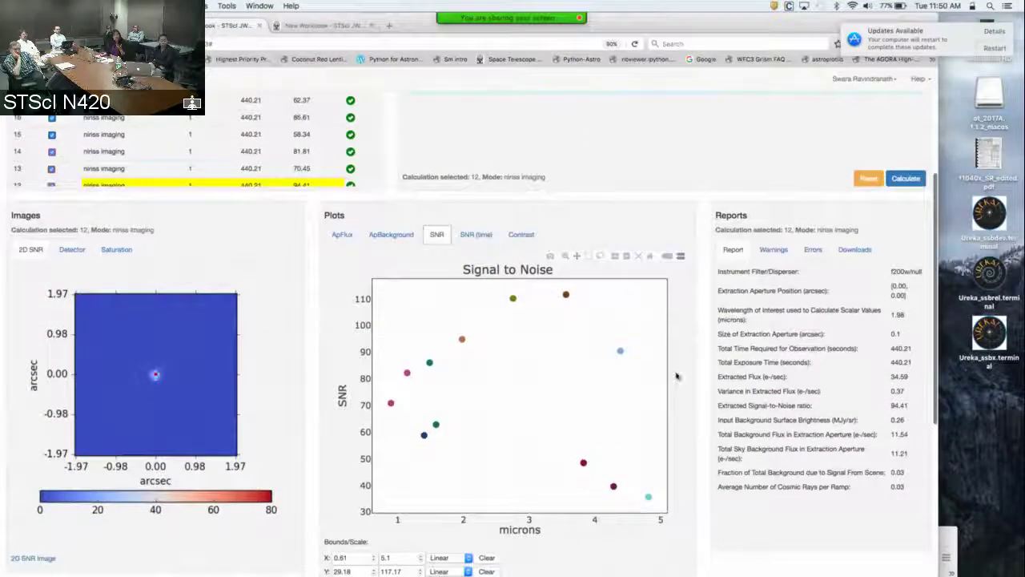
mouse_move(513, 298)
scroll(519, 439, "up", 2)
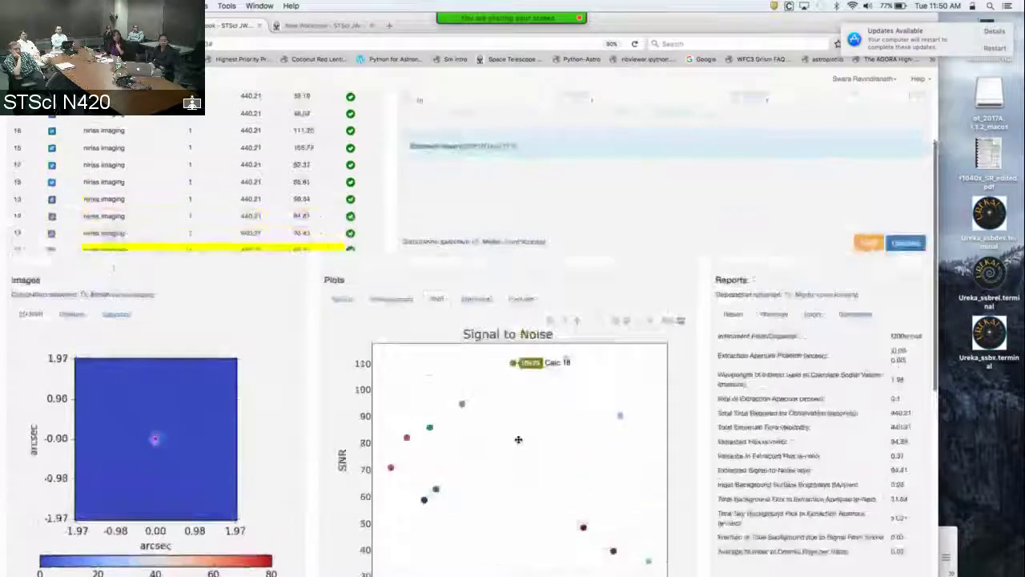
scroll(518, 439, "up", 3)
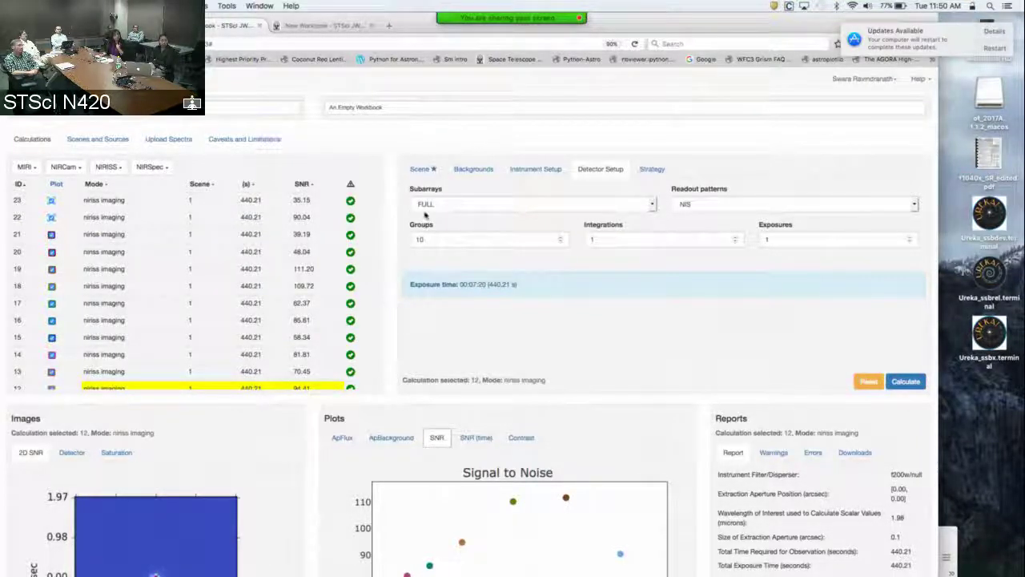
Check the filters in the instrument setup and remove the medium-band calculations 23 (F480M), 21 (F430M) and 20 (F380M) from the plots
left_click(529, 168)
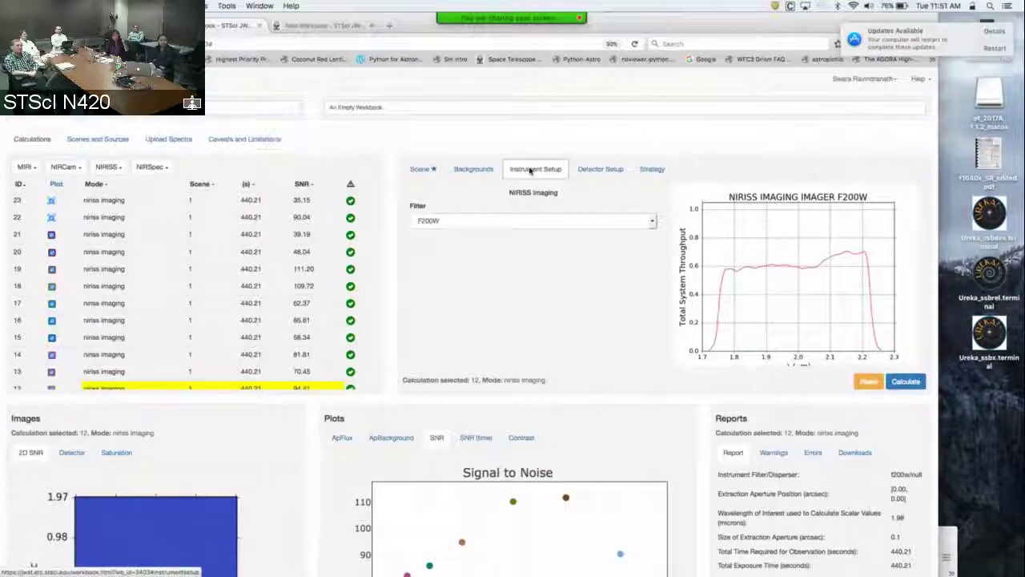
left_click(149, 201)
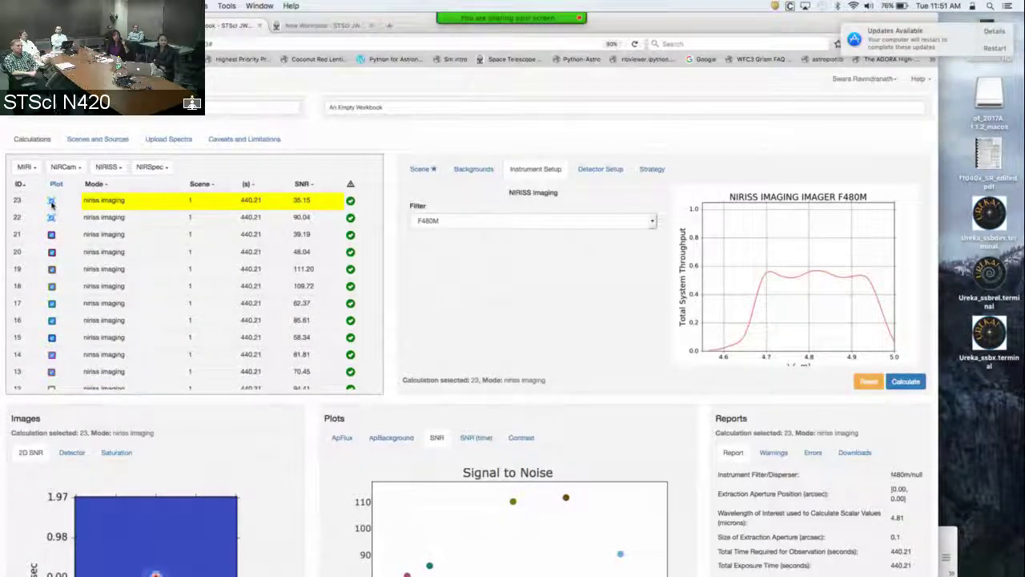
left_click(52, 201)
left_click(169, 223)
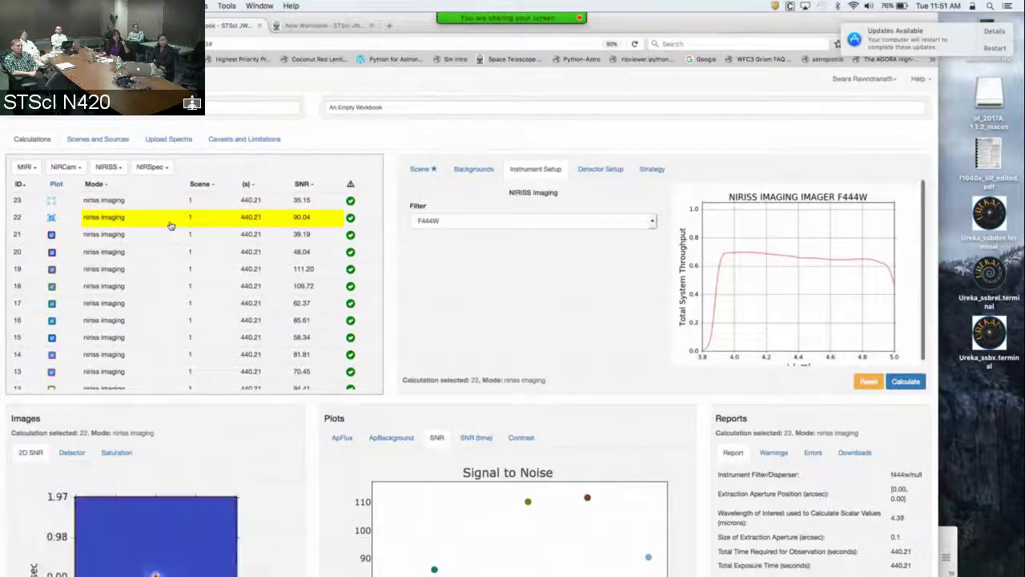
left_click(170, 237)
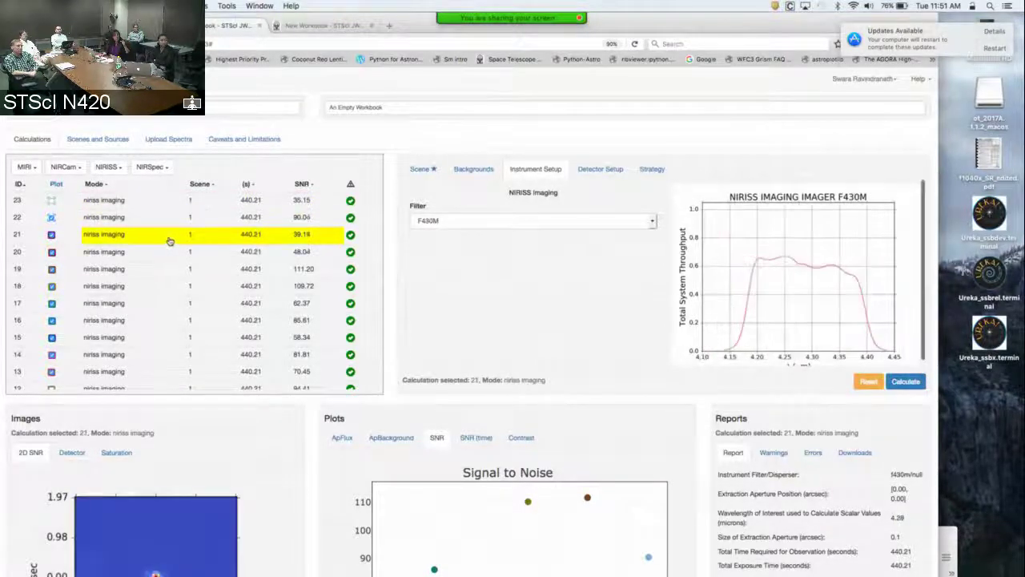
left_click(52, 235)
left_click(161, 251)
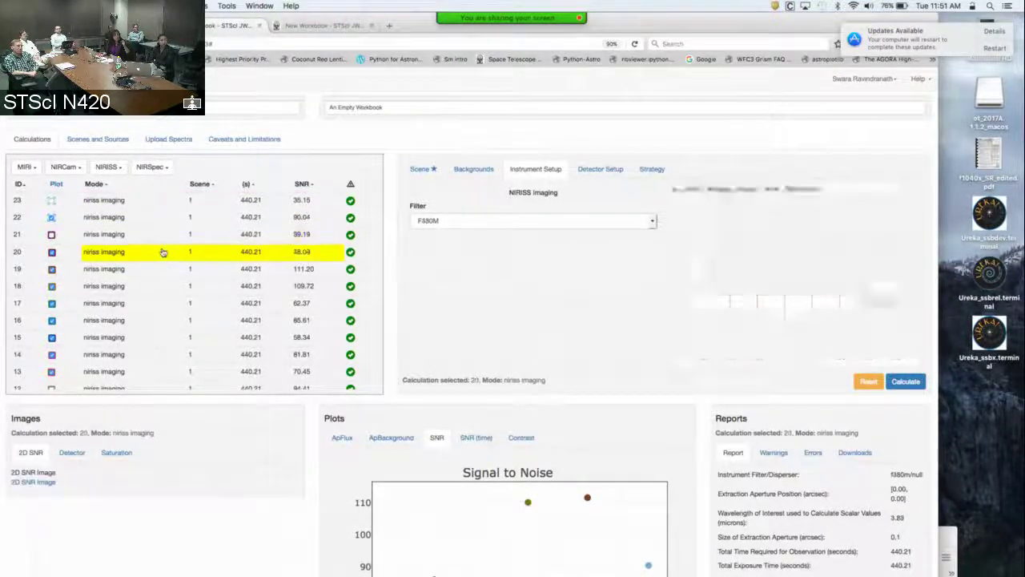
left_click(52, 252)
Check the filters of the remaining NIRISS calculations and remove the medium-band calculations 17 (F158M) and 15 (F140M) from the plots
left_click(179, 270)
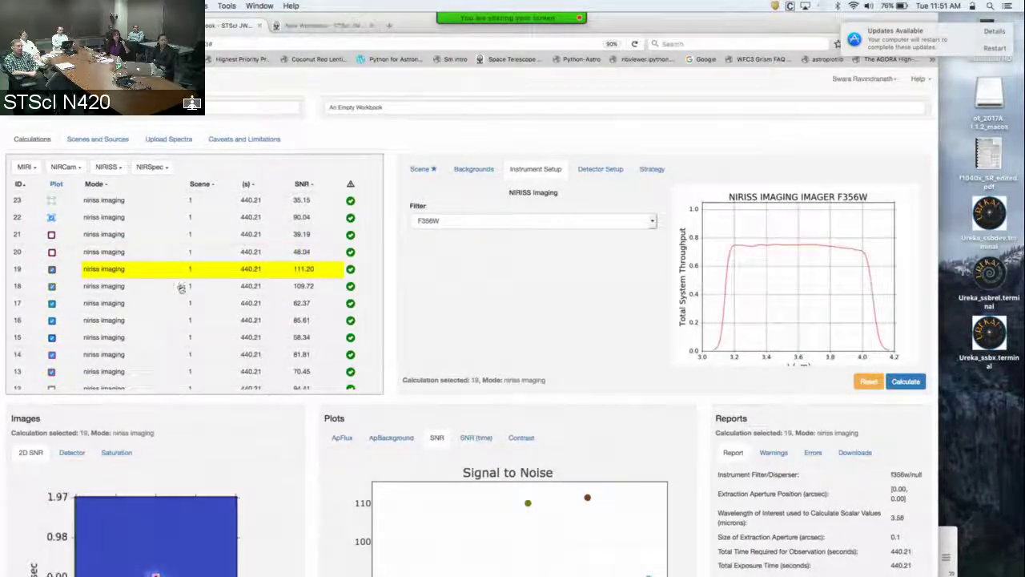
left_click(183, 287)
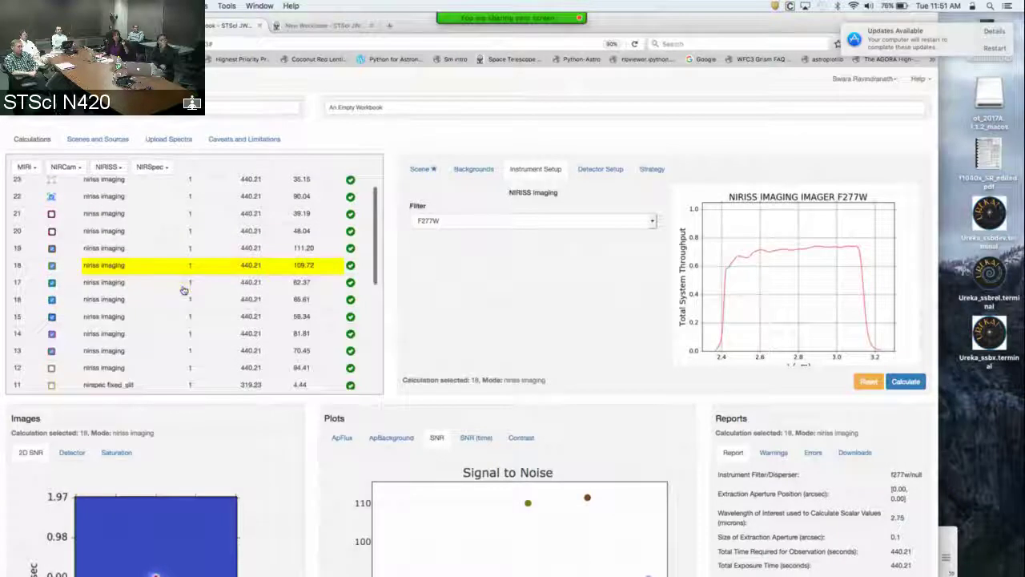
left_click(184, 287)
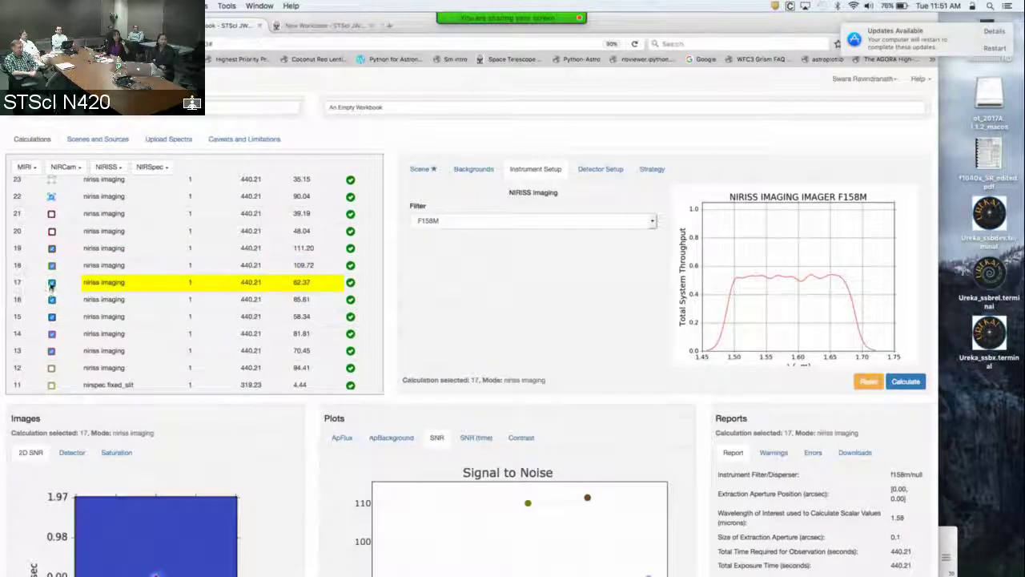
left_click(51, 281)
left_click(180, 303)
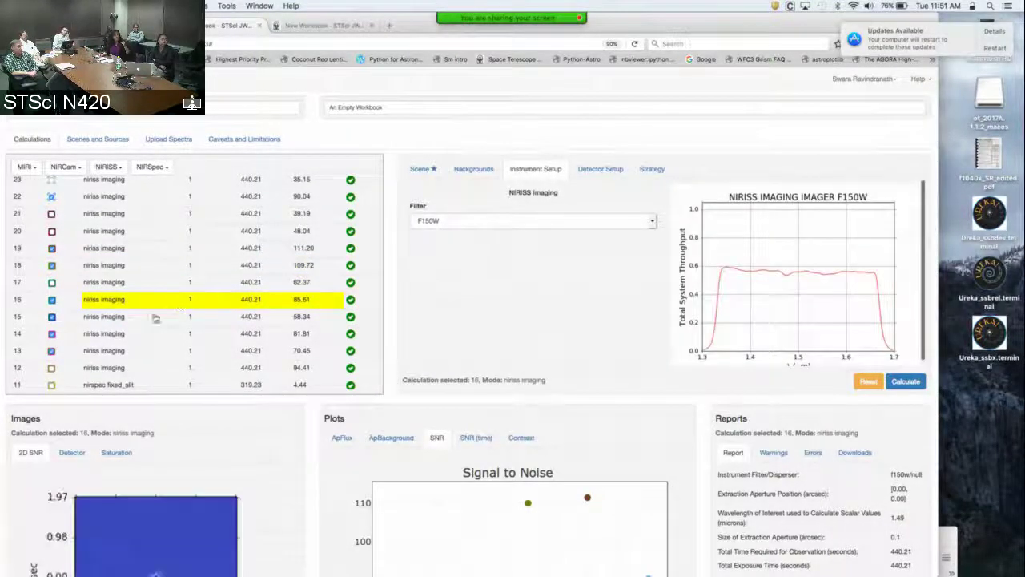
left_click(51, 317)
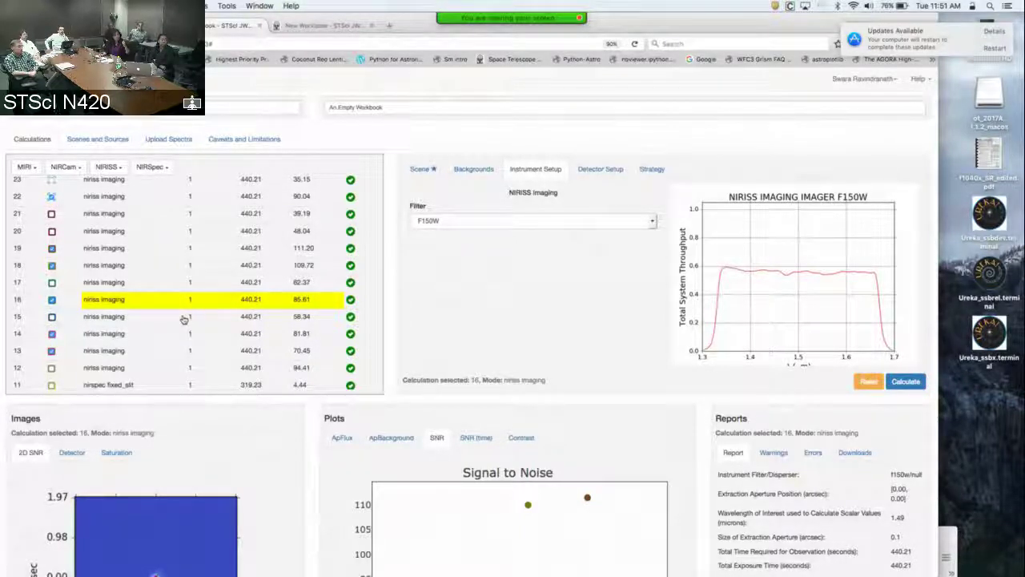
left_click(183, 319)
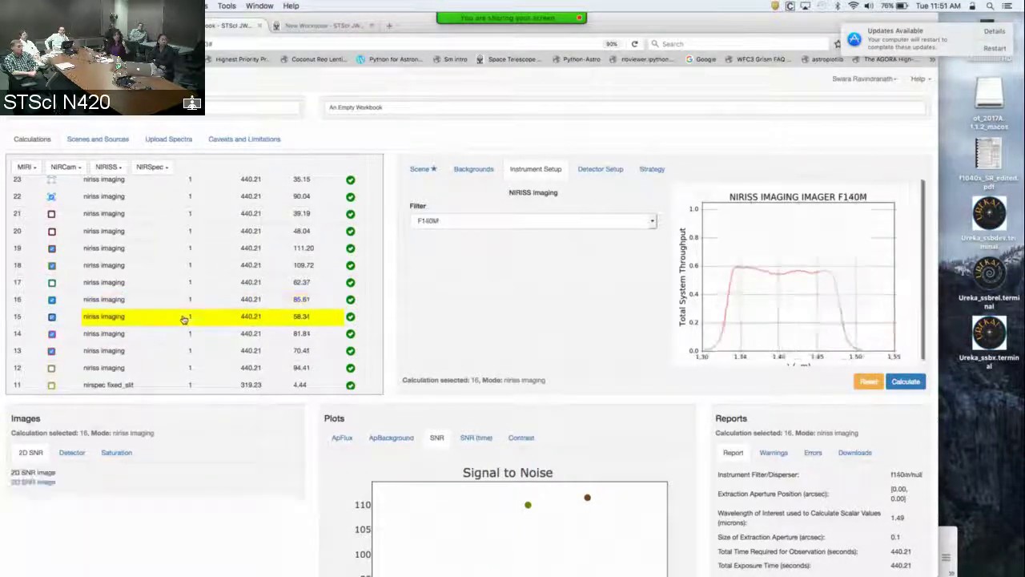
left_click(52, 317)
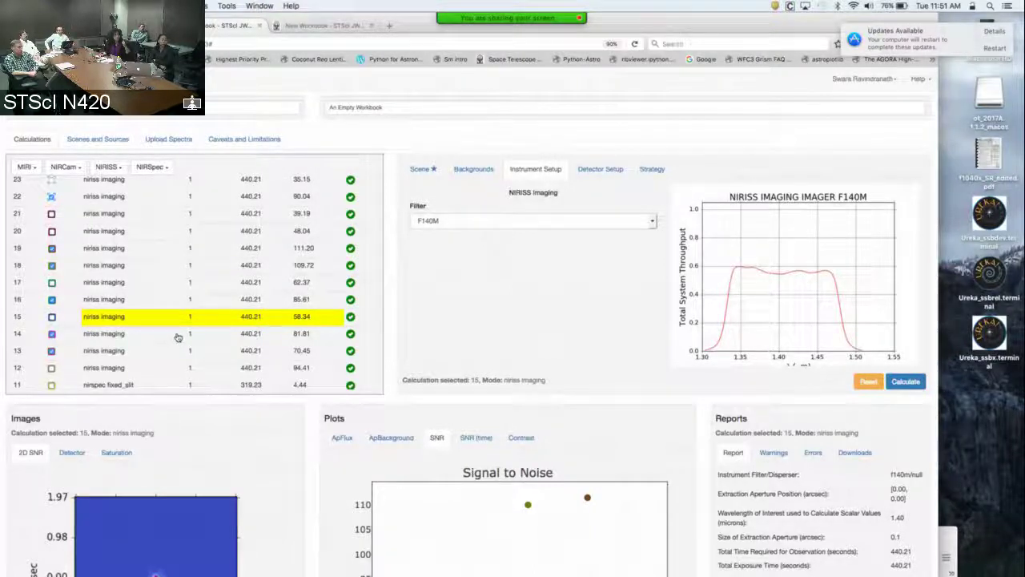
left_click(181, 350)
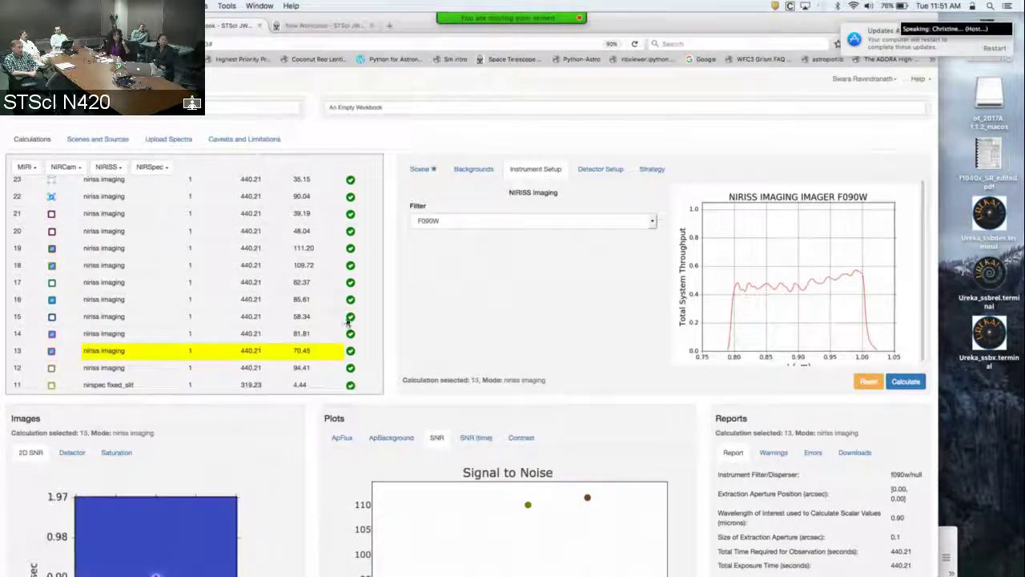
scroll(348, 320, "down", 5)
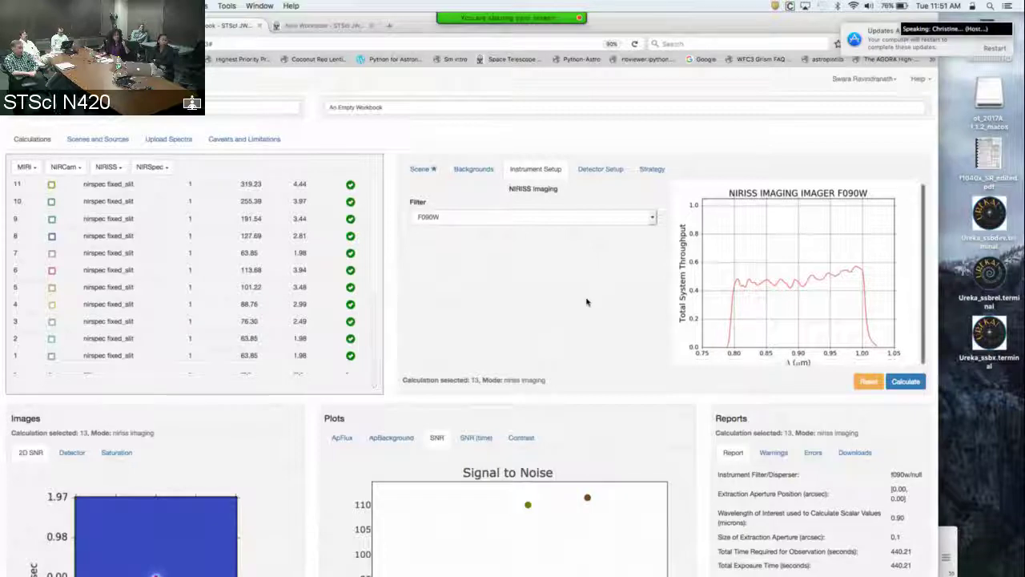
Examine the remaining NIRISS filter points in the Signal to Noise plot and the aperture and sky annulus settings in calculation 13's strategy
scroll(586, 302, "down", 5)
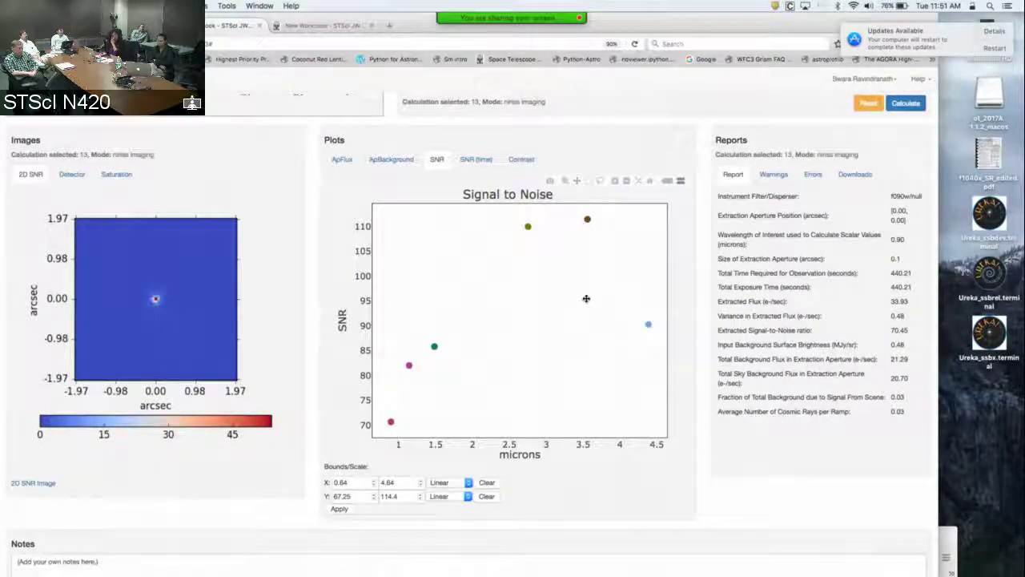
scroll(586, 298, "up", 3)
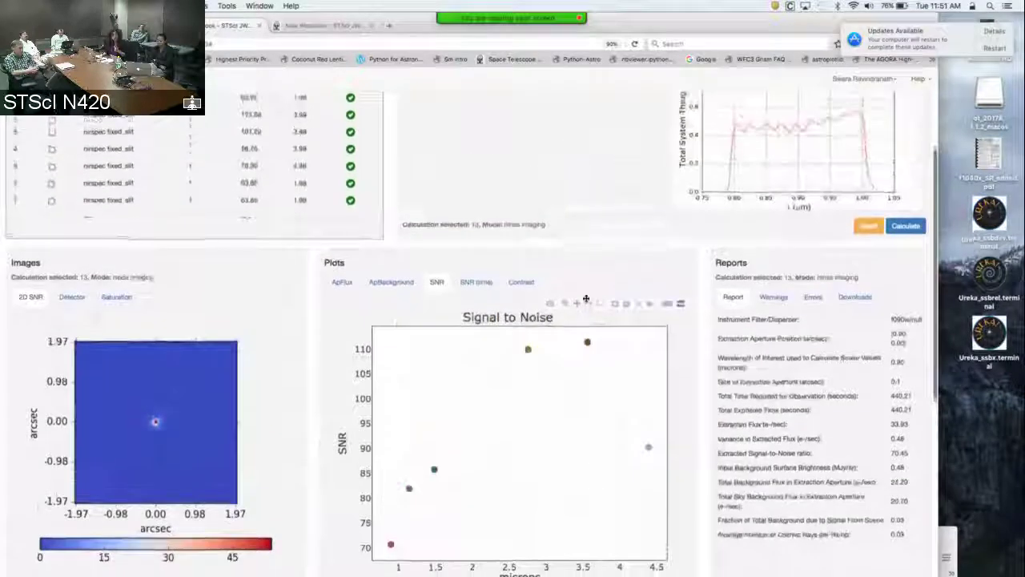
scroll(586, 300, "up", 2)
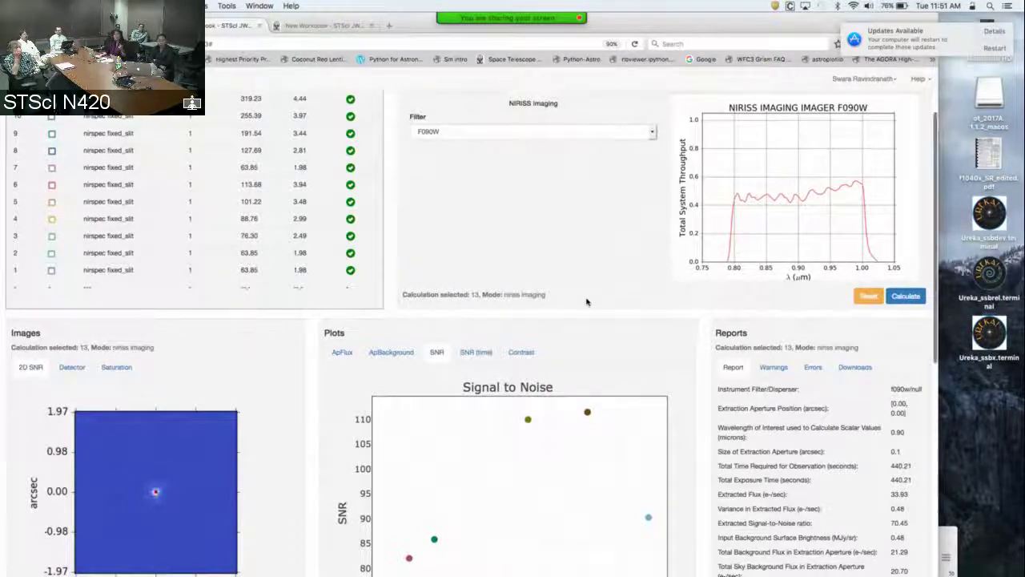
scroll(586, 302, "up", 2)
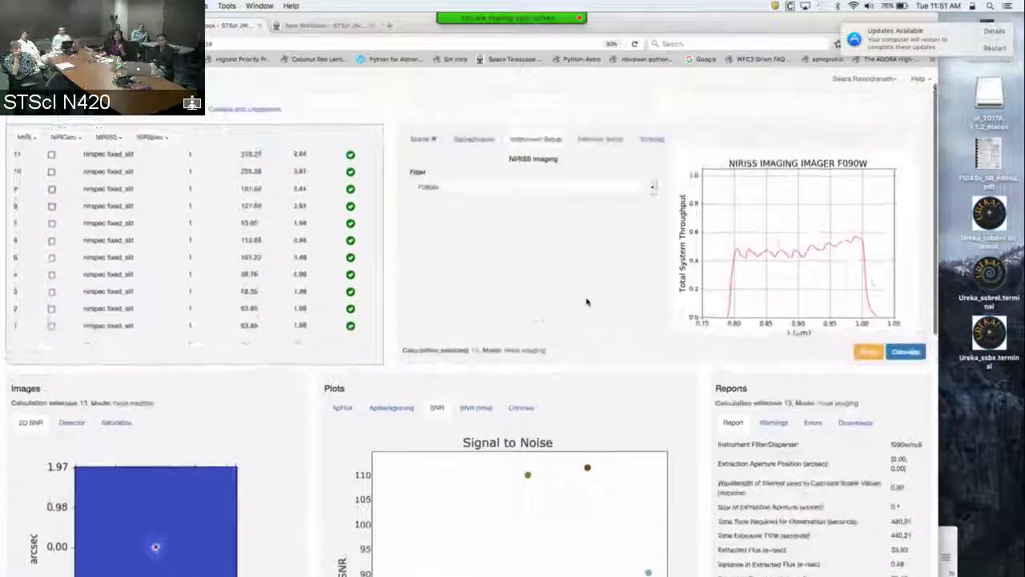
left_click(651, 139)
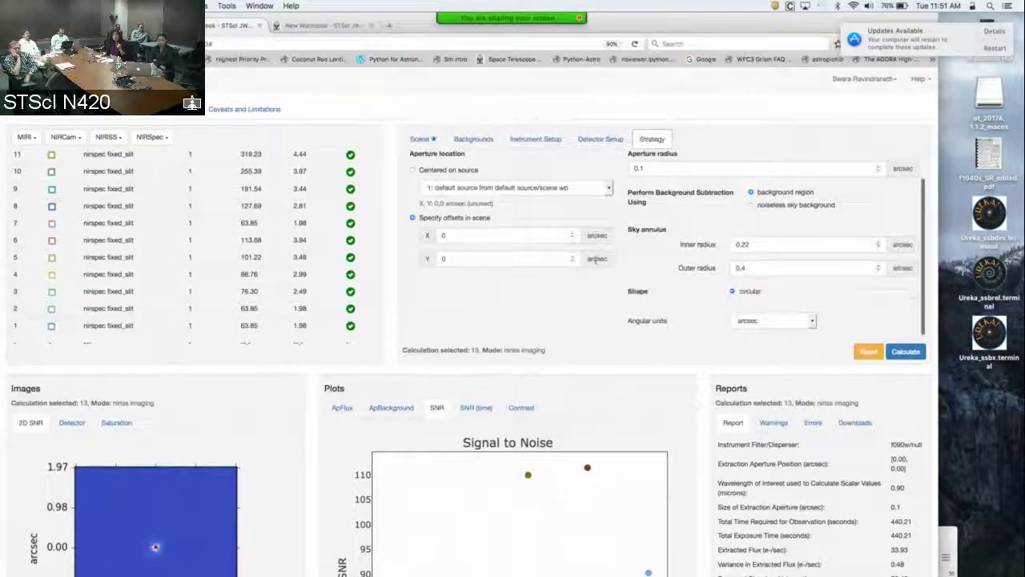
scroll(595, 260, "down", 5)
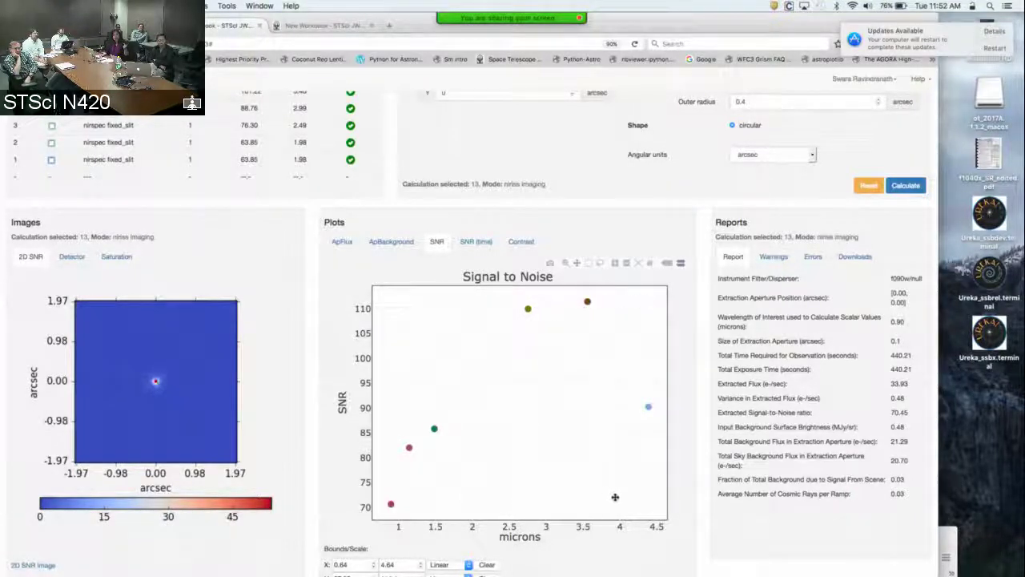
scroll(661, 510, "up", 3)
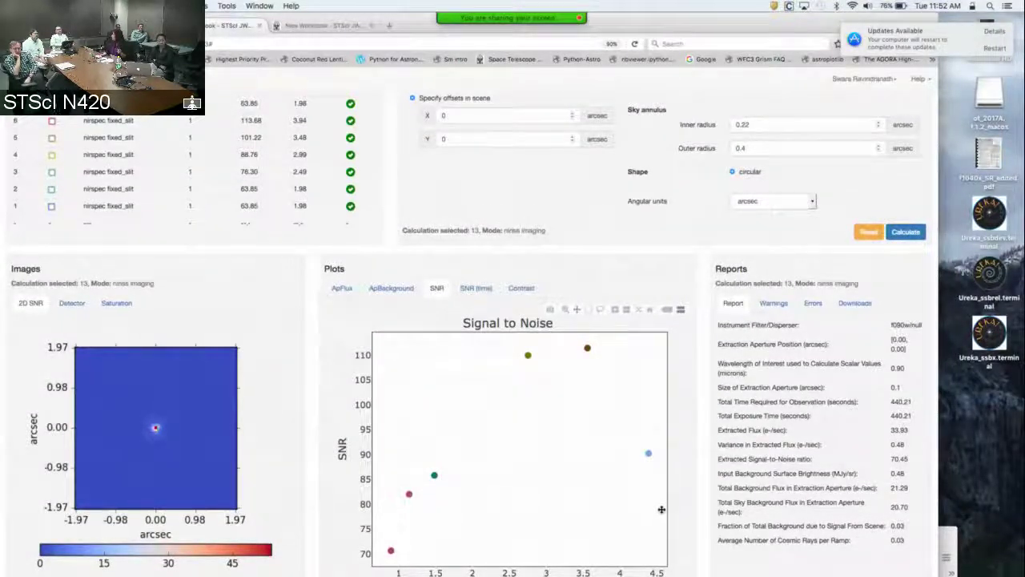
scroll(661, 509, "up", 6)
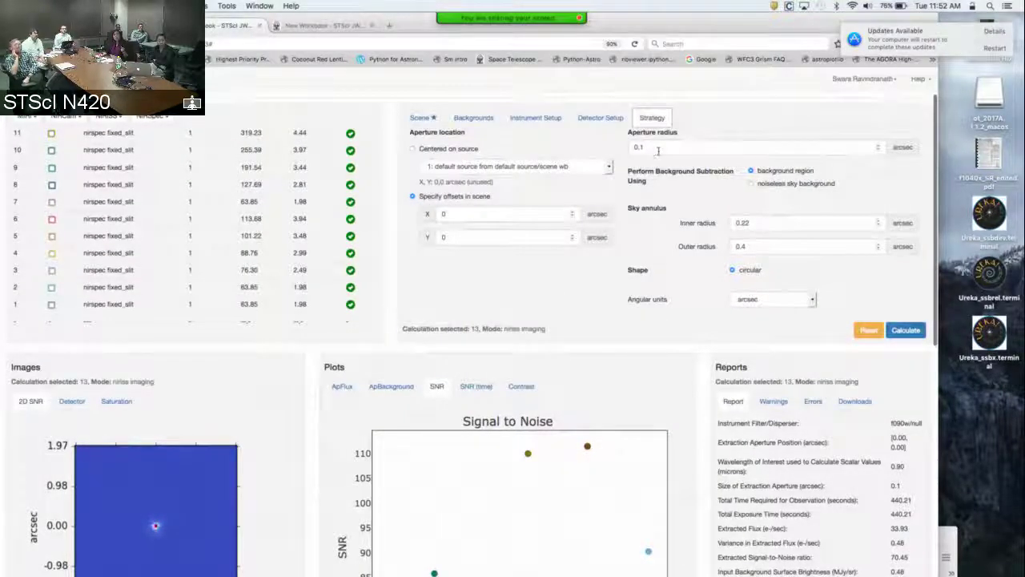
scroll(661, 156, "up", 1)
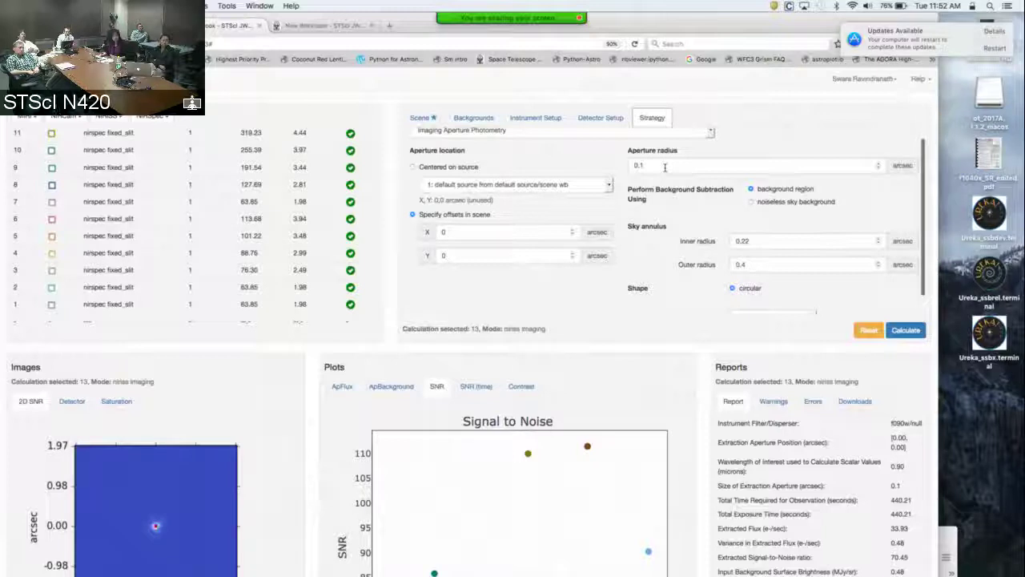
scroll(664, 168, "down", 1)
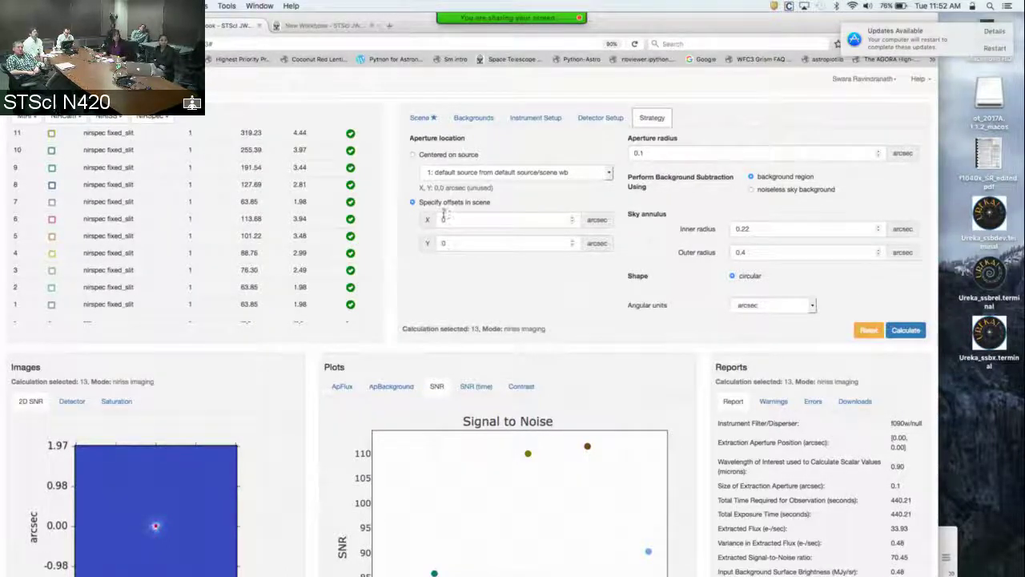
scroll(444, 212, "up", 2)
scroll(443, 213, "up", 3)
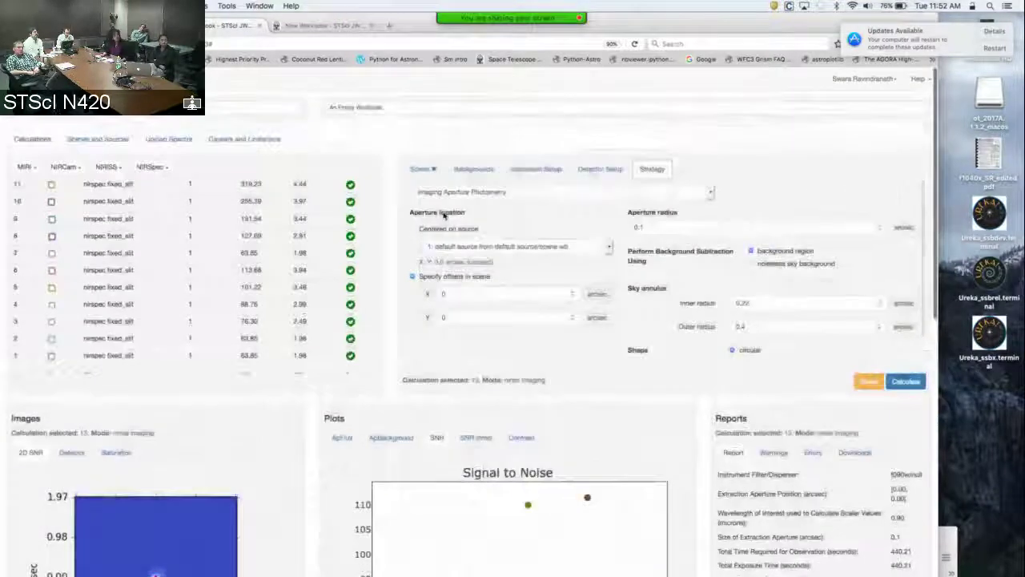
scroll(318, 199, "up", 5)
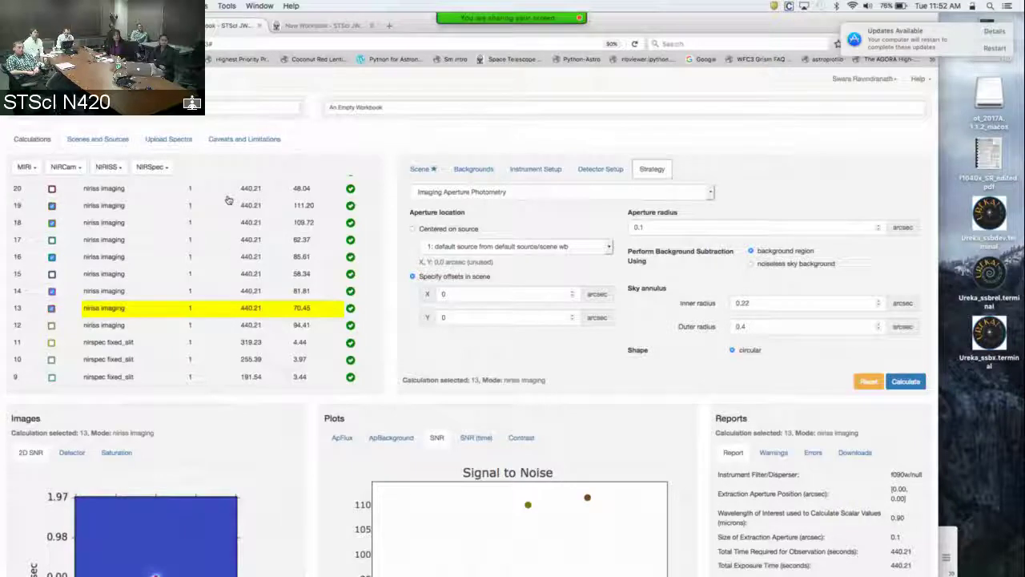
scroll(229, 199, "up", 2)
Create a new source in the scenes and sources area and enter "bright target" as its source name
left_click(100, 139)
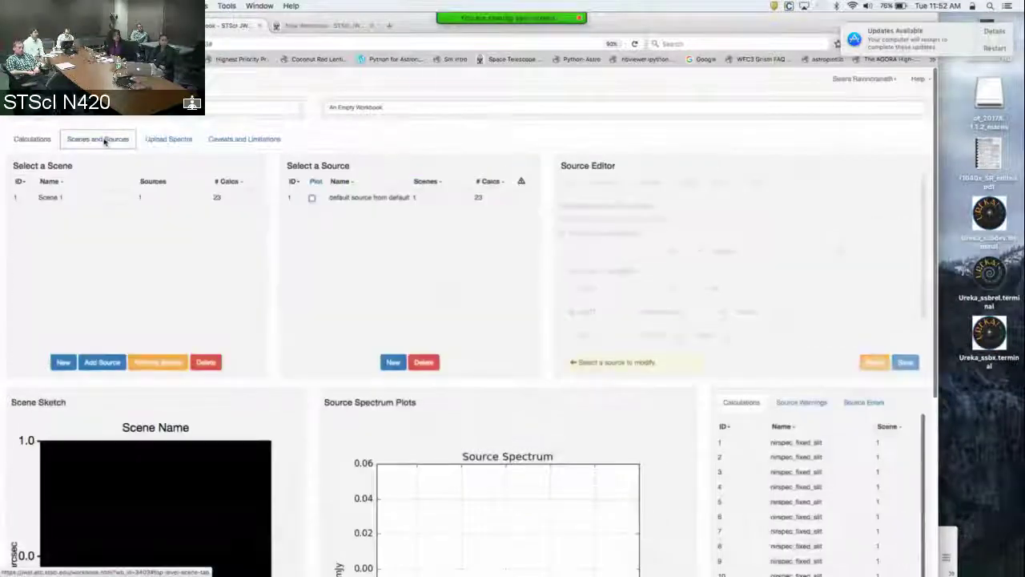
left_click(393, 363)
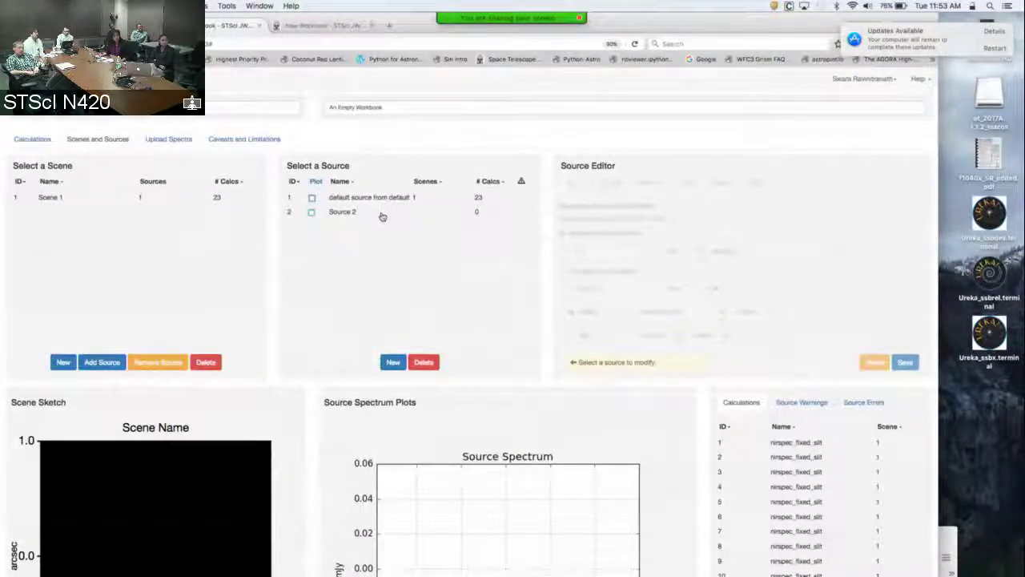
left_click(382, 212)
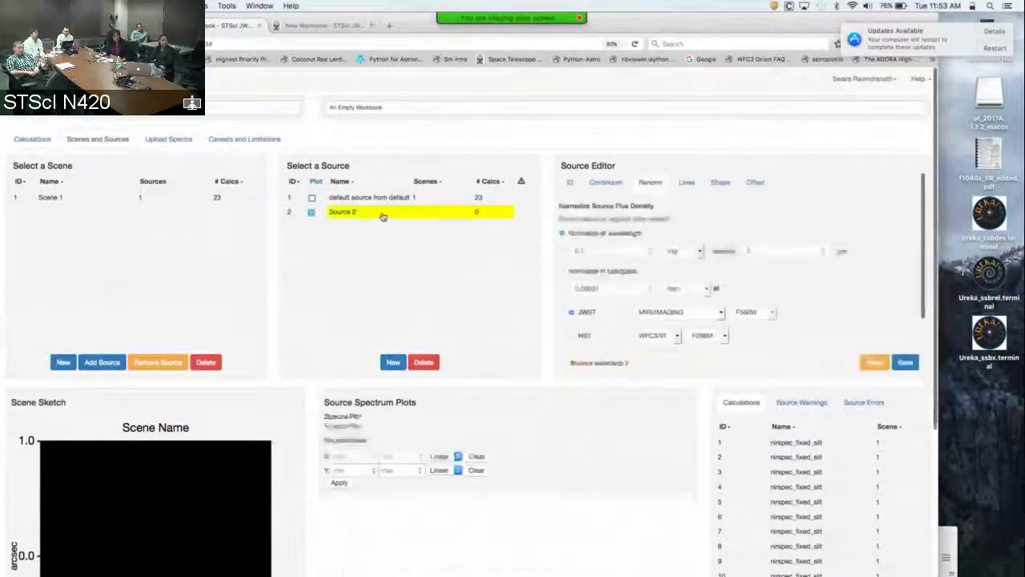
left_click(569, 184)
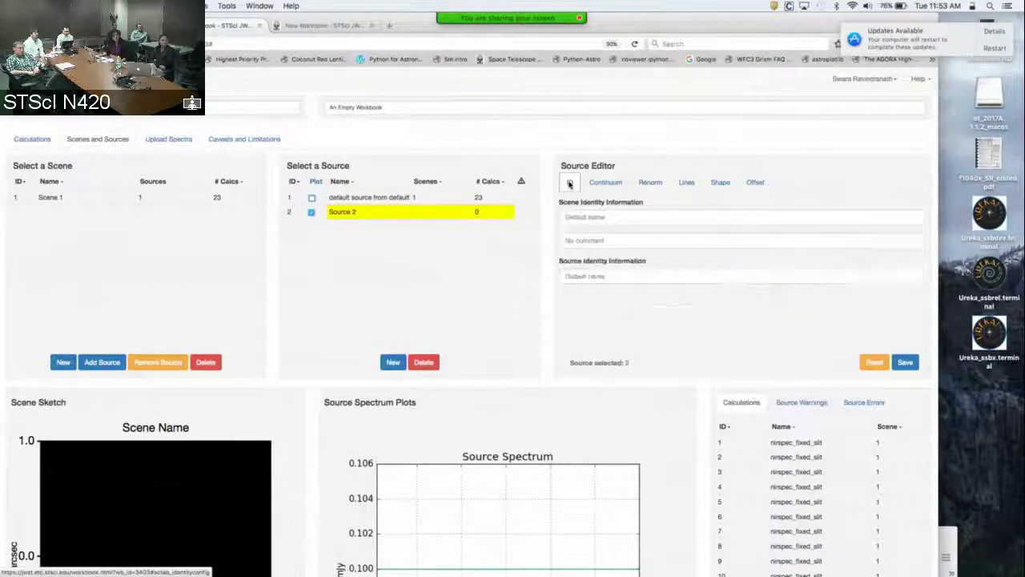
left_click(614, 275)
type("b")
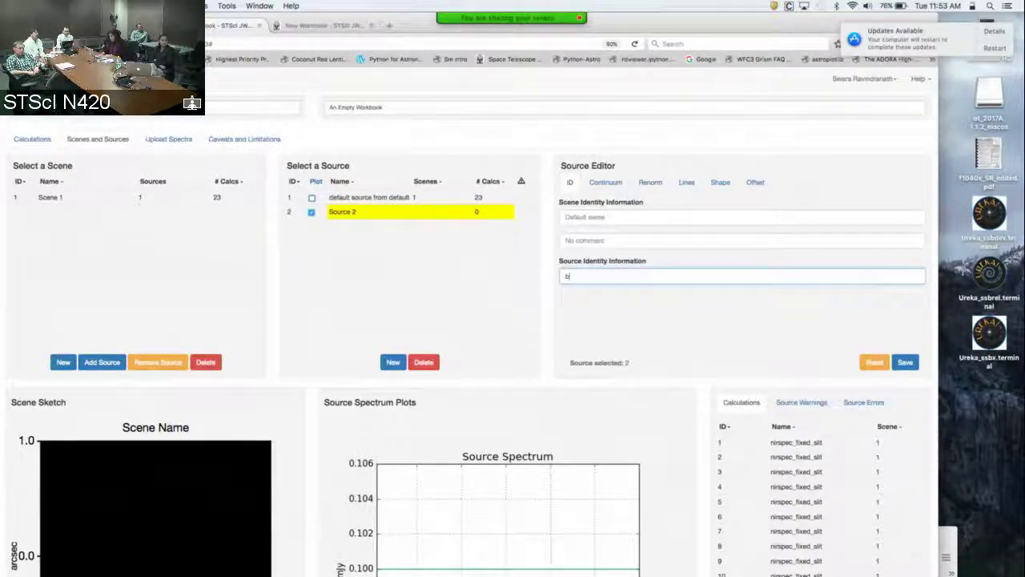
type("right target")
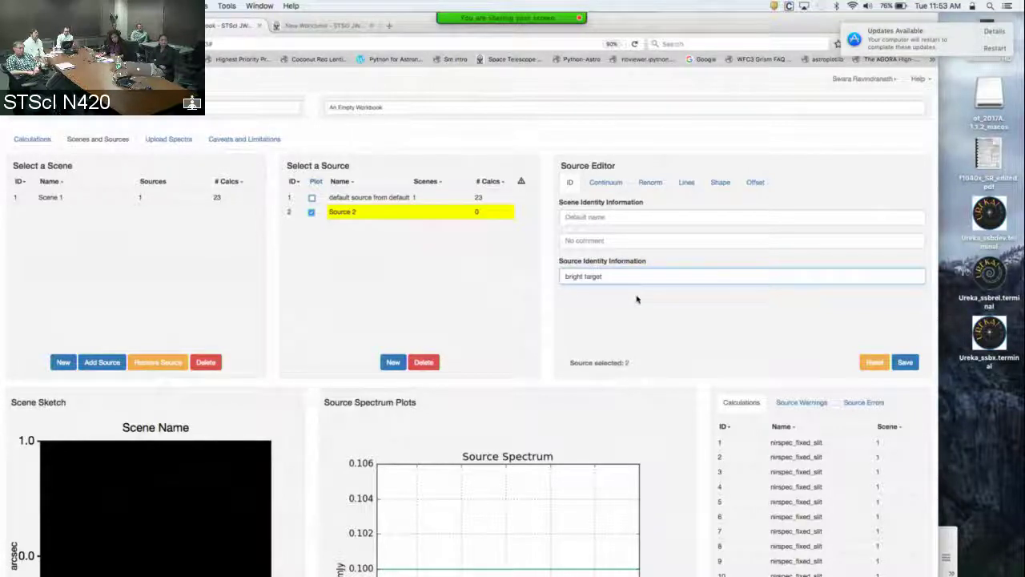
Normalize the new source in the JWST MIRI/Imaging F560W bandpass to 10 mjy and save the source
left_click(605, 183)
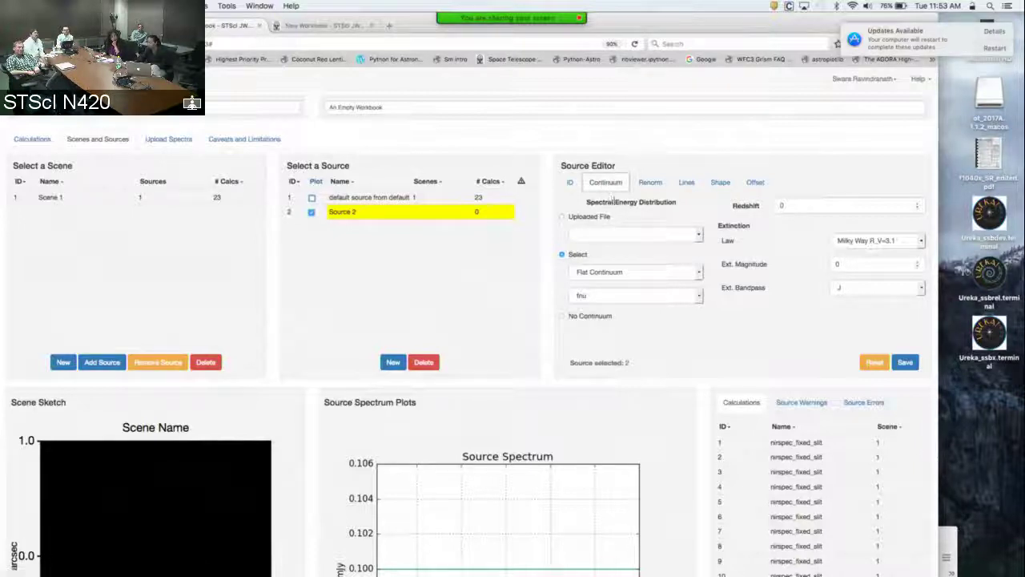
left_click(650, 183)
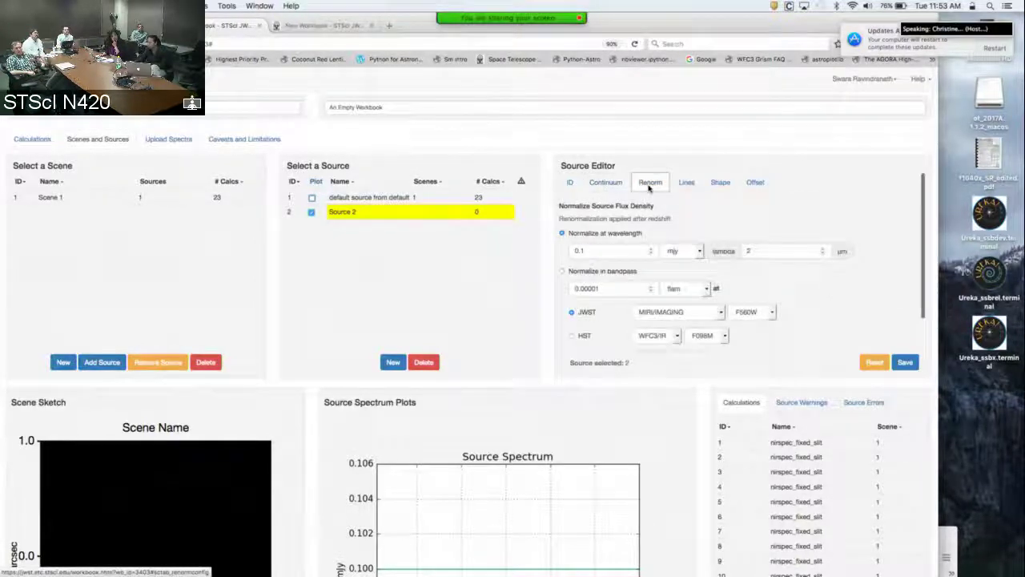
left_click(562, 272)
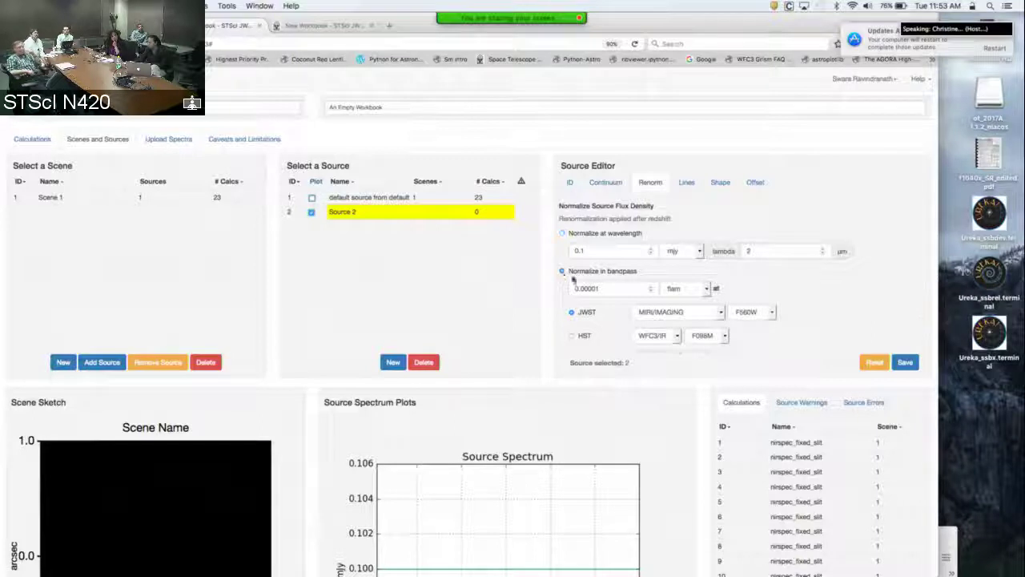
left_click(611, 290)
key("BackSpace")
key("BackSpace")
key("BackSpace")
key("BackSpace")
key("BackSpace")
key("BackSpace")
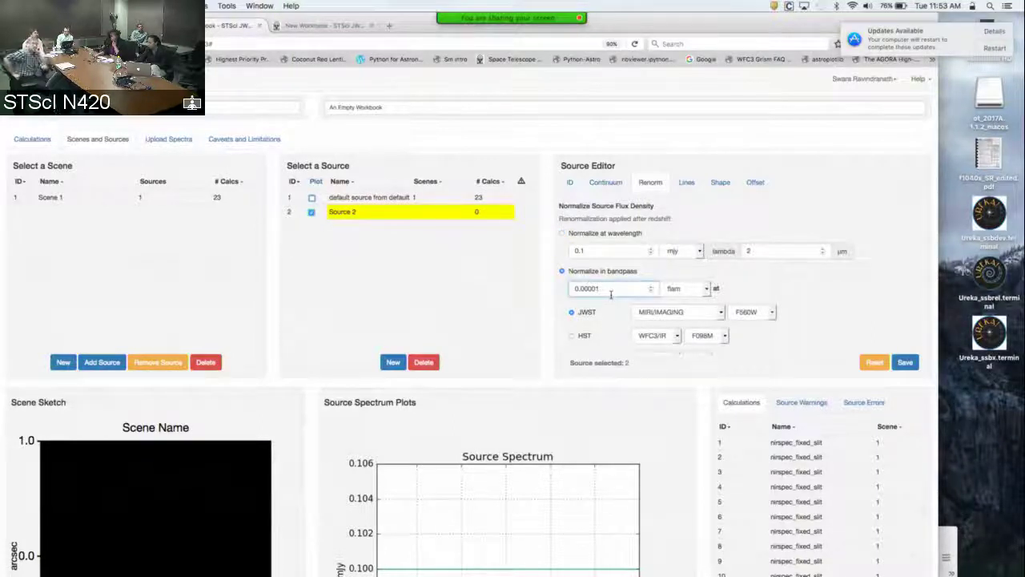
key("BackSpace")
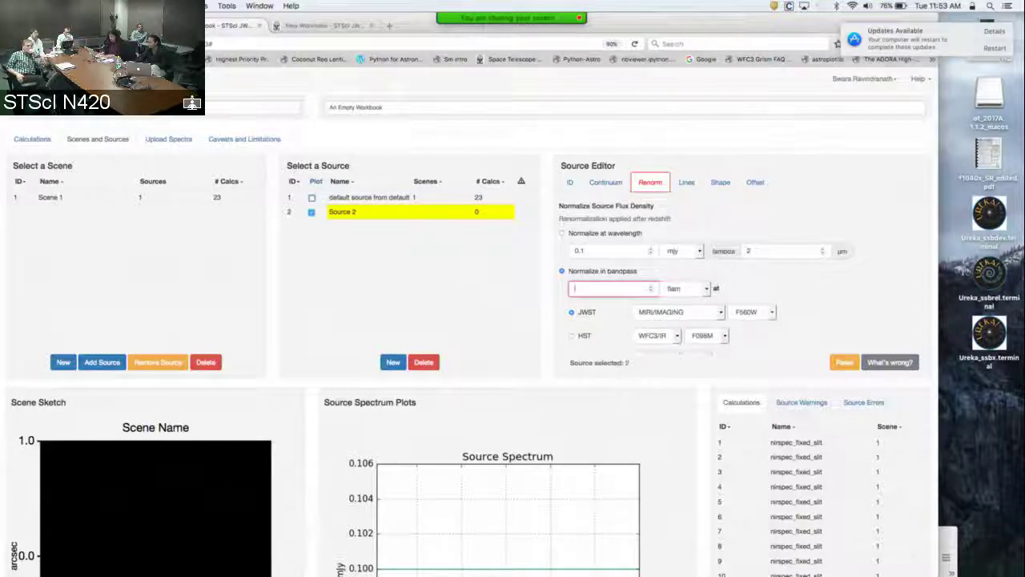
type("10")
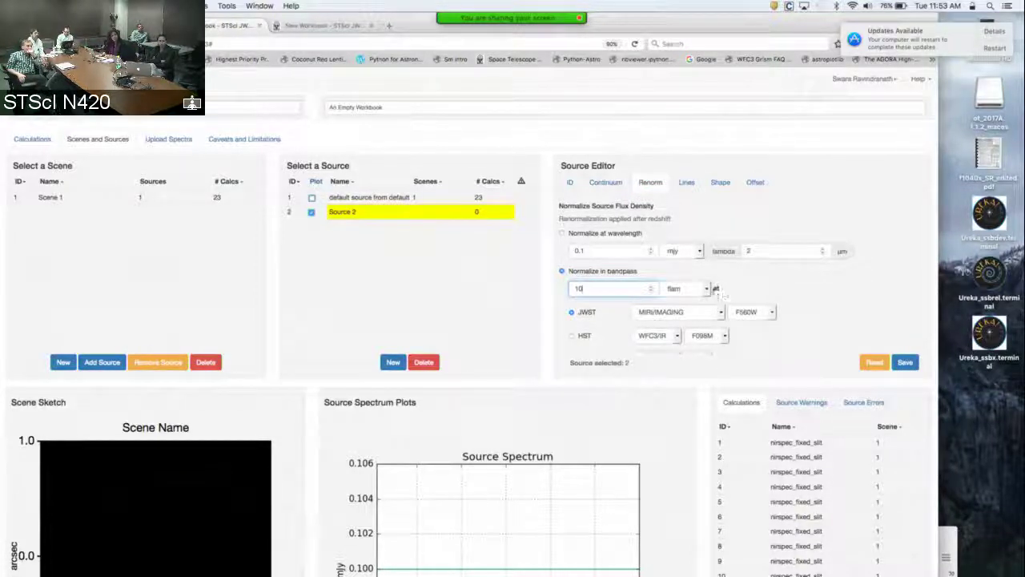
left_click(708, 288)
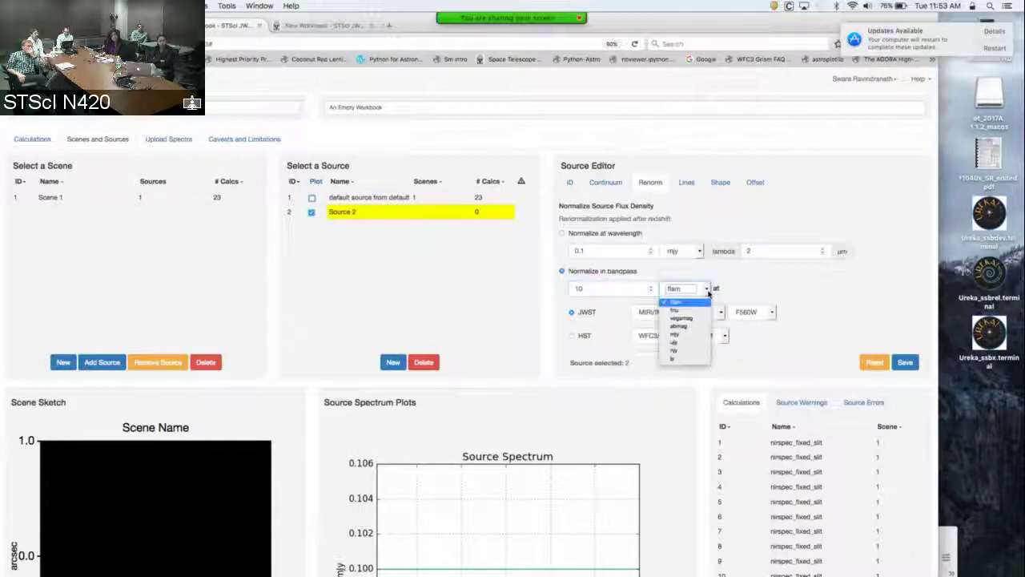
left_click(687, 334)
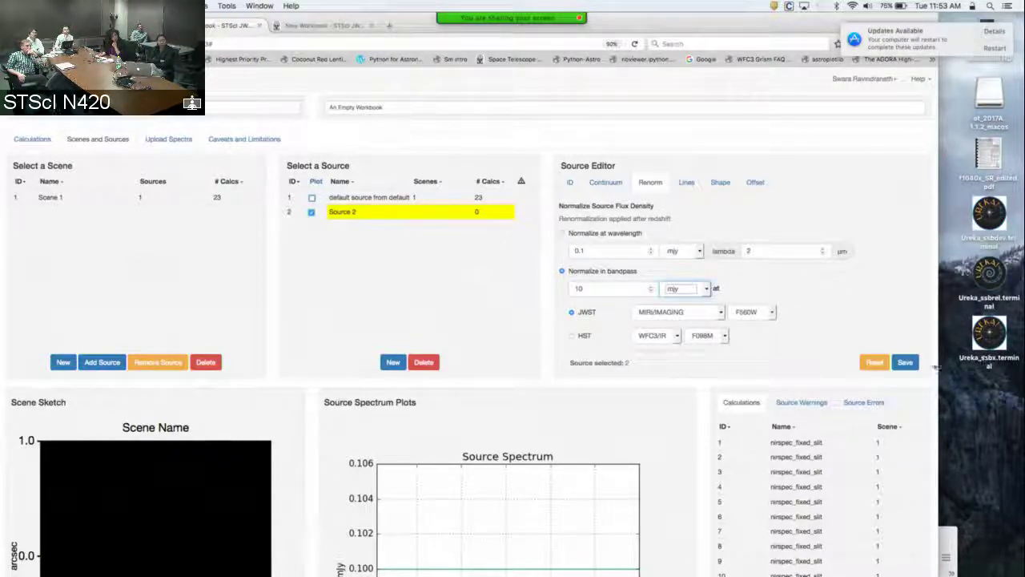
left_click(905, 362)
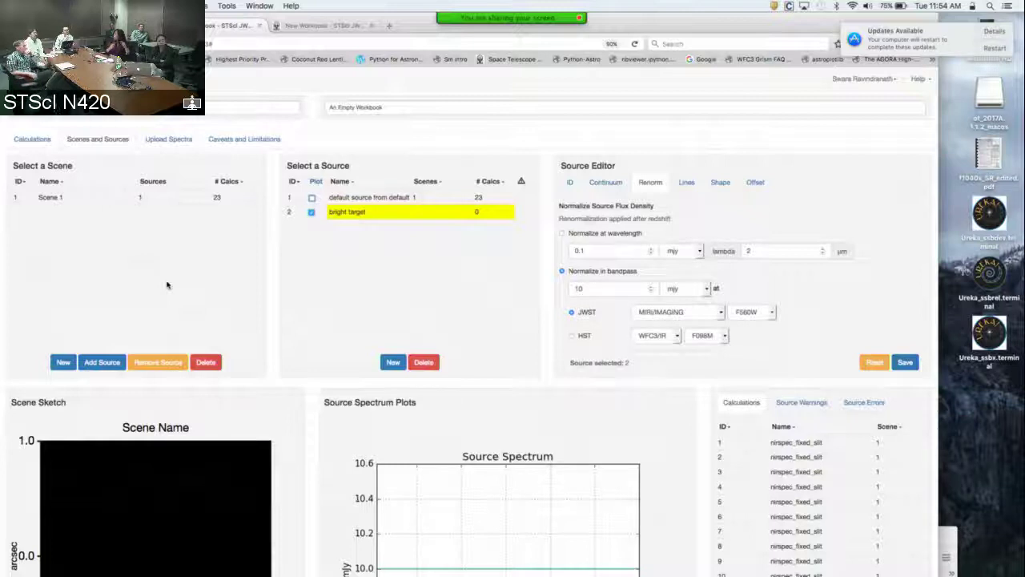
Create a new scene and add the bright target source to it
left_click(64, 362)
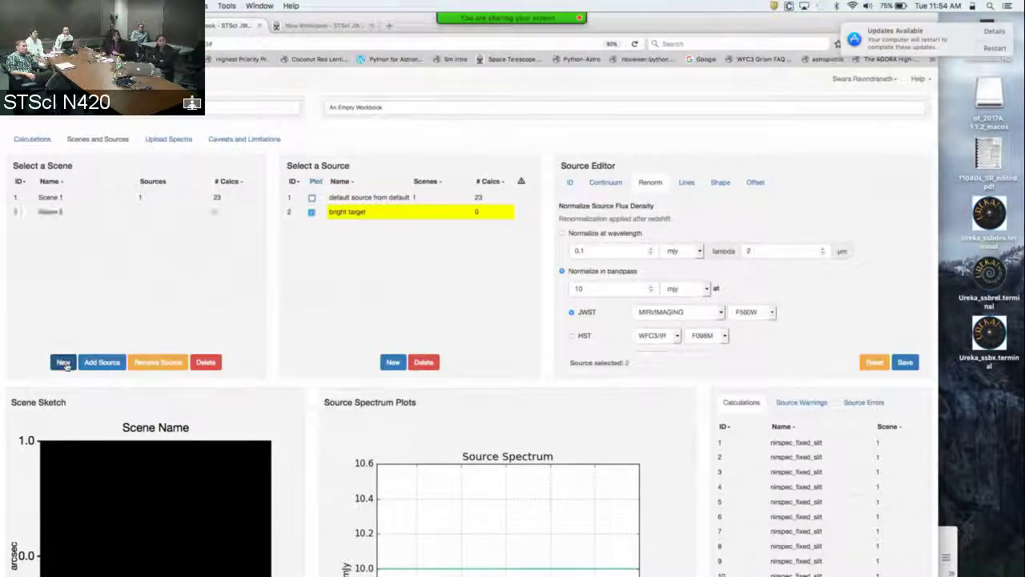
left_click(128, 213)
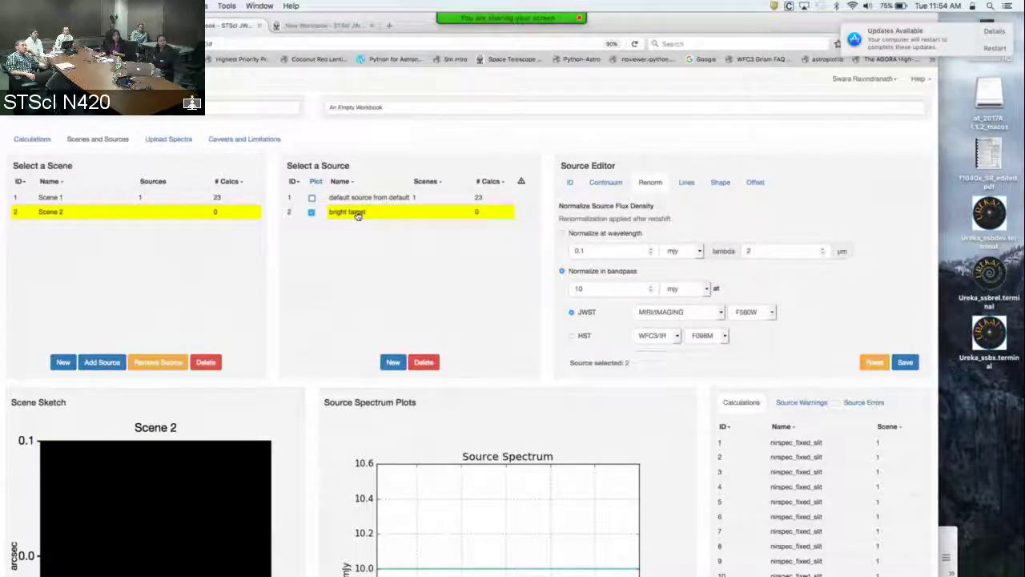
left_click(103, 363)
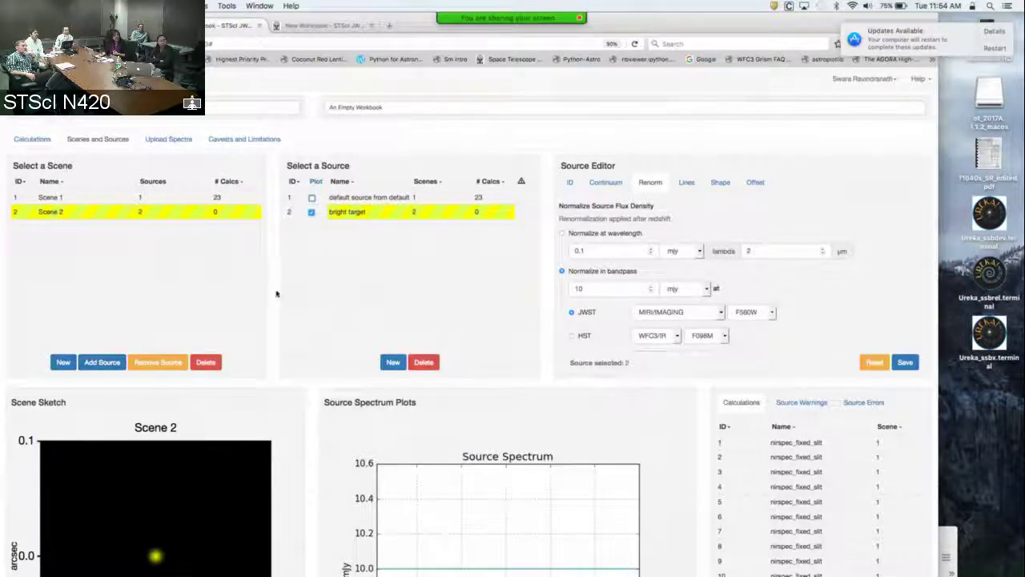
Return to the calculations list and add a MIRI imaging calculation
left_click(28, 140)
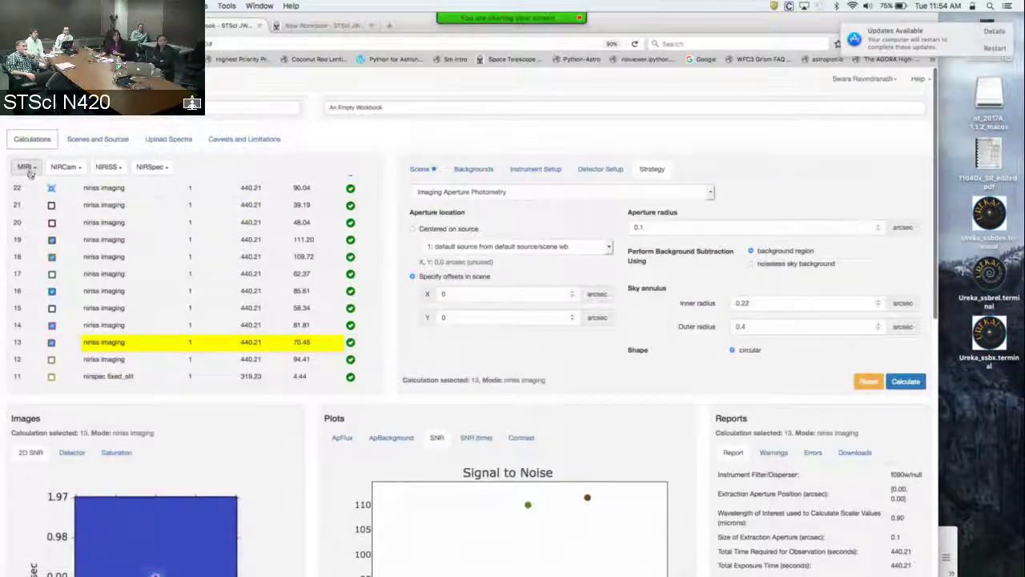
left_click(27, 167)
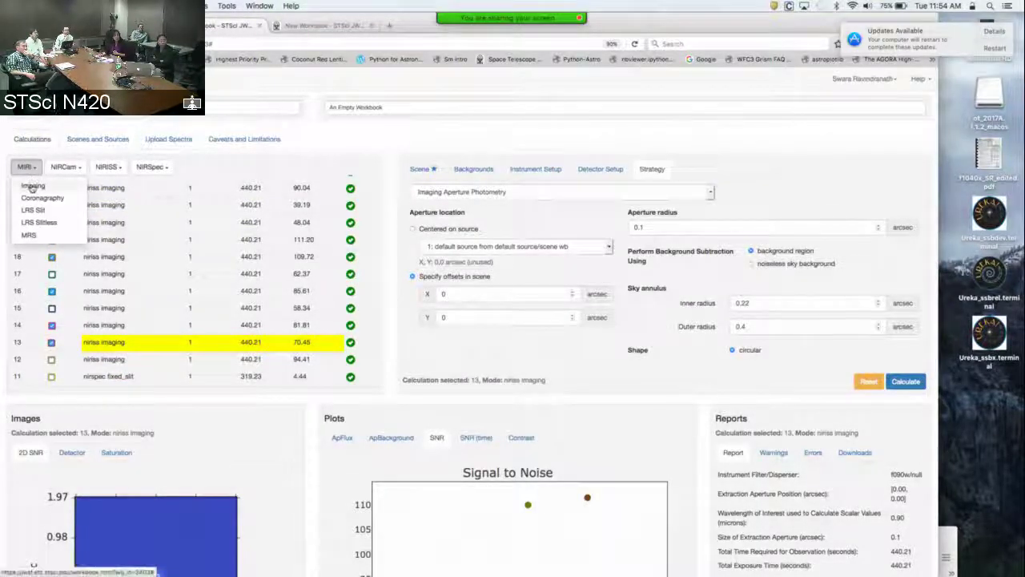
left_click(32, 187)
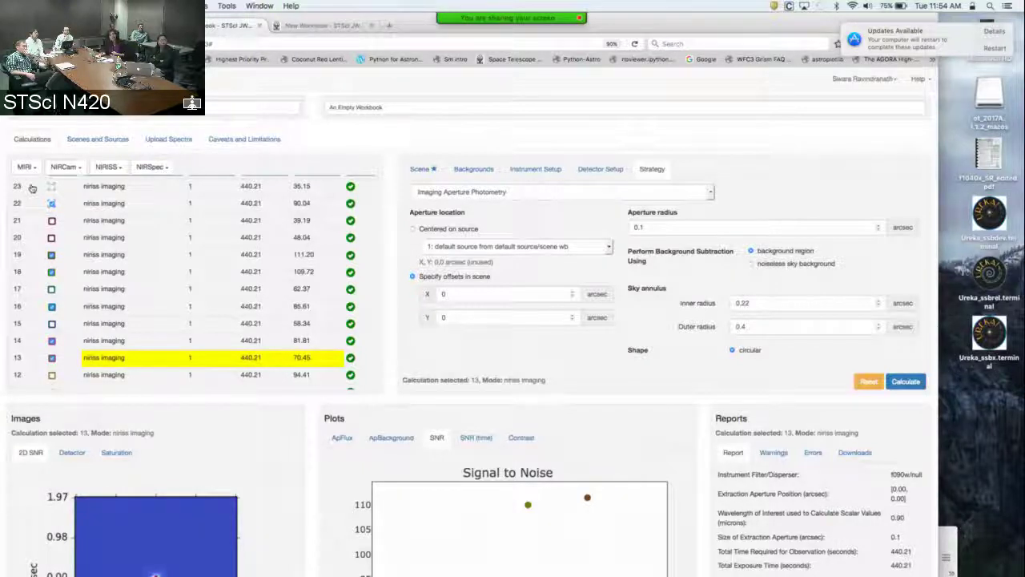
scroll(32, 187, "up", 1)
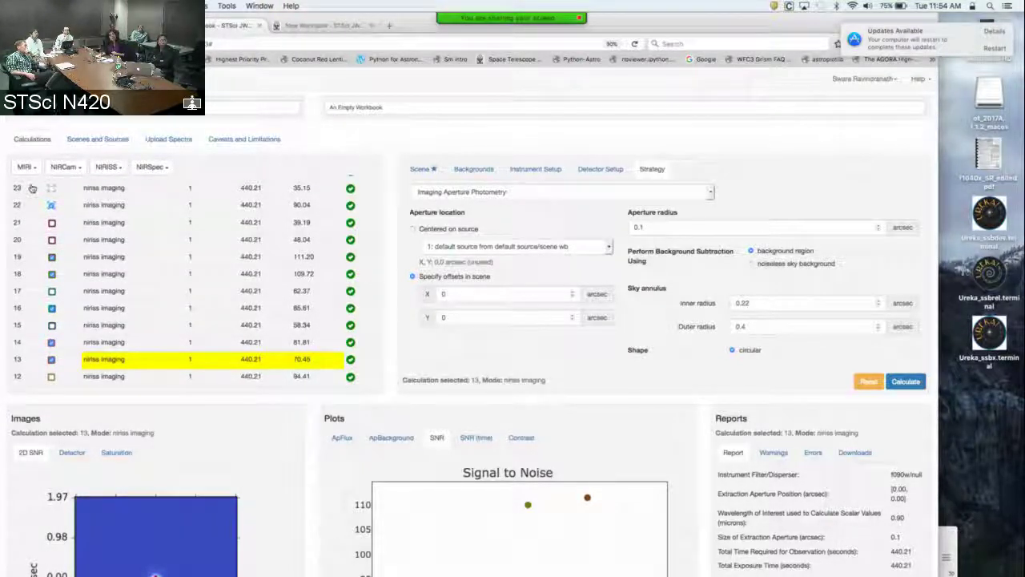
scroll(32, 187, "up", 1)
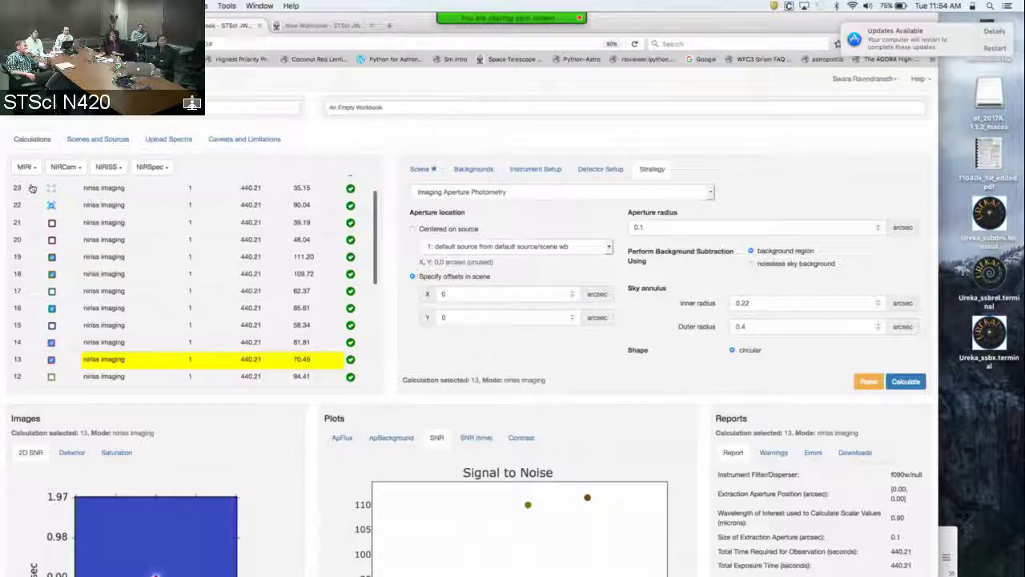
Assign scene 2 with the bright target source to the MIRI imaging calculation and recalculate it
scroll(32, 187, "up", 2)
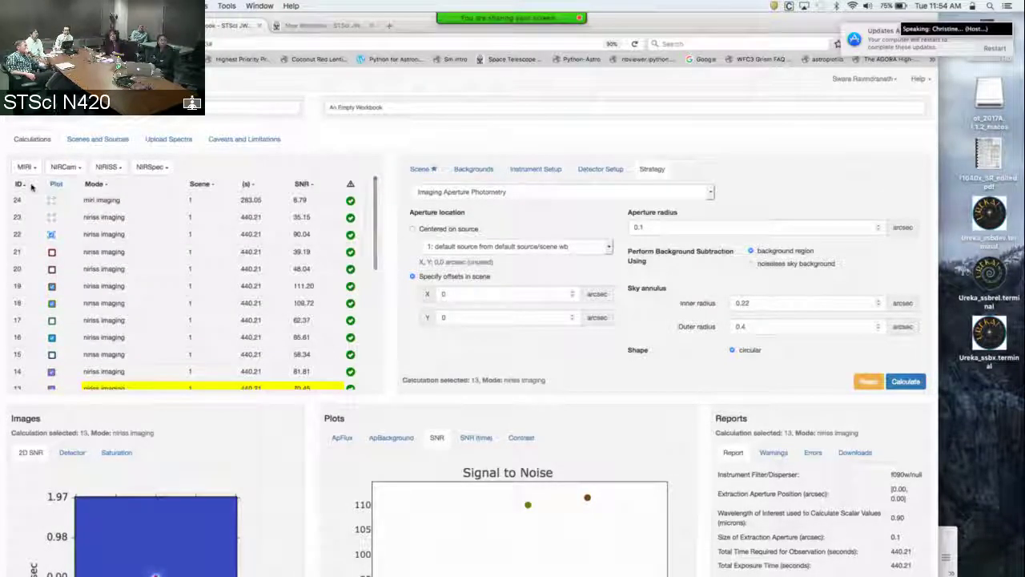
left_click(264, 202)
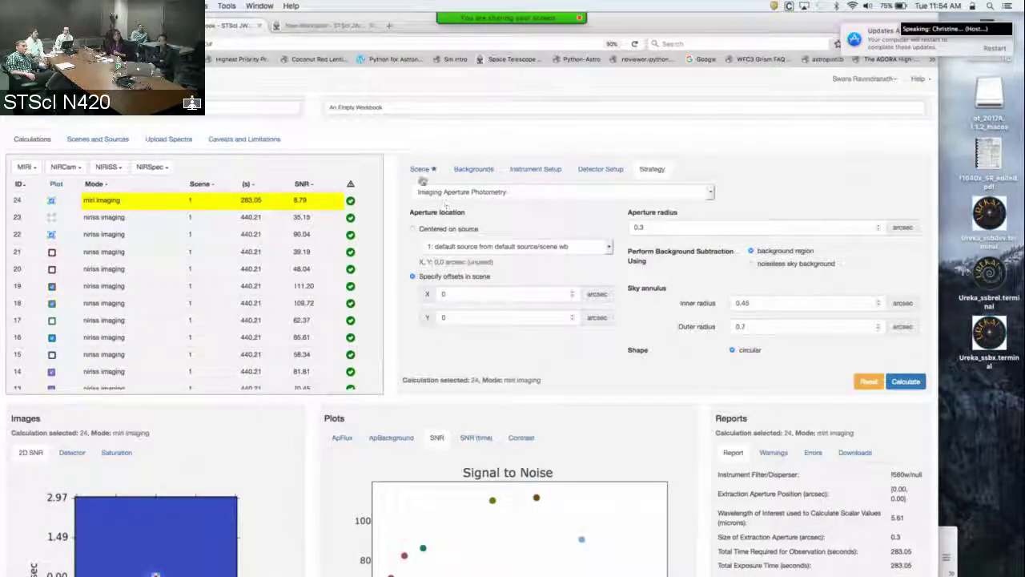
left_click(420, 169)
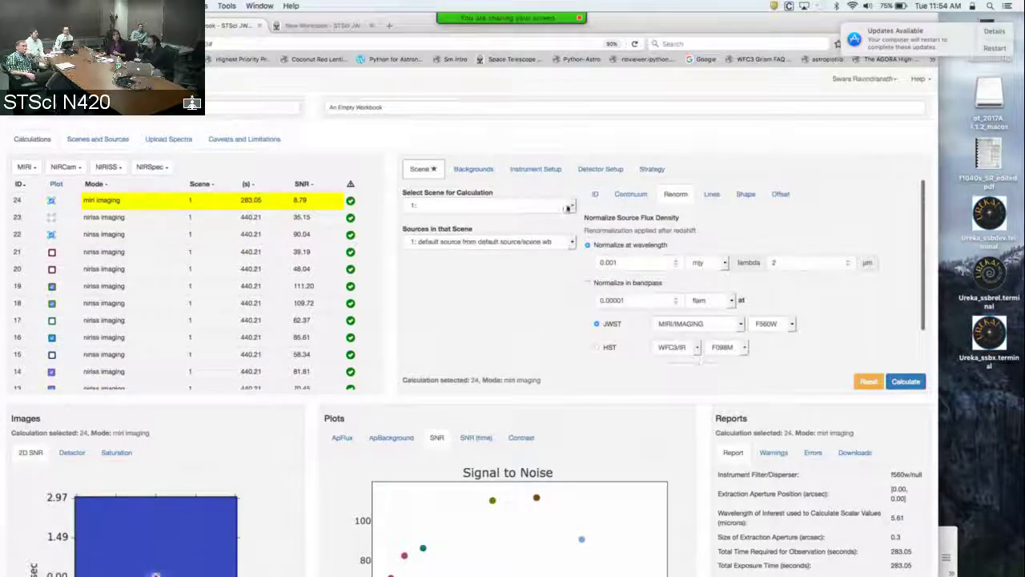
left_click(567, 205)
left_click(564, 228)
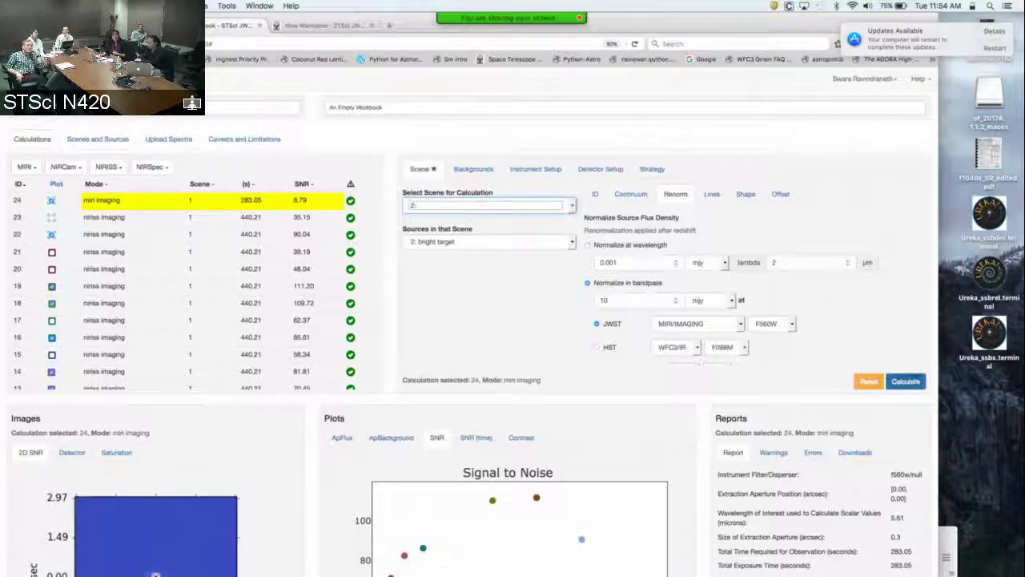
left_click(913, 383)
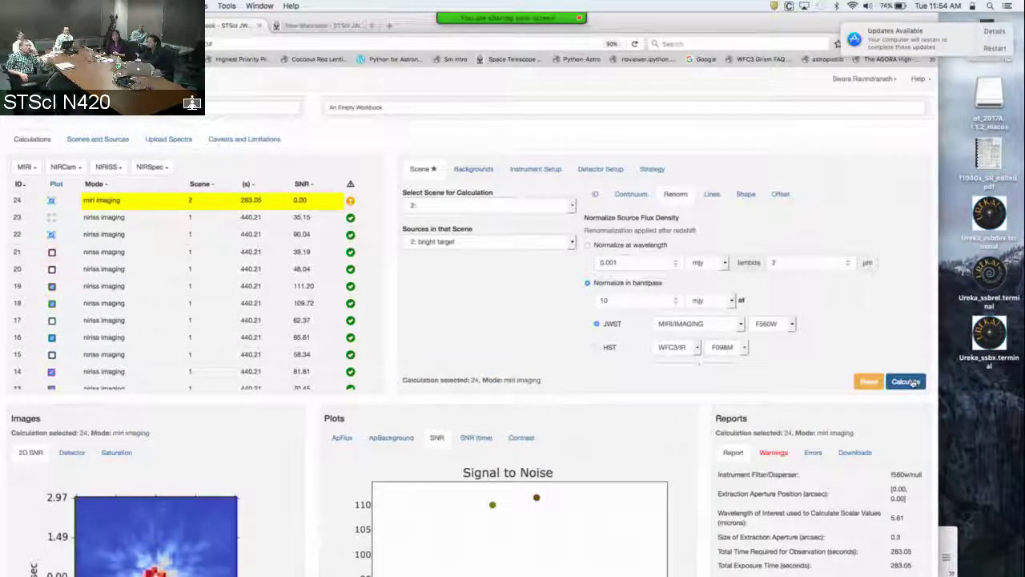
Examine the MIRI calculation's saturation warnings, its detector image and its saturation image
scroll(836, 386, "down", 3)
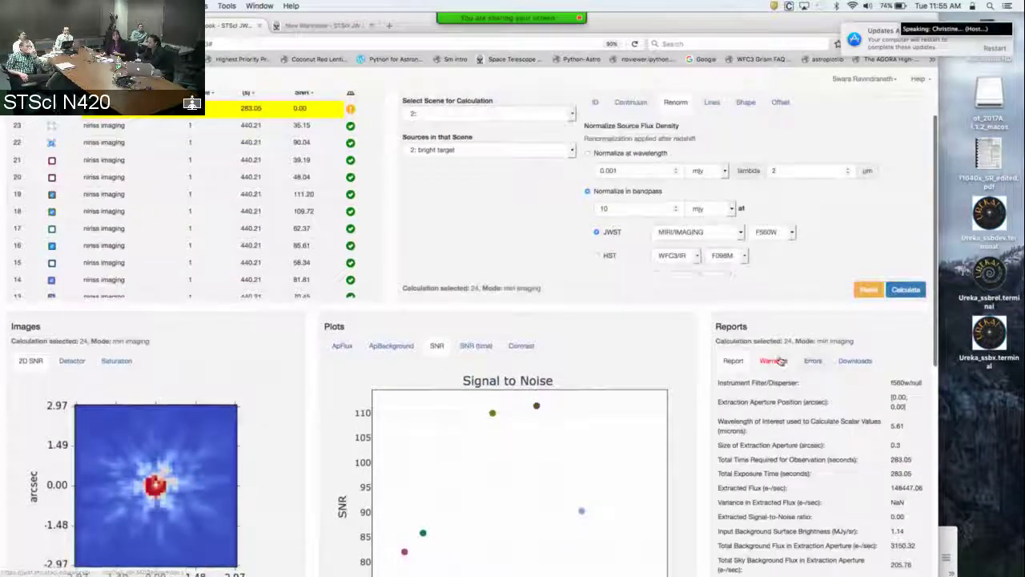
scroll(777, 362, "up", 1)
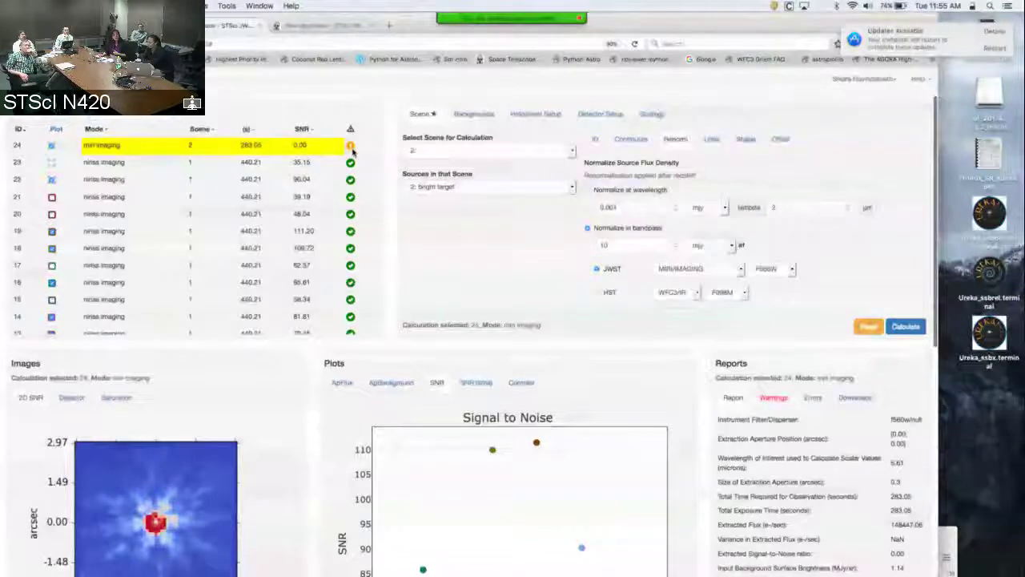
left_click(775, 398)
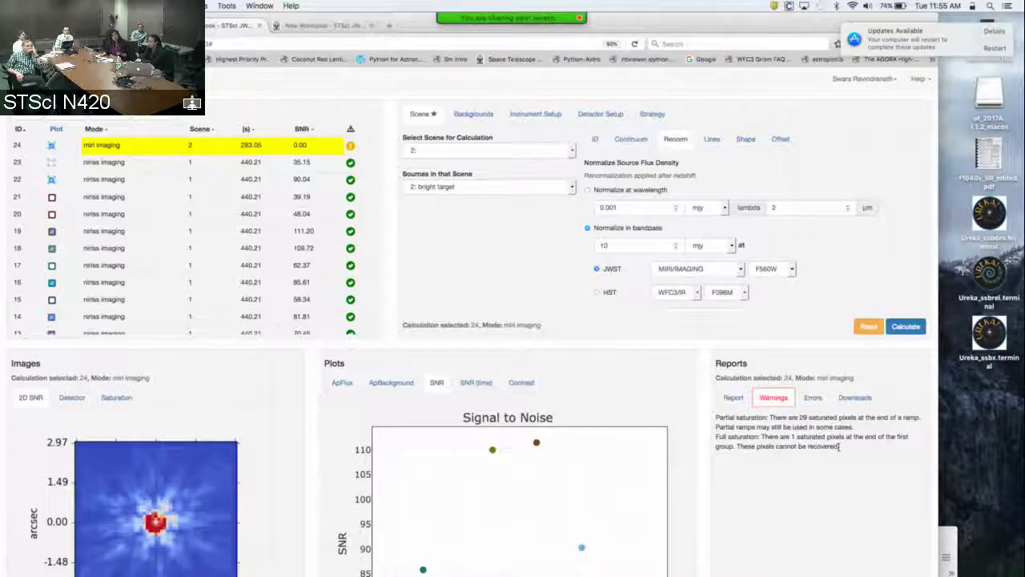
scroll(52, 418, "down", 2)
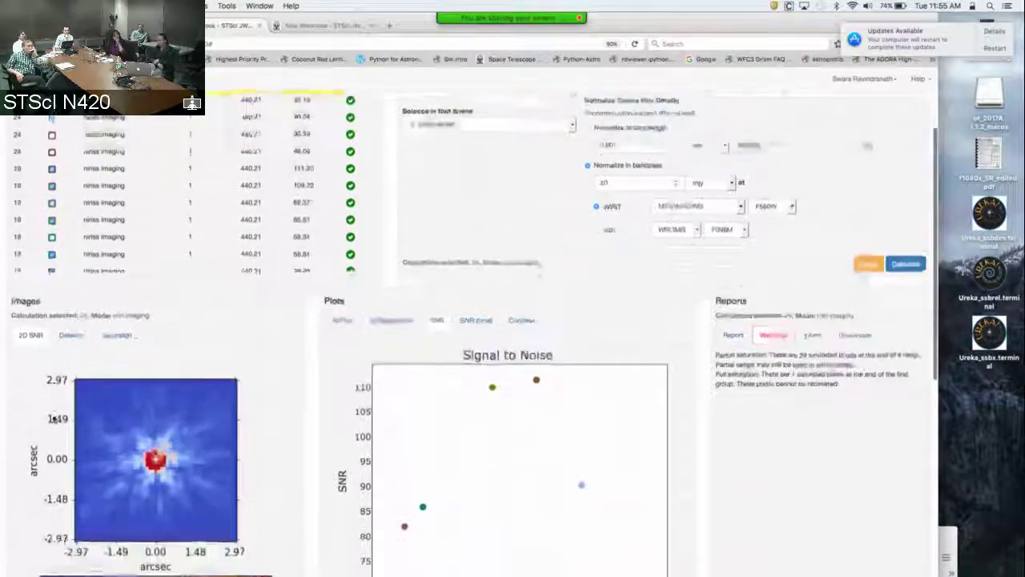
left_click(69, 333)
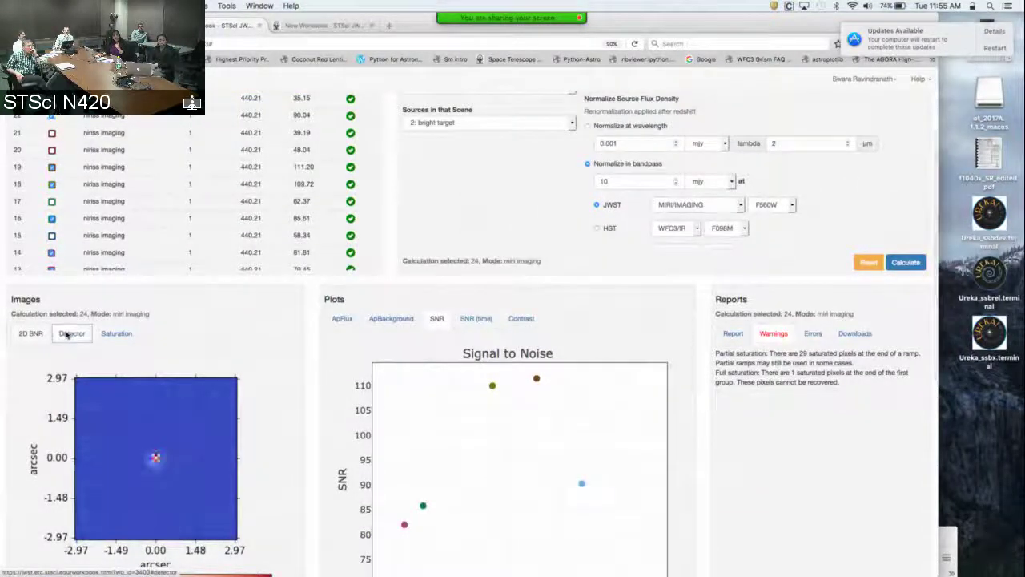
left_click(117, 333)
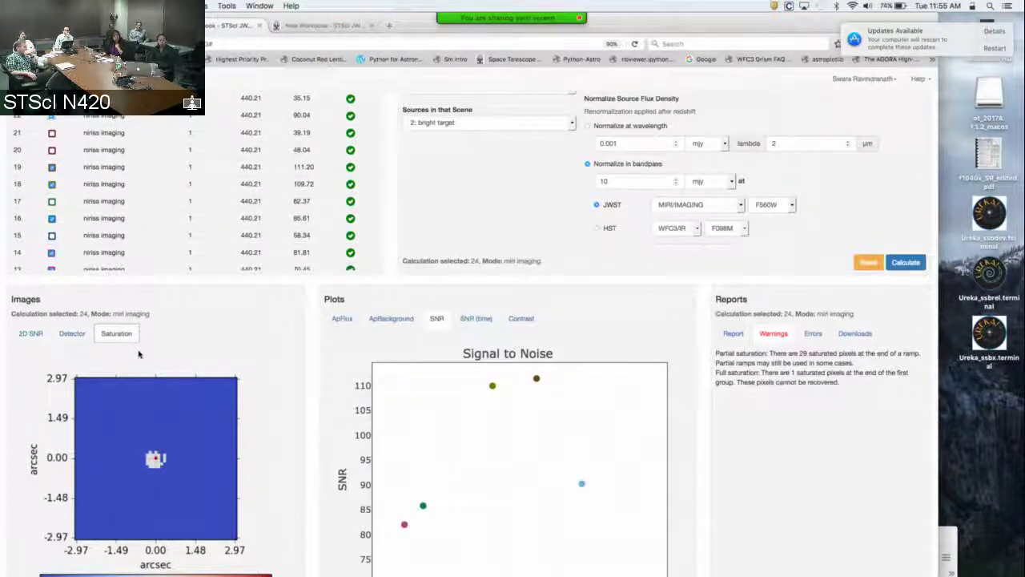
scroll(138, 353, "up", 1)
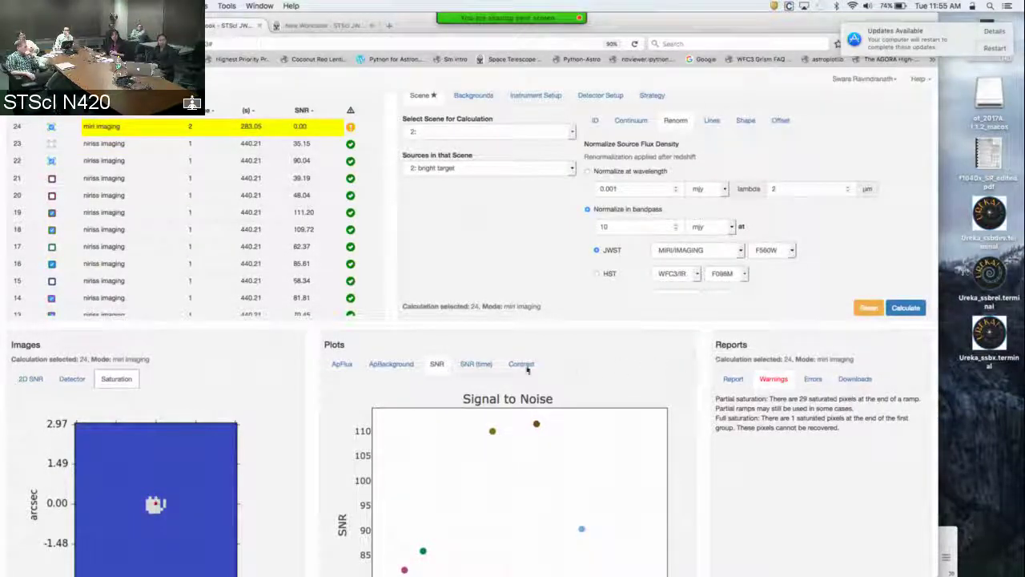
scroll(462, 372, "up", 1)
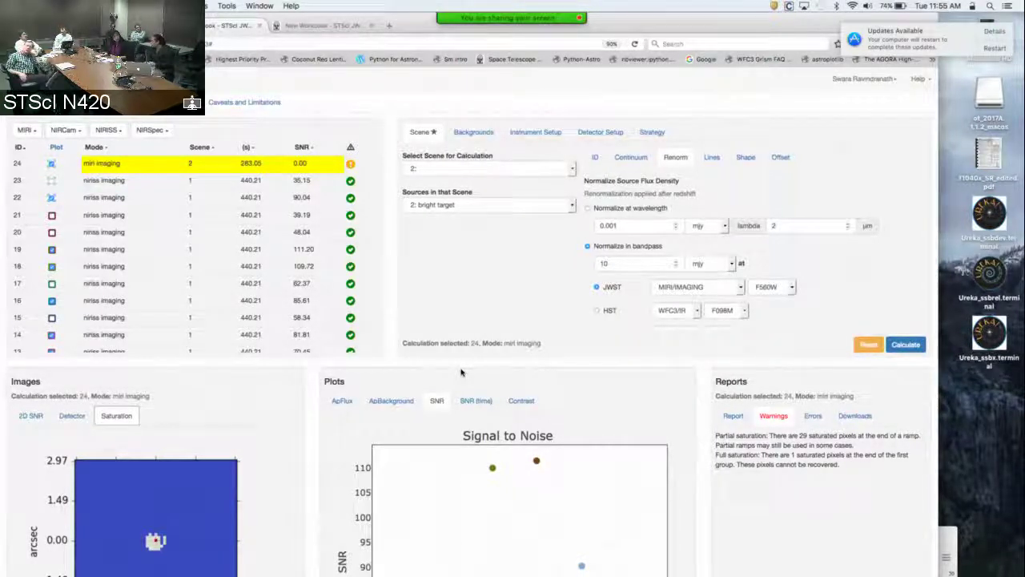
scroll(276, 223, "up", 1)
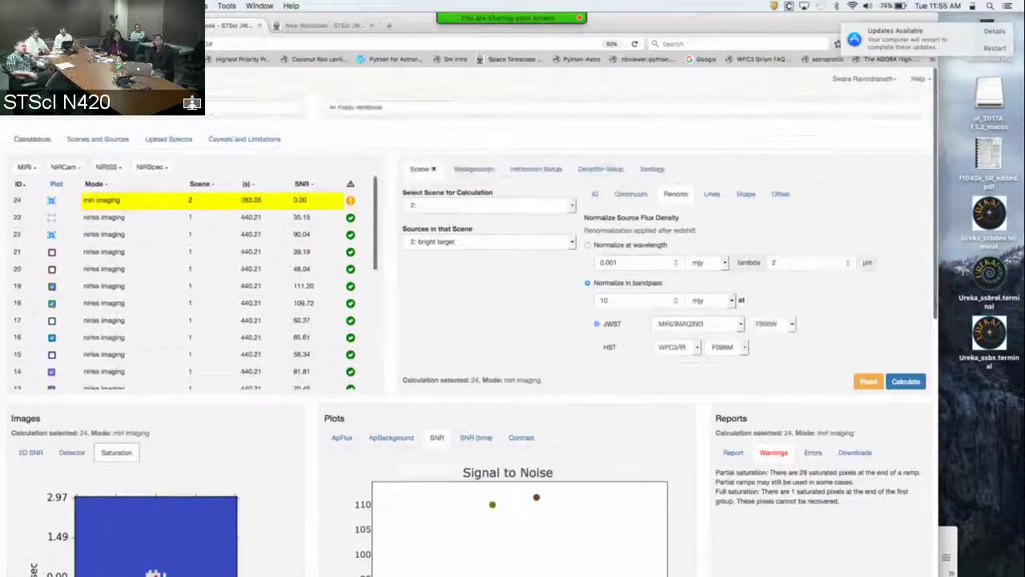
Load the example AGN demo workbook from the list of available workbooks and open its scenes and sources
key("ctrl+Tab")
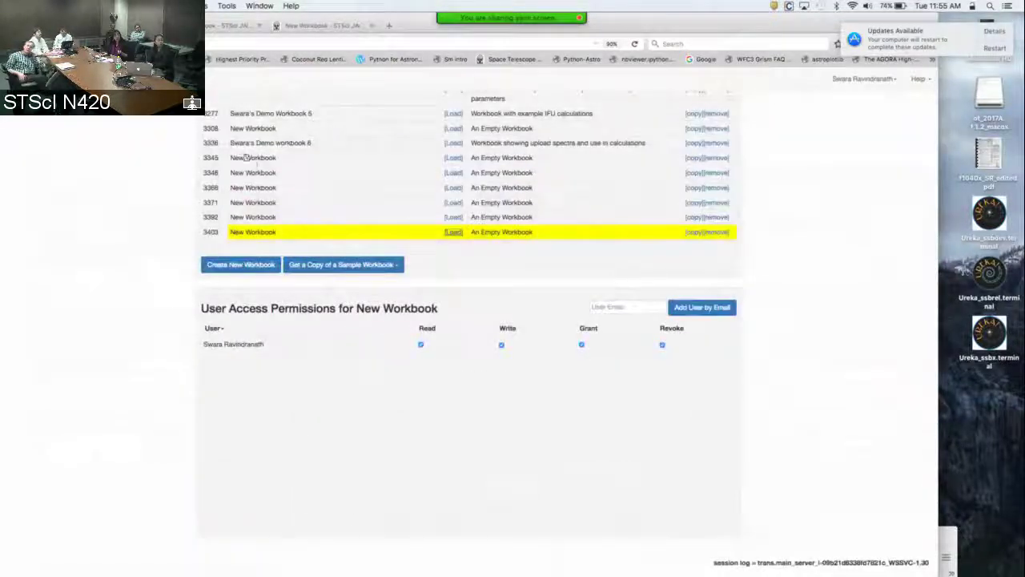
scroll(418, 167, "up", 10)
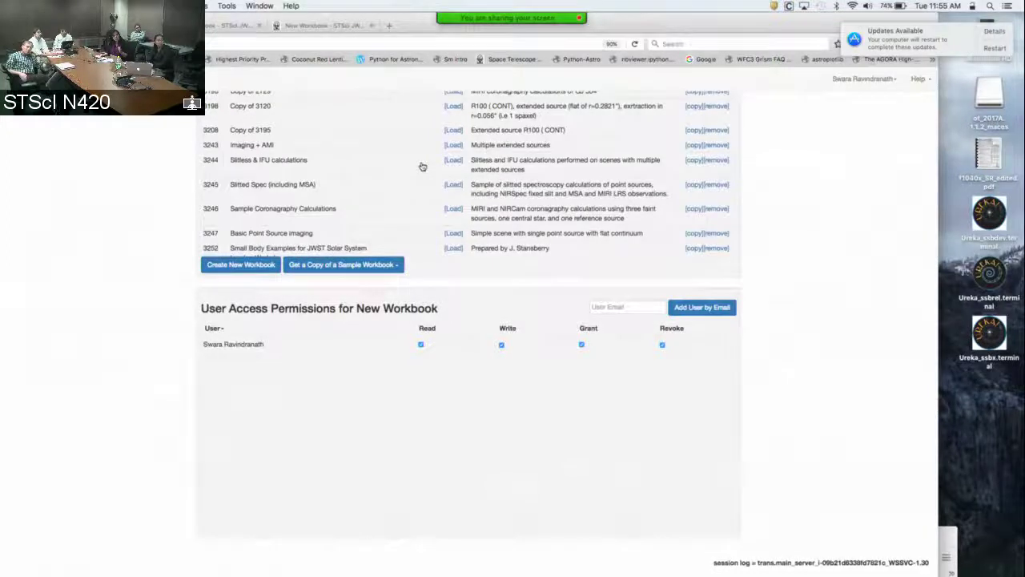
scroll(422, 166, "up", 5)
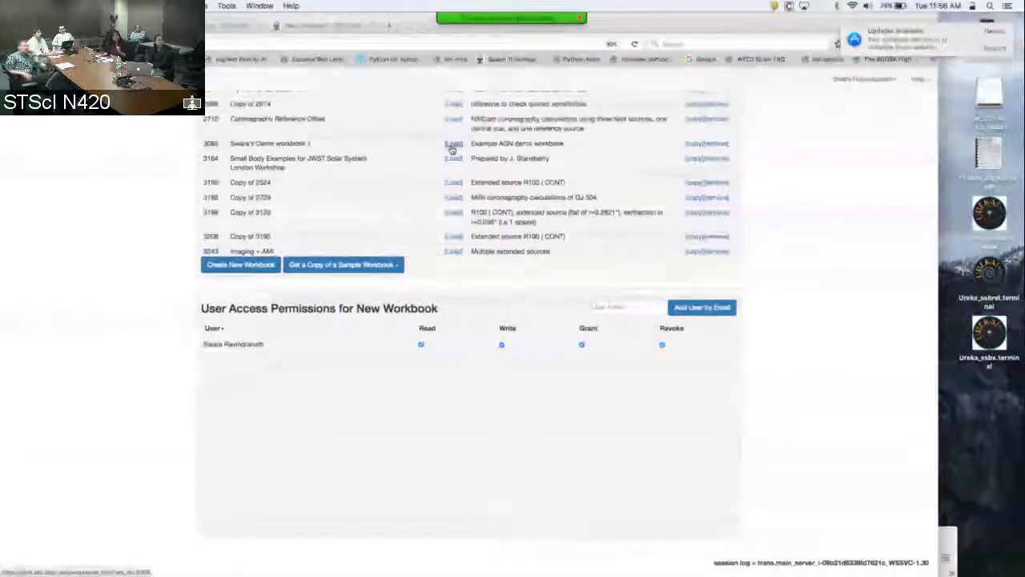
left_click(452, 148)
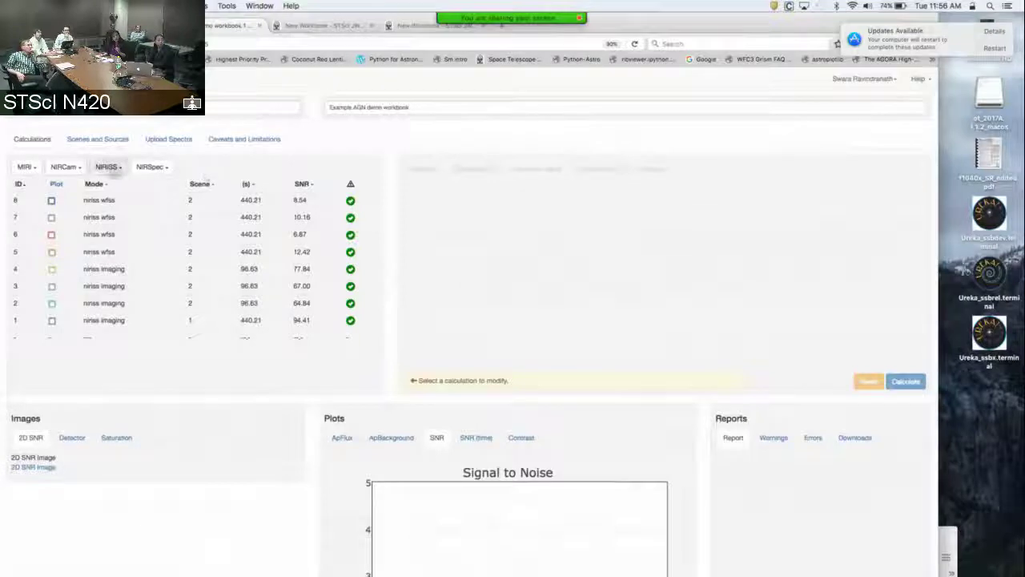
left_click(91, 140)
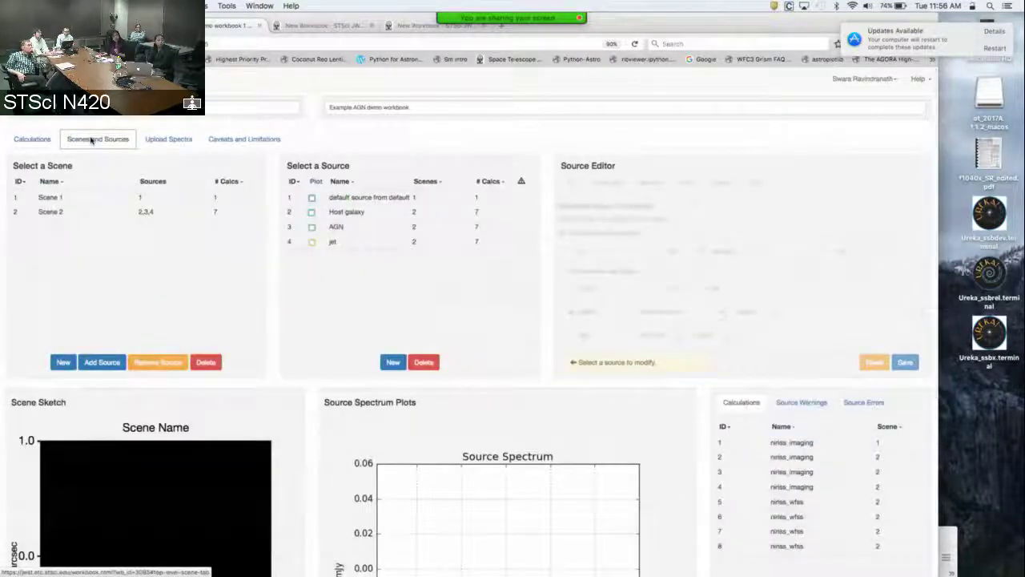
Review the spectral energy distribution settings of the Host galaxy and AGN sources
scroll(154, 230, "down", 1)
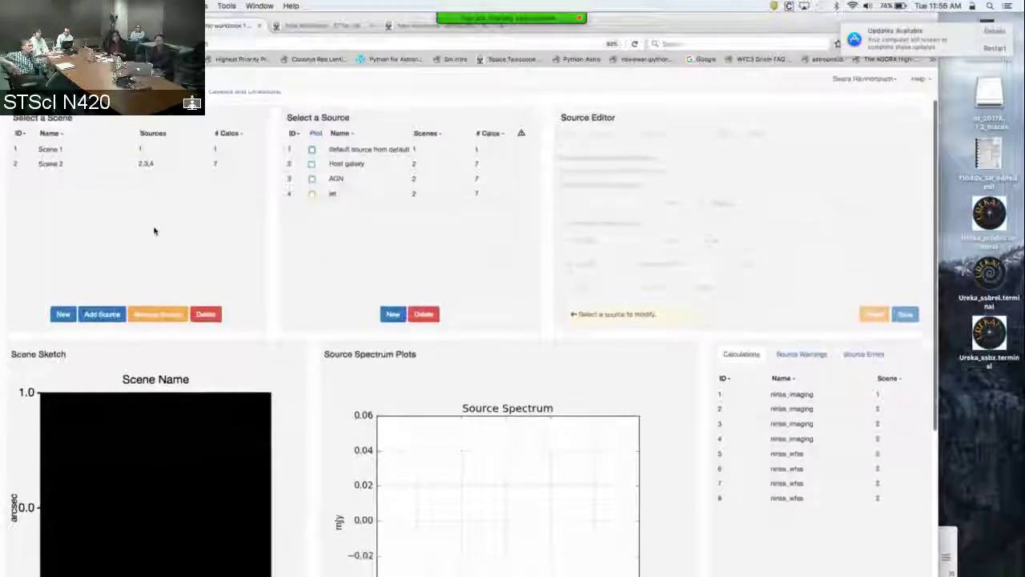
scroll(155, 230, "down", 1)
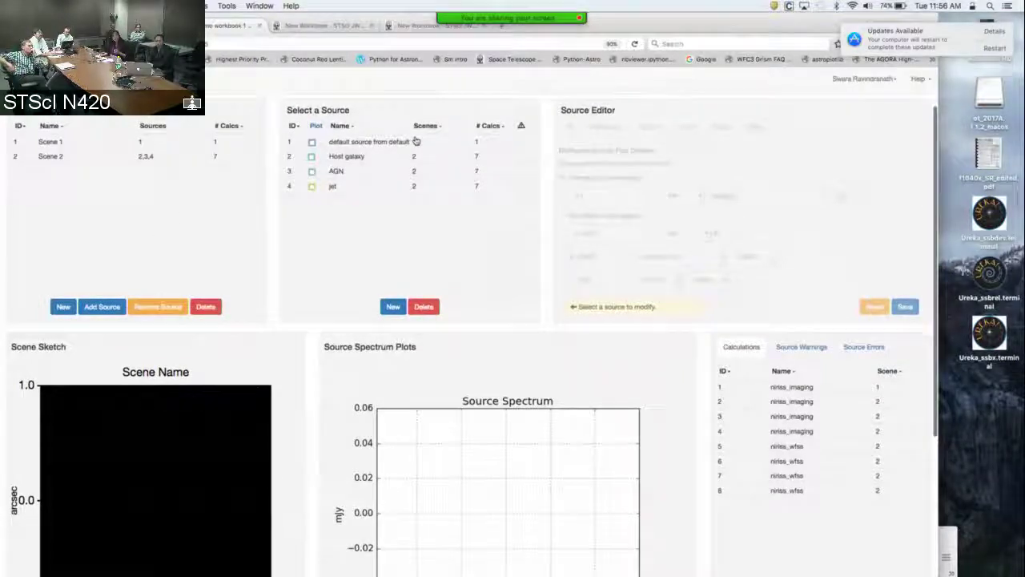
left_click(430, 160)
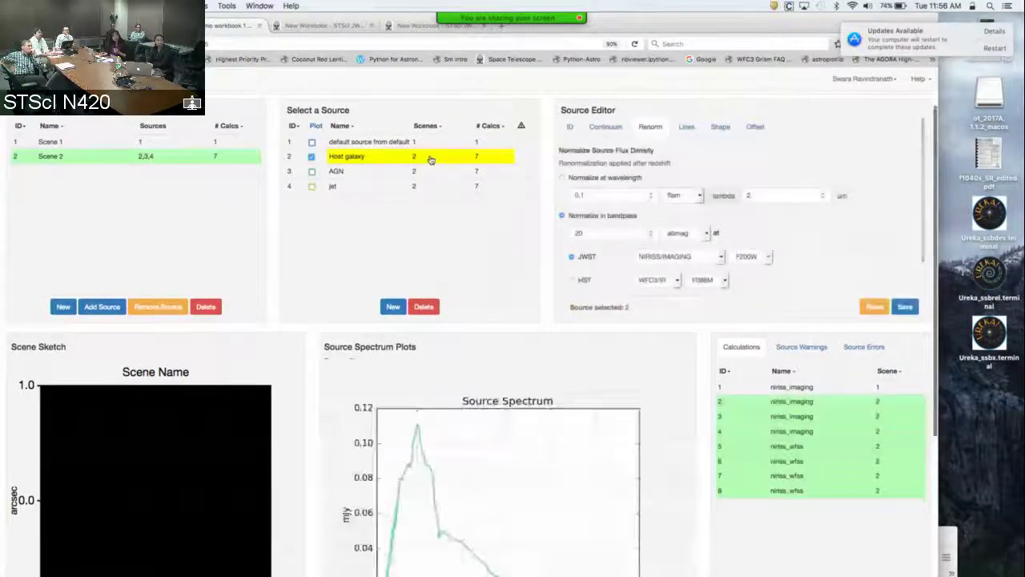
scroll(465, 214, "down", 1)
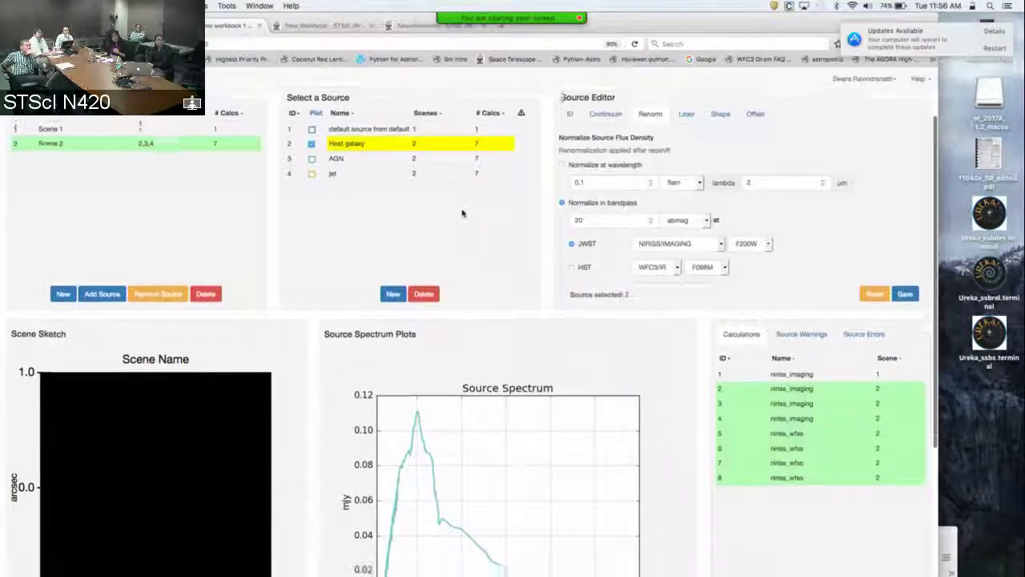
left_click(606, 108)
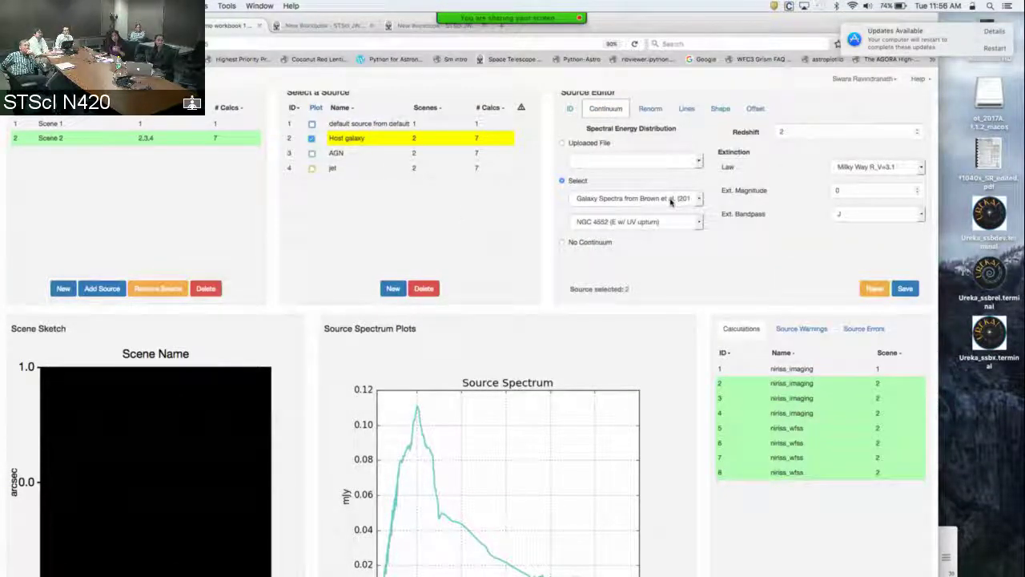
left_click(441, 156)
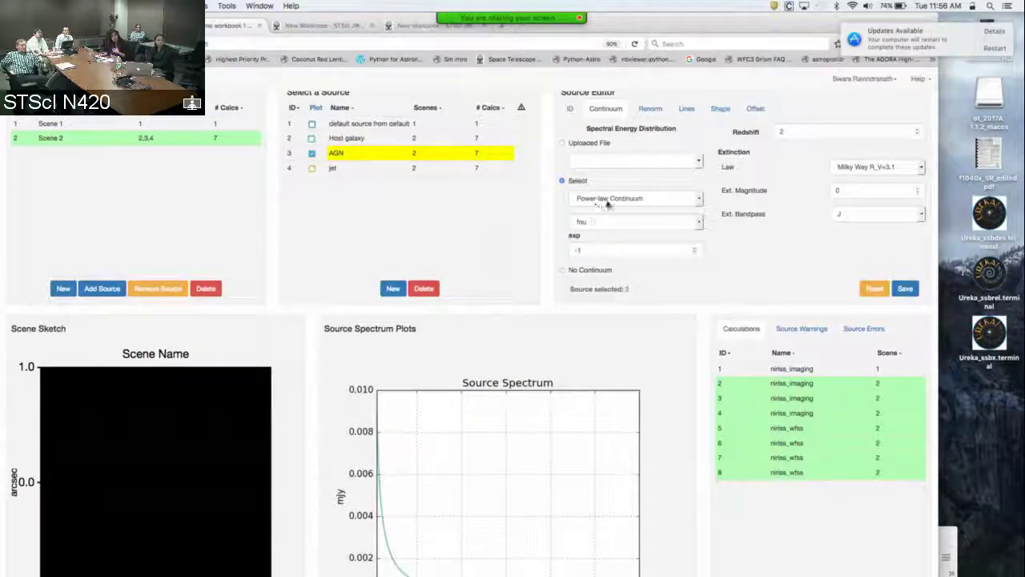
Review the jet source's continuum, flux normalization and emission line settings
left_click(441, 170)
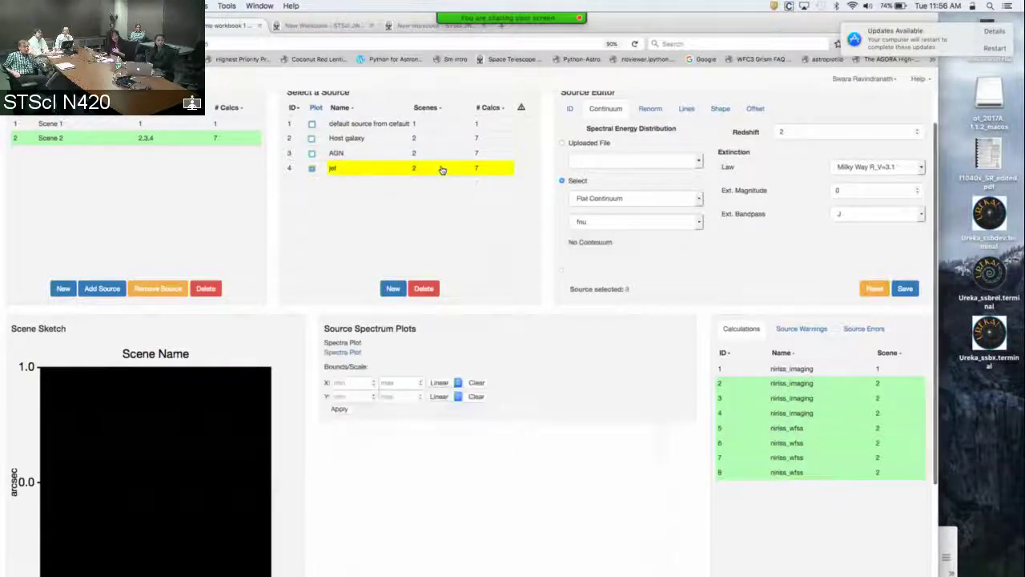
scroll(441, 170, "down", 2)
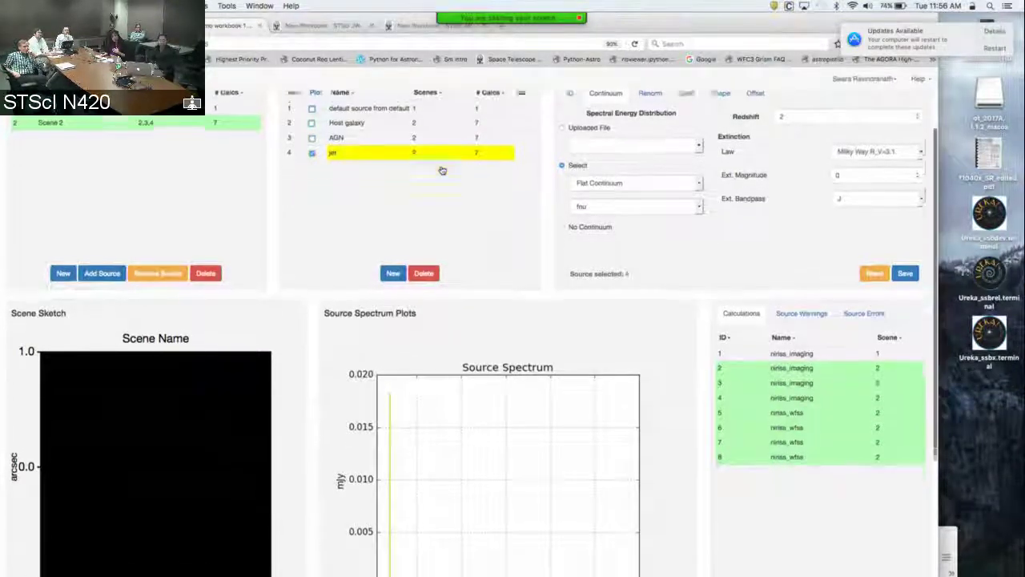
scroll(441, 170, "up", 3)
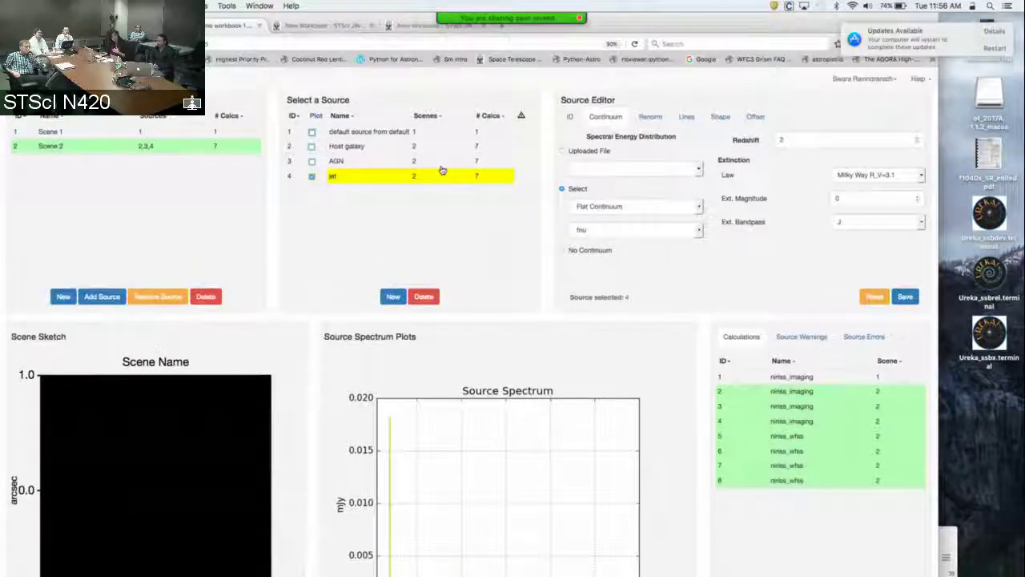
left_click(651, 116)
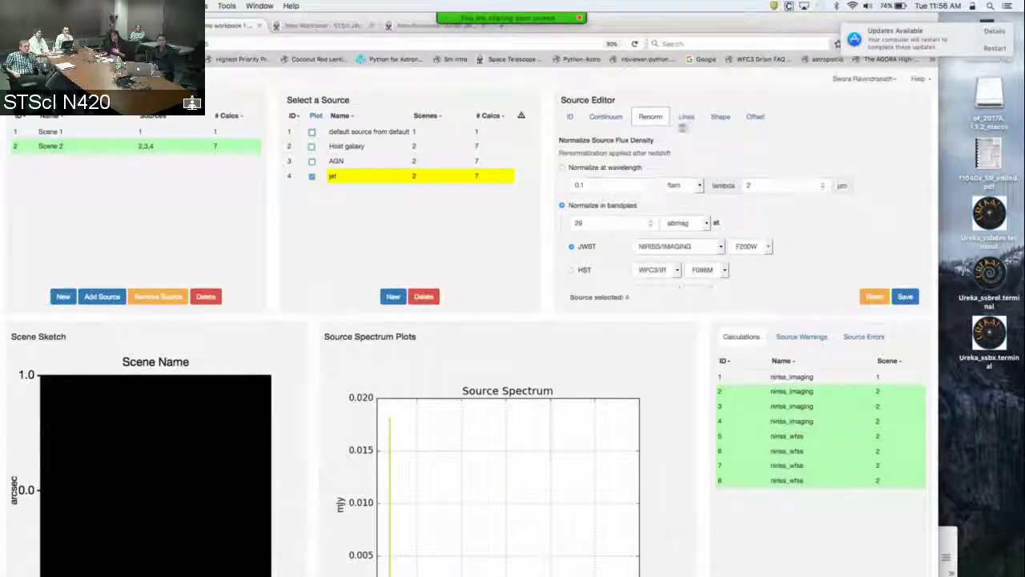
left_click(686, 116)
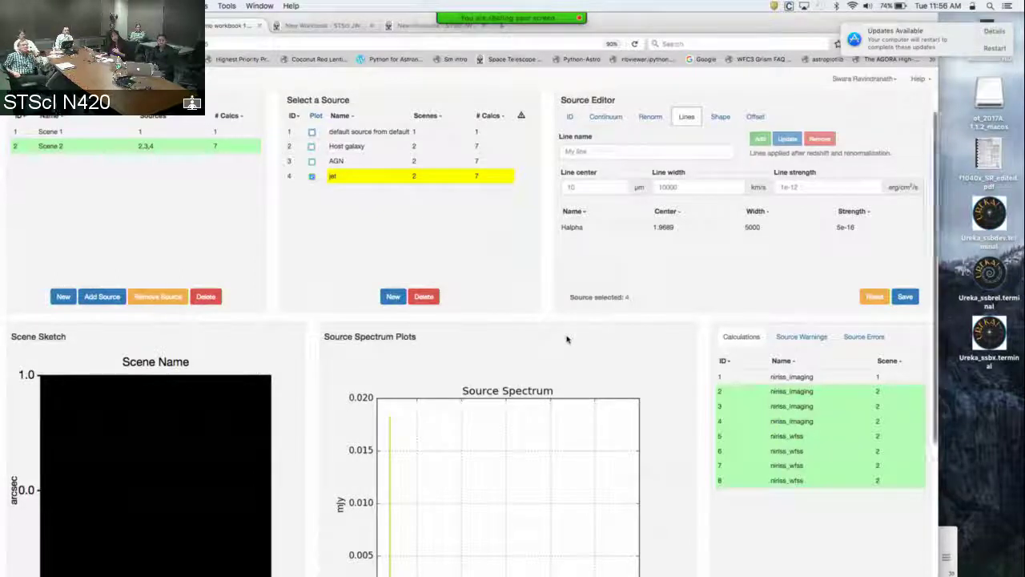
left_click(607, 118)
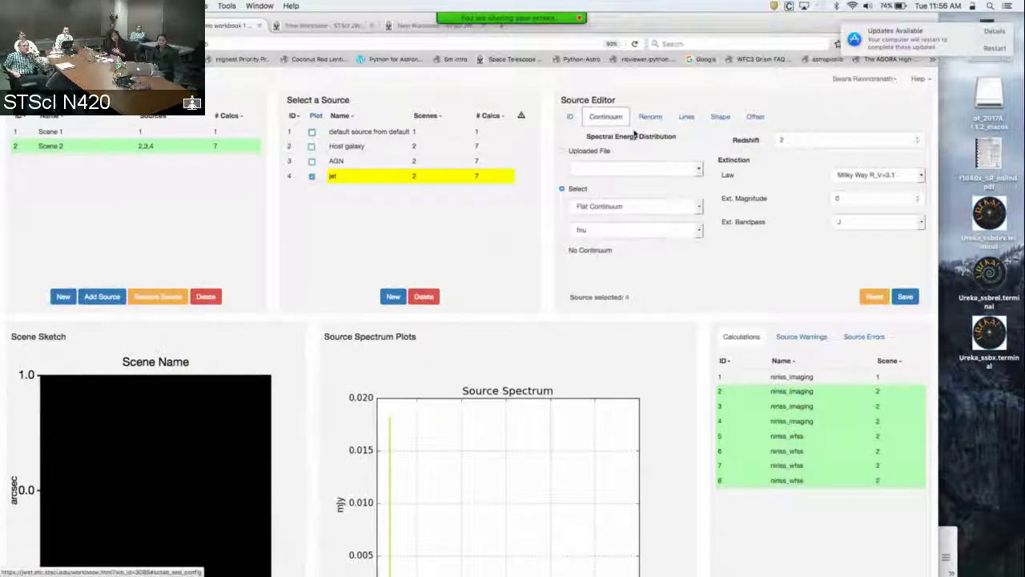
left_click(685, 118)
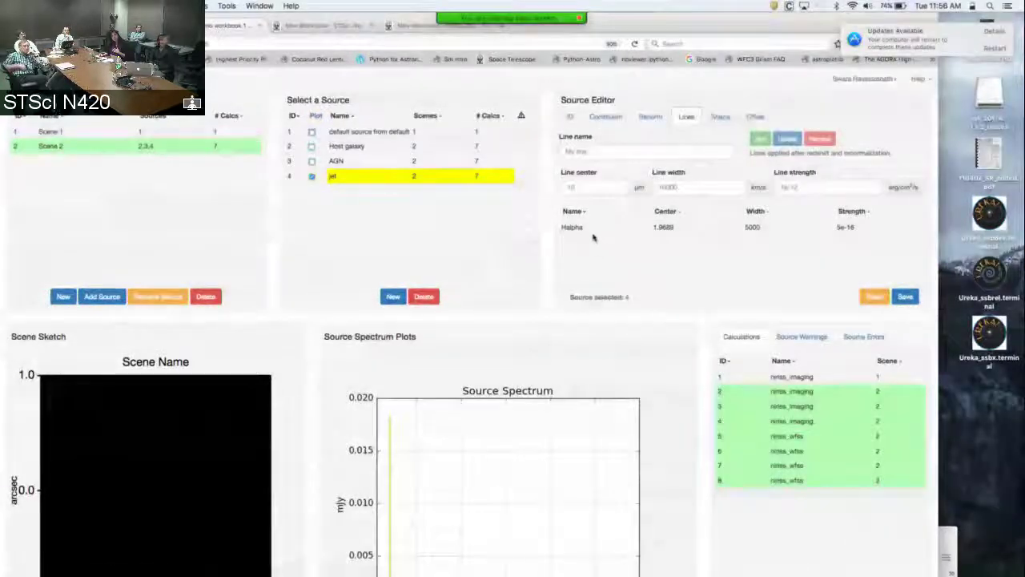
Inspect the line name and line center fields for the jet source, and select its Halpha line to show its parameters
left_click(591, 152)
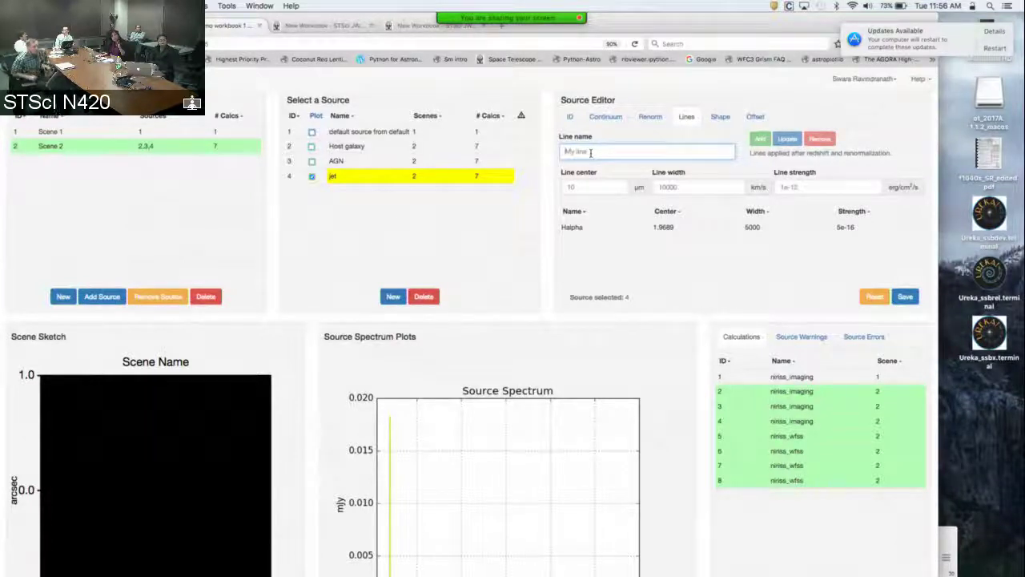
left_click(591, 182)
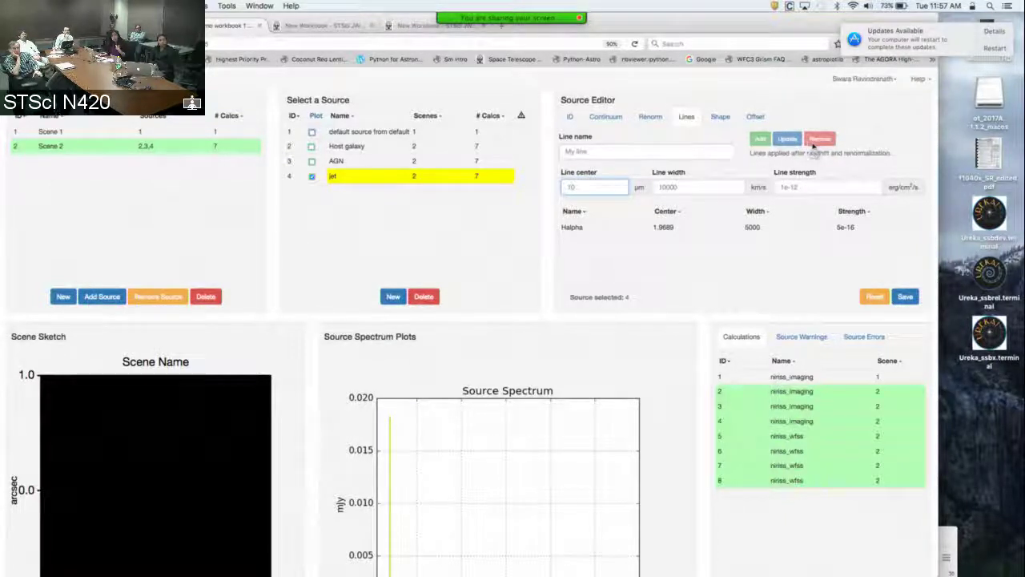
left_click(741, 227)
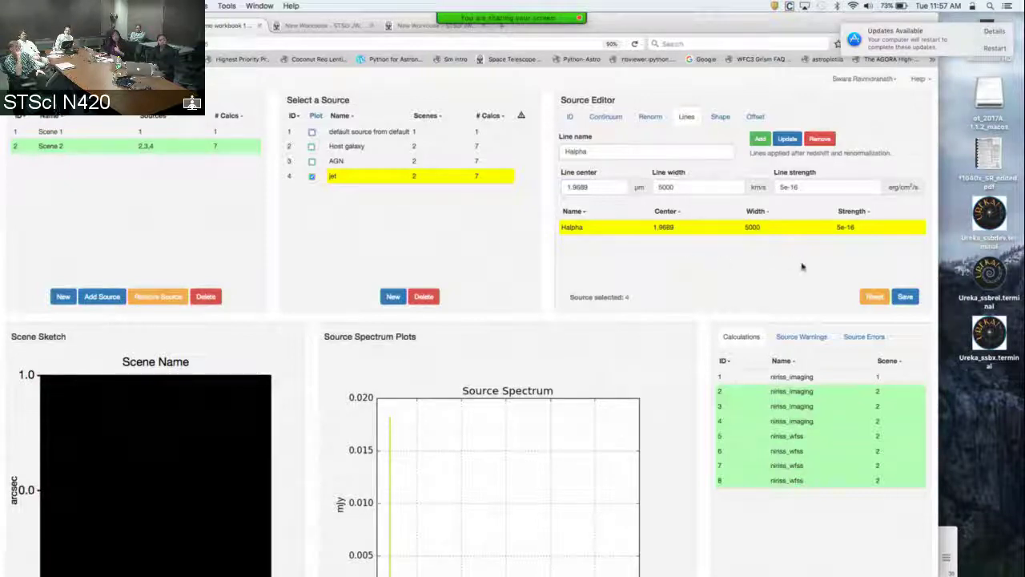
Show the Scene 2 sketch and highlight the Host galaxy, AGN and jet sources one after another with their spectra
scroll(660, 297, "down", 1)
scroll(660, 297, "up", 1)
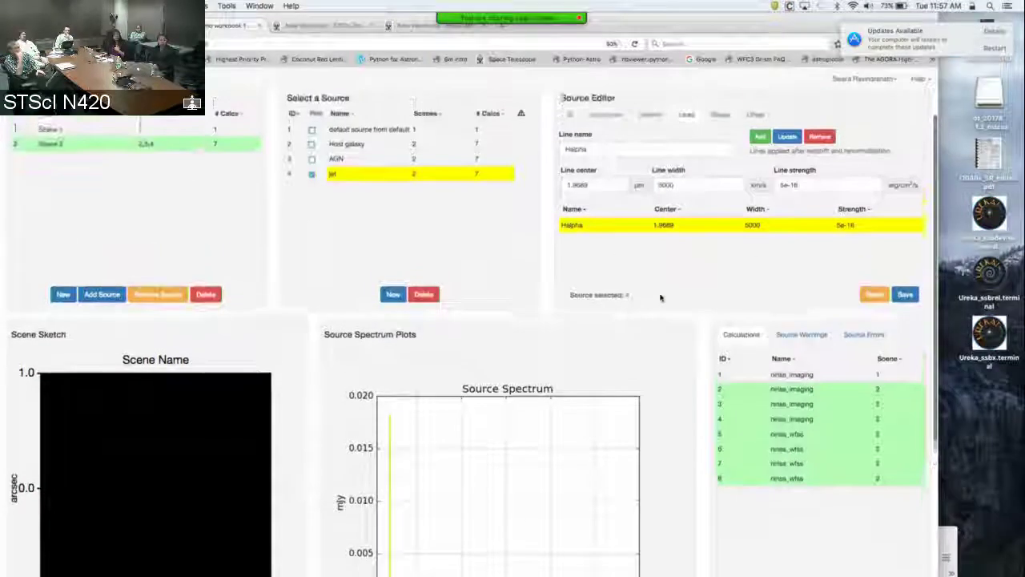
scroll(660, 297, "down", 1)
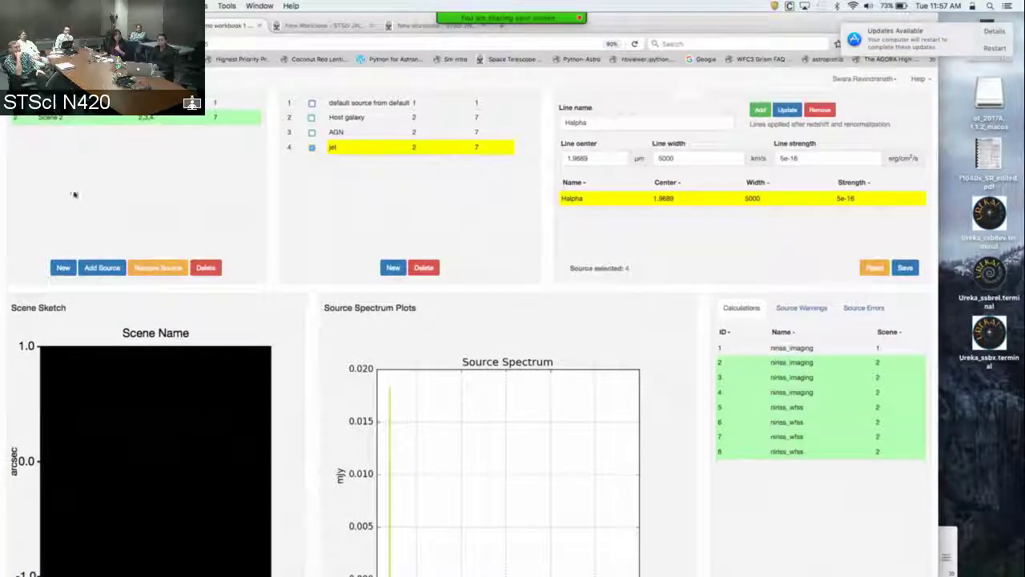
left_click(93, 122)
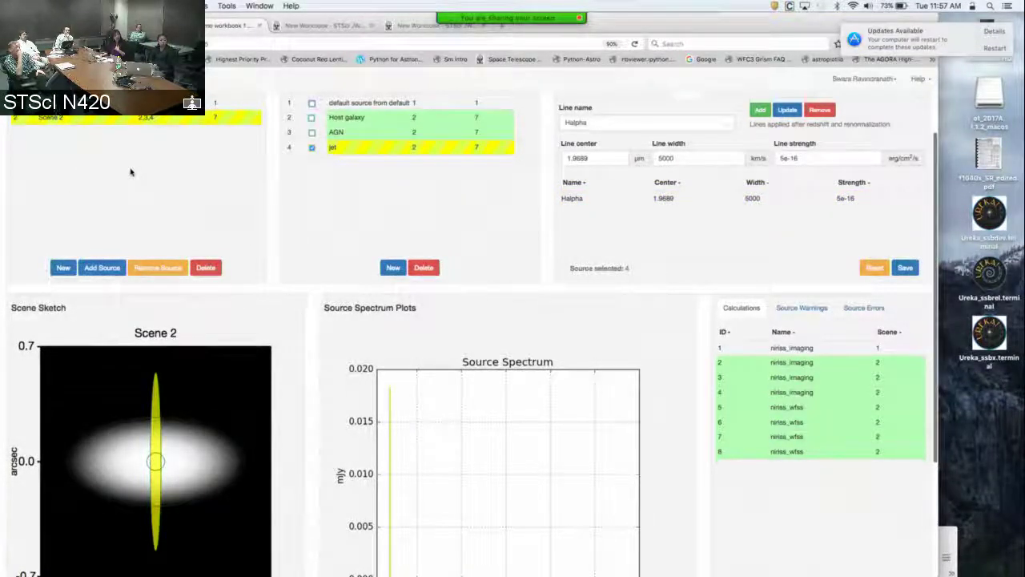
left_click(415, 118)
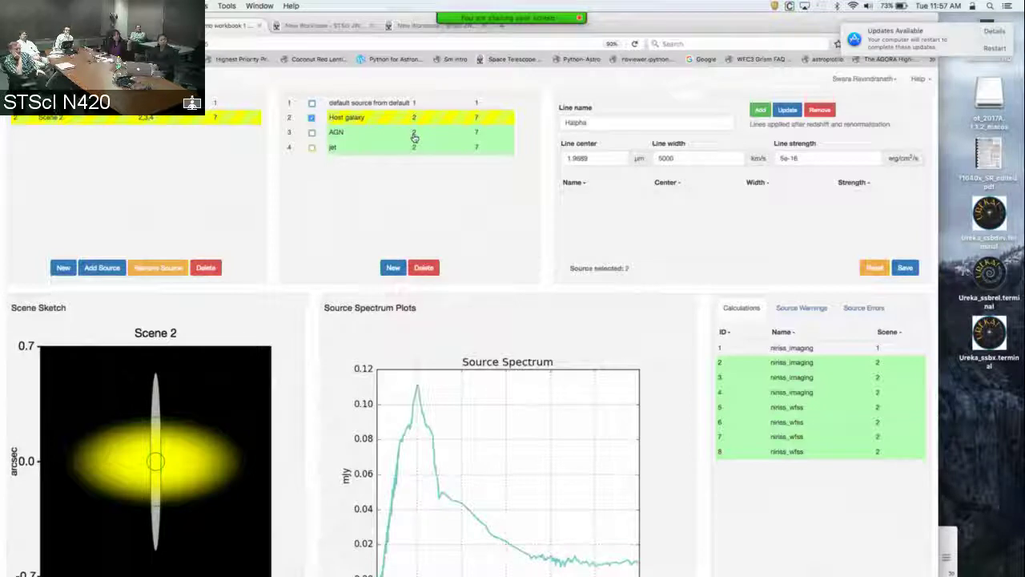
left_click(414, 136)
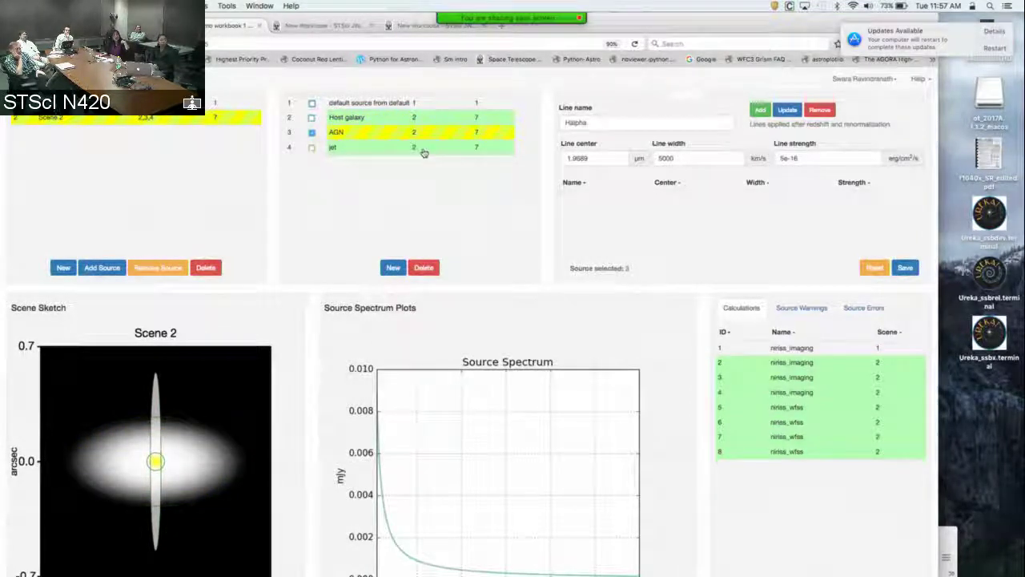
left_click(423, 151)
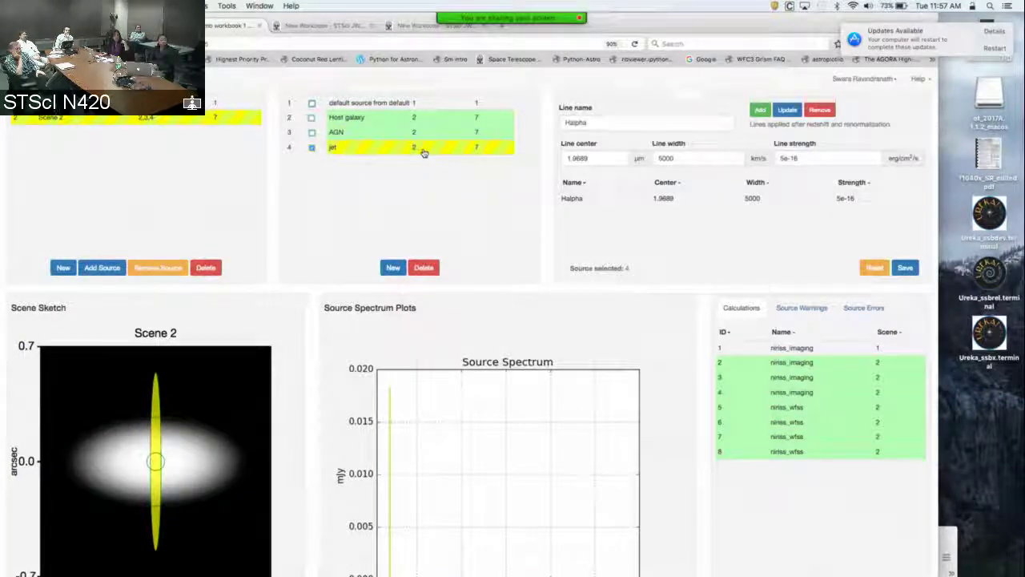
Reduce the page zoom to 80% and recheck the Host galaxy, AGN and jet in the Scene 2 sketch and spectrum plot
scroll(452, 205, "down", 1)
scroll(452, 205, "up", 1)
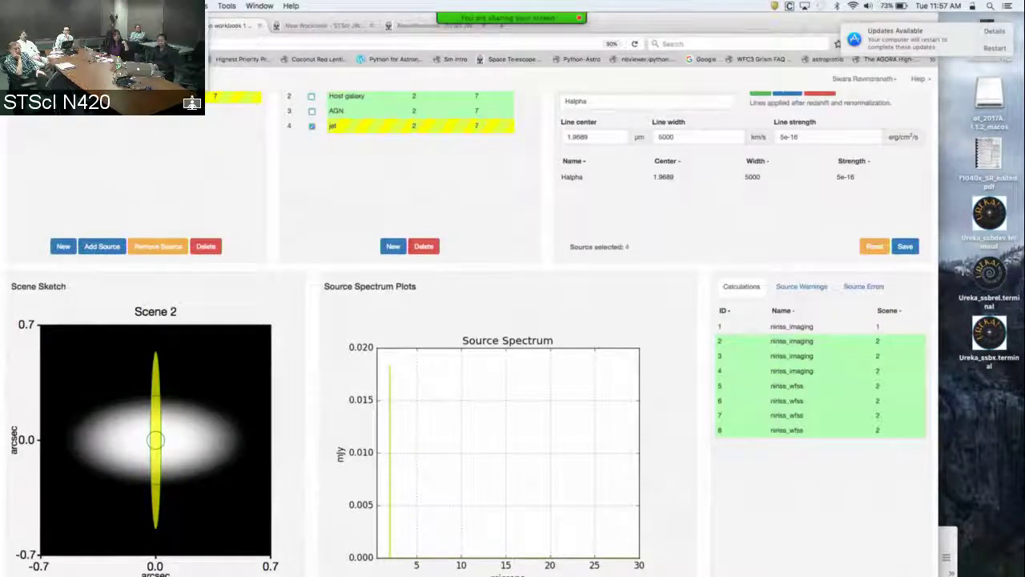
mouse_move(201, 44)
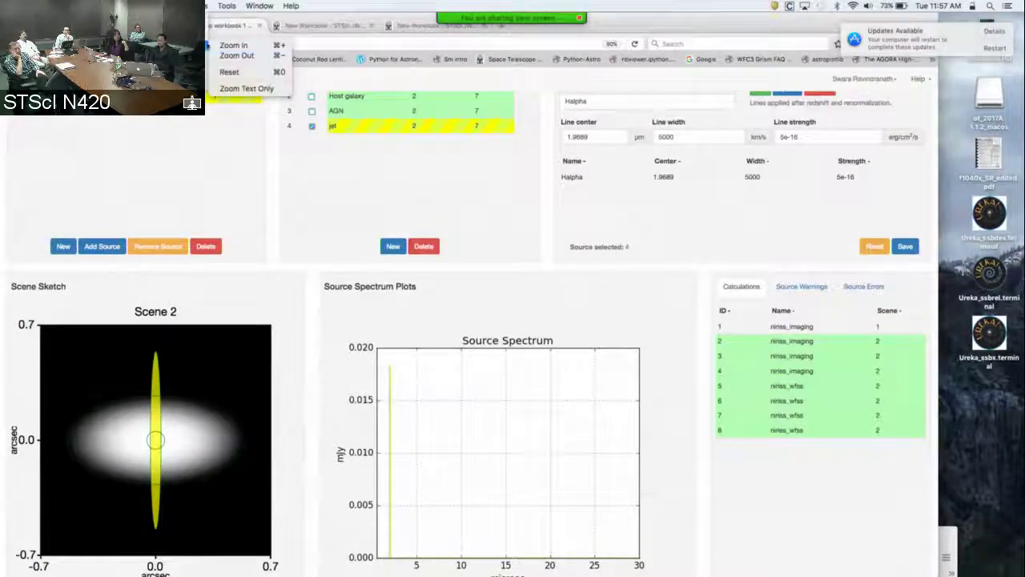
left_click(228, 55)
scroll(354, 156, "up", 2)
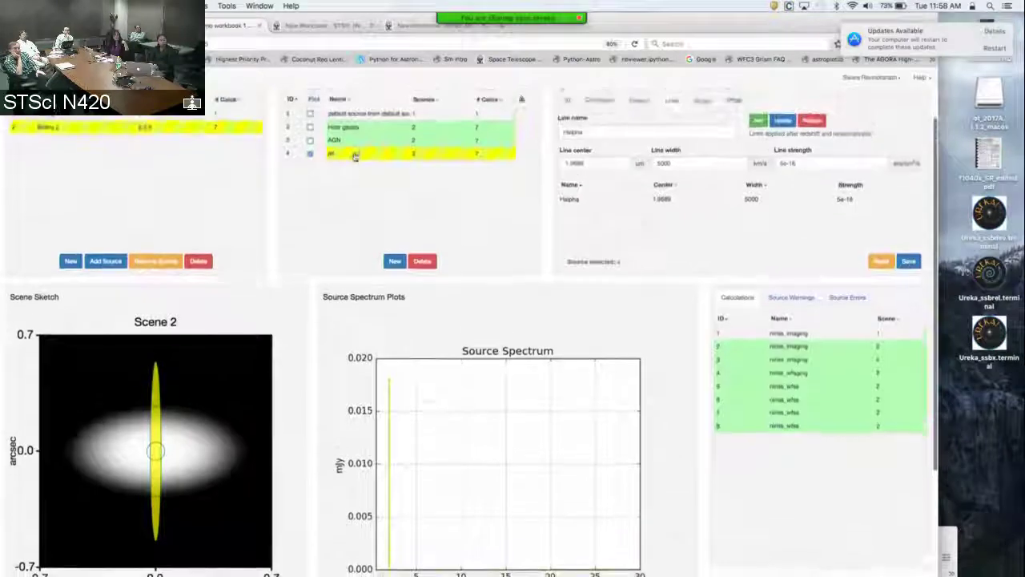
left_click(399, 120)
left_click(403, 135)
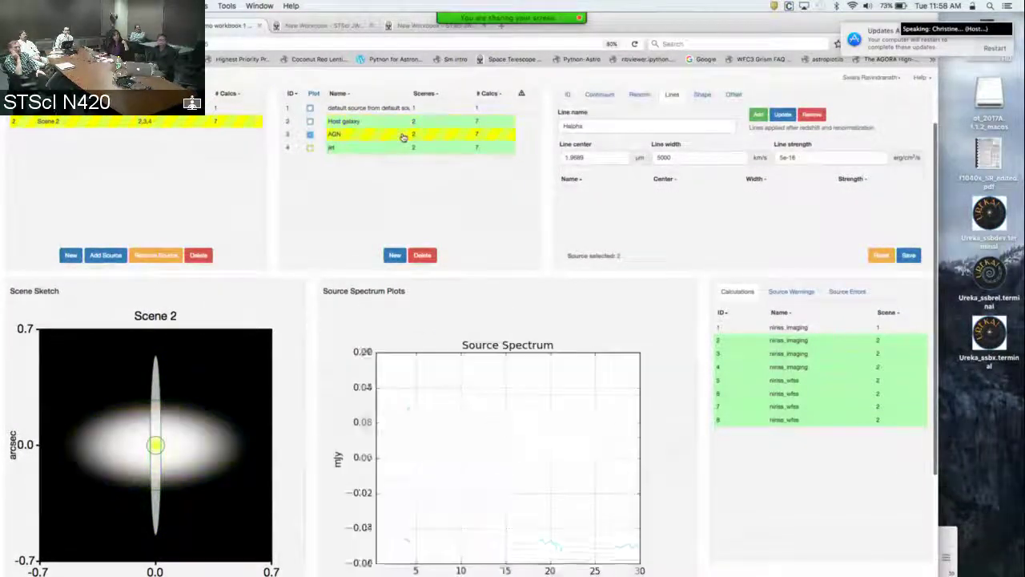
left_click(406, 149)
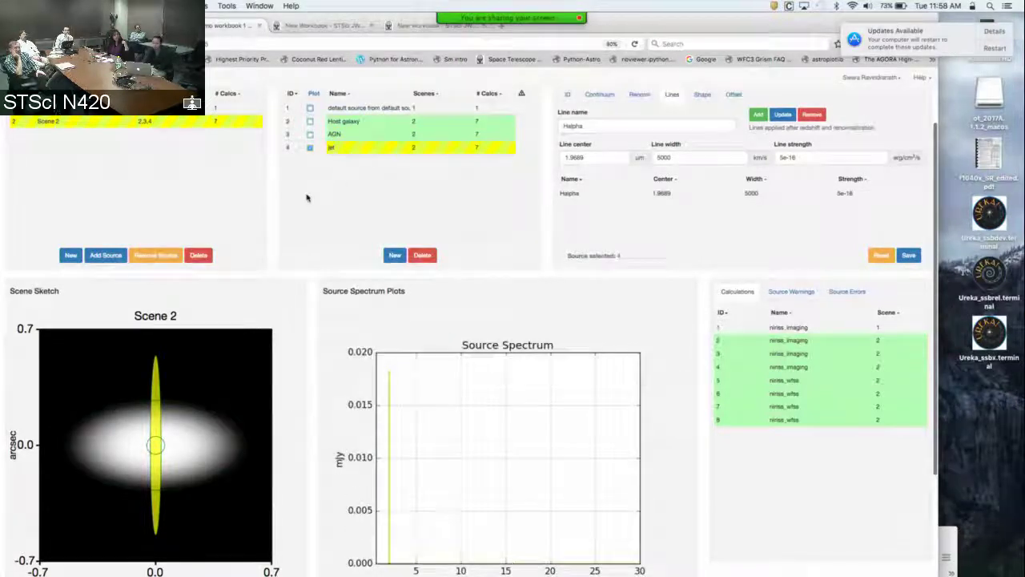
Open the workbook's calculations and review the Scene 2 NIRISS imaging results for the F200W, F150W and F090W filters
scroll(406, 151, "up", 5)
left_click(24, 132)
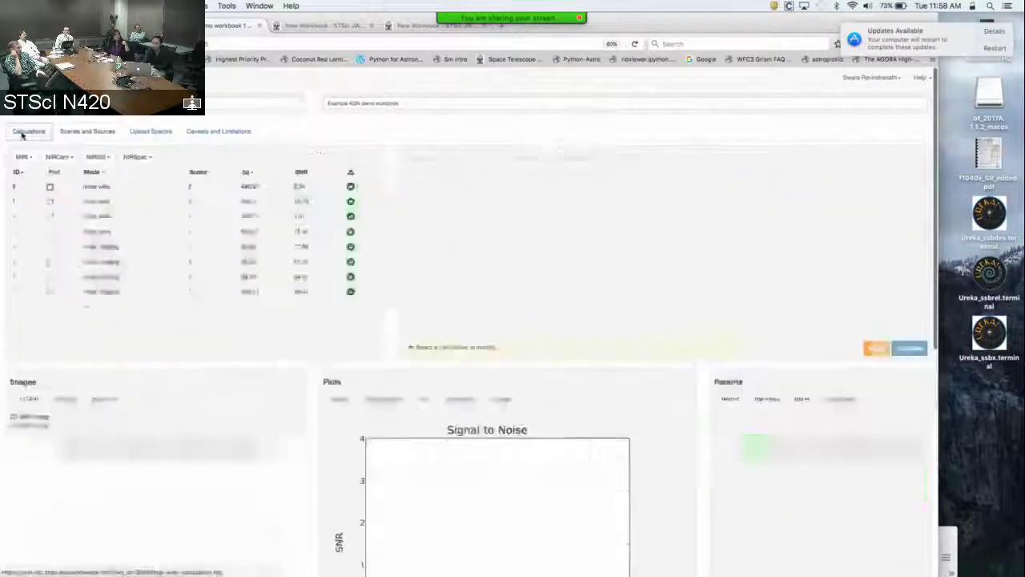
scroll(226, 252, "down", 3)
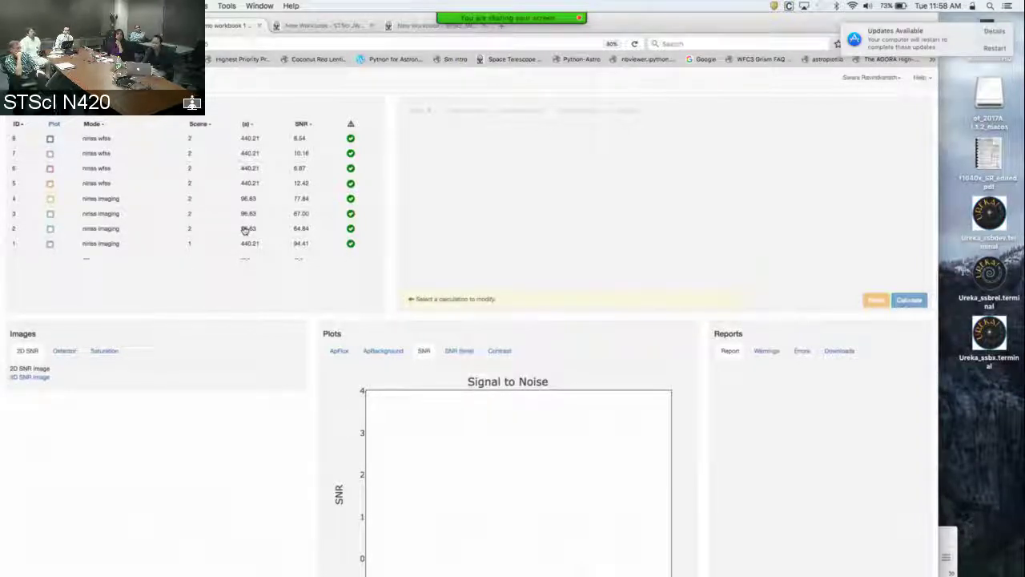
left_click(245, 229)
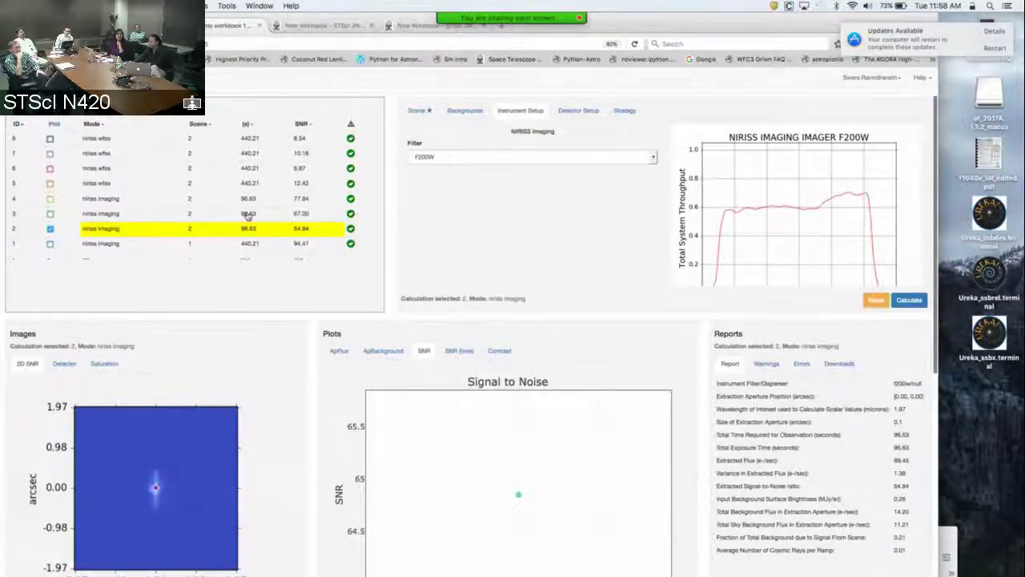
scroll(246, 216, "down", 1)
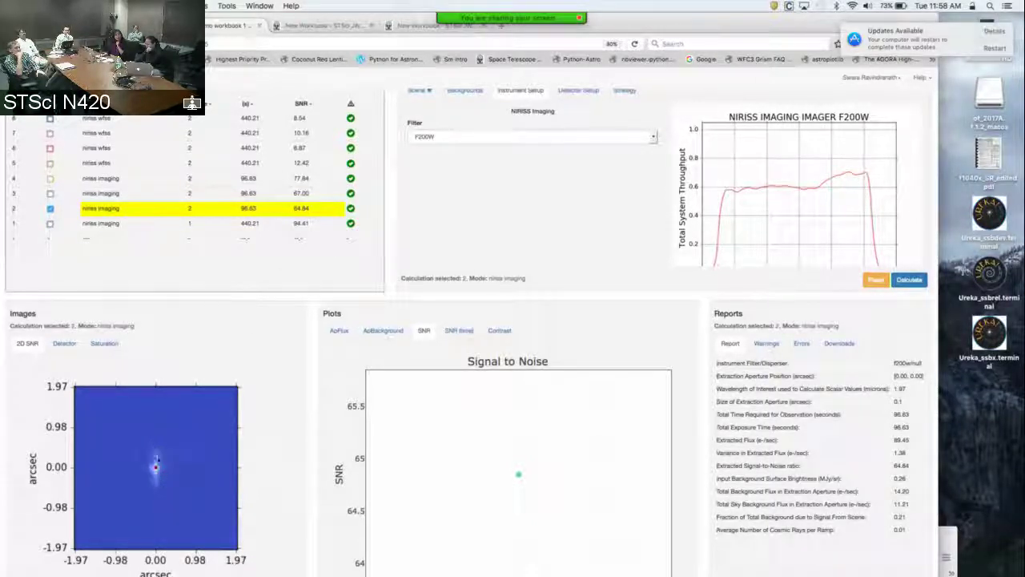
left_click(218, 194)
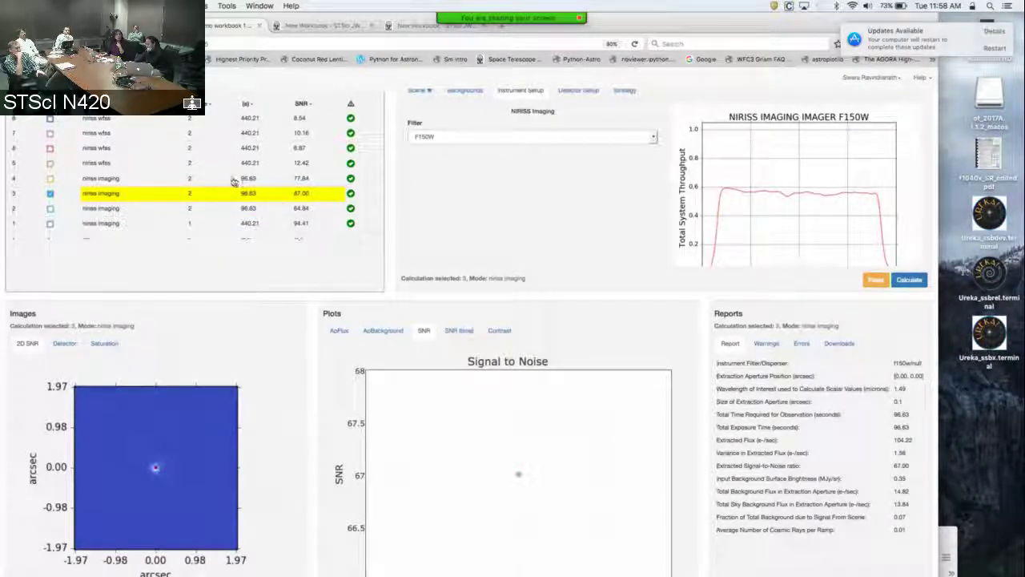
left_click(233, 179)
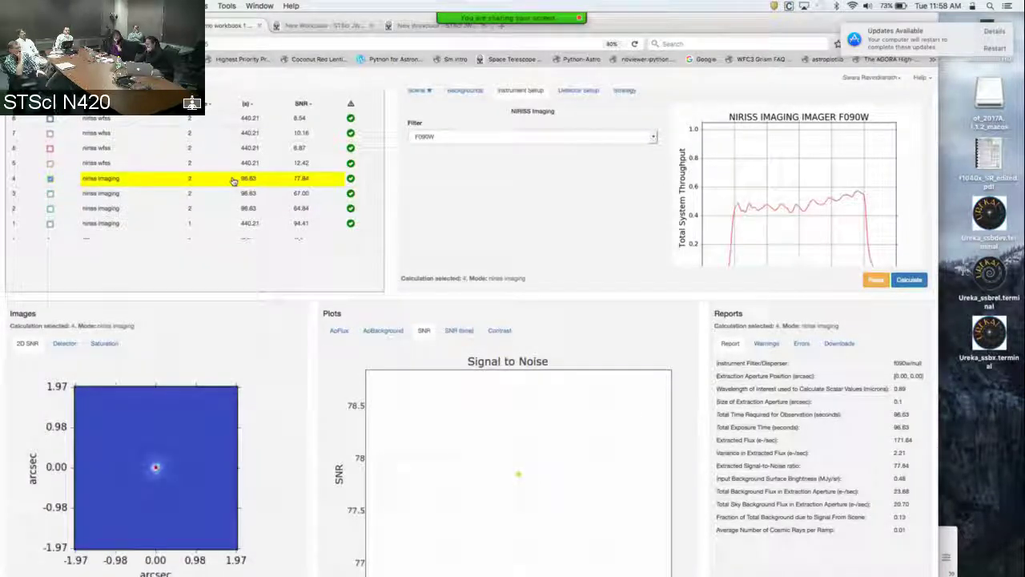
Review the 2D SNR image and signal-to-noise plot of the NIRISS WFSS calculation with the GR150 row-dispersed grism and F200W filter
scroll(232, 180, "up", 3)
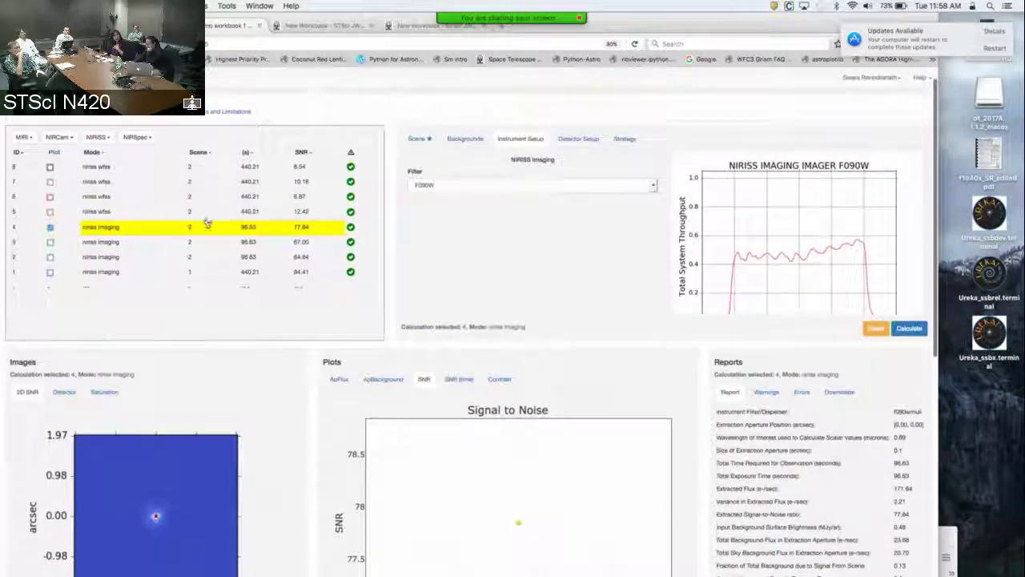
left_click(206, 213)
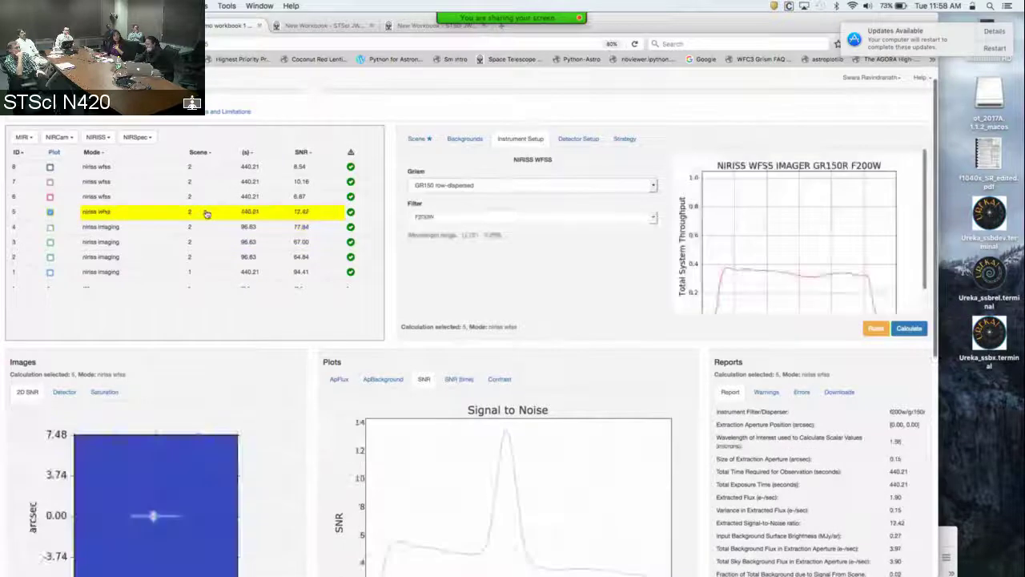
scroll(206, 213, "down", 3)
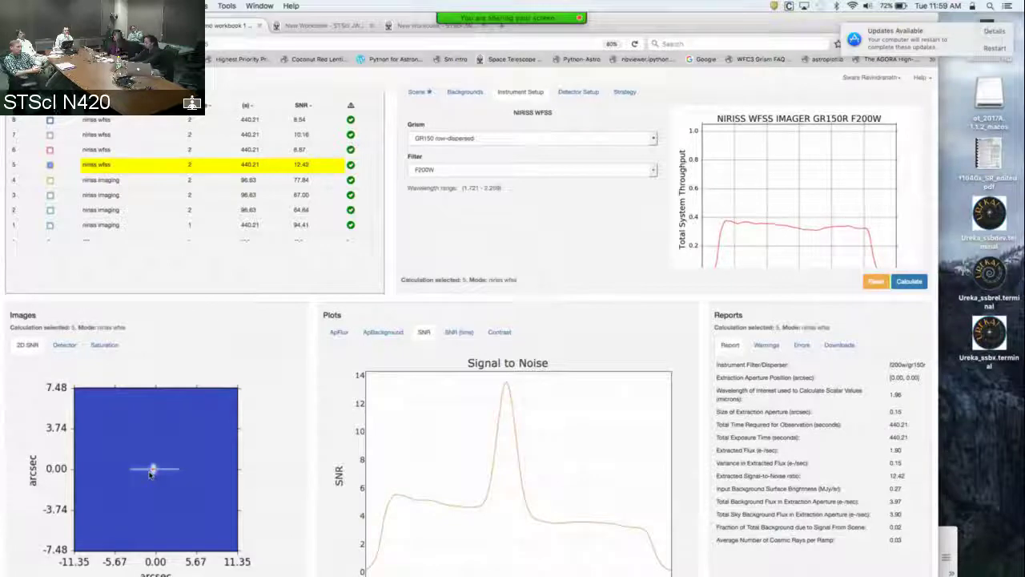
scroll(159, 195, "up", 2)
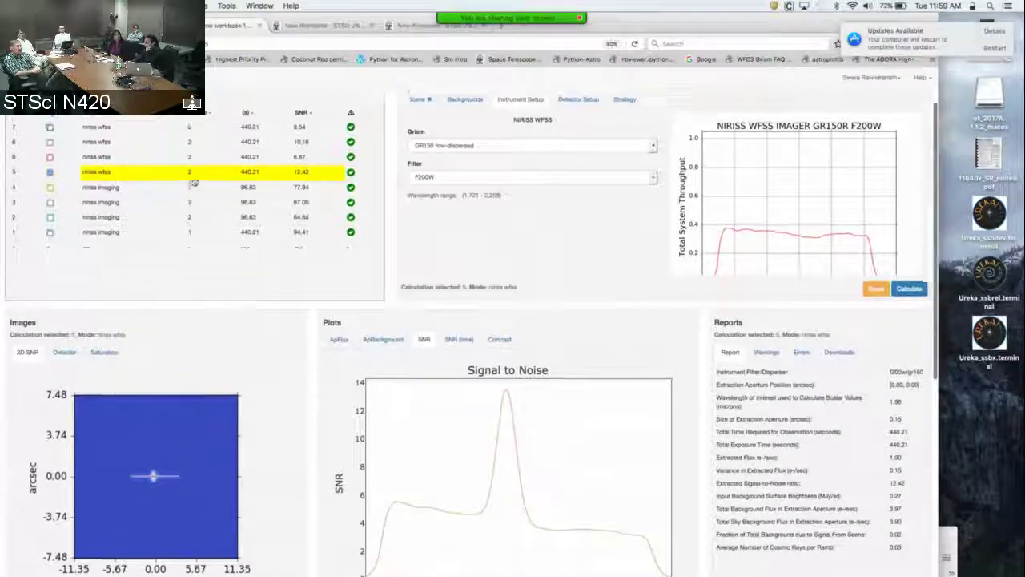
Close the demo workbook and the remaining ETC browser tabs, and open the slide show commands of the PowerPoint presentation
left_click(258, 27)
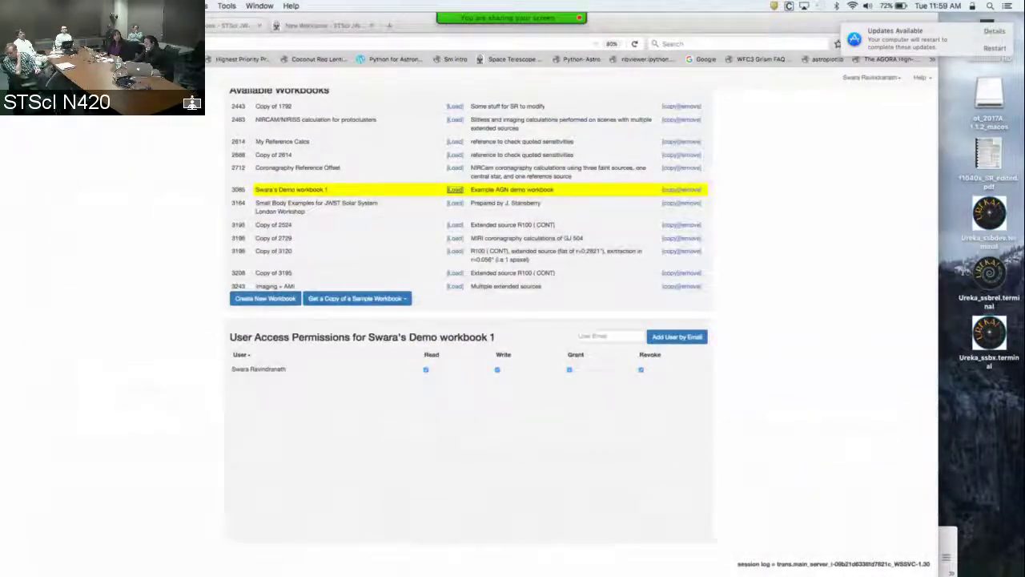
key("super+q")
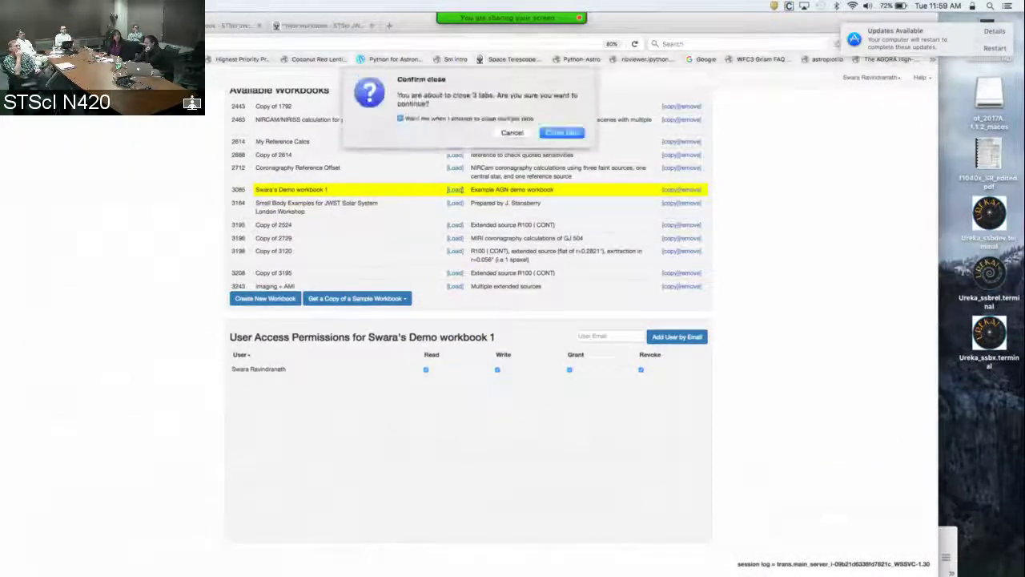
left_click(571, 135)
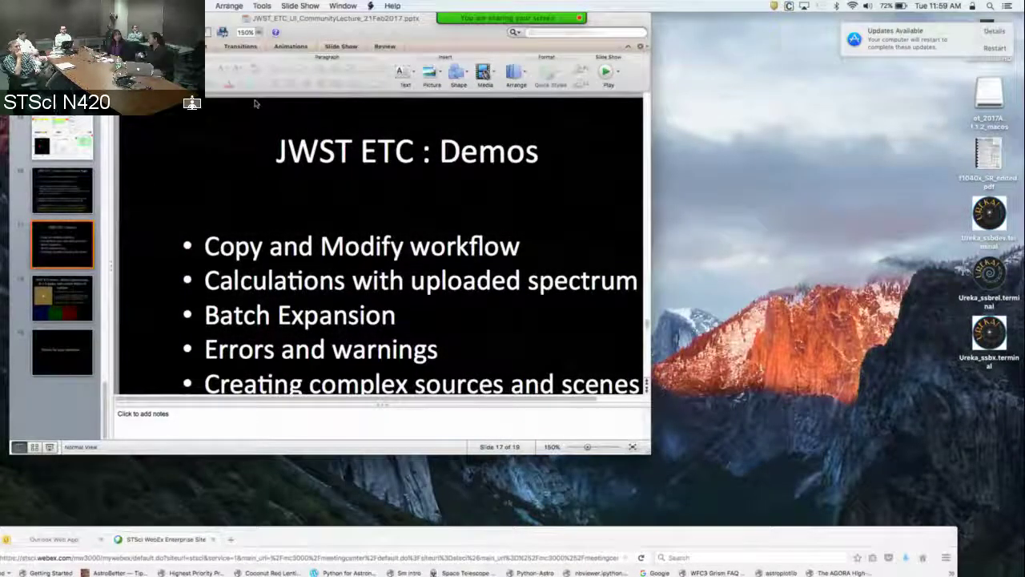
left_click(299, 7)
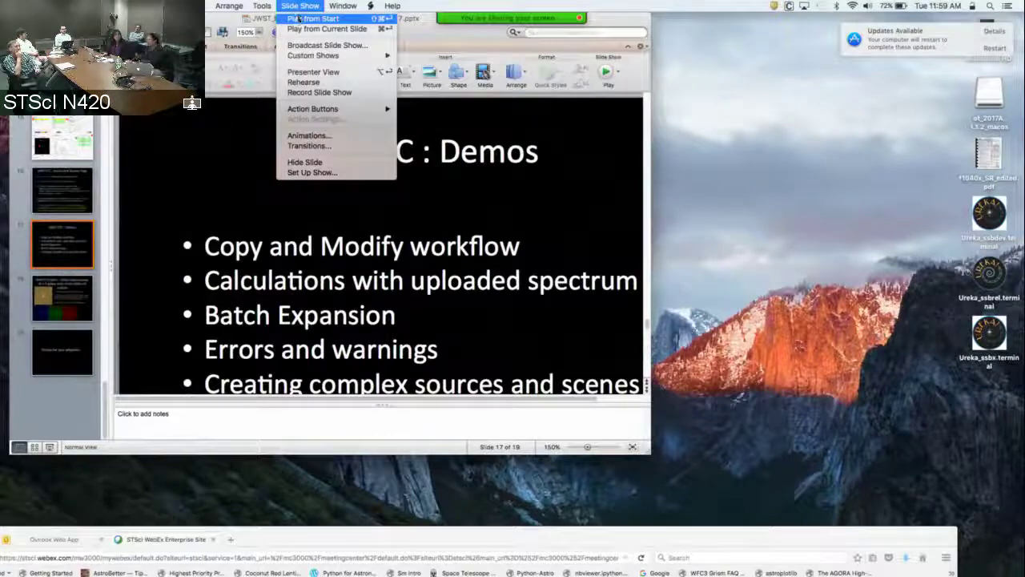